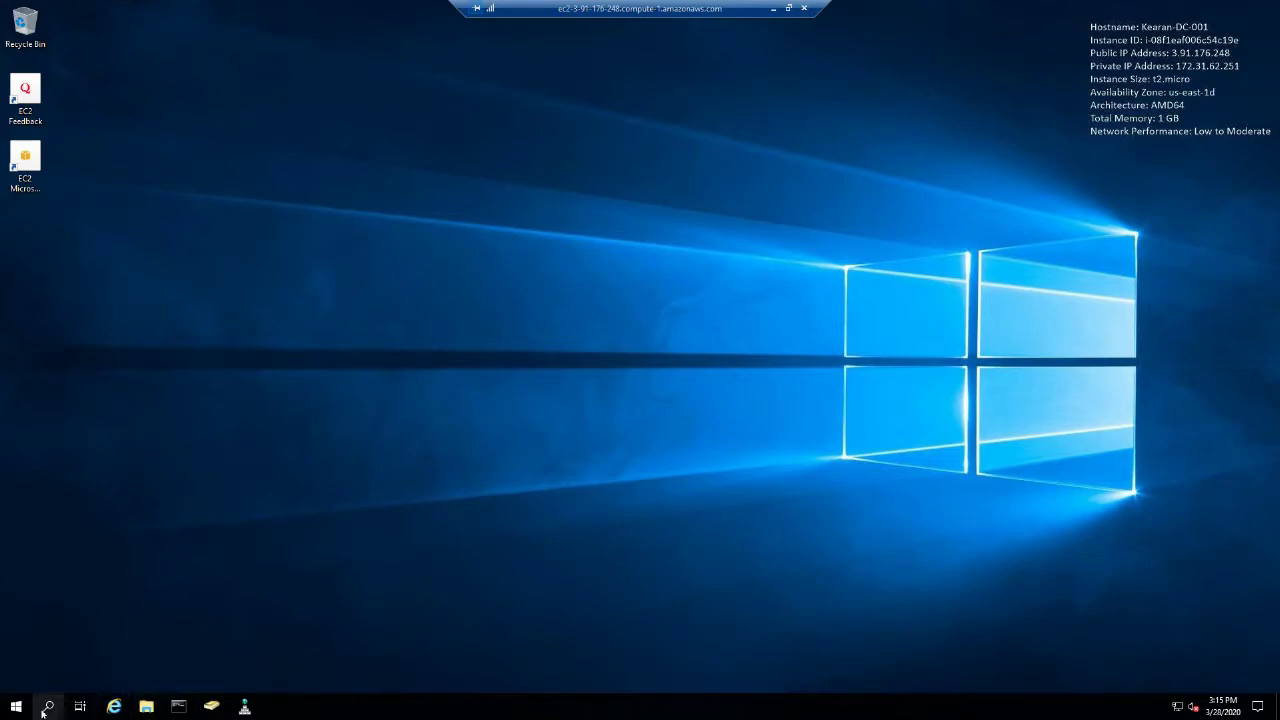
Search for the disk partition tool, open Disk Management and enlarge its window to show both disks fully.
{"action": "left_click", "coordinate": [16, 706]}
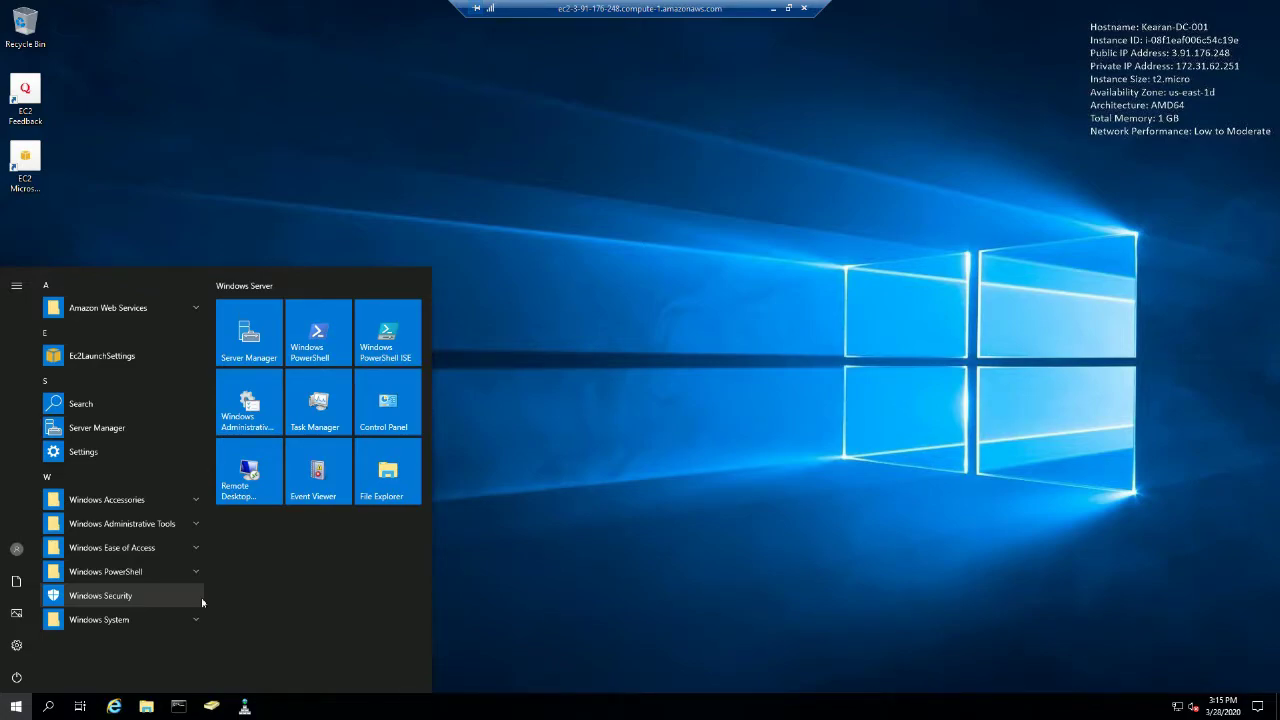
{"action": "type", "text": "device"}
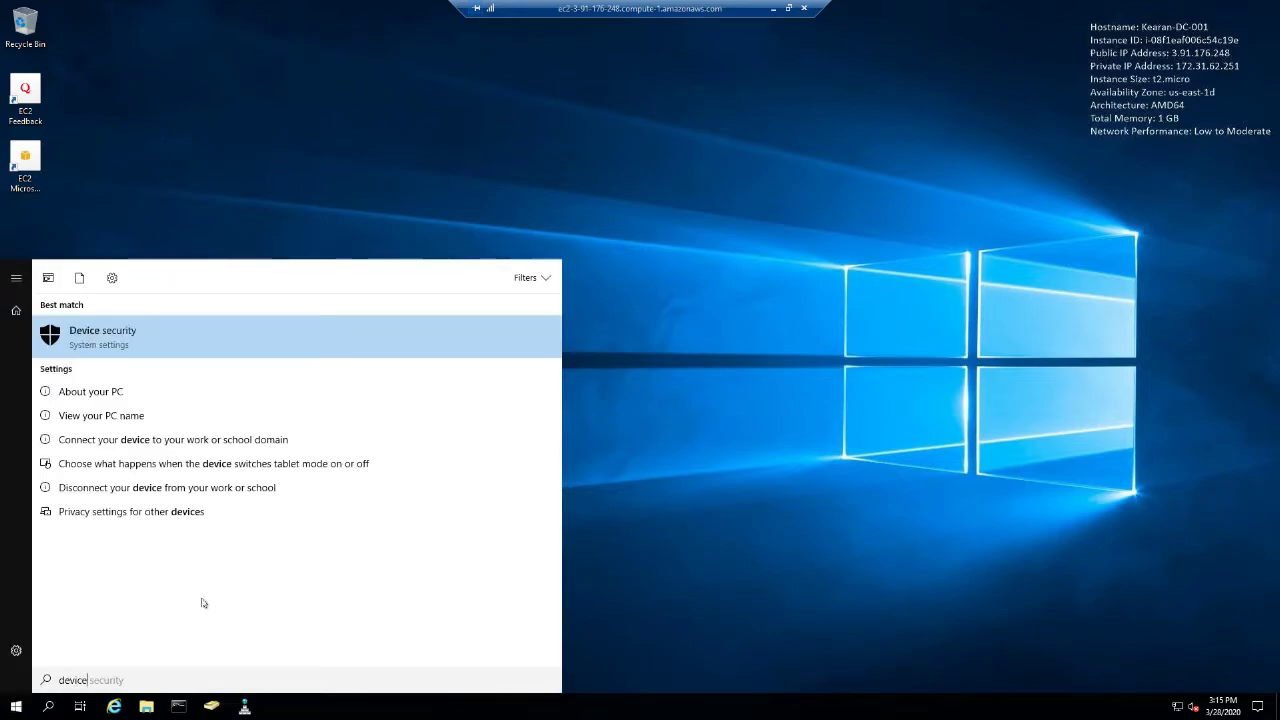
{"action": "key", "text": "BackSpace"}
{"action": "key", "text": "BackSpace"}
{"action": "key", "text": "BackSpace"}
{"action": "key", "text": "BackSpace"}
{"action": "type", "text": "isk"}
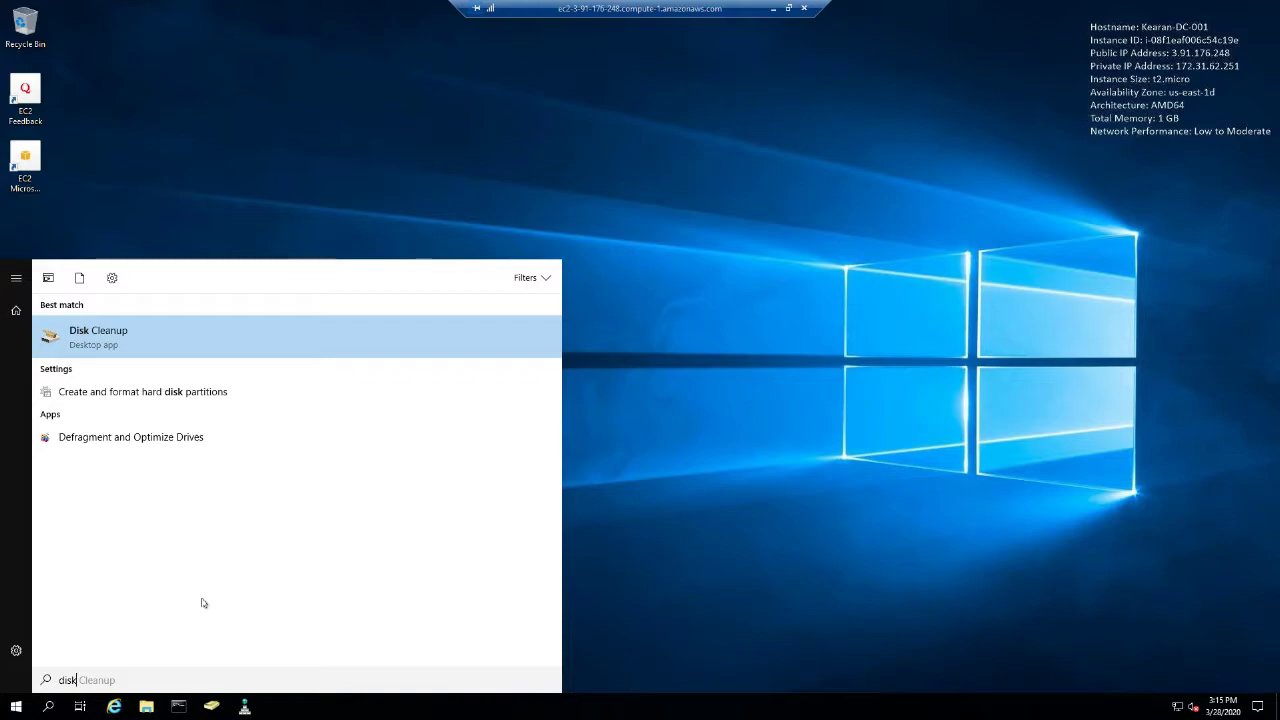
{"action": "key", "text": "Down"}
{"action": "key", "text": "Return"}
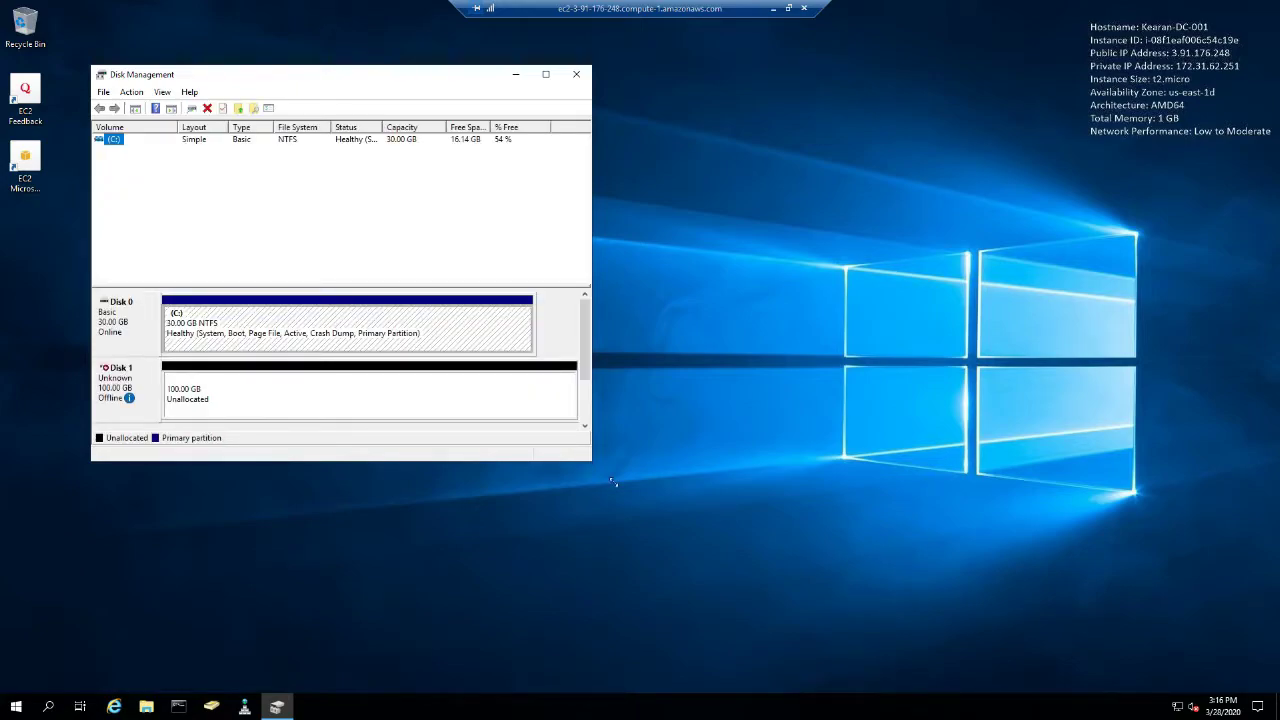
{"action": "left_click_drag", "start_coordinate": [613, 482], "coordinate": [717, 553]}
Bring the 100 GB Disk 1 online.
{"action": "mouse_move", "coordinate": [140, 398]}
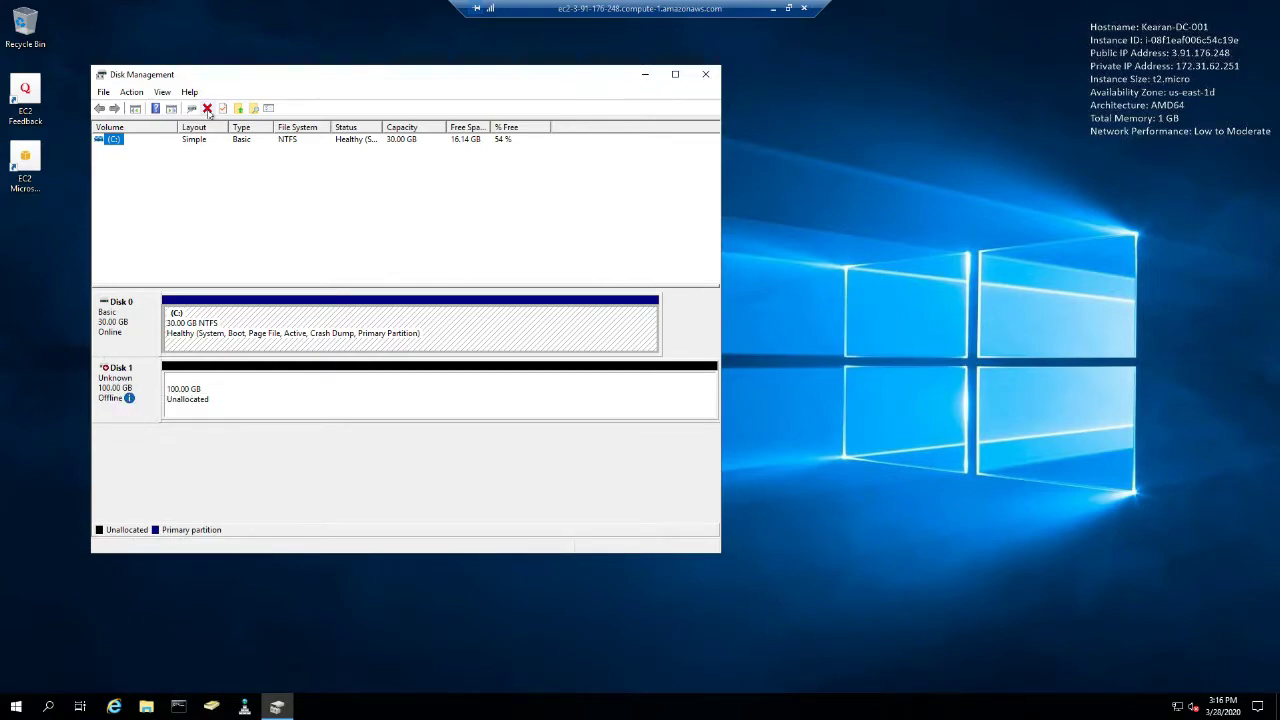
{"action": "right_click", "coordinate": [113, 376]}
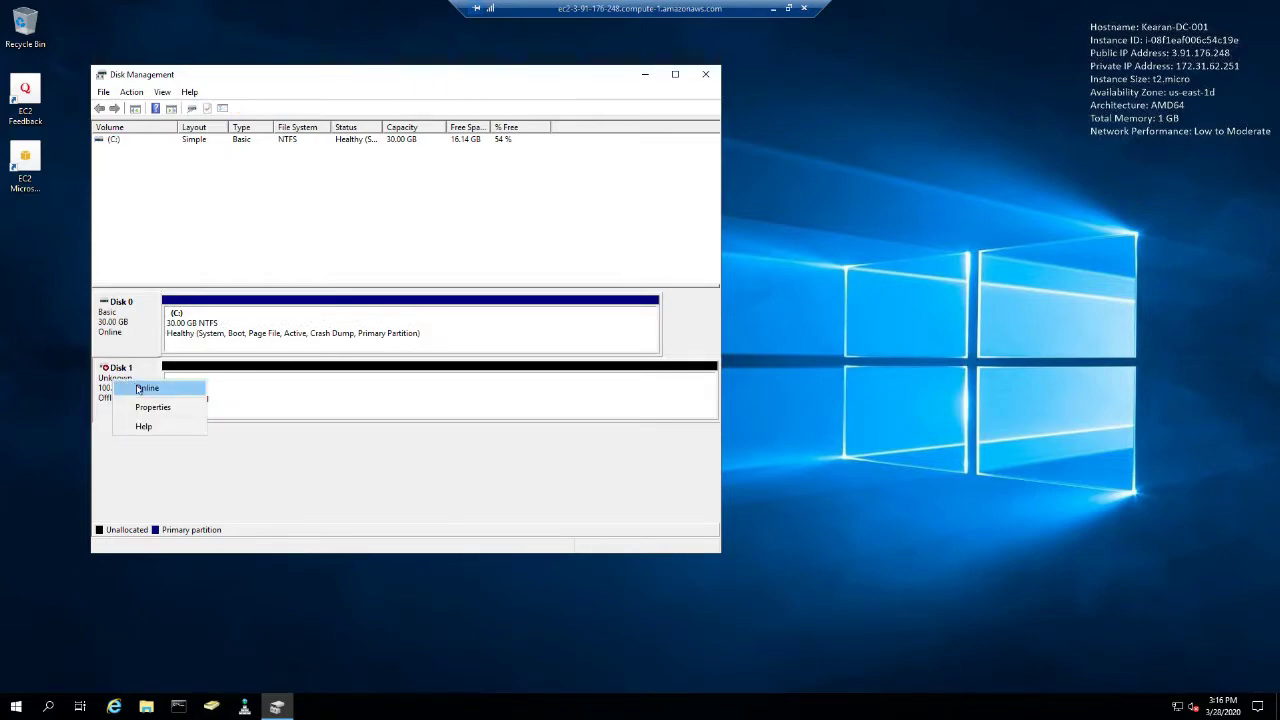
{"action": "left_click", "coordinate": [133, 385]}
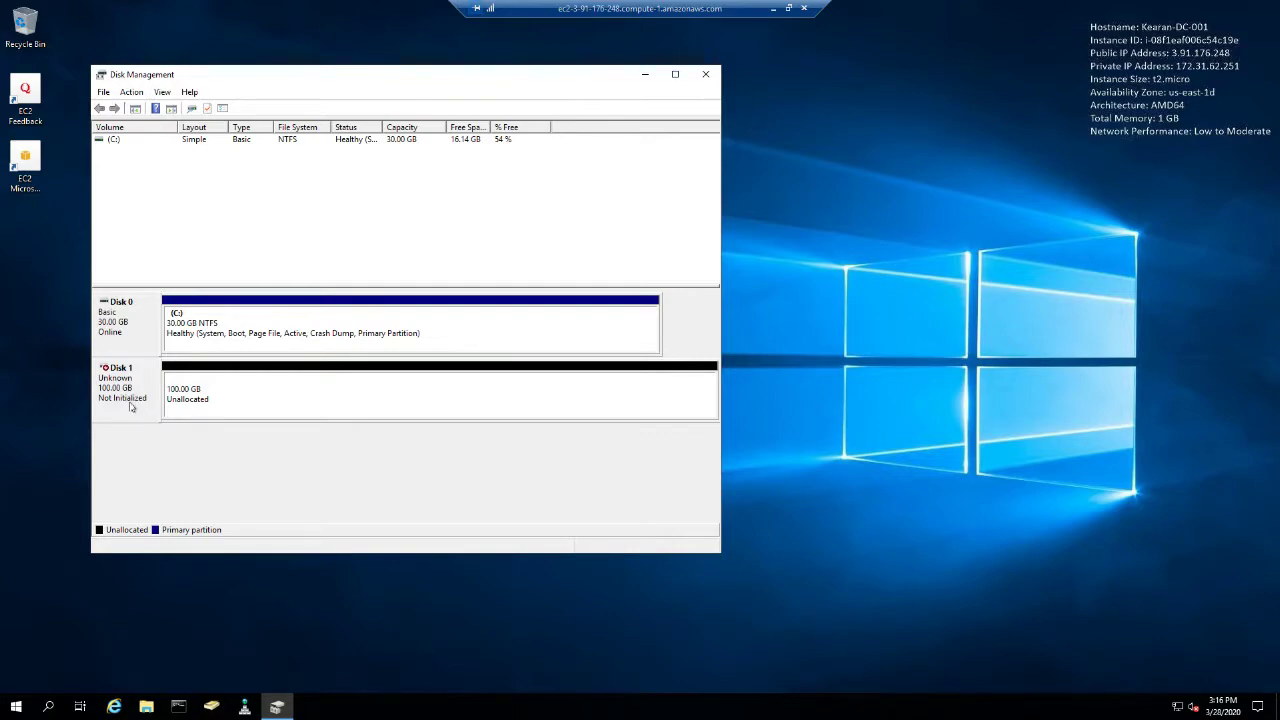
Initialize Disk 1 with the GPT (GUID Partition Table) partition style.
{"action": "right_click", "coordinate": [211, 390]}
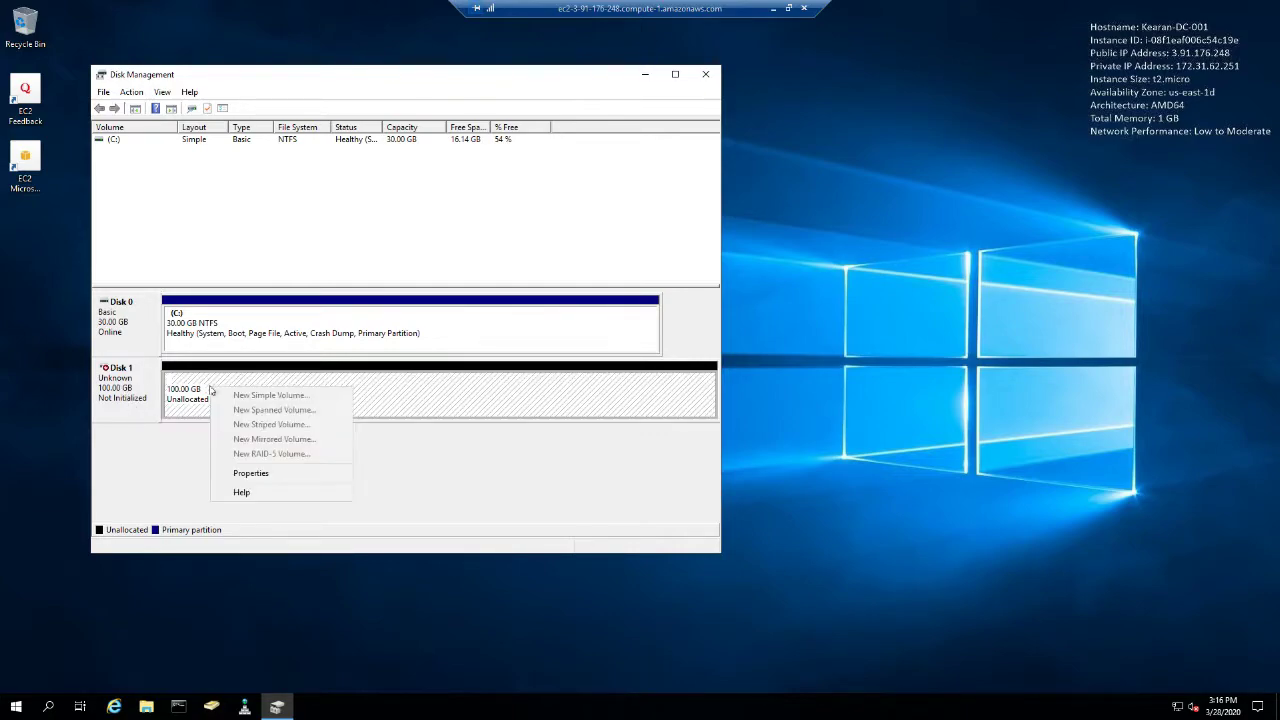
{"action": "left_click", "coordinate": [130, 393]}
{"action": "right_click", "coordinate": [130, 393]}
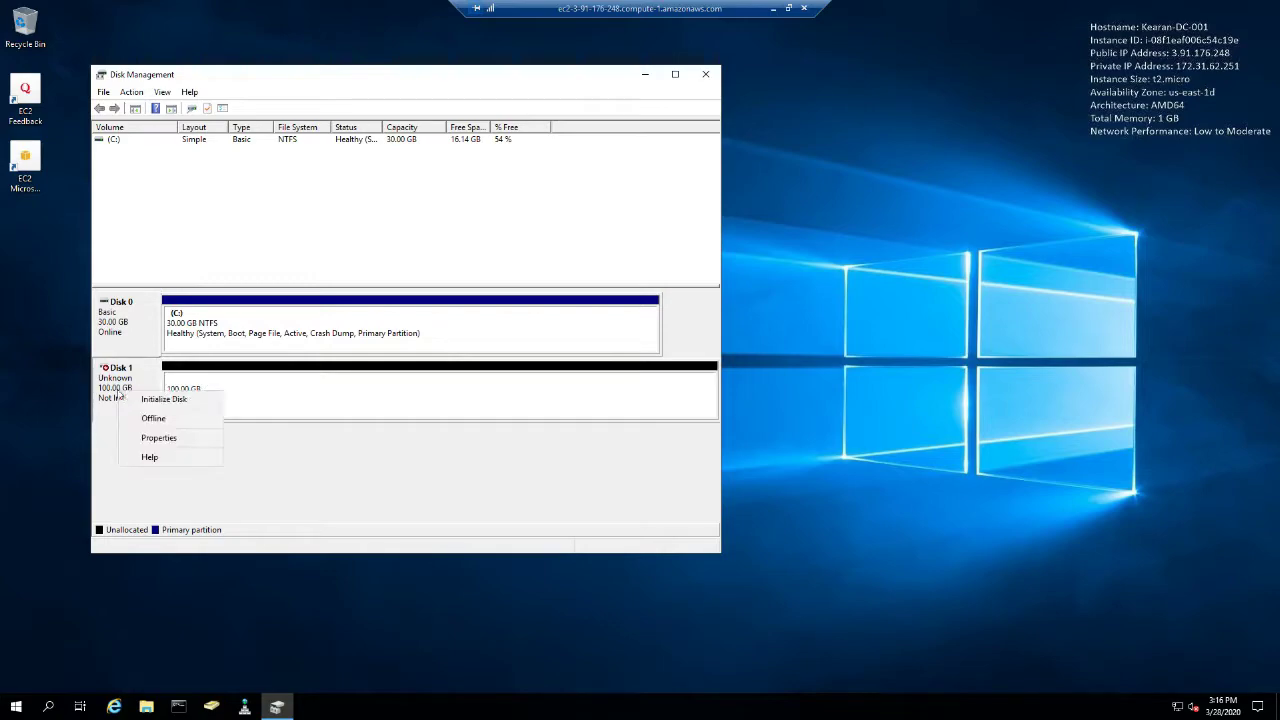
{"action": "left_click", "coordinate": [132, 399]}
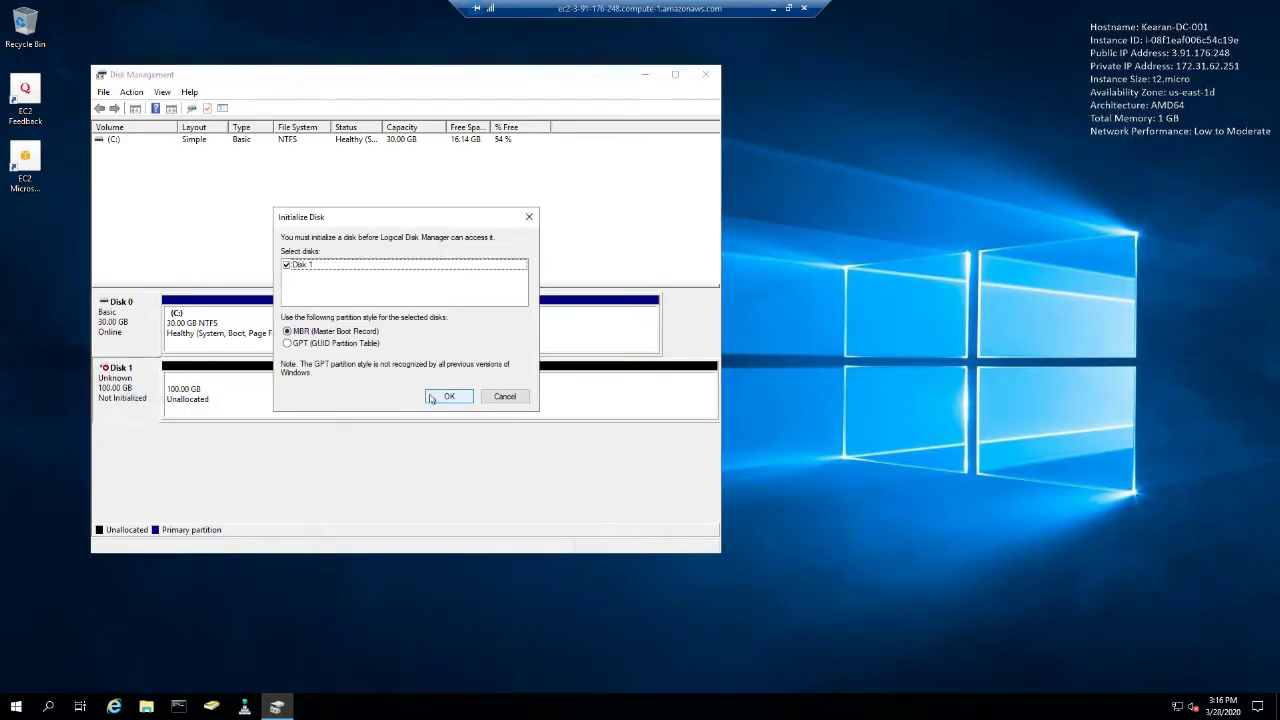
{"action": "left_click", "coordinate": [365, 345]}
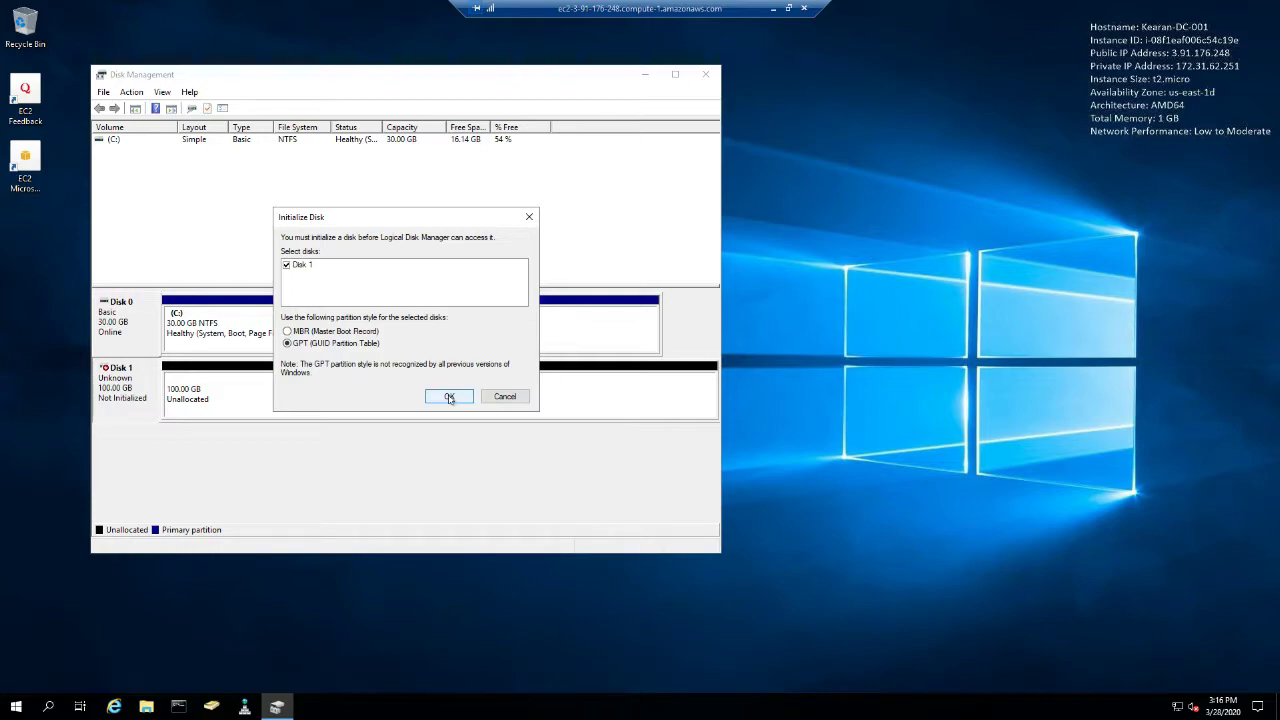
{"action": "left_click", "coordinate": [449, 397]}
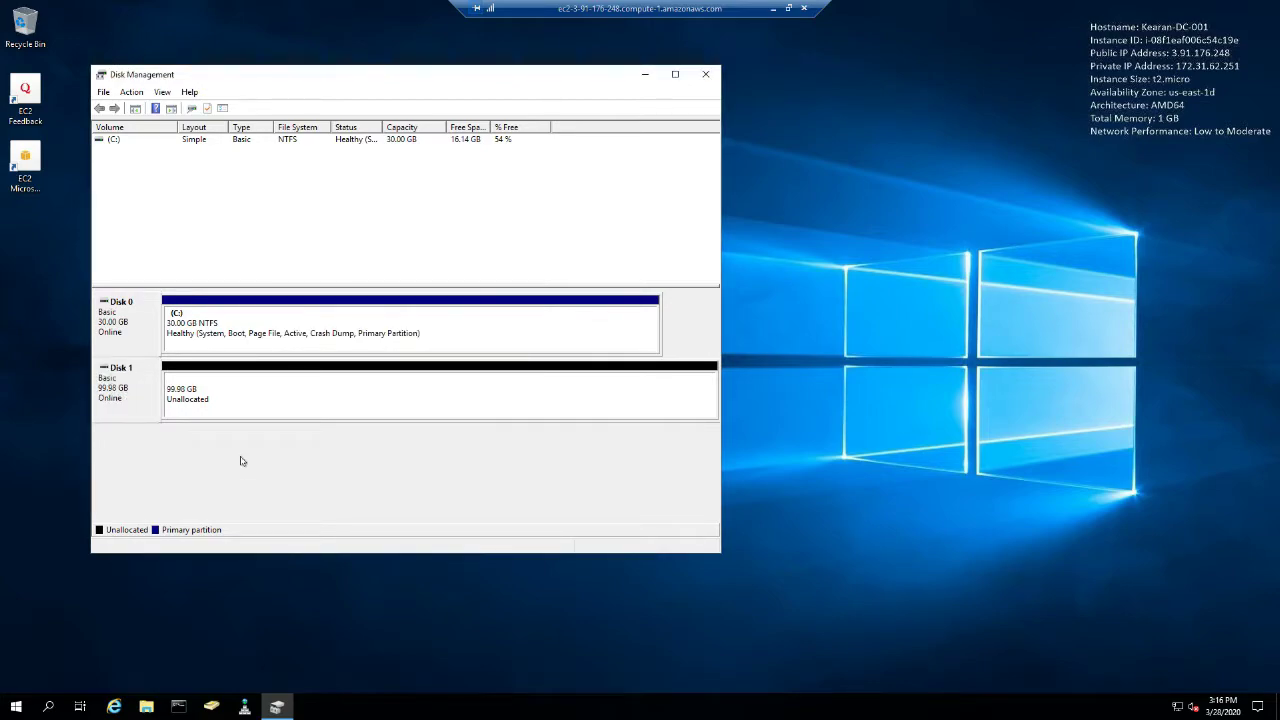
Start a new simple volume on Disk 1's unallocated space, keeping the default size and drive letter D.
{"action": "right_click", "coordinate": [216, 405]}
{"action": "left_click", "coordinate": [285, 409]}
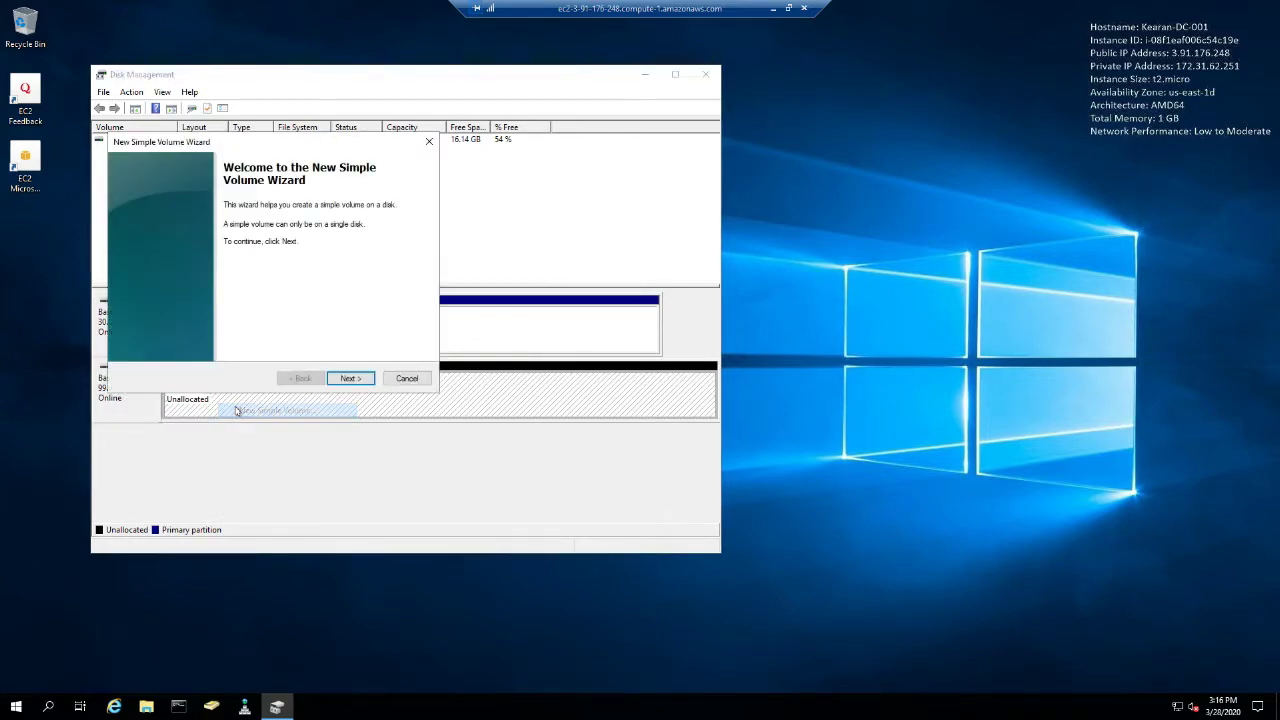
{"action": "left_click", "coordinate": [350, 377]}
{"action": "left_click", "coordinate": [357, 378]}
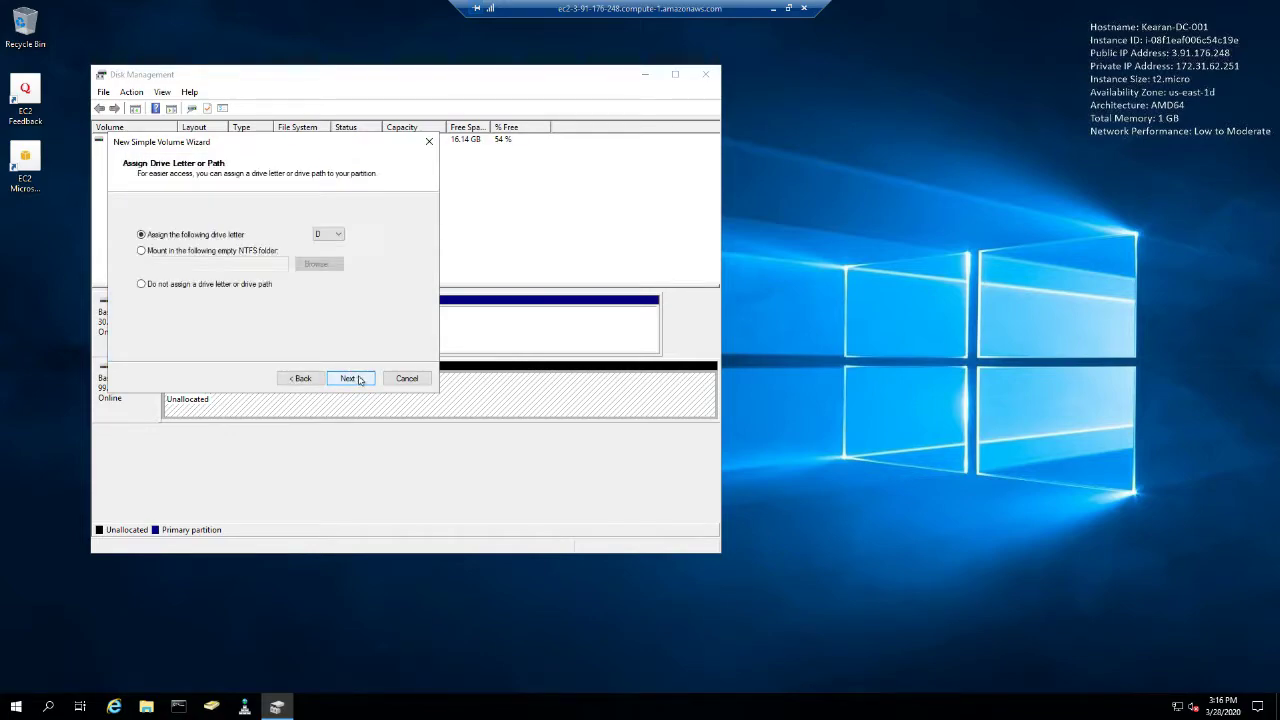
{"action": "left_click", "coordinate": [339, 234]}
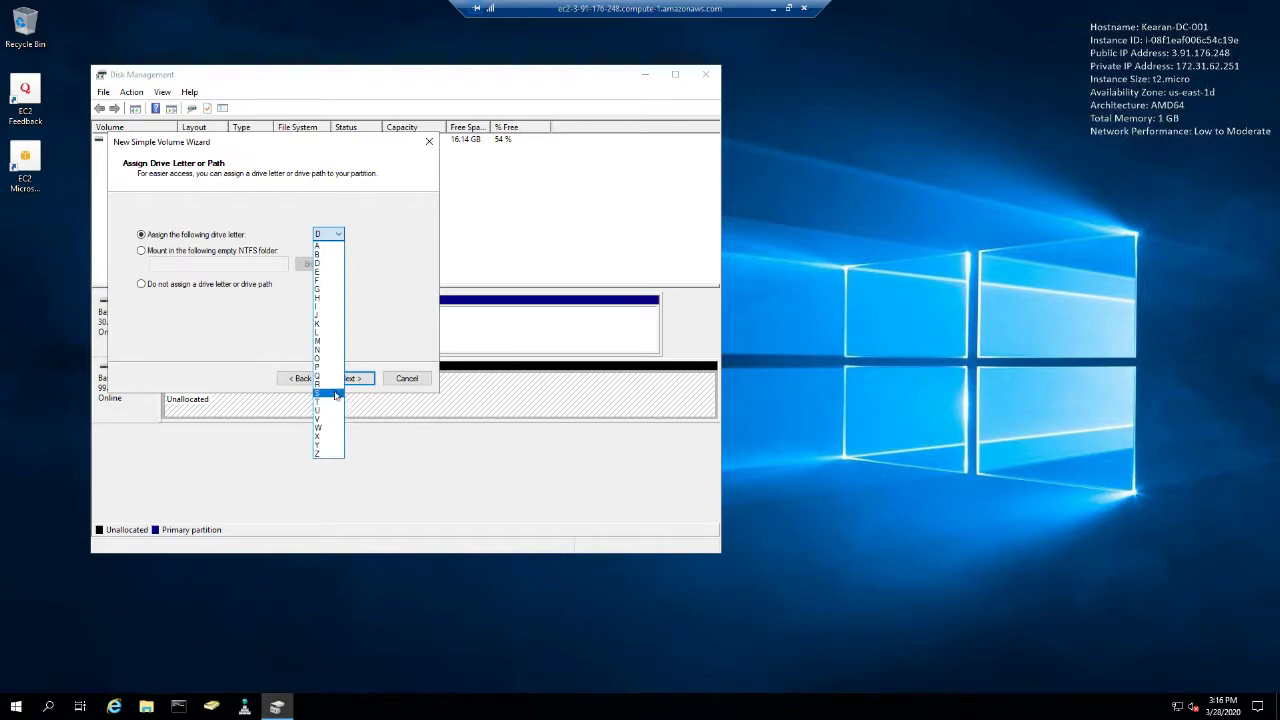
{"action": "left_click", "coordinate": [383, 294]}
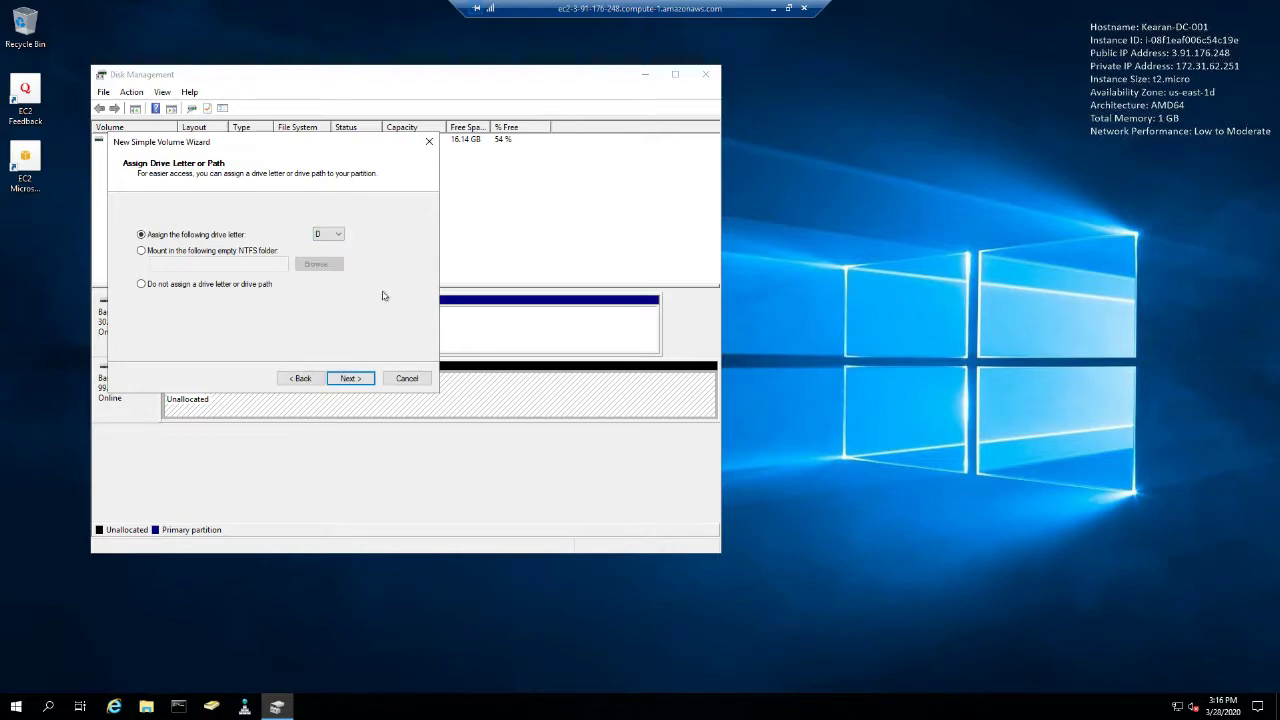
{"action": "left_click", "coordinate": [357, 383]}
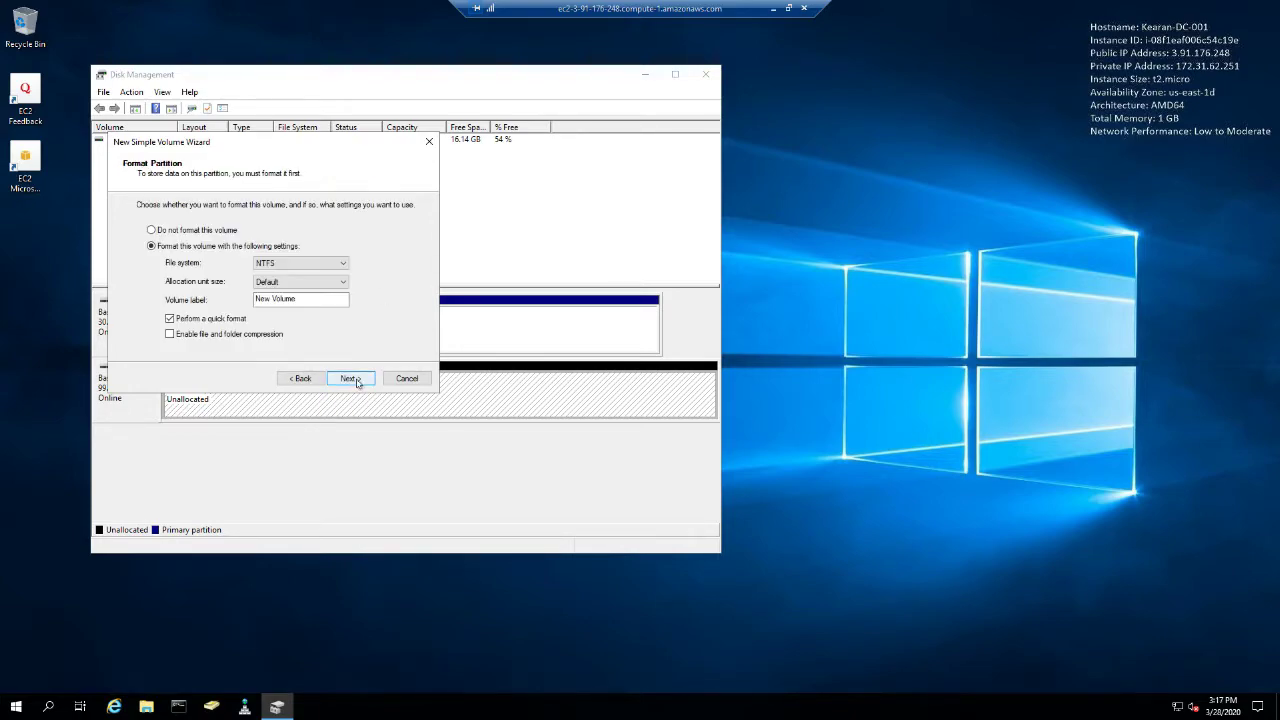
Label the volume Data, finish creating it with NTFS quick format, and close Disk Management.
{"action": "left_click_drag", "start_coordinate": [314, 305], "coordinate": [211, 302]}
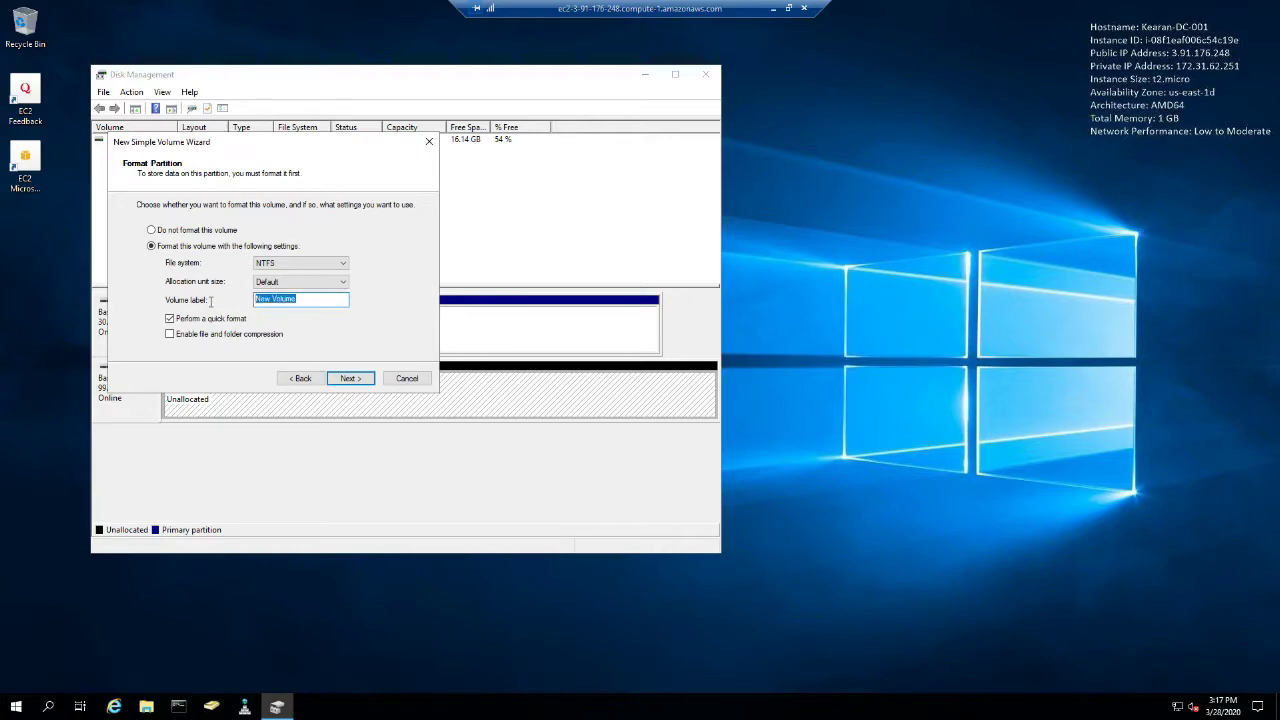
{"action": "type", "text": "Data"}
{"action": "left_click", "coordinate": [350, 378]}
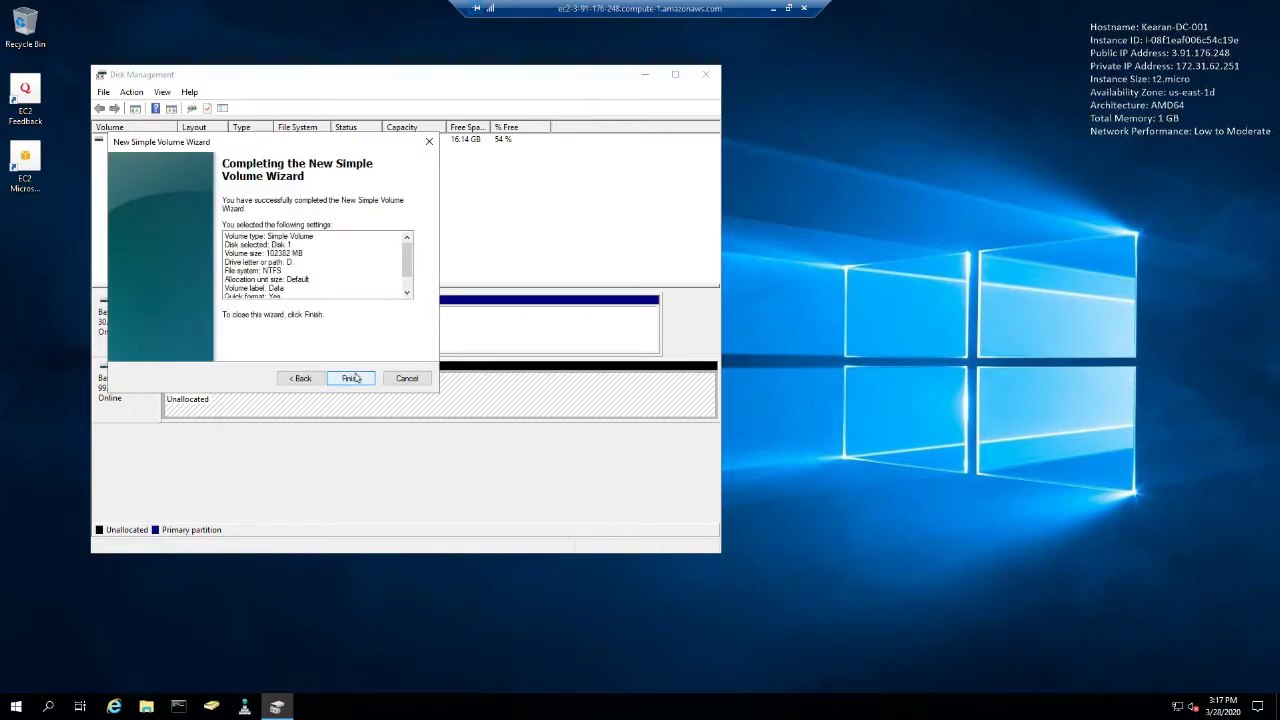
{"action": "left_click", "coordinate": [352, 378]}
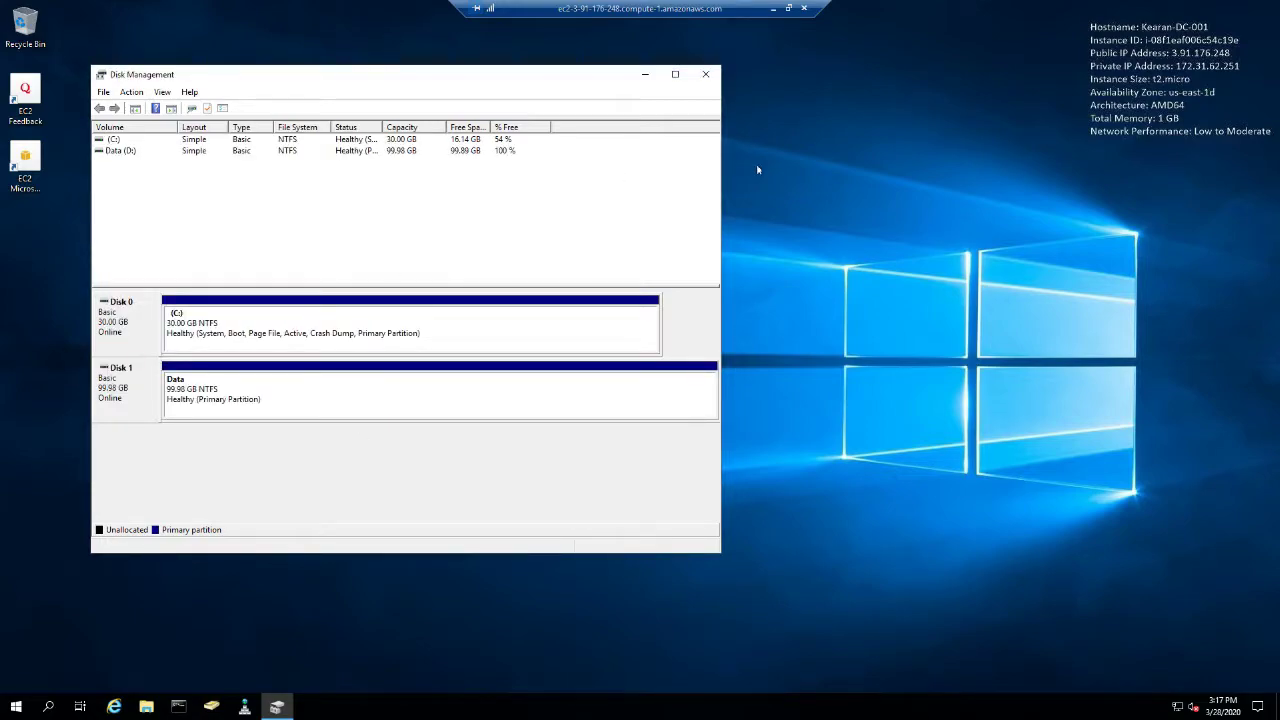
{"action": "left_click", "coordinate": [705, 74]}
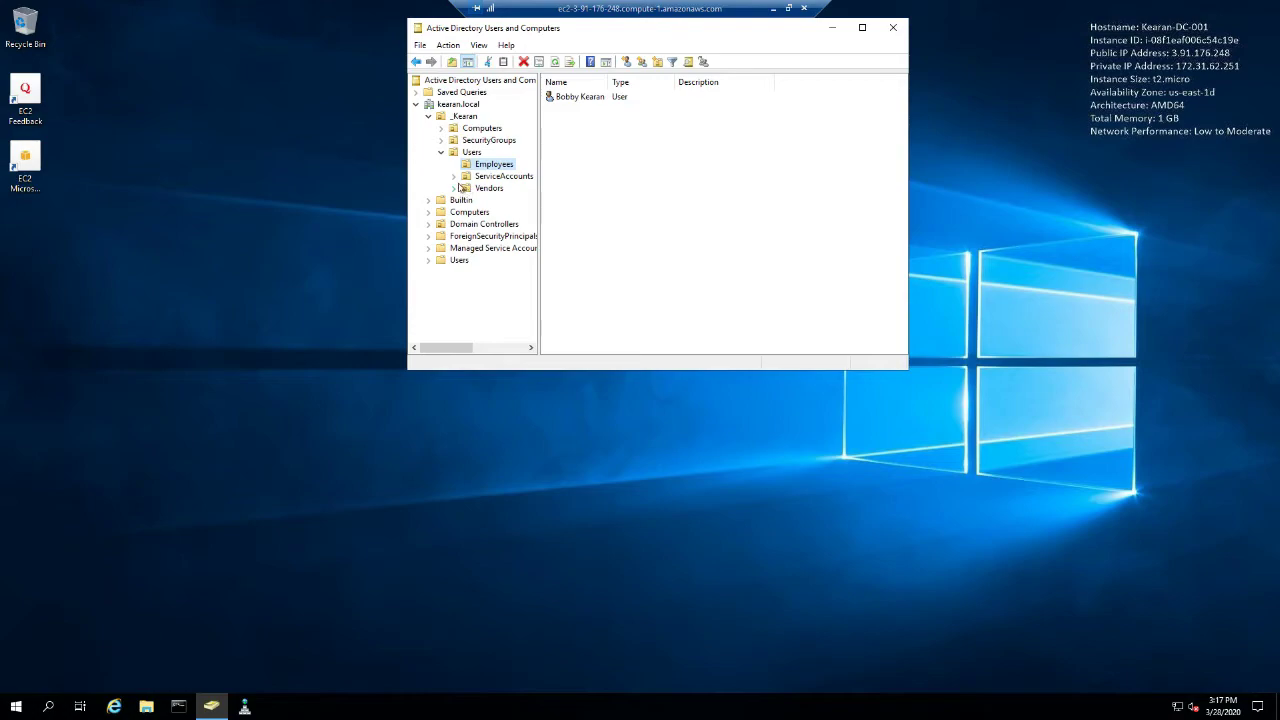
In Active Directory Users and Computers, open the profile settings of the user in the Employees organizational unit.
{"action": "left_click", "coordinate": [492, 179]}
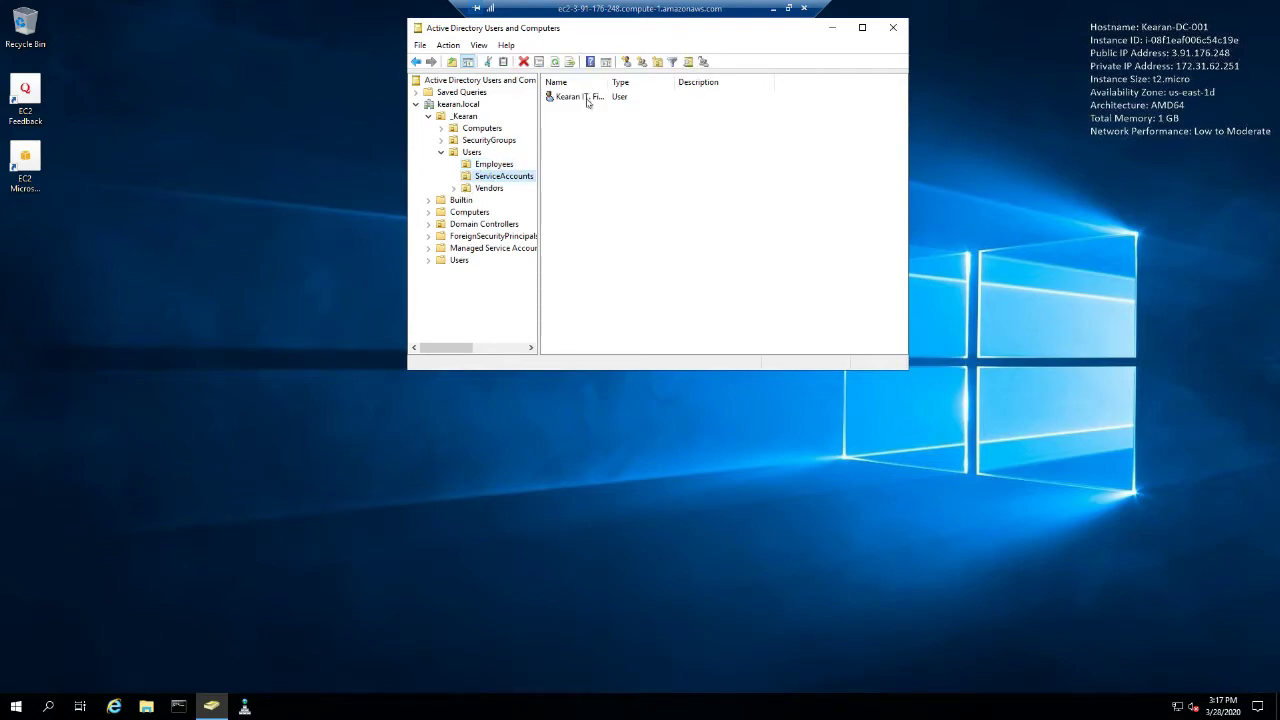
{"action": "left_click", "coordinate": [495, 165]}
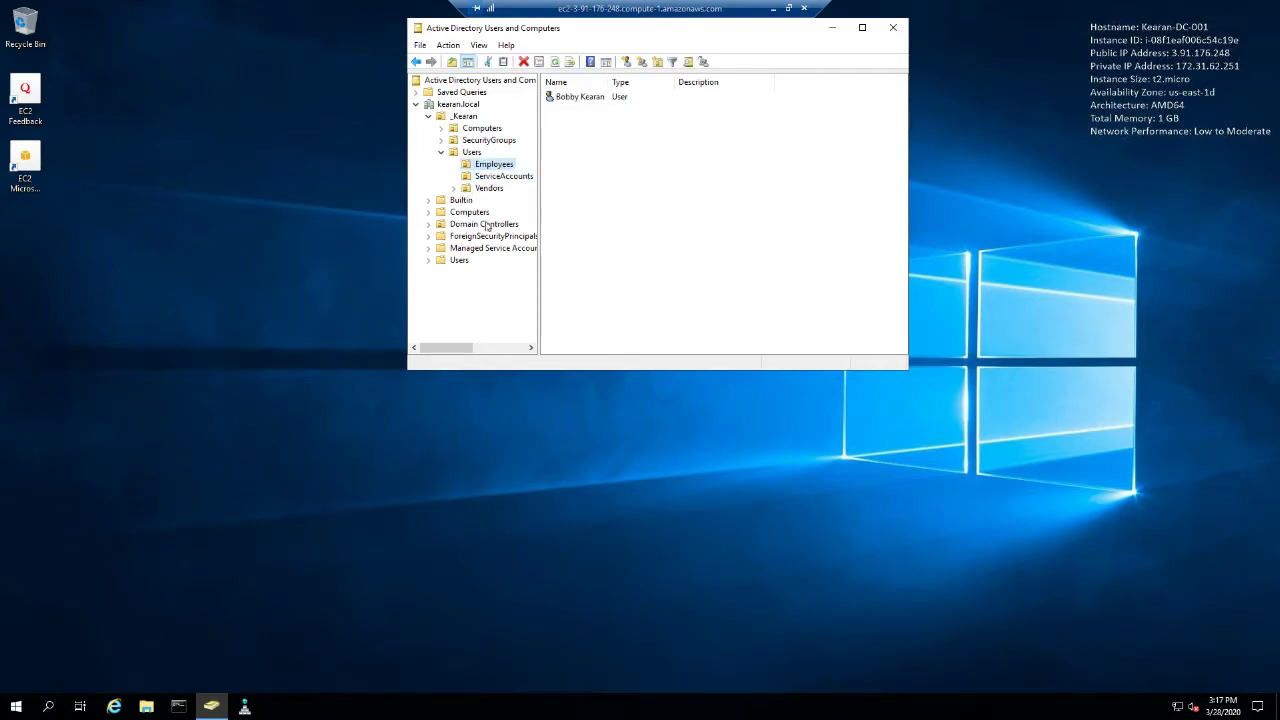
{"action": "left_click", "coordinate": [578, 97]}
{"action": "right_click", "coordinate": [578, 101]}
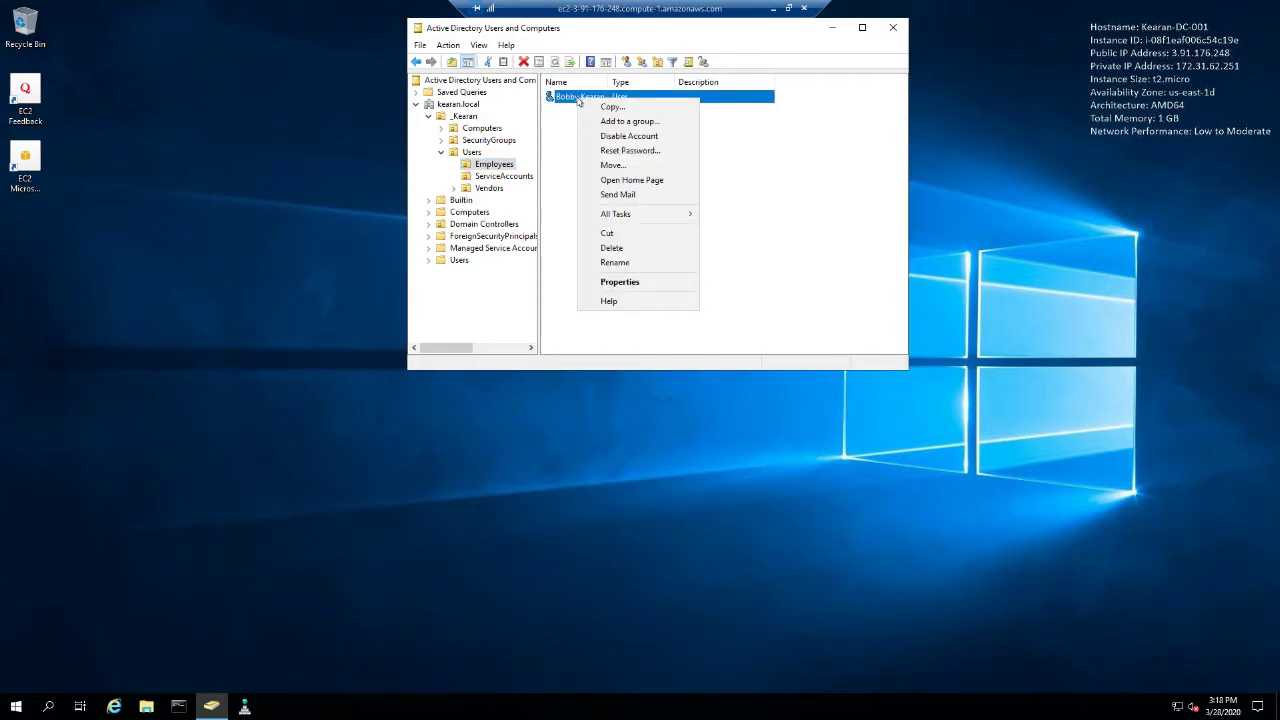
{"action": "left_click", "coordinate": [619, 282]}
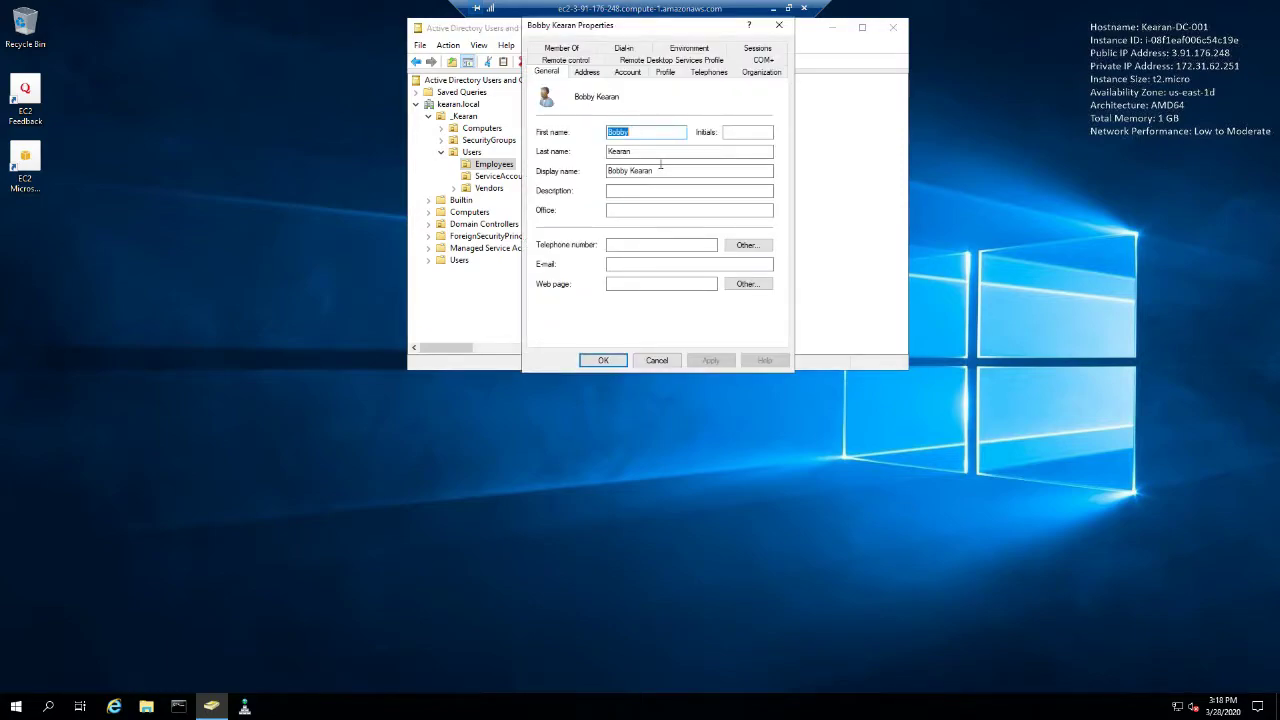
{"action": "left_click", "coordinate": [662, 74]}
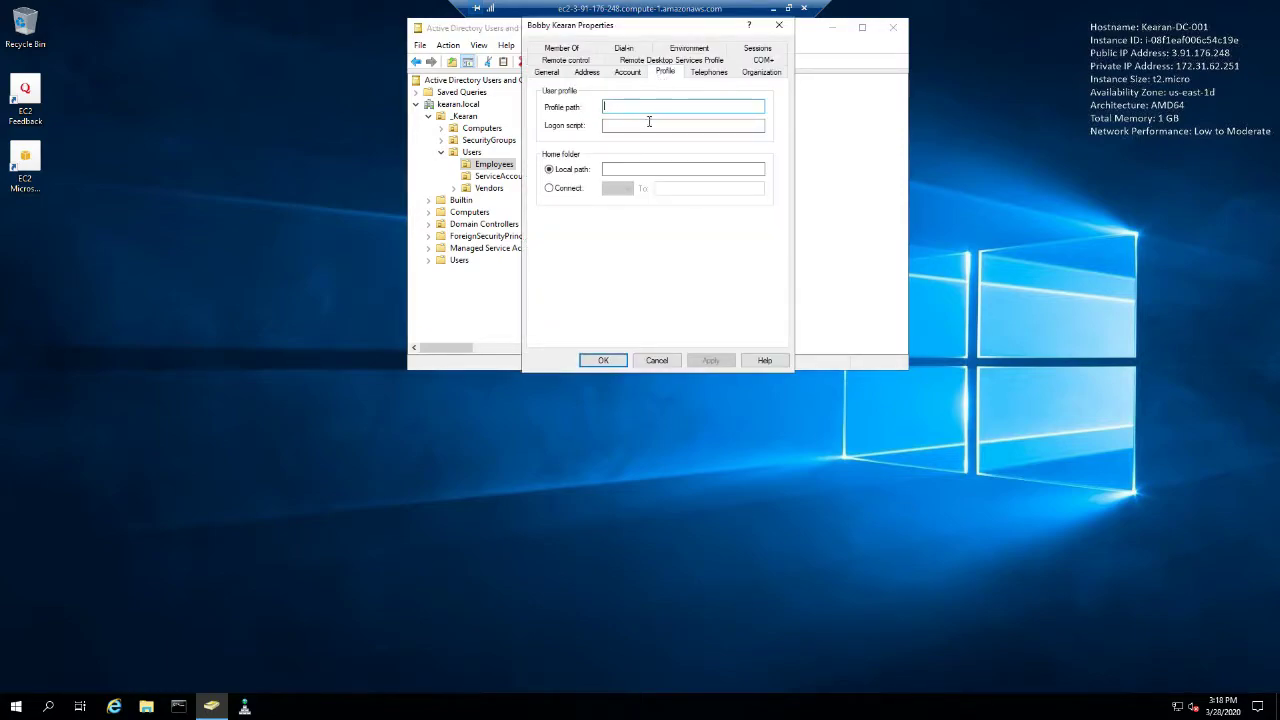
Set the user's home folder to connect as network drive Z:, leaving the target path empty.
{"action": "left_click", "coordinate": [576, 189]}
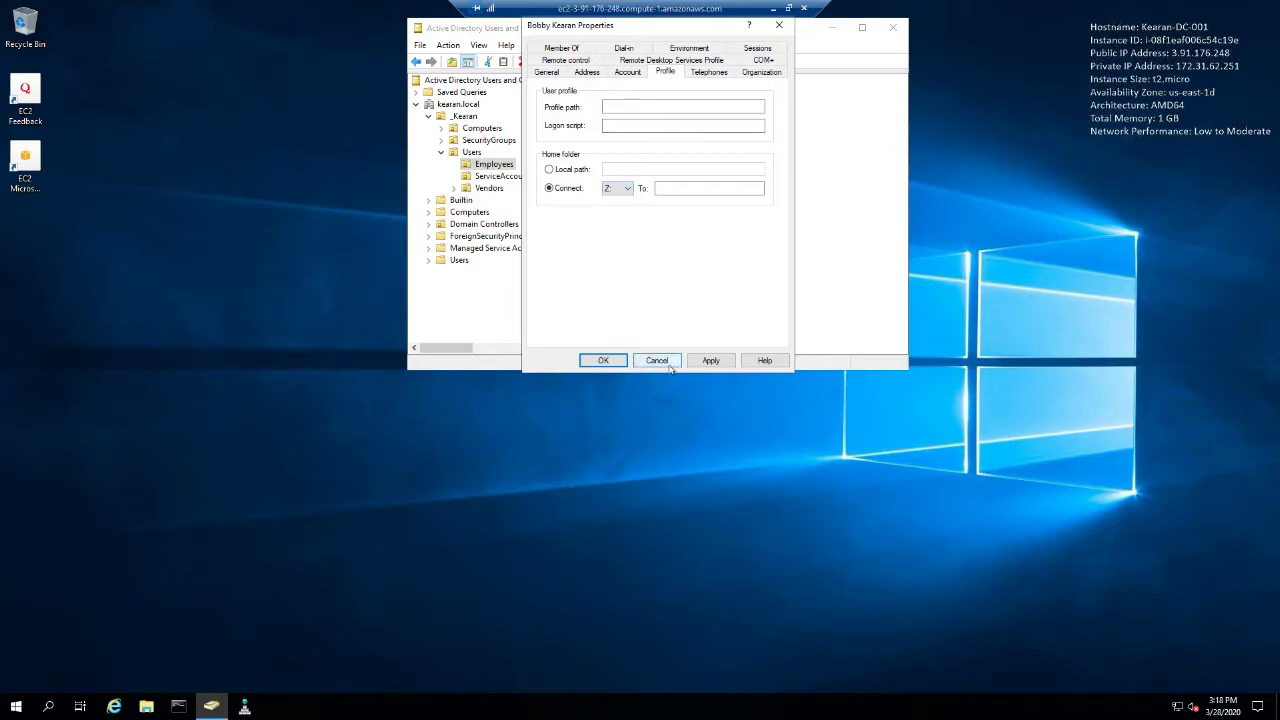
{"action": "left_click", "coordinate": [662, 188]}
{"action": "left_click", "coordinate": [279, 445]}
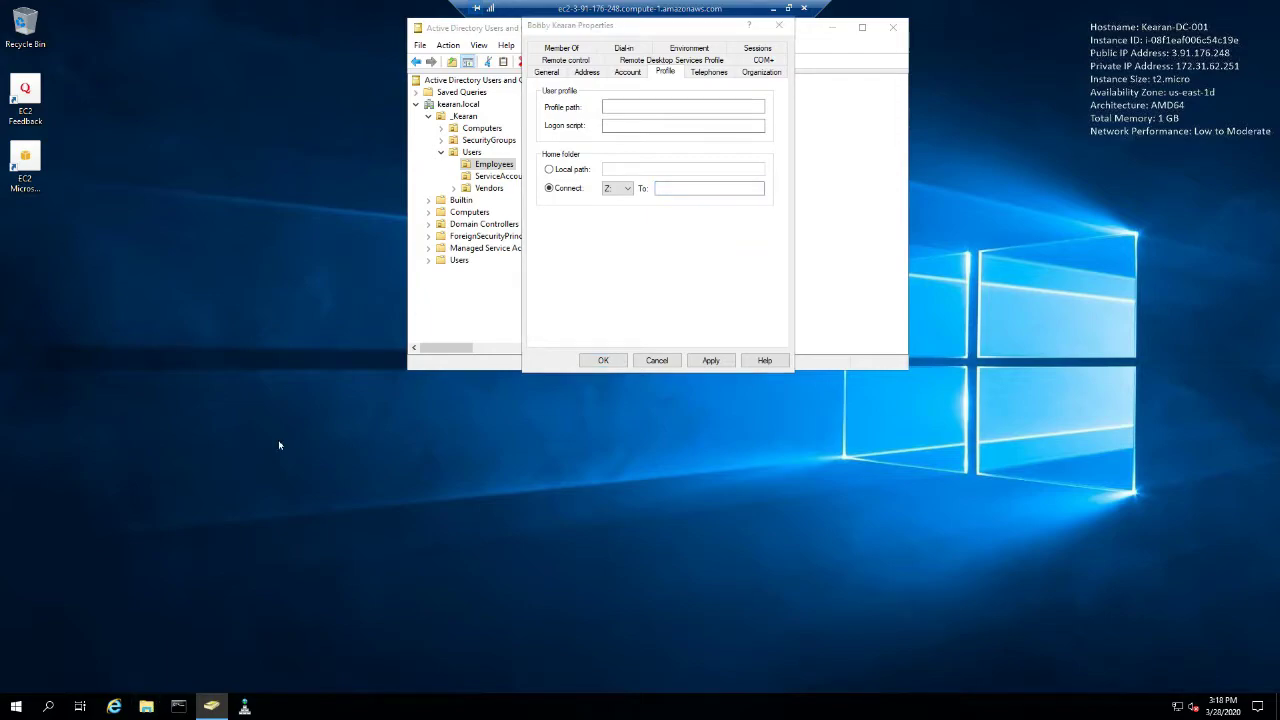
Switch to File Explorer and create a folder named KearanIT on the Data (D:) drive.
{"action": "key", "text": "super+e"}
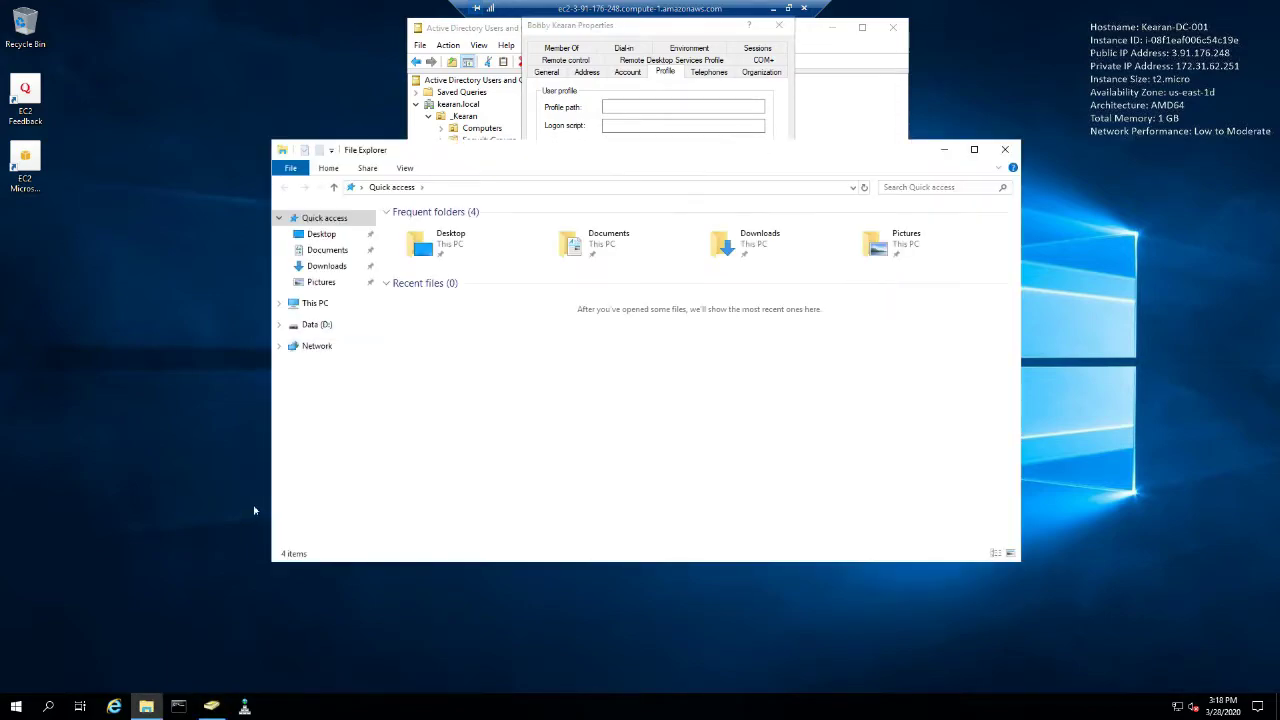
{"action": "left_click", "coordinate": [318, 325]}
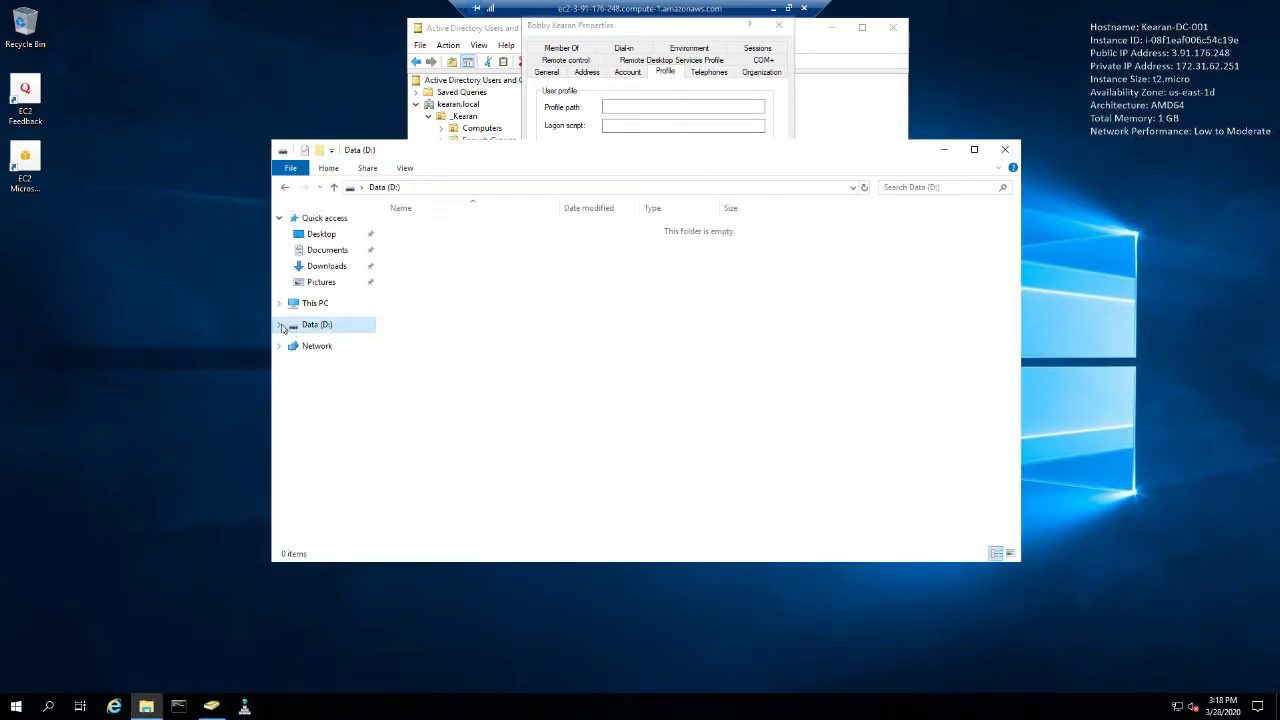
{"action": "right_click", "coordinate": [523, 302]}
{"action": "mouse_move", "coordinate": [576, 448]}
{"action": "left_click", "coordinate": [712, 448]}
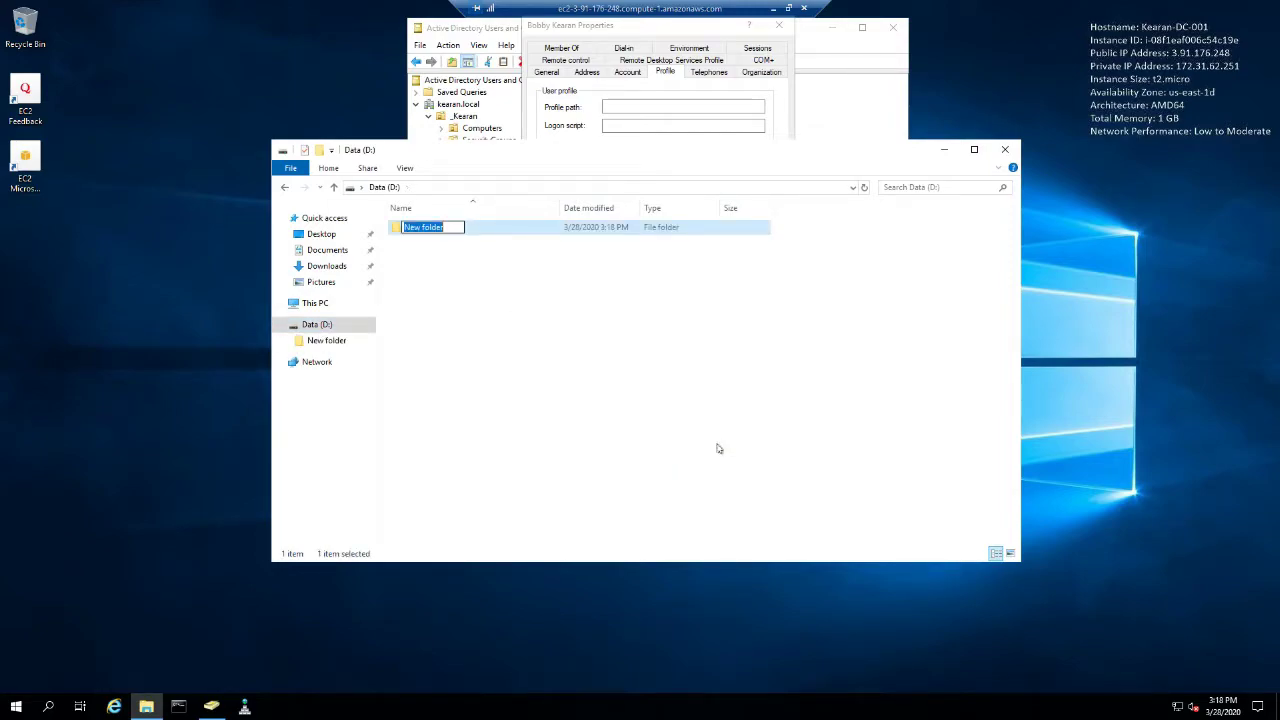
{"action": "type", "text": "KearanIT"}
{"action": "key", "text": "Return"}
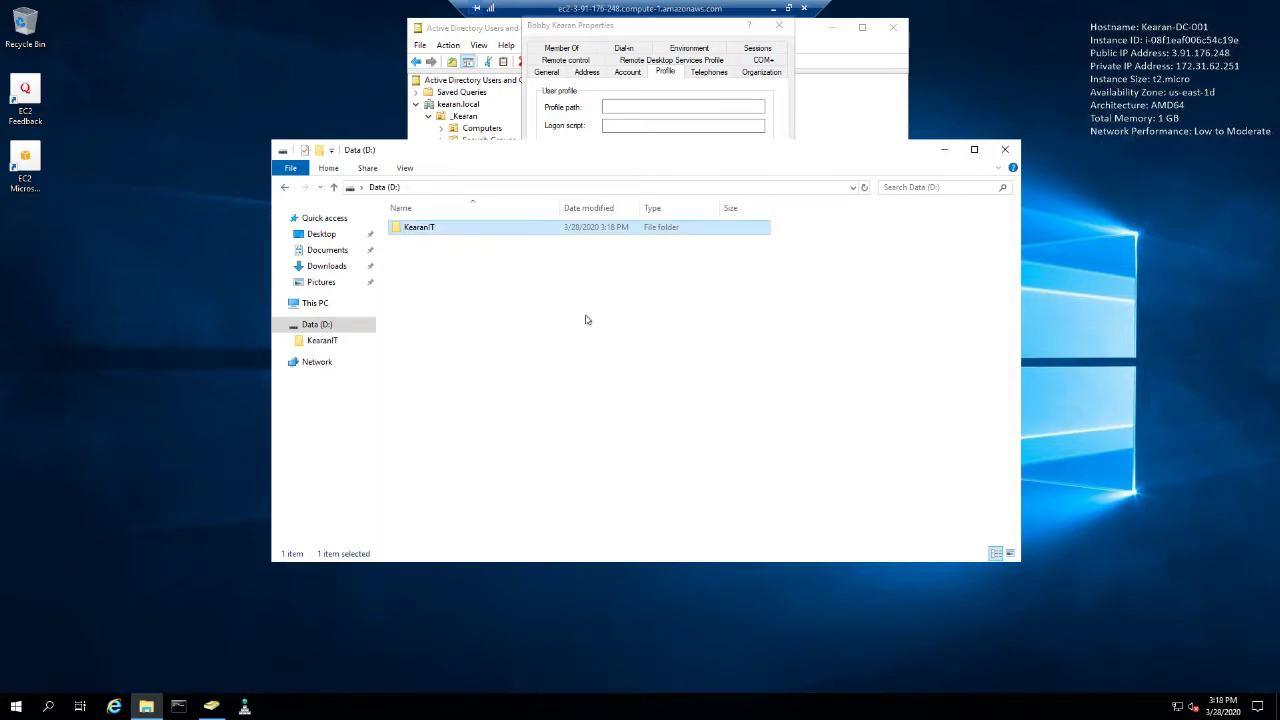
Create a second folder named KearanCo on the Data (D:) drive.
{"action": "right_click", "coordinate": [552, 291]}
{"action": "mouse_move", "coordinate": [674, 451]}
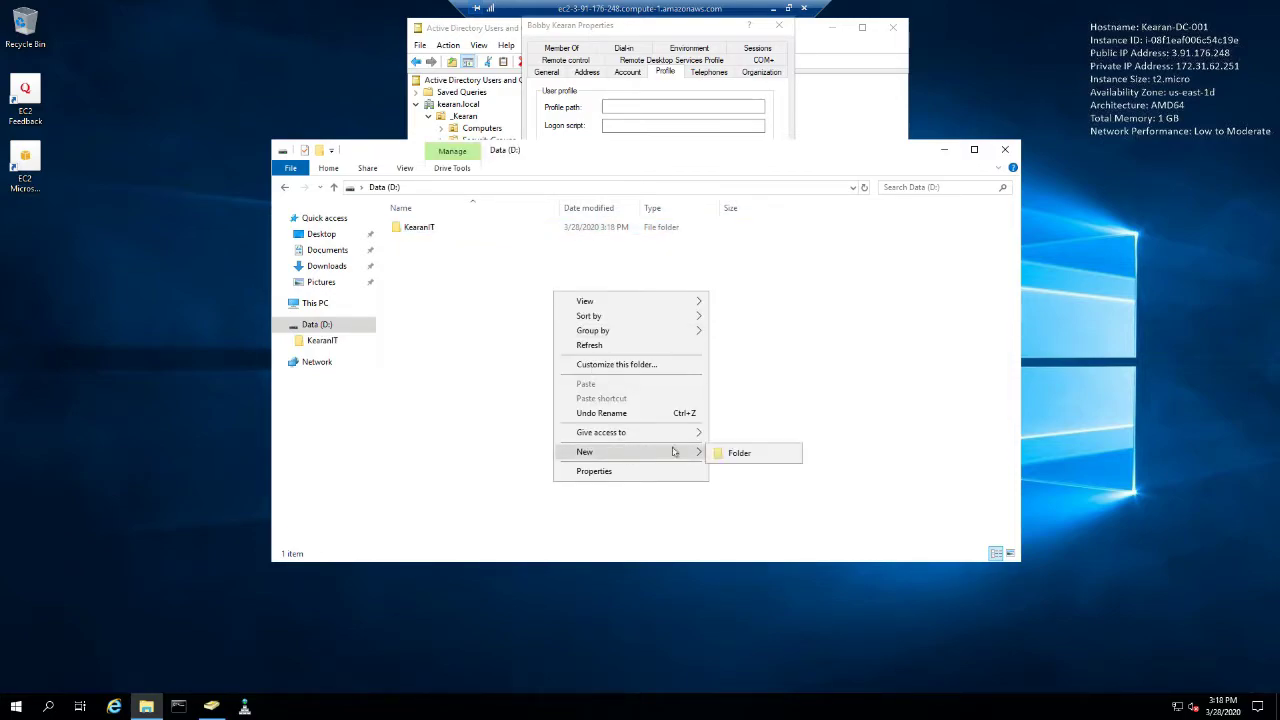
{"action": "left_click", "coordinate": [714, 452]}
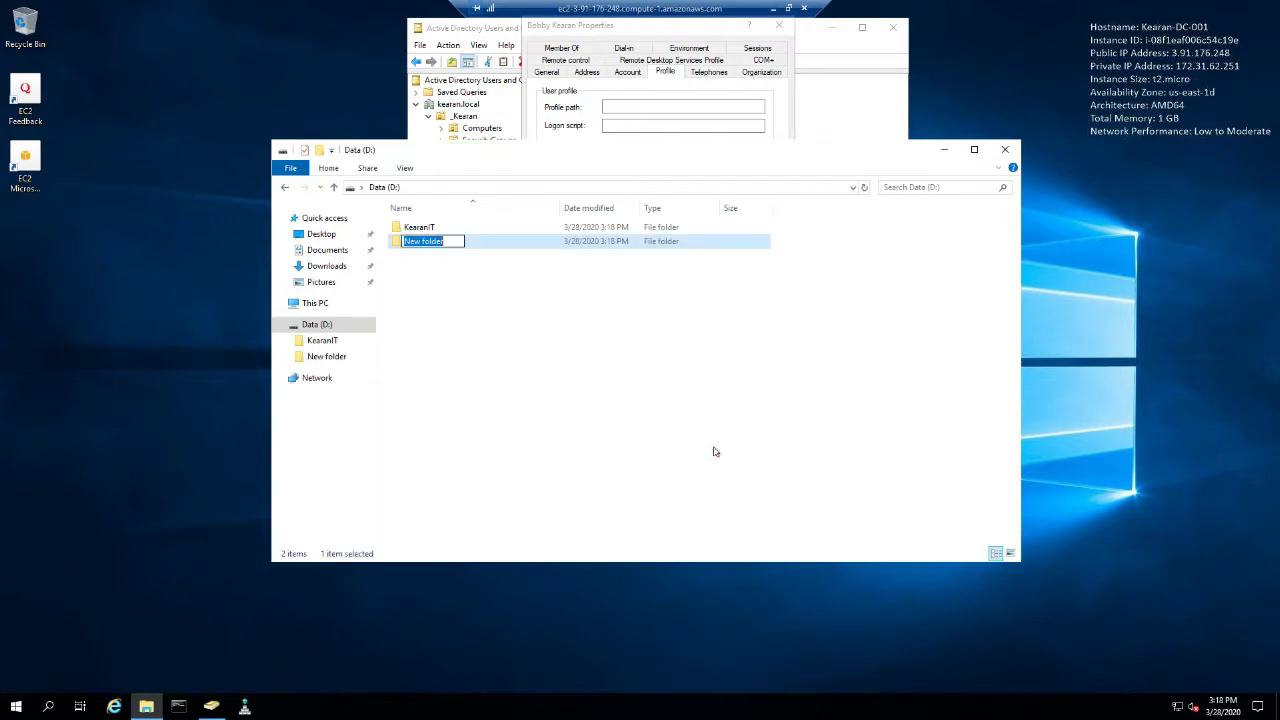
{"action": "type", "text": "KearanCo"}
{"action": "key", "text": "Return"}
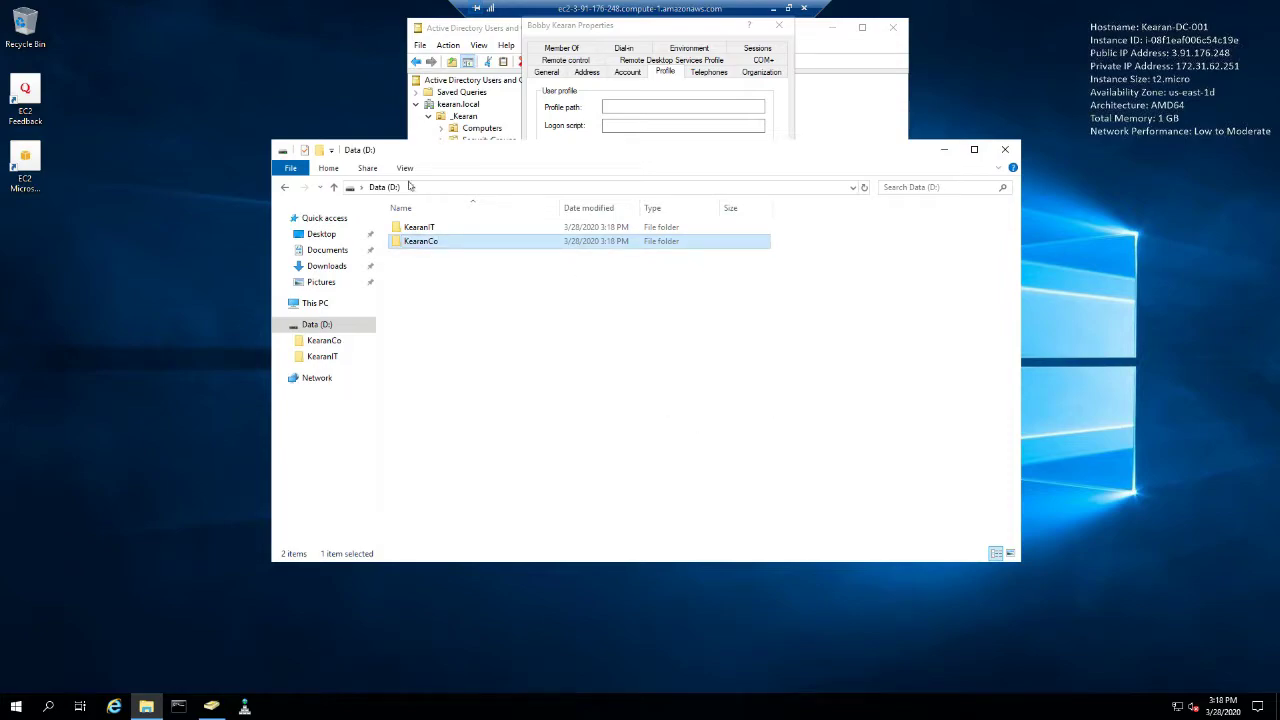
Share the KearanIT folder through advanced sharing under the hidden share name KearanIT$.
{"action": "left_click", "coordinate": [420, 228]}
{"action": "right_click", "coordinate": [422, 229]}
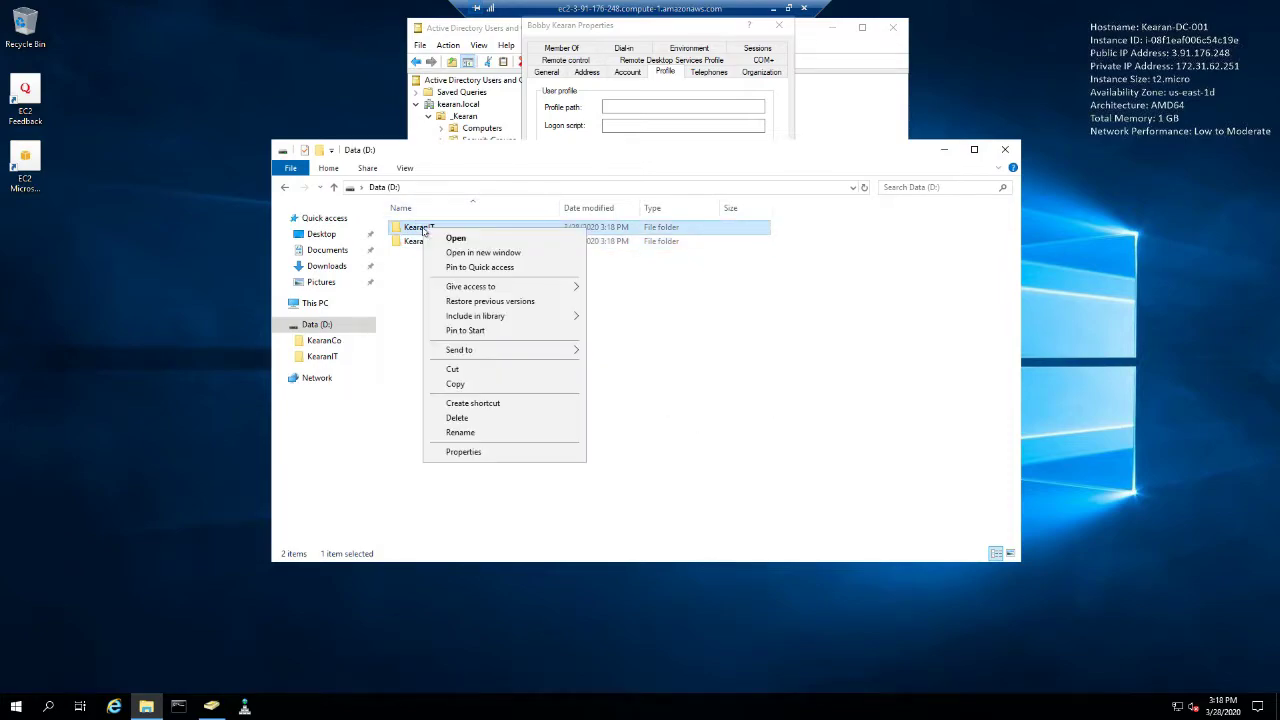
{"action": "left_click", "coordinate": [490, 452]}
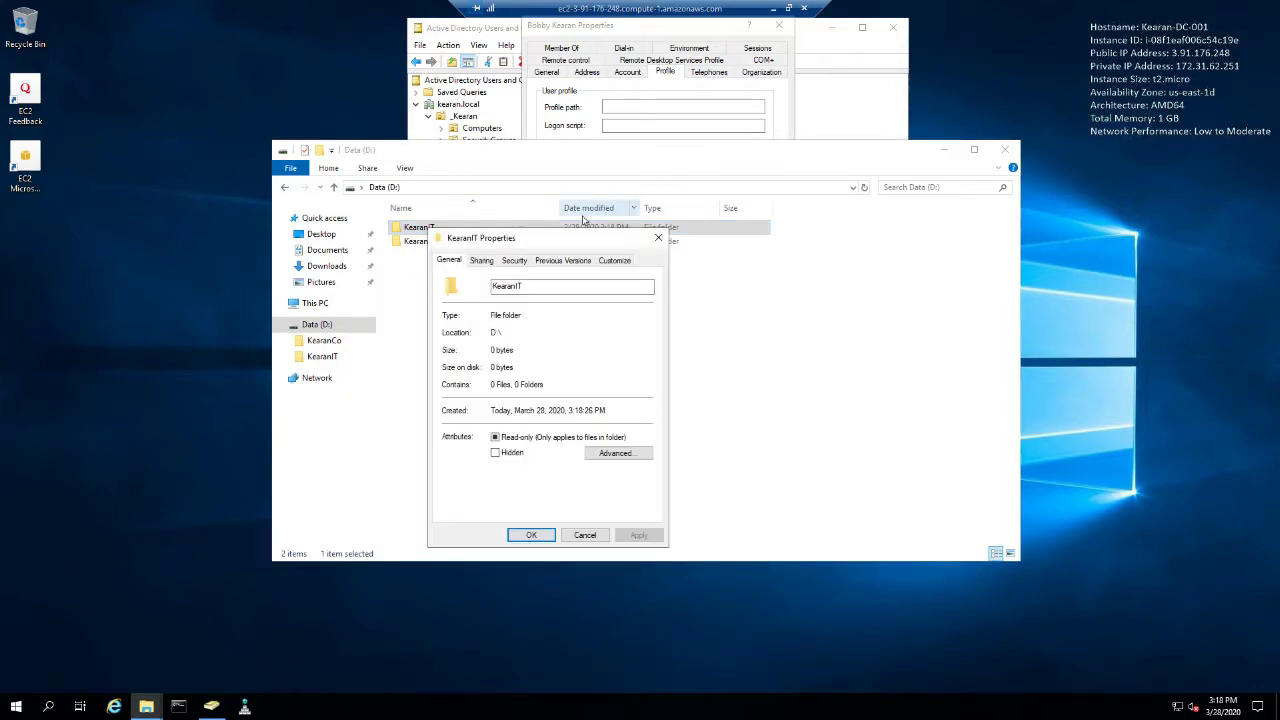
{"action": "left_click", "coordinate": [484, 261]}
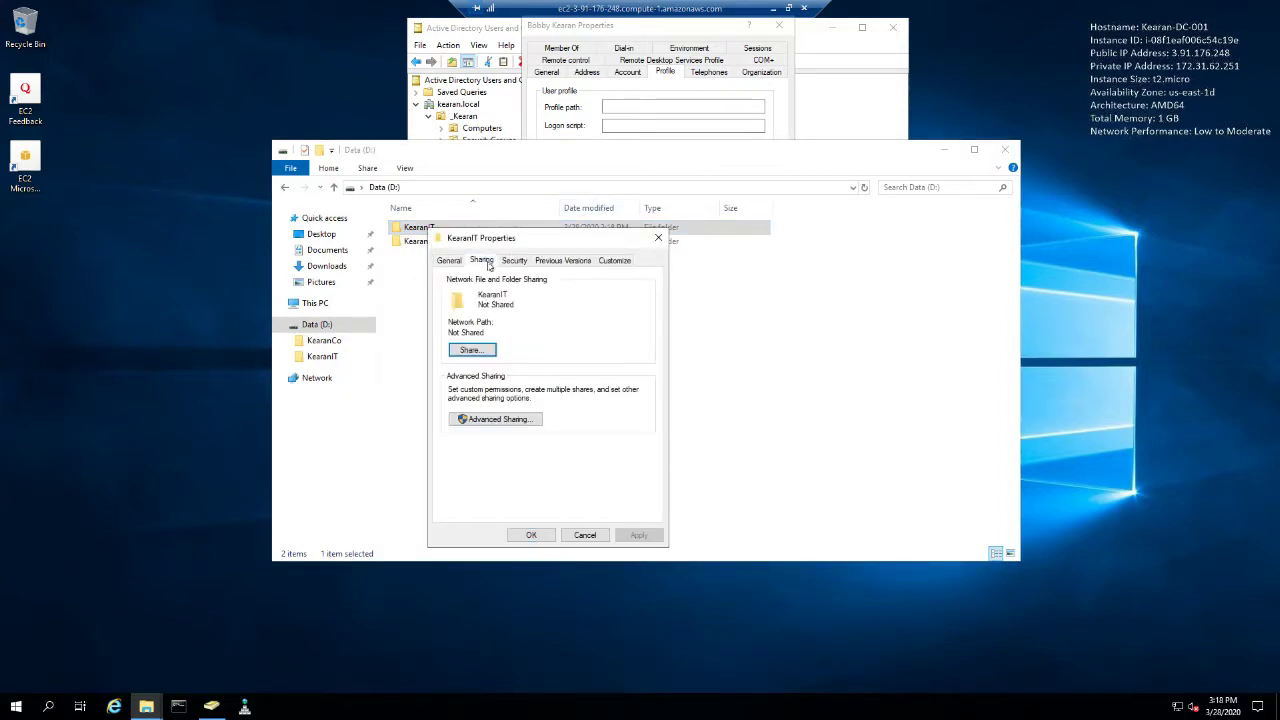
{"action": "left_click", "coordinate": [492, 420]}
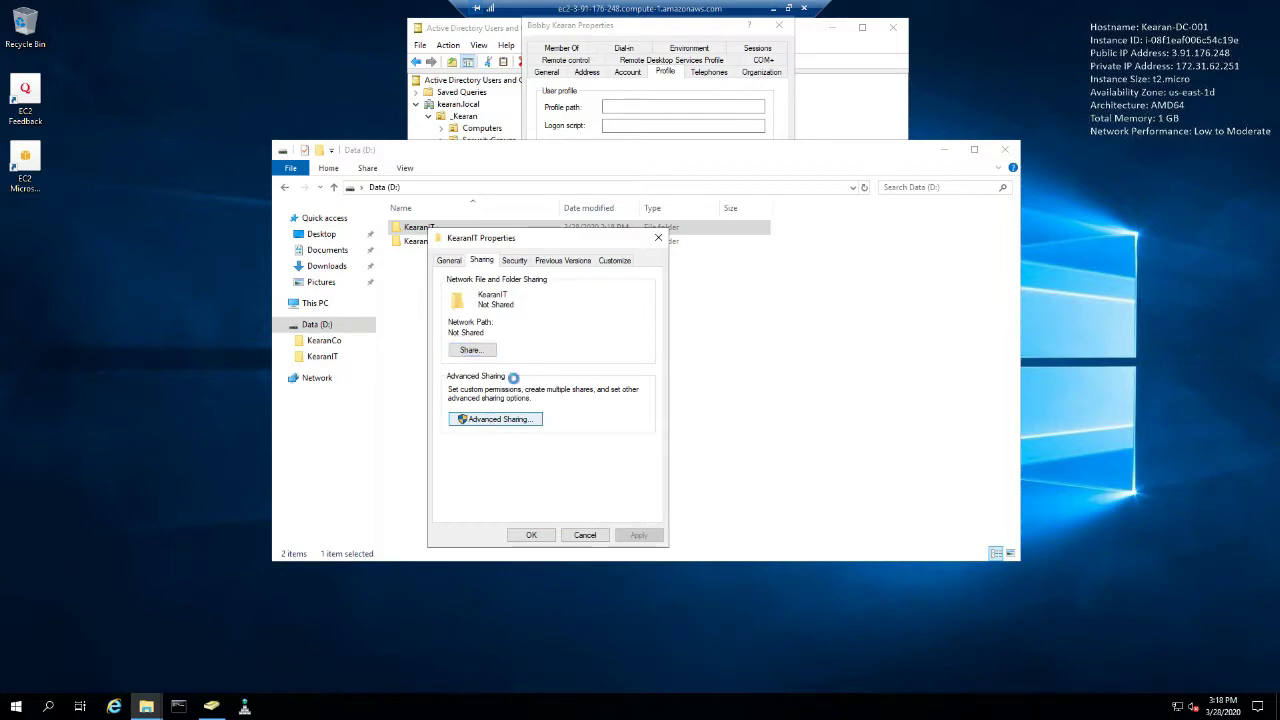
{"action": "left_click", "coordinate": [488, 285]}
{"action": "left_click", "coordinate": [517, 327]}
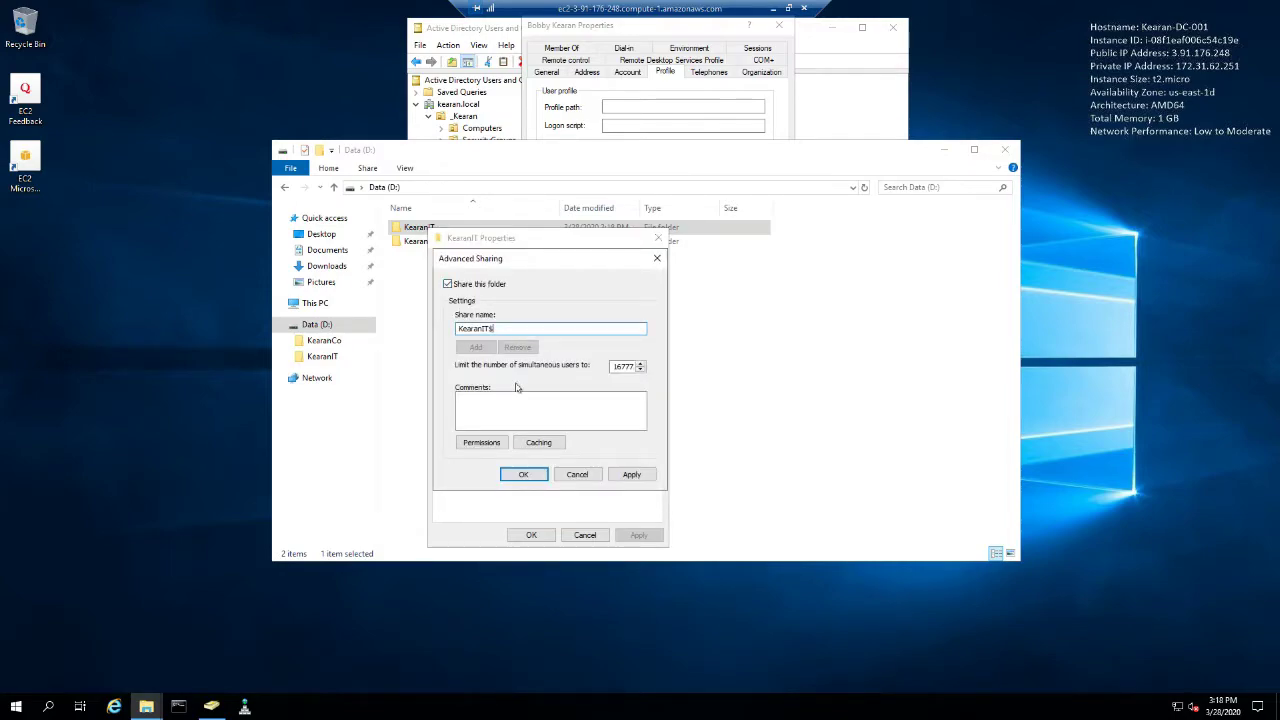
Add Domain Admins to the KearanIT$ share permissions with Full Control allowed and apply the sharing settings.
{"action": "left_click", "coordinate": [481, 442]}
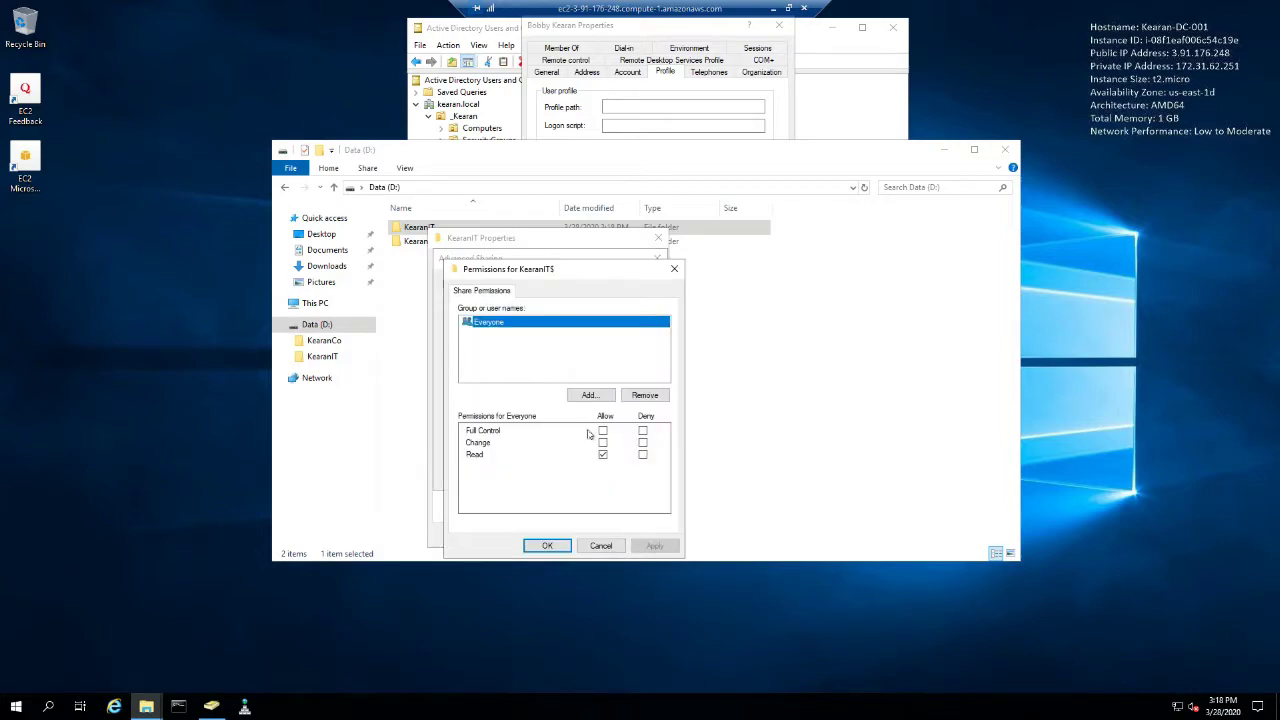
{"action": "left_click", "coordinate": [590, 397]}
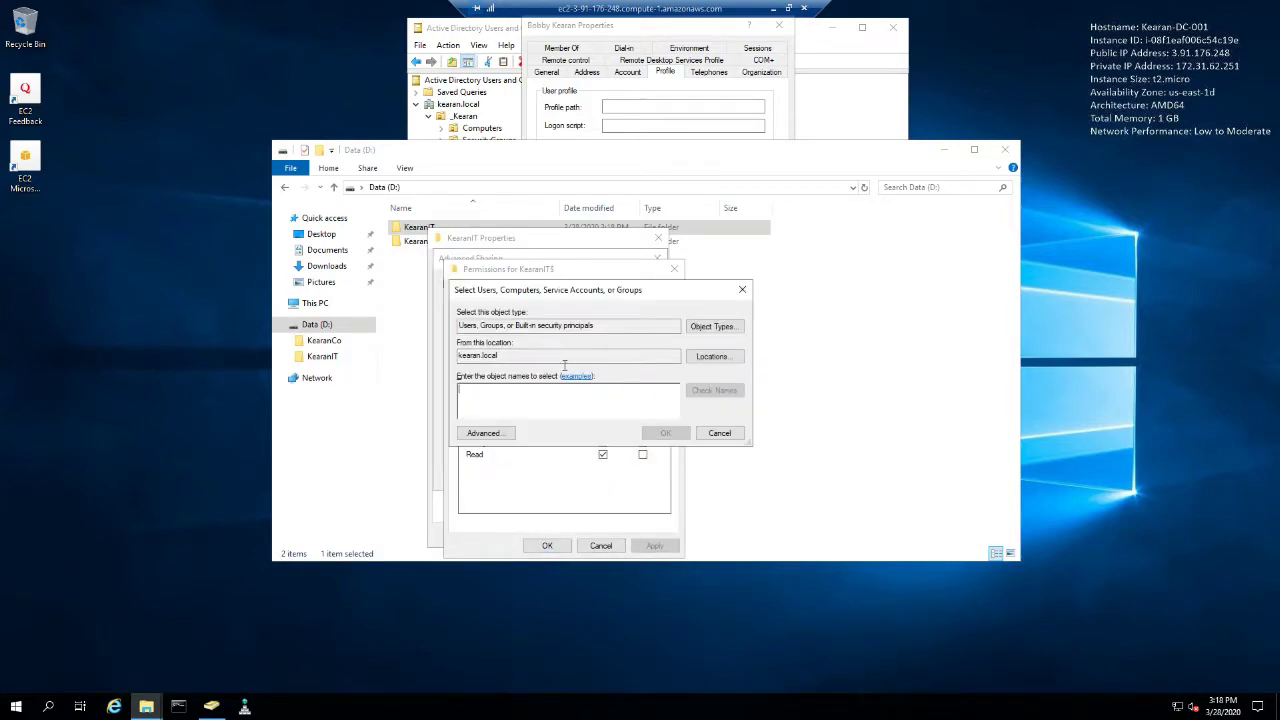
{"action": "type", "text": "domain admins"}
{"action": "key", "text": "Return"}
{"action": "left_click", "coordinate": [602, 431]}
{"action": "left_click", "coordinate": [655, 545]}
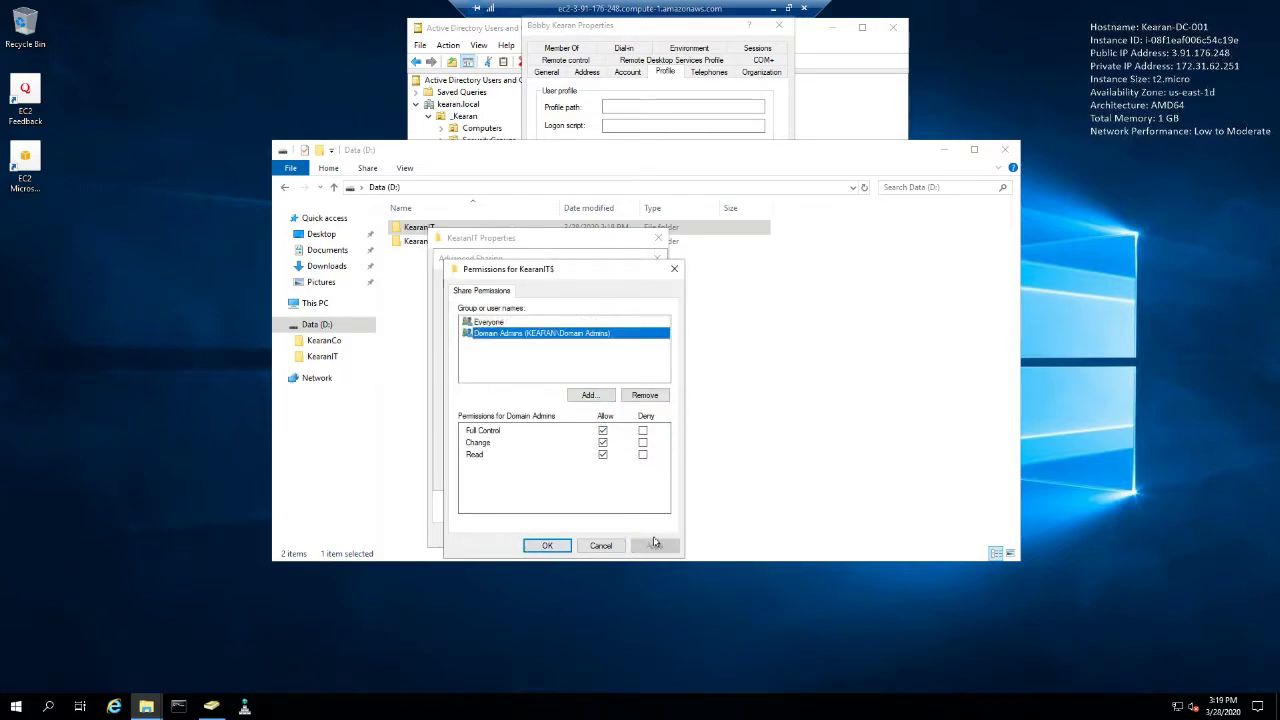
{"action": "left_click", "coordinate": [545, 547]}
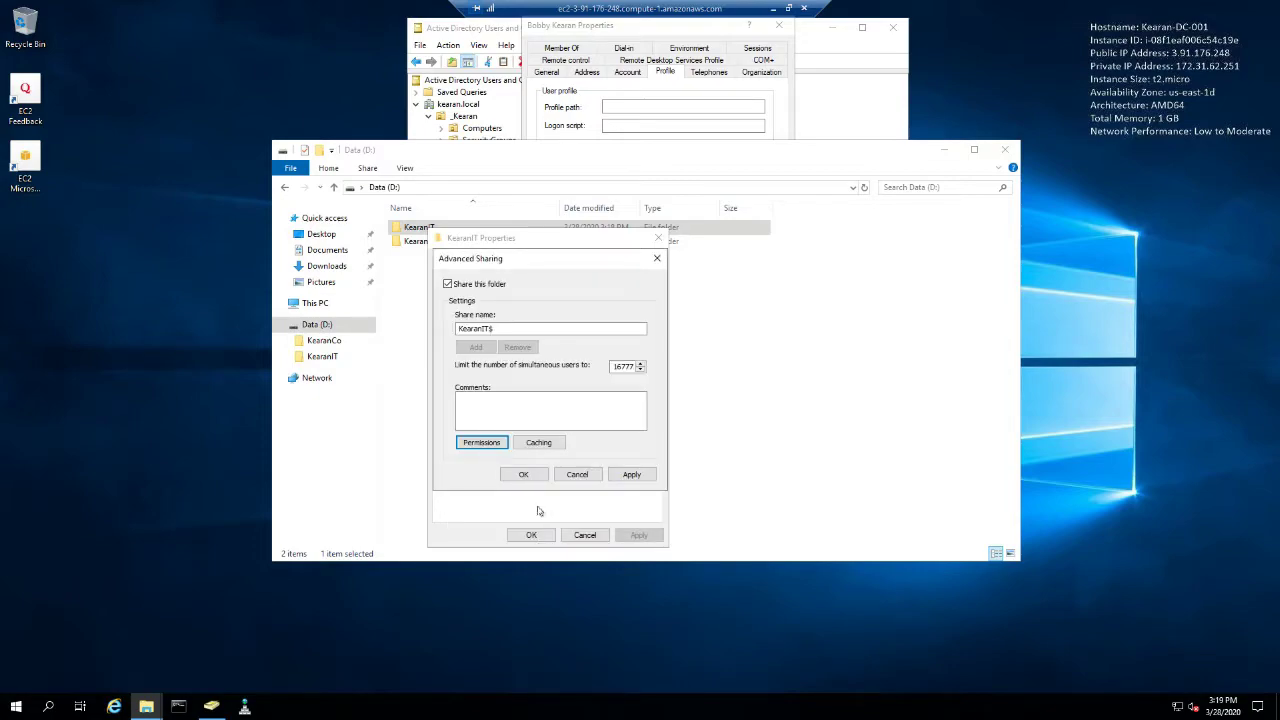
{"action": "left_click", "coordinate": [522, 475]}
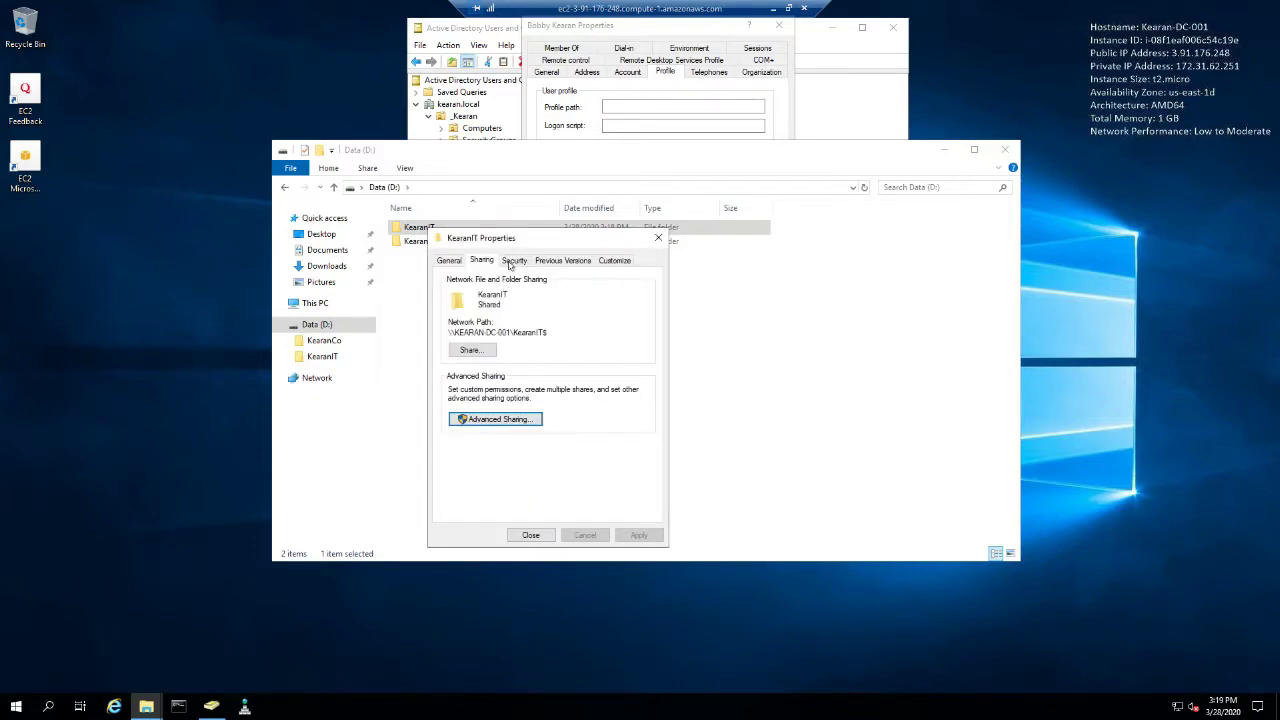
Review the security permissions of the Administrators and Users groups on the KearanIT folder, then close its properties.
{"action": "left_click", "coordinate": [512, 264]}
{"action": "scroll", "coordinate": [505, 337], "scroll_direction": "down", "scroll_amount": 1}
{"action": "left_click", "coordinate": [510, 313]}
{"action": "left_click", "coordinate": [503, 325]}
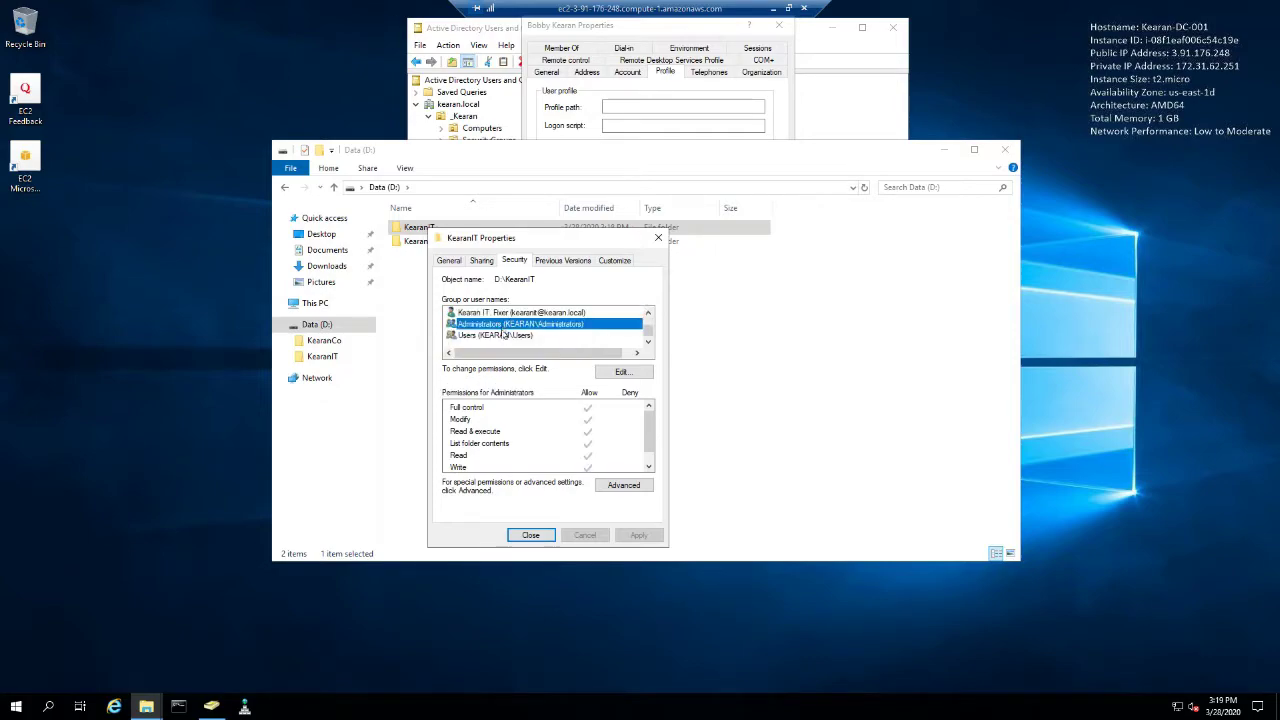
{"action": "left_click", "coordinate": [505, 336]}
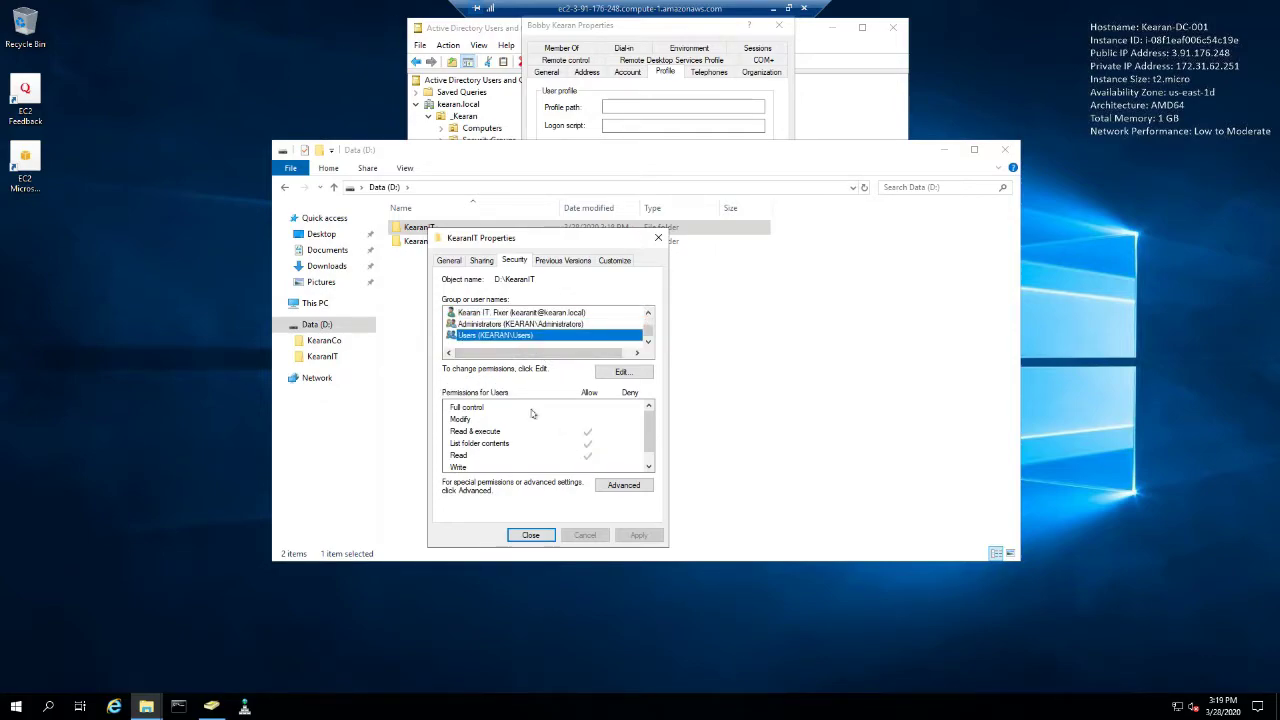
{"action": "left_click", "coordinate": [530, 535]}
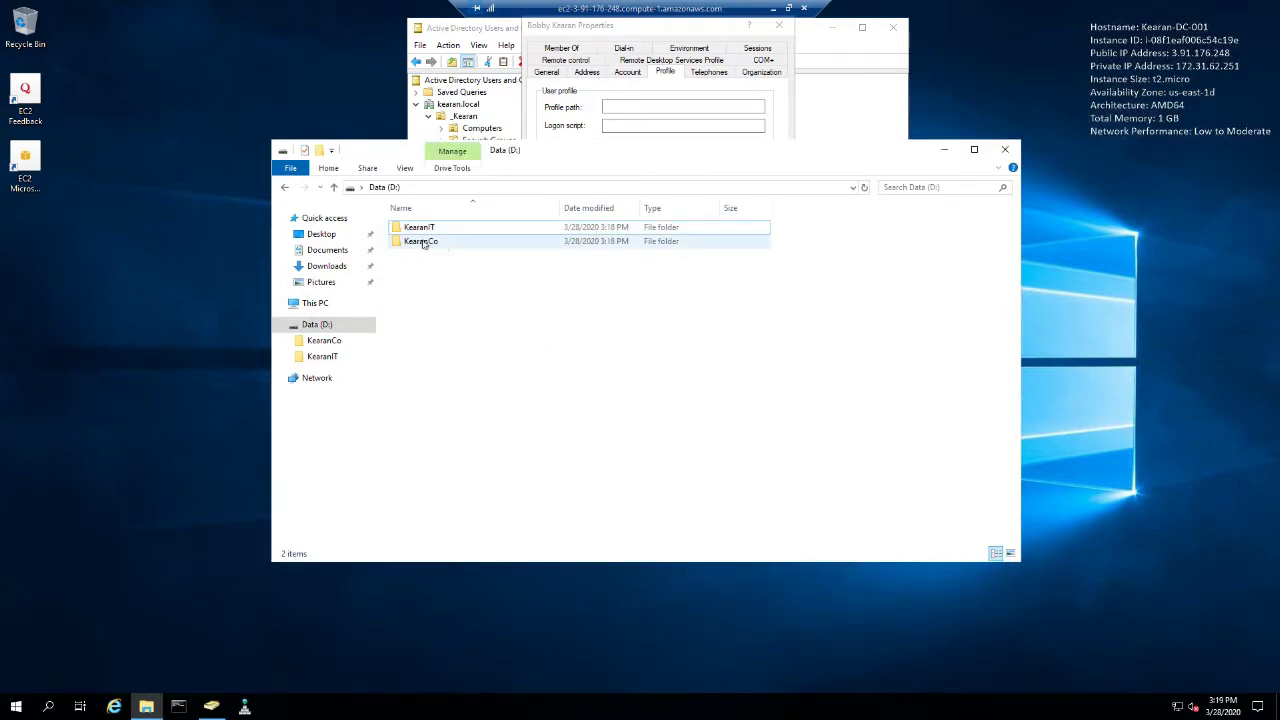
Open the KearanCo folder and create a subfolder named Shares in it.
{"action": "left_click", "coordinate": [423, 243]}
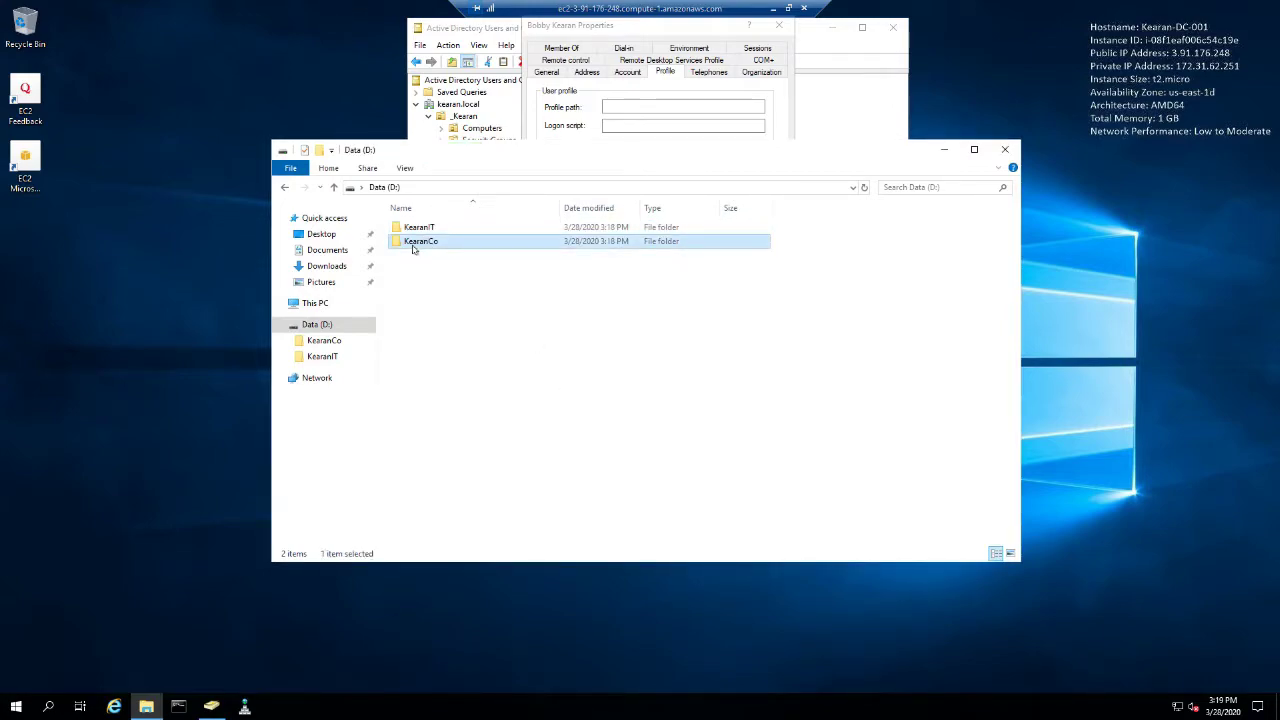
{"action": "double_click", "coordinate": [413, 249]}
{"action": "right_click", "coordinate": [503, 285]}
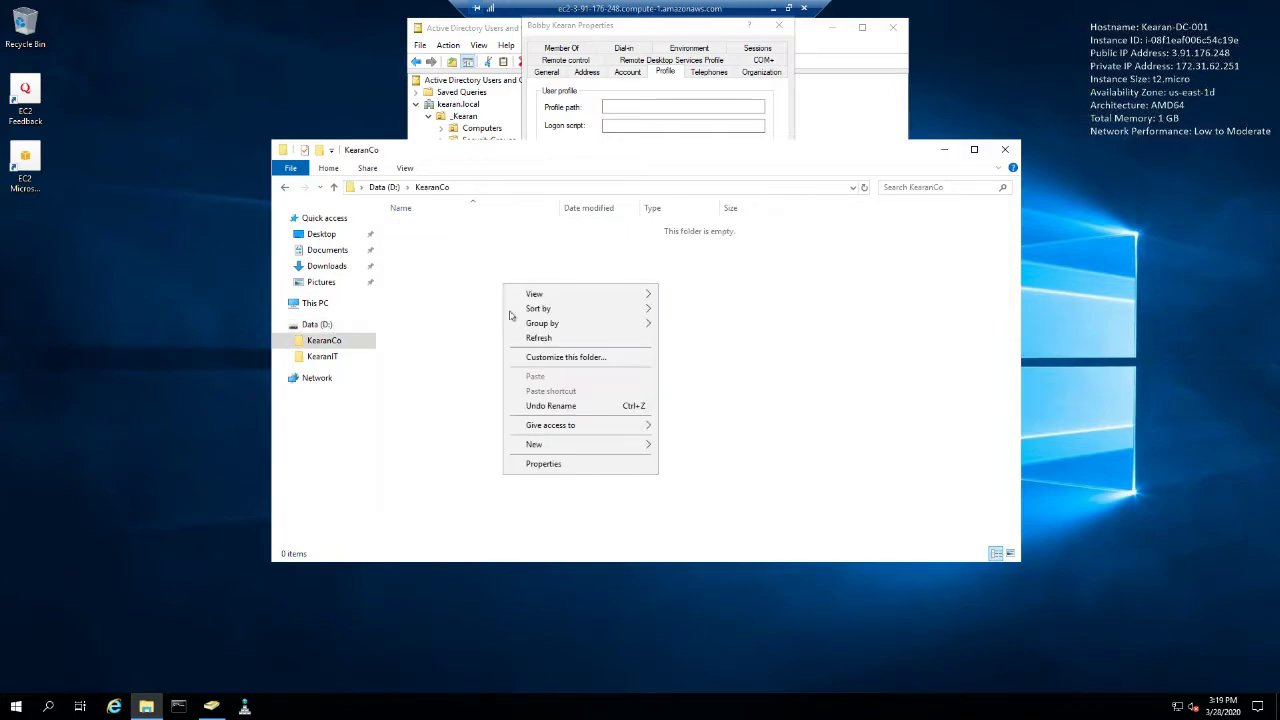
{"action": "mouse_move", "coordinate": [560, 445]}
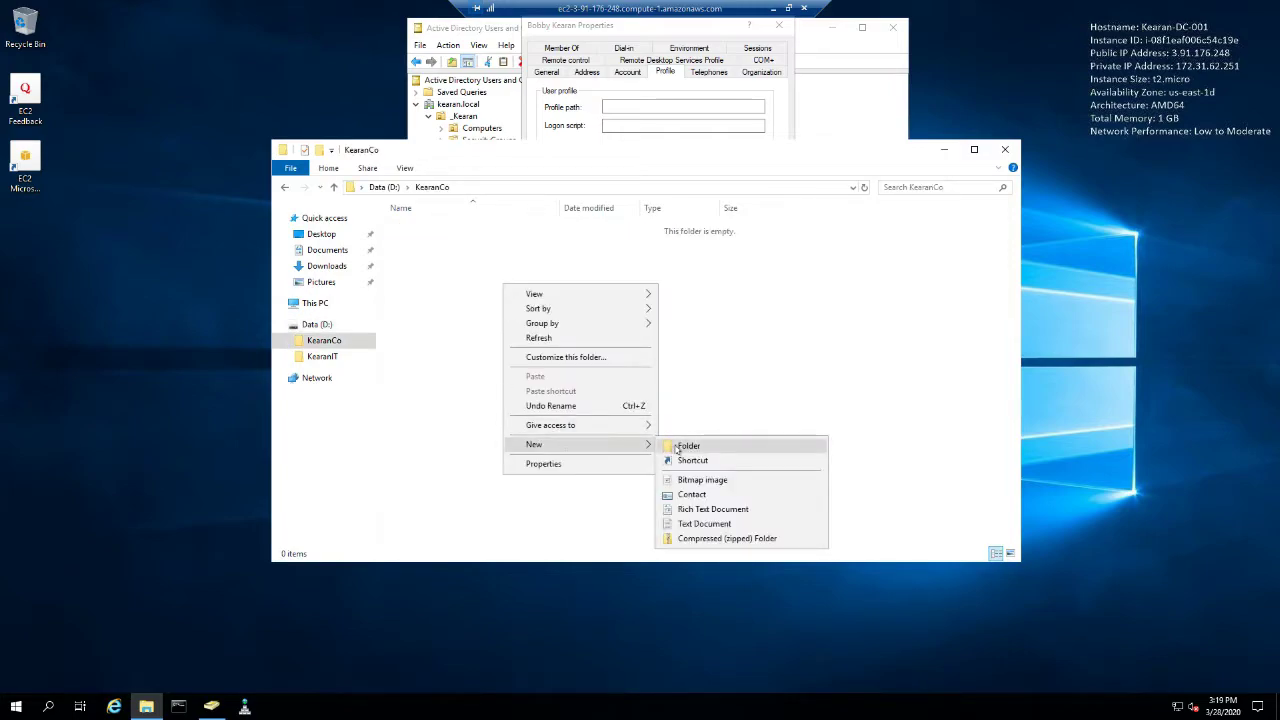
{"action": "left_click", "coordinate": [680, 446]}
{"action": "type", "text": "Dat"}
{"action": "key", "text": "BackSpace"}
{"action": "key", "text": "BackSpace"}
{"action": "key", "text": "BackSpace"}
{"action": "type", "text": "Shar"}
{"action": "type", "text": "es"}
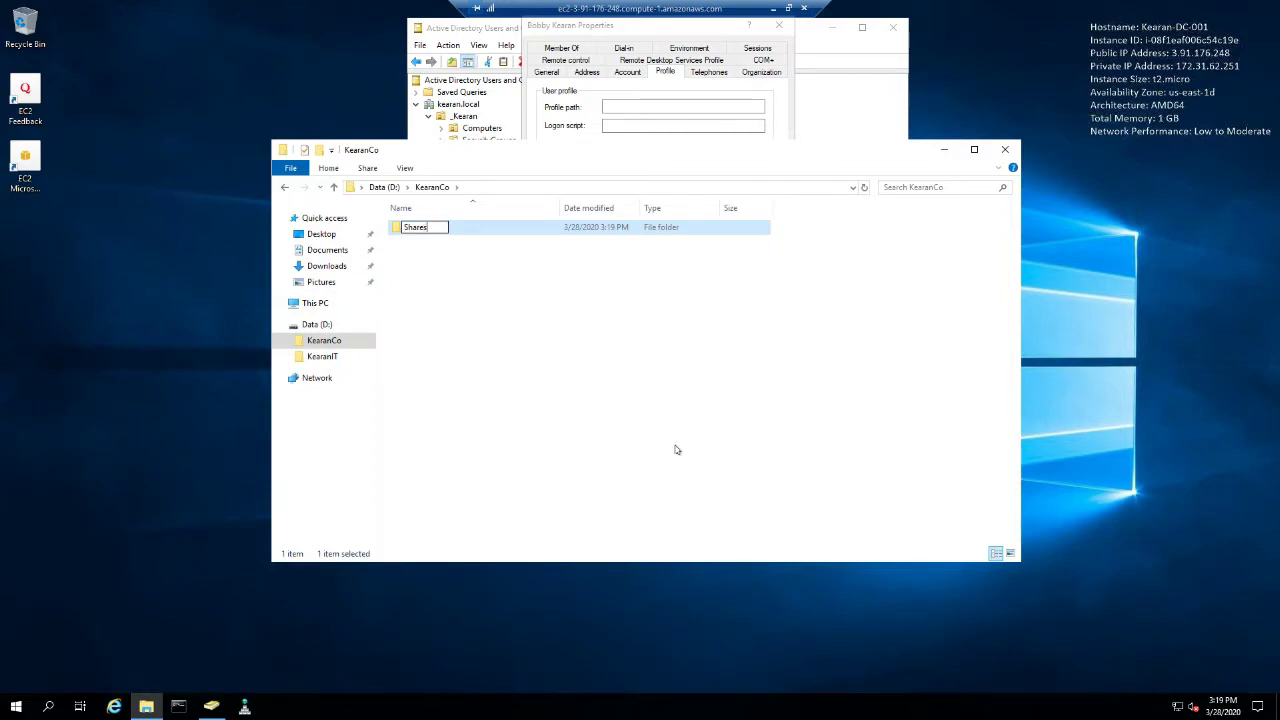
{"action": "key", "text": "Return"}
Create a subfolder named HomeFolders inside KearanCo.
{"action": "right_click", "coordinate": [556, 341]}
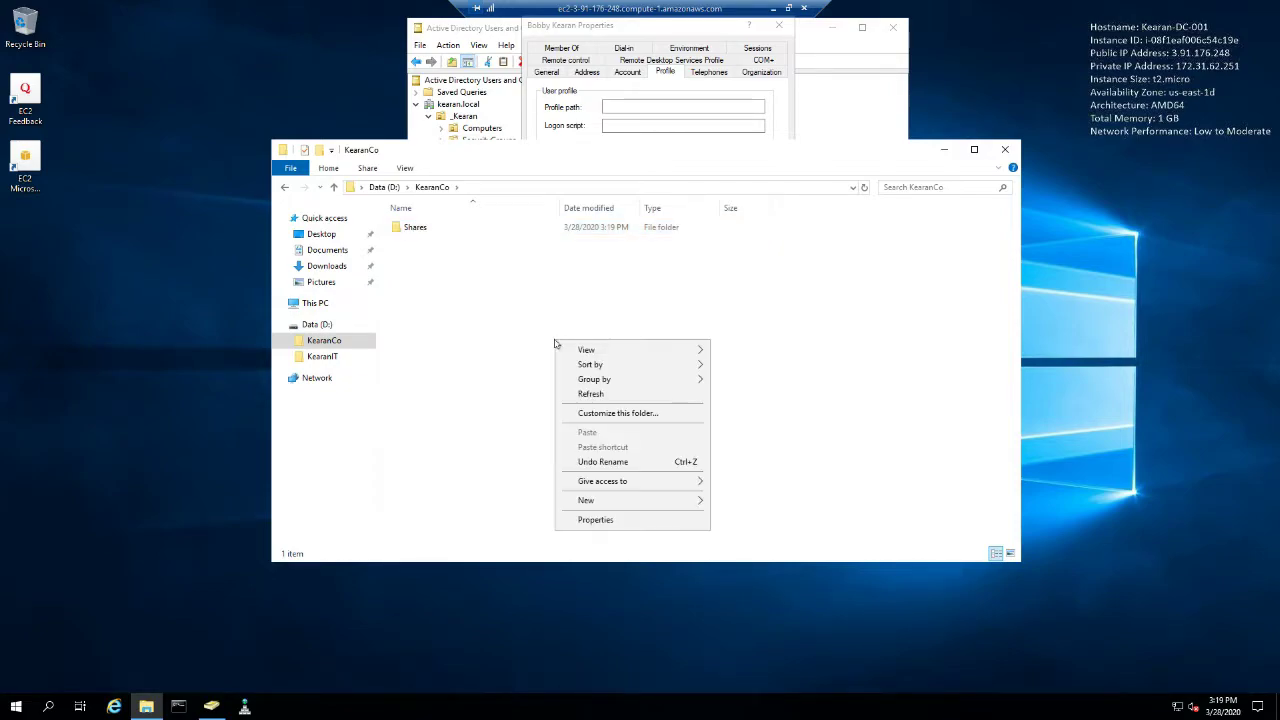
{"action": "mouse_move", "coordinate": [621, 500]}
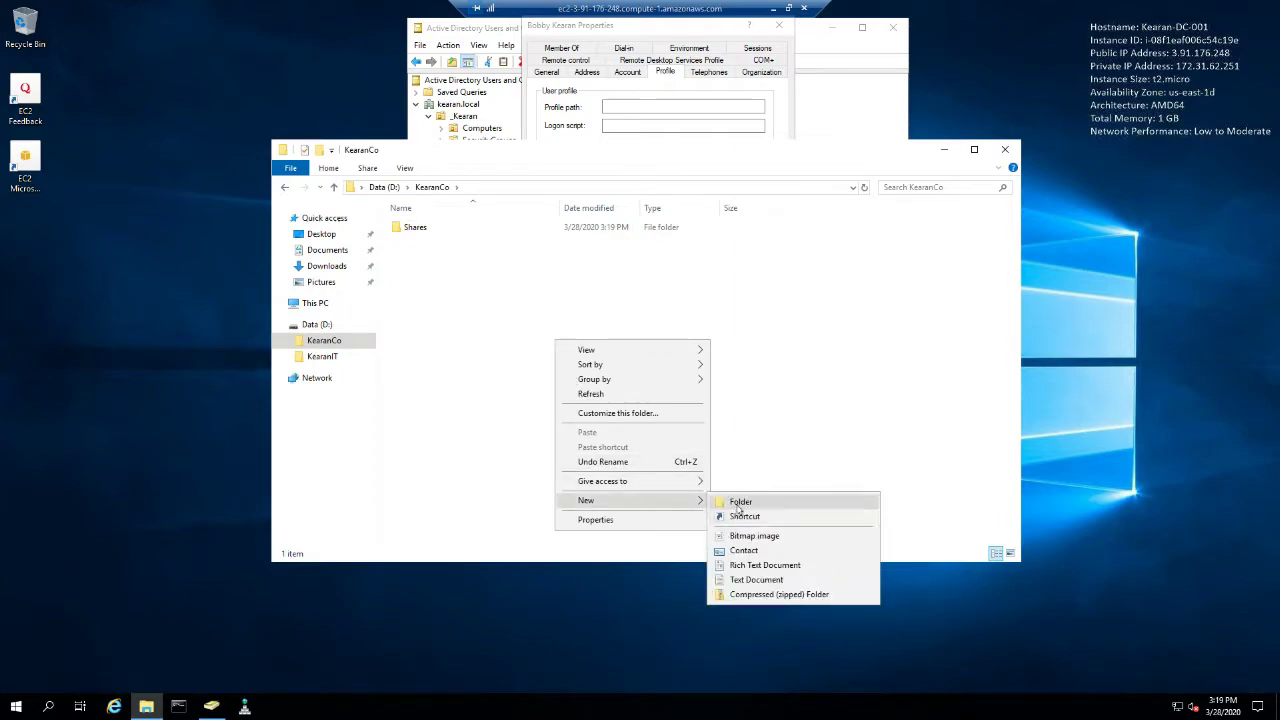
{"action": "left_click", "coordinate": [740, 501]}
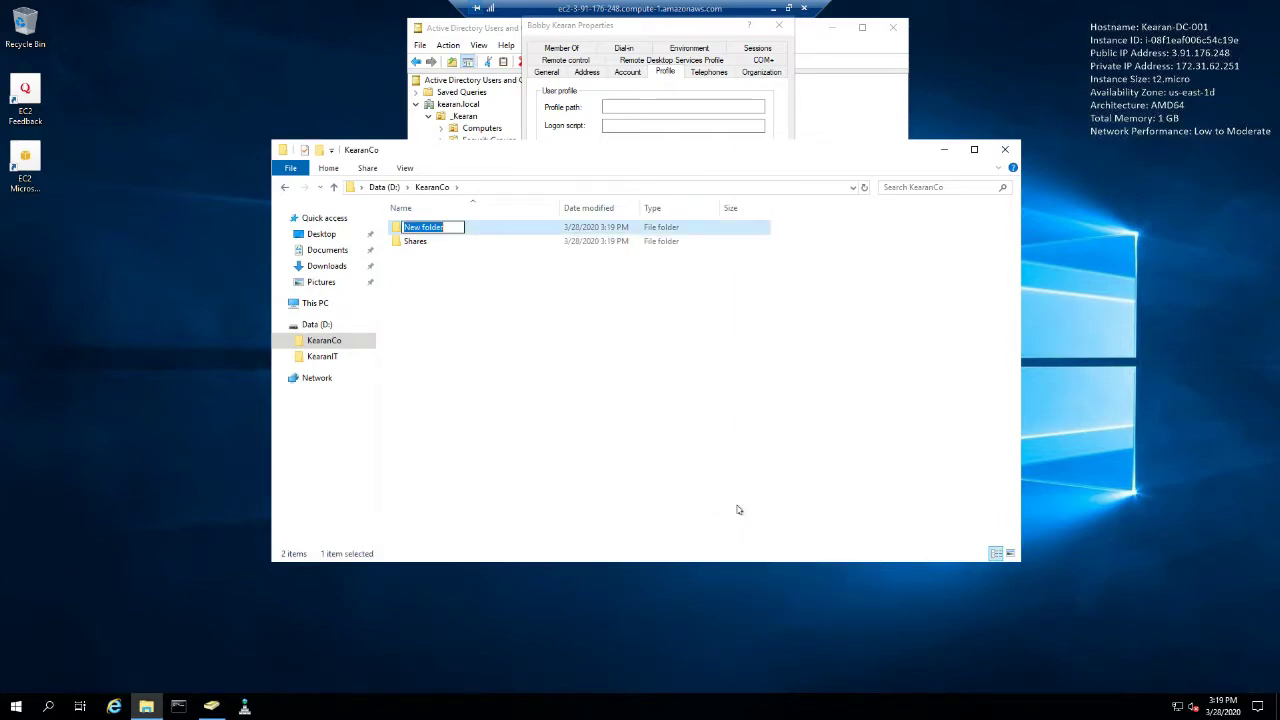
{"action": "type", "text": "HomeFolders"}
{"action": "key", "text": "Return"}
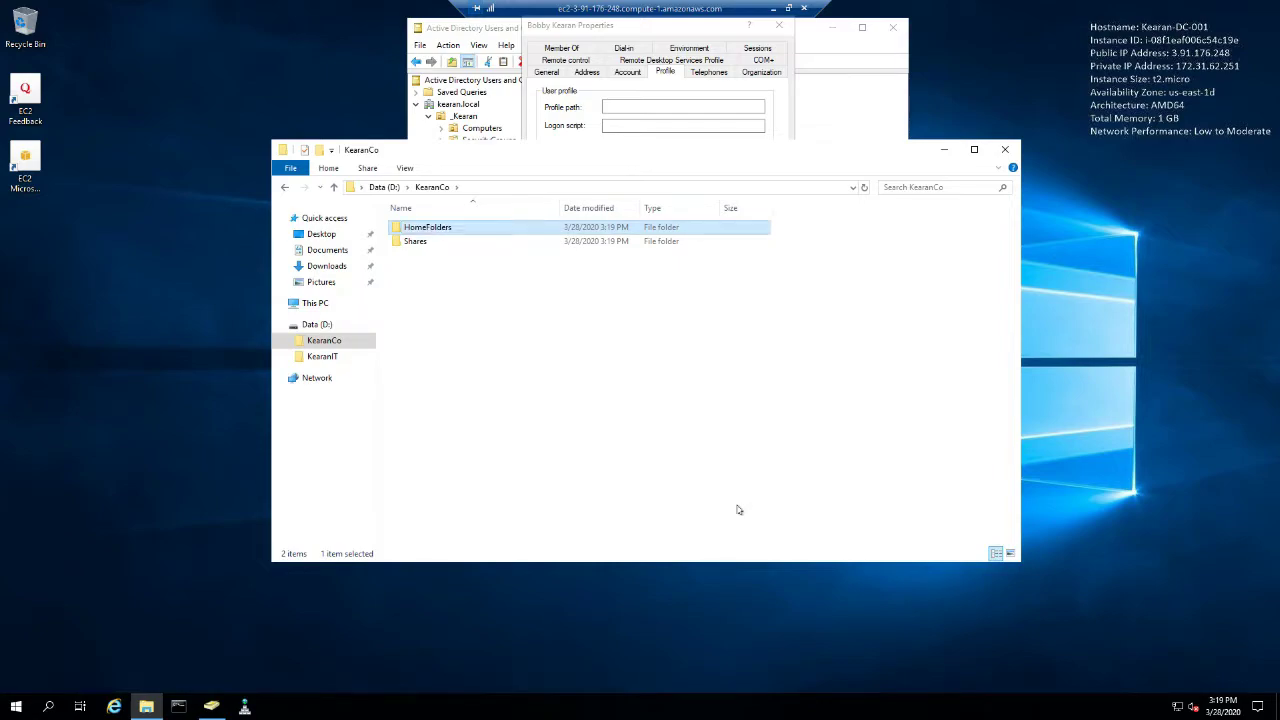
Create a subfolder named FolderRedirection inside KearanCo.
{"action": "left_click", "coordinate": [532, 334]}
{"action": "right_click", "coordinate": [490, 327]}
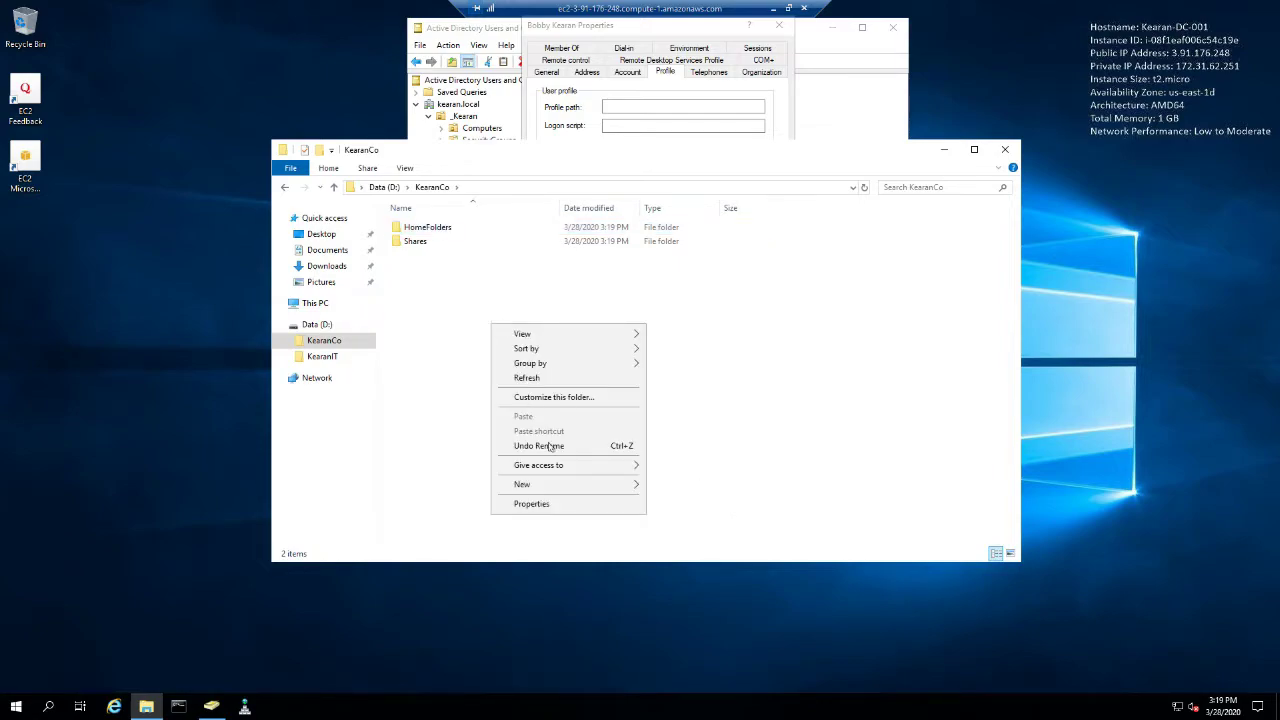
{"action": "mouse_move", "coordinate": [566, 486]}
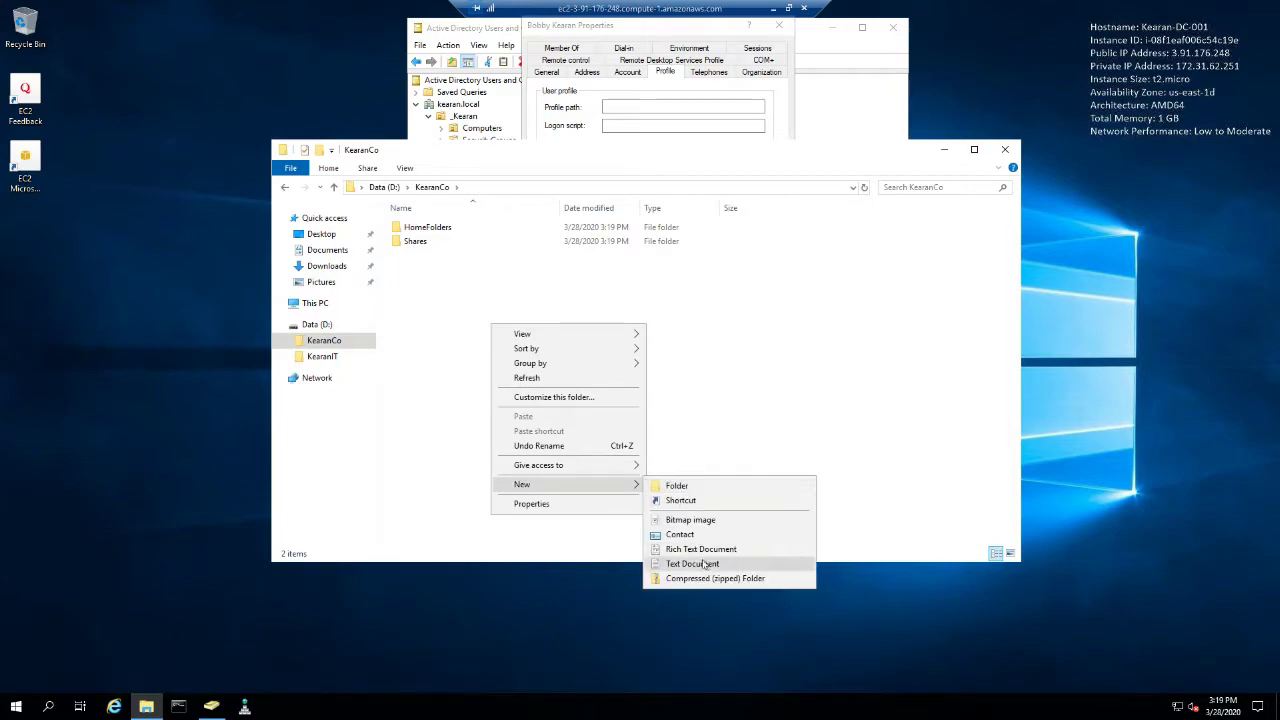
{"action": "left_click", "coordinate": [676, 486]}
{"action": "type", "text": "F"}
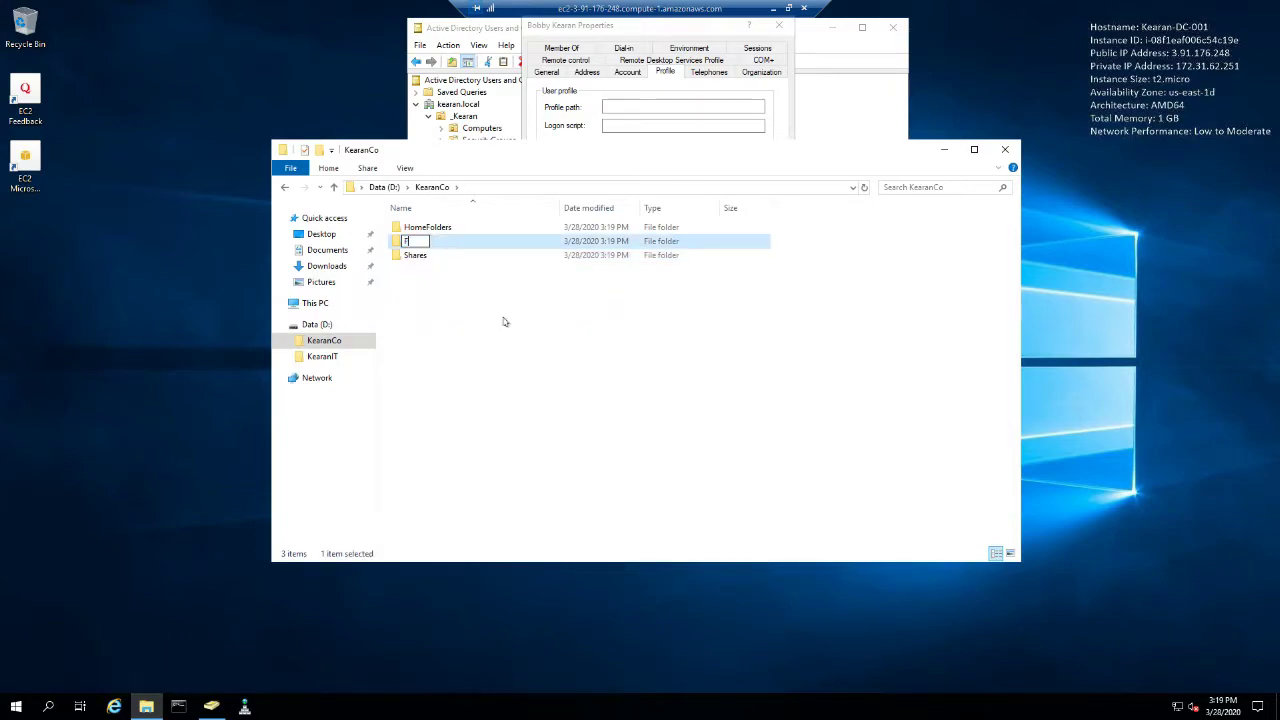
{"action": "type", "text": "olderRedirection"}
{"action": "key", "text": "Return"}
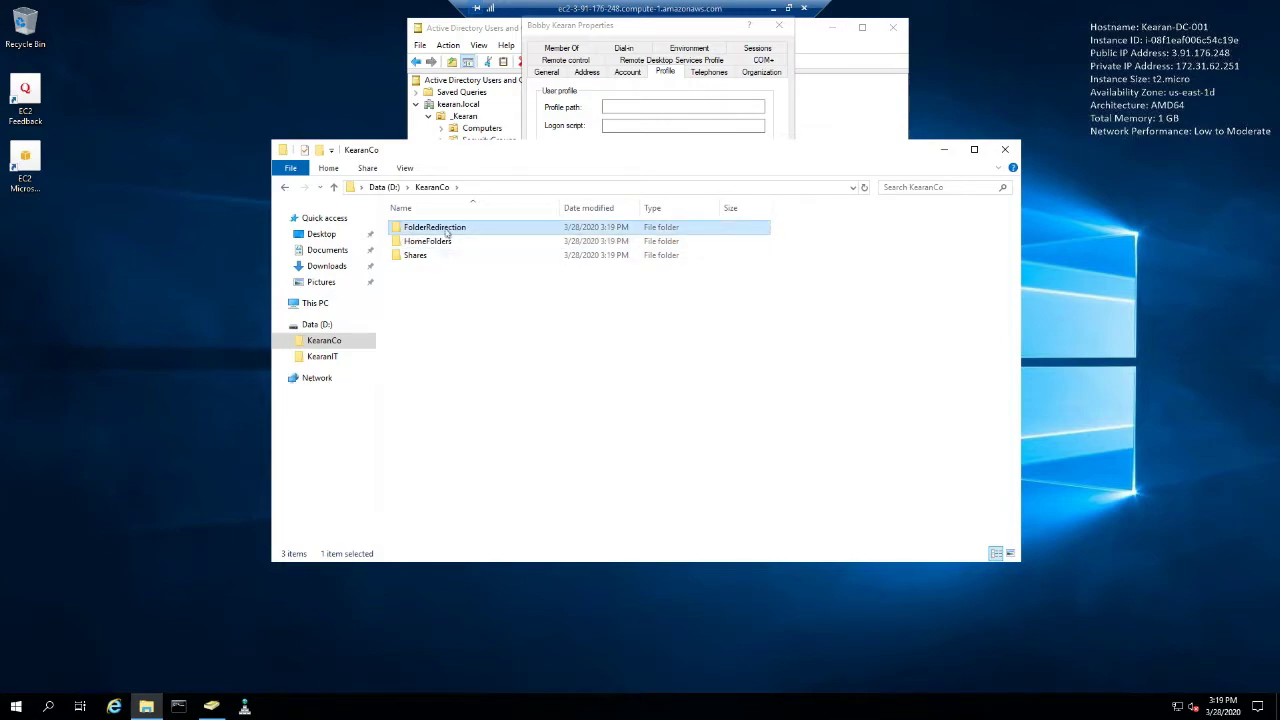
Disable inheritance in the advanced security settings of HomeFolders, converting the inherited permissions into explicit permissions.
{"action": "left_click", "coordinate": [437, 245]}
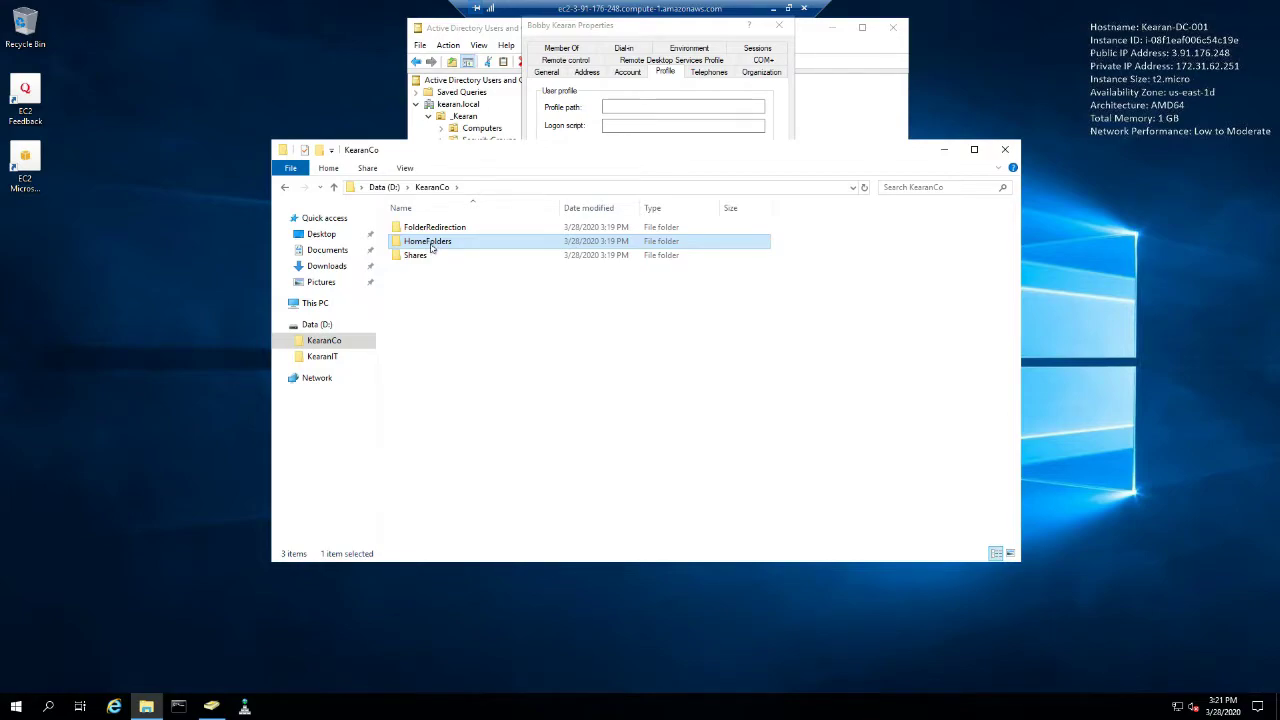
{"action": "right_click", "coordinate": [432, 247]}
{"action": "left_click", "coordinate": [478, 467]}
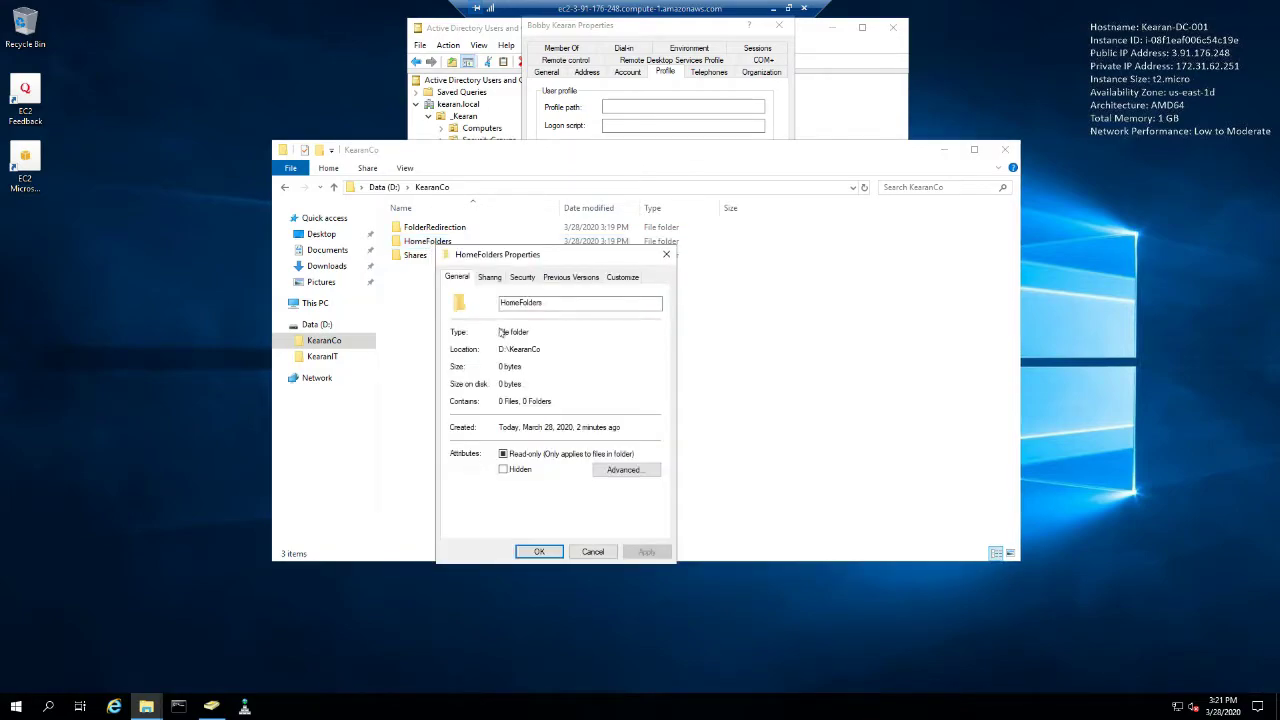
{"action": "left_click", "coordinate": [522, 277]}
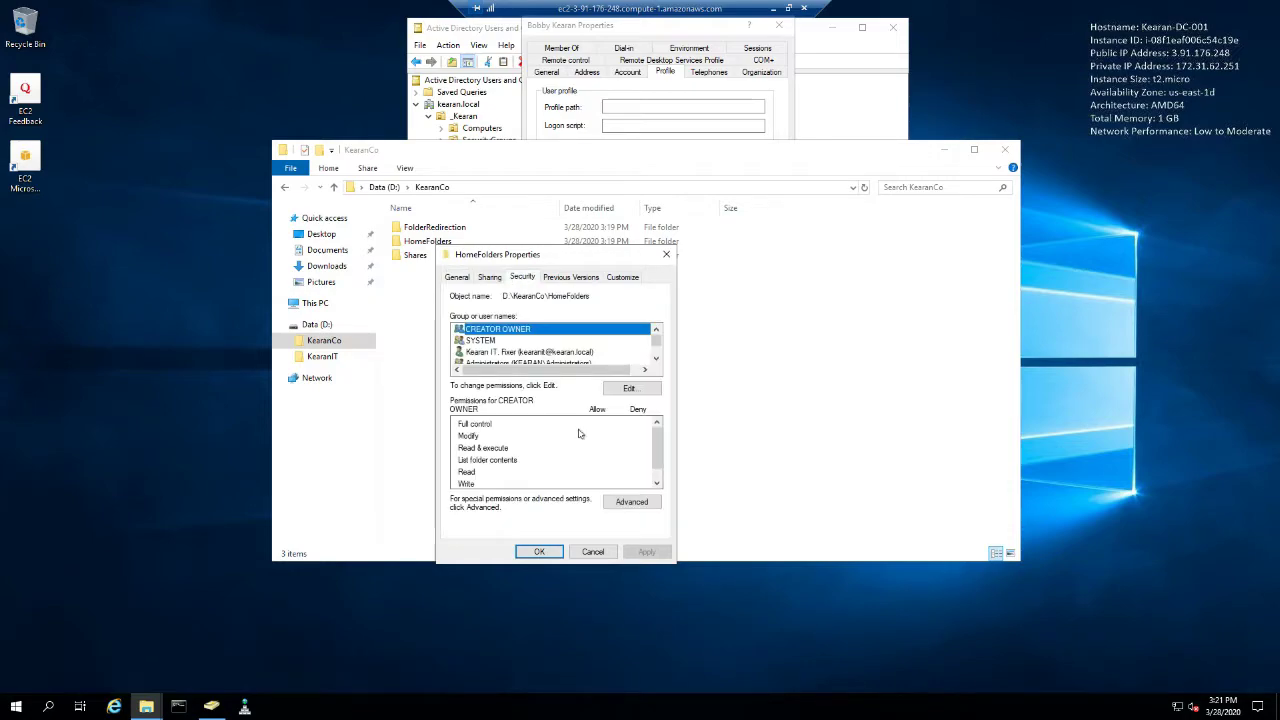
{"action": "left_click", "coordinate": [625, 500]}
{"action": "left_click", "coordinate": [458, 464]}
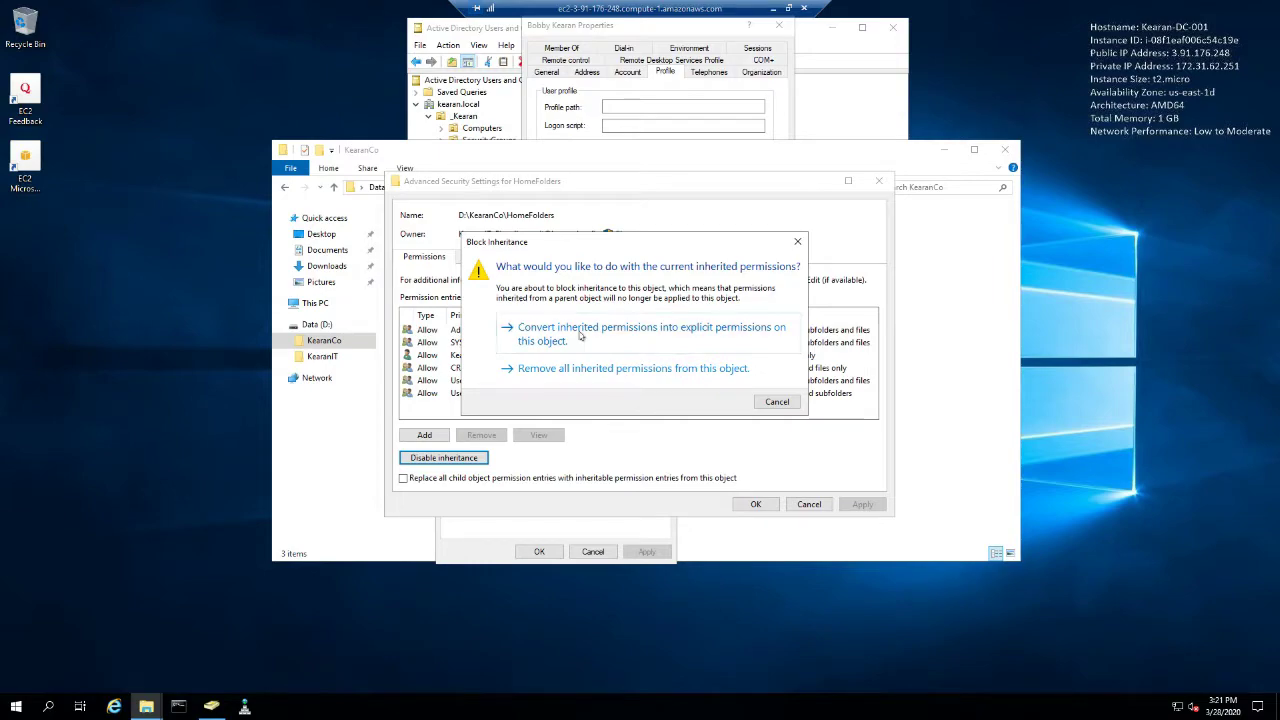
{"action": "left_click", "coordinate": [583, 334]}
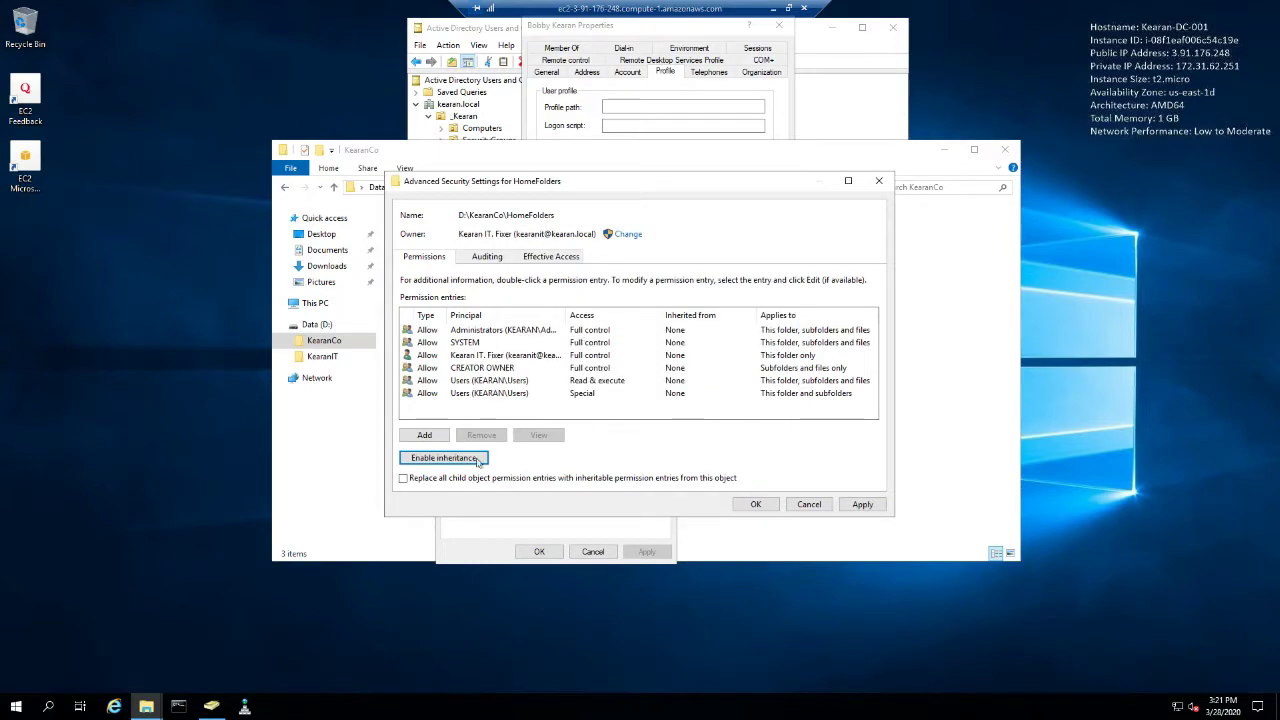
Remove both Users permission entries from the HomeFolders advanced security settings.
{"action": "left_click", "coordinate": [487, 382]}
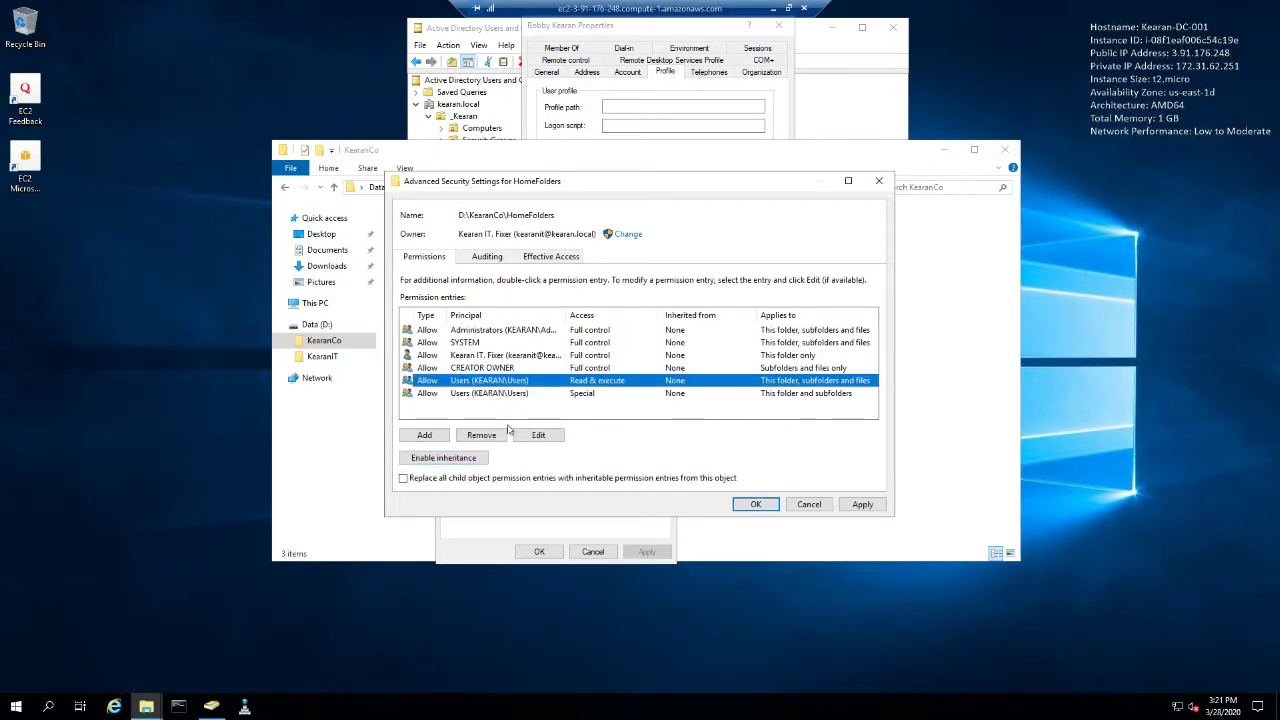
{"action": "left_click", "coordinate": [505, 436]}
{"action": "left_click", "coordinate": [498, 381]}
{"action": "left_click", "coordinate": [482, 435]}
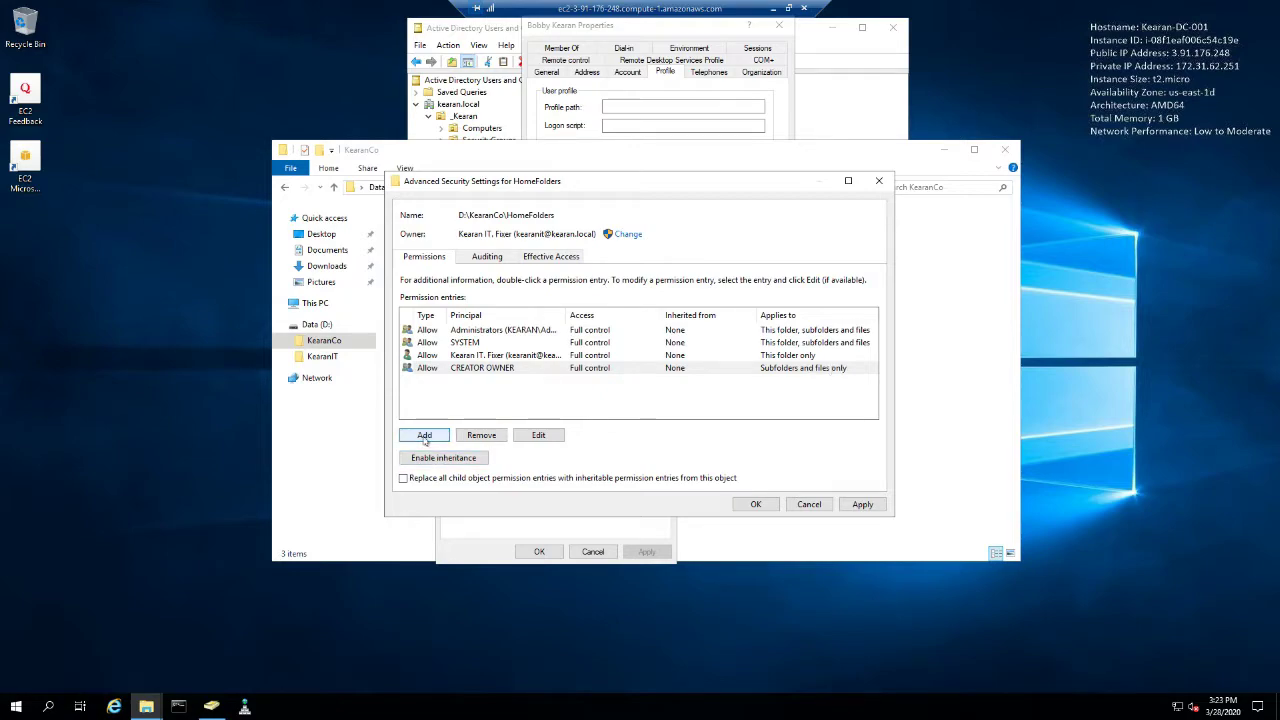
Start a new permission entry for HomeFolders and select Authenticated Users as its principal.
{"action": "left_click", "coordinate": [424, 436]}
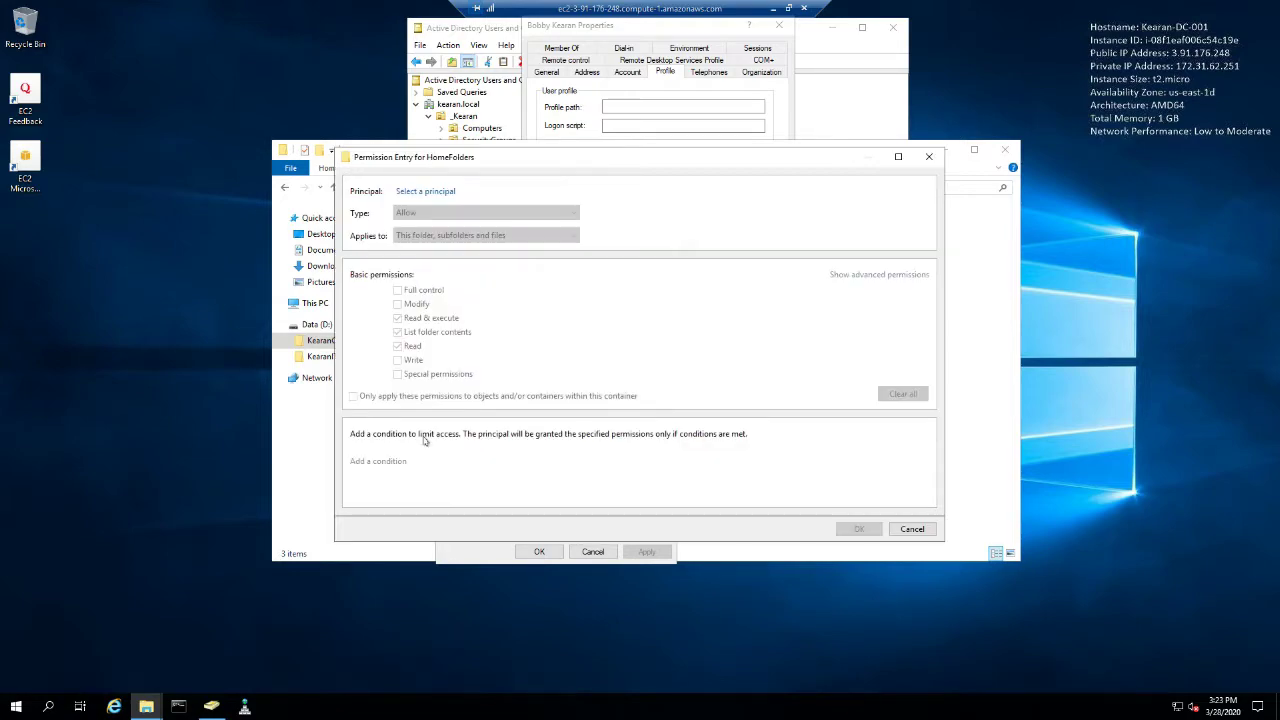
{"action": "left_click", "coordinate": [435, 192]}
{"action": "type", "text": "authenticated user"}
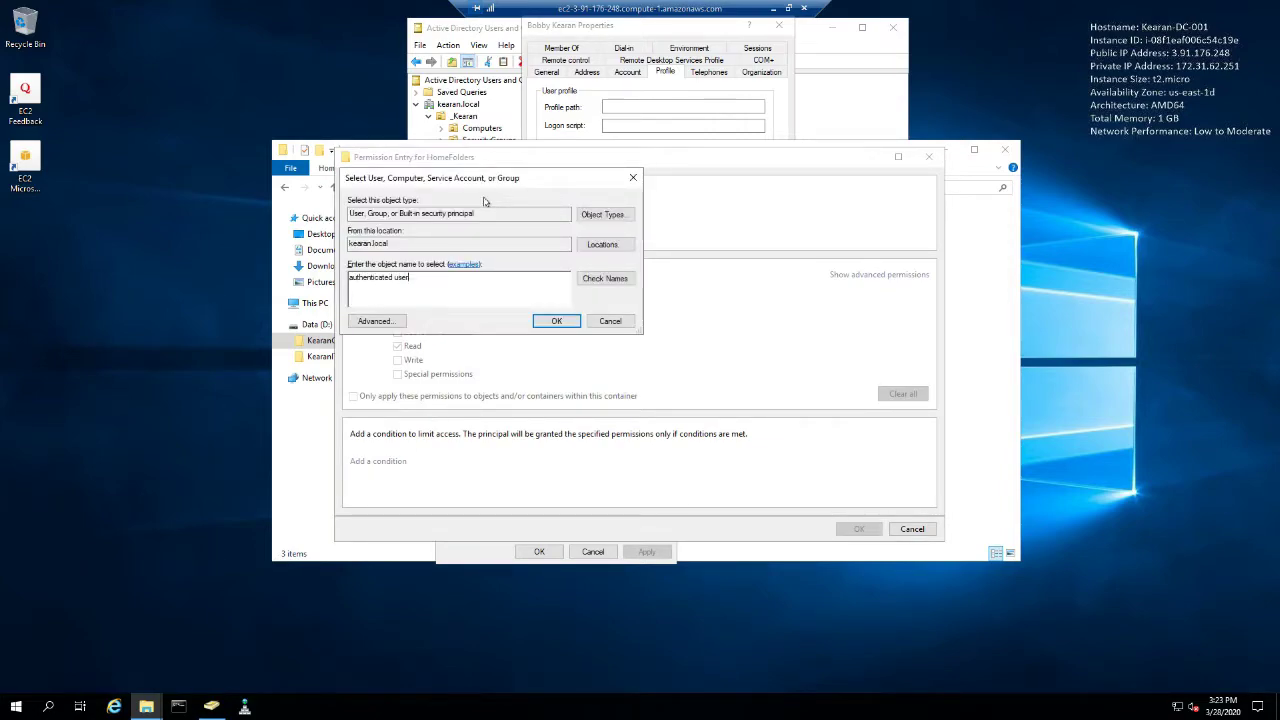
{"action": "key", "text": "Return"}
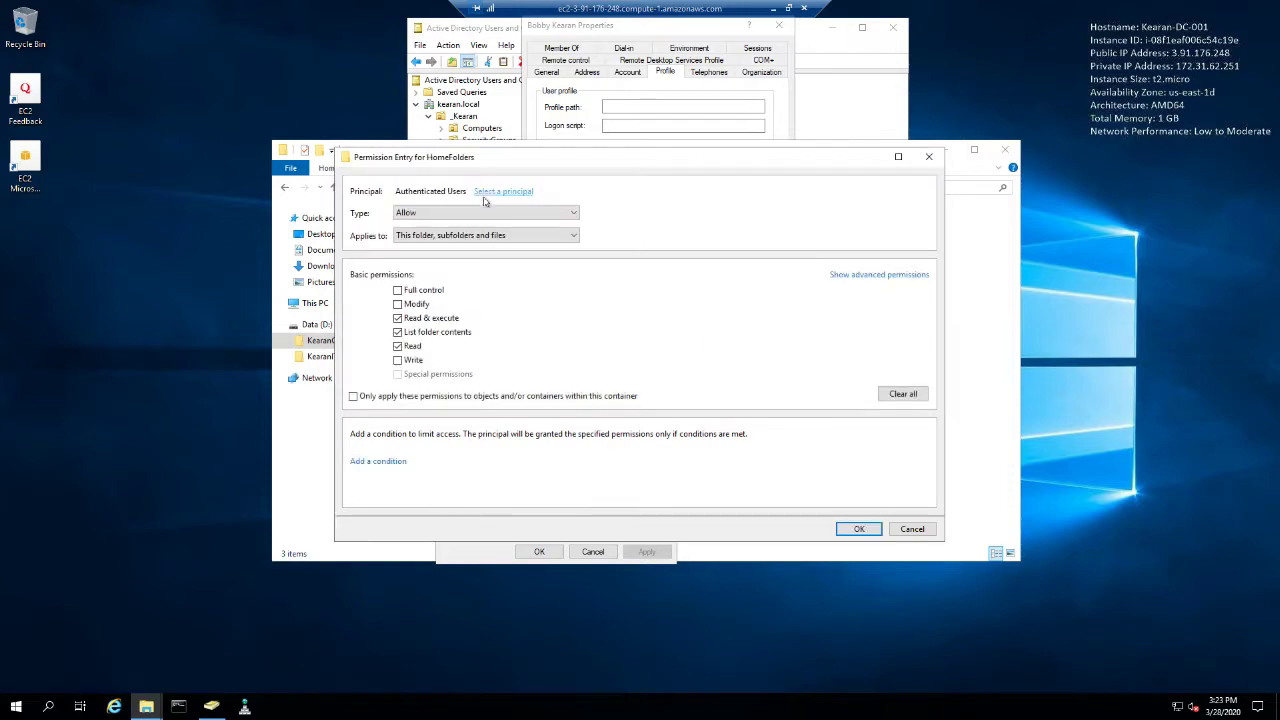
Give Authenticated Users the additional advanced permission Create folders / append data on HomeFolders, applied to this folder only.
{"action": "left_click", "coordinate": [873, 275]}
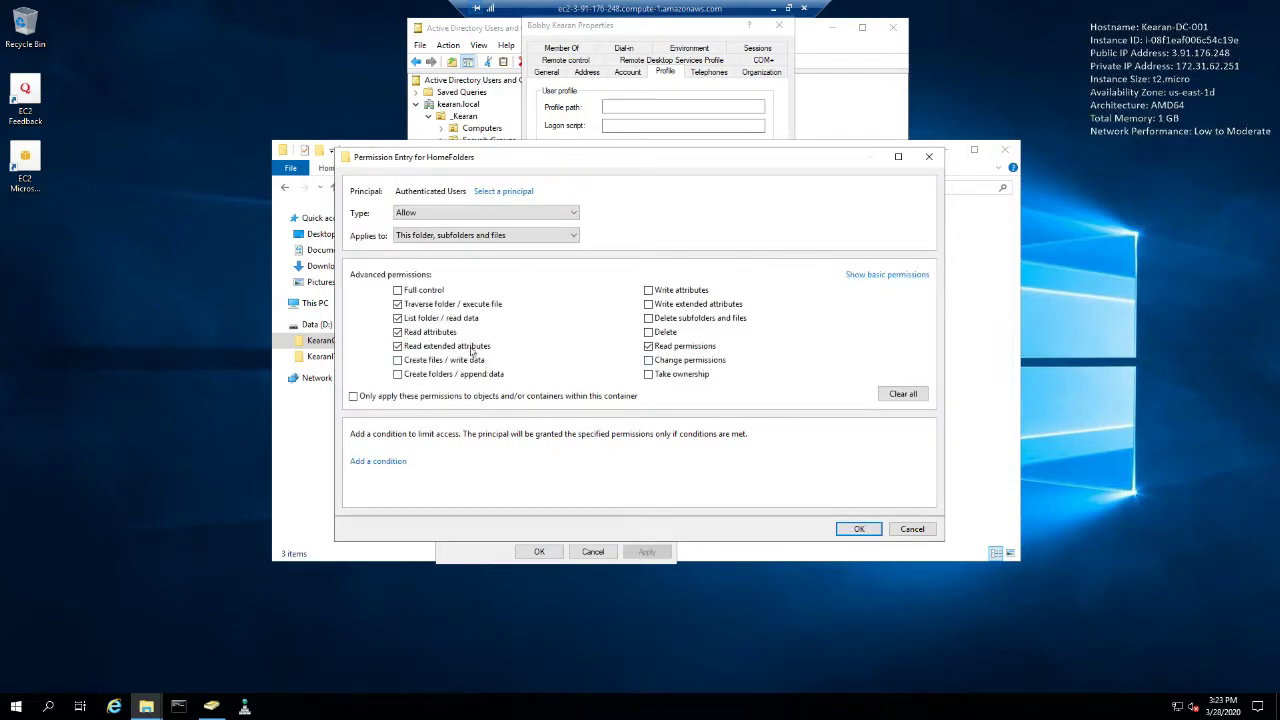
{"action": "left_click", "coordinate": [412, 310]}
{"action": "left_click", "coordinate": [416, 309]}
{"action": "left_click", "coordinate": [398, 374]}
{"action": "left_click", "coordinate": [572, 237]}
{"action": "left_click", "coordinate": [565, 248]}
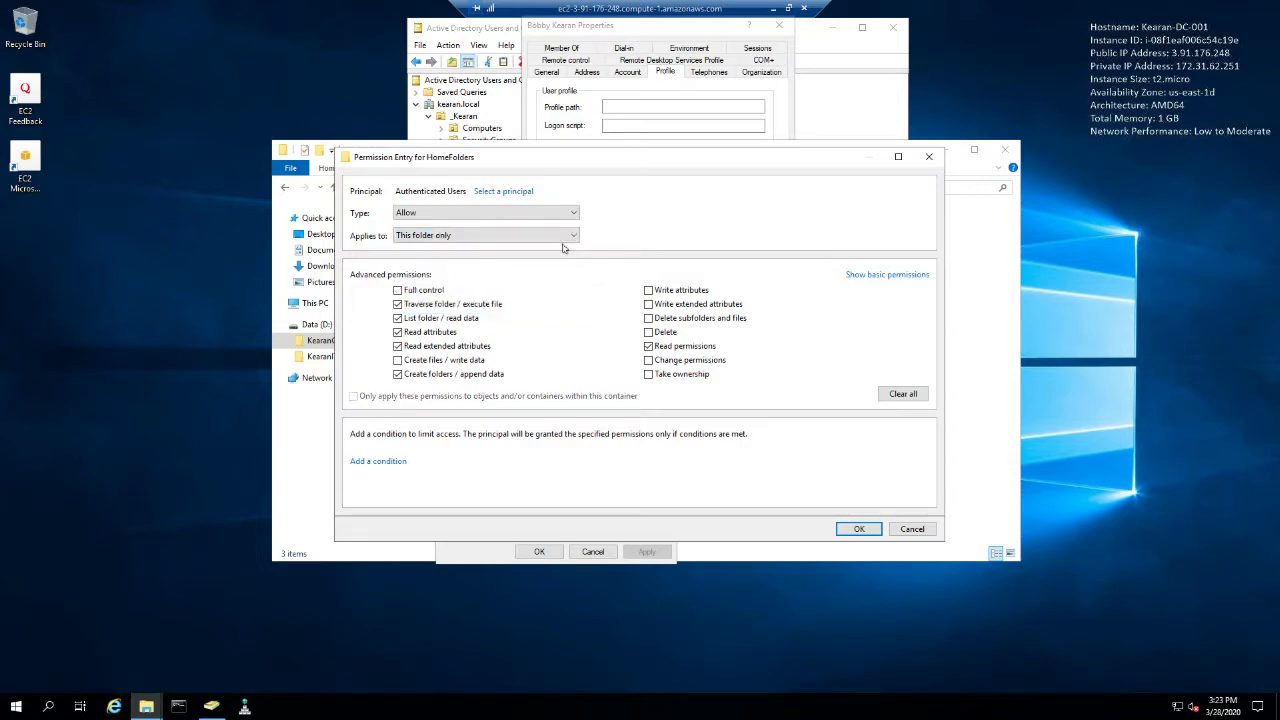
{"action": "left_click", "coordinate": [859, 532]}
{"action": "left_click", "coordinate": [859, 530]}
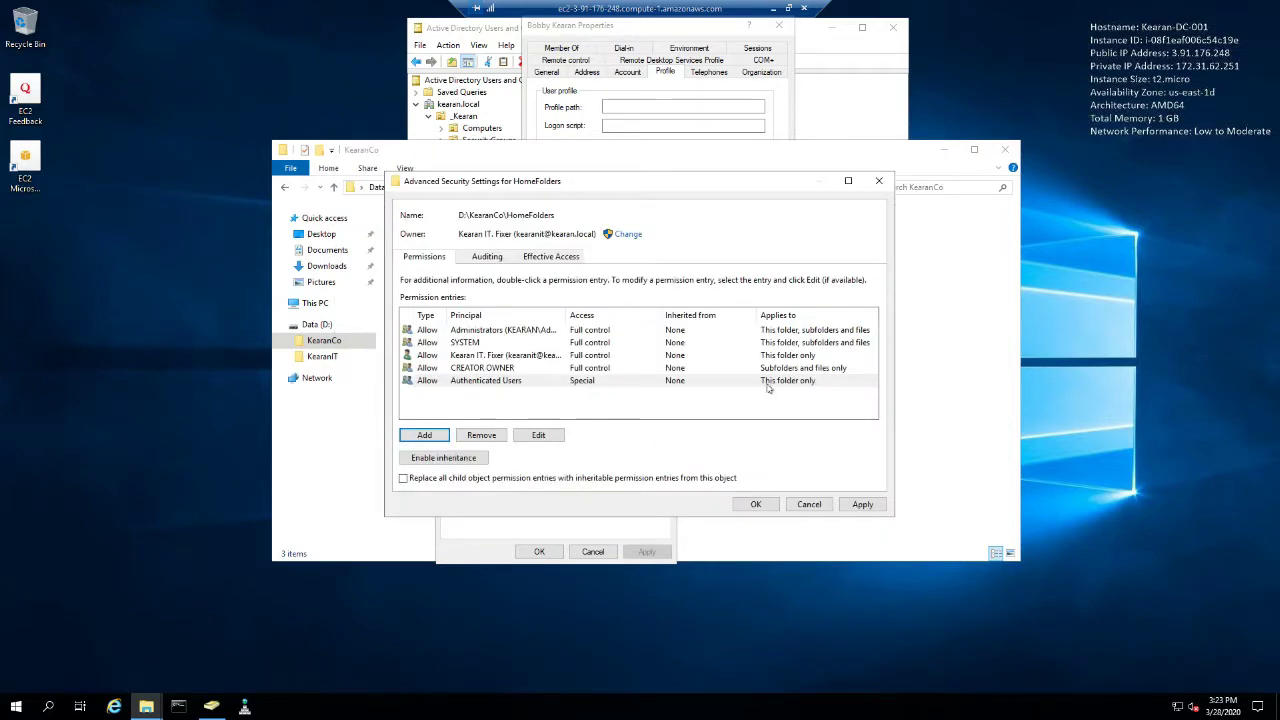
Check the CREATOR OWNER entry, apply the HomeFolders advanced security settings and close the folder's properties.
{"action": "left_click", "coordinate": [503, 369]}
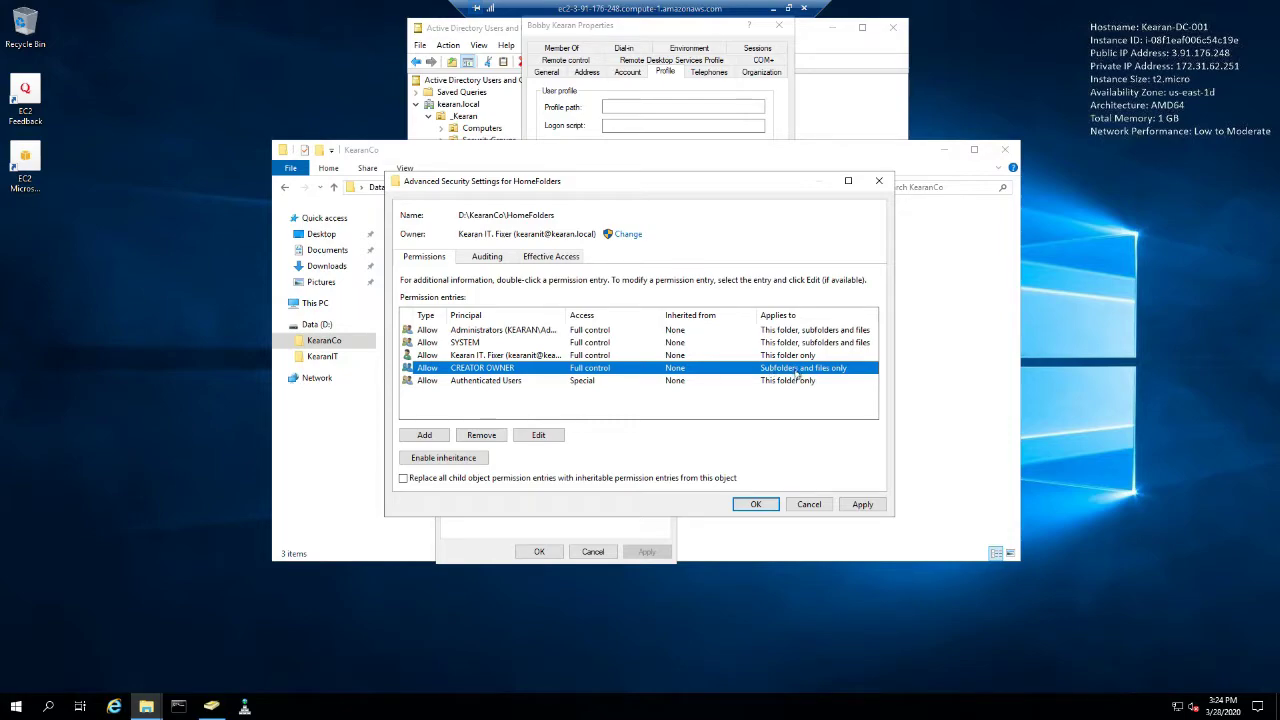
{"action": "left_click", "coordinate": [862, 505]}
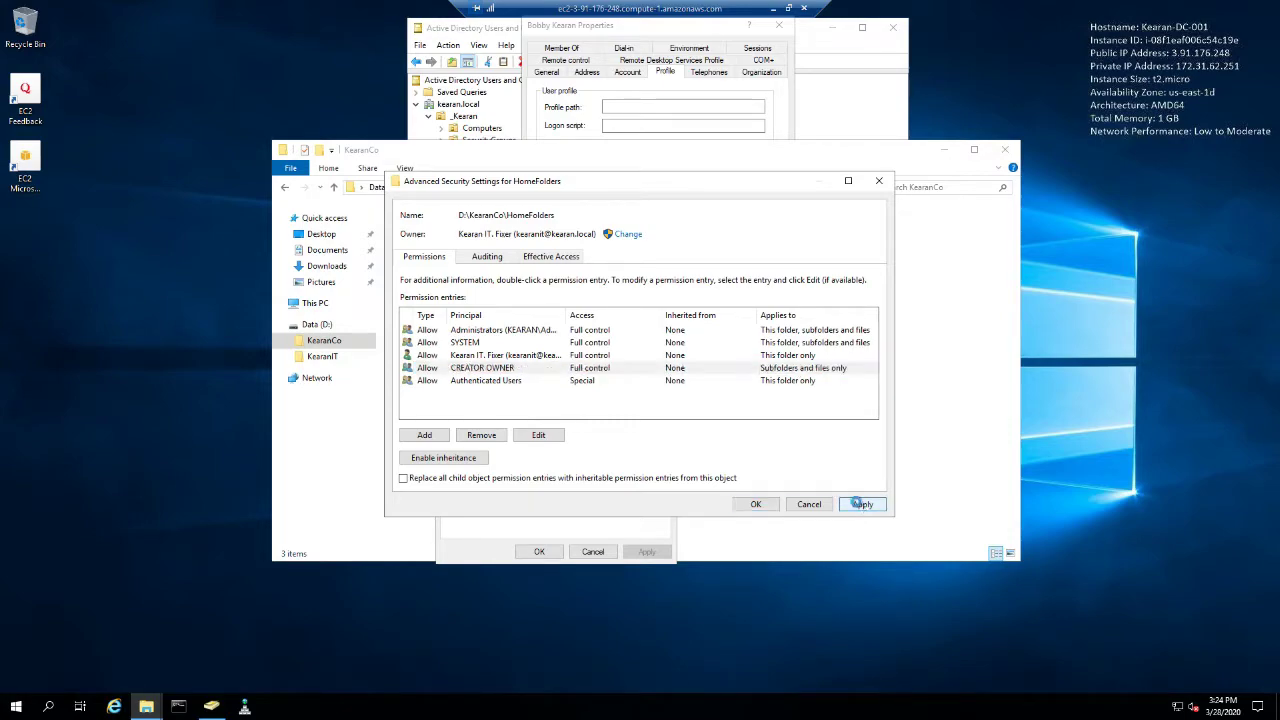
{"action": "left_click", "coordinate": [755, 504]}
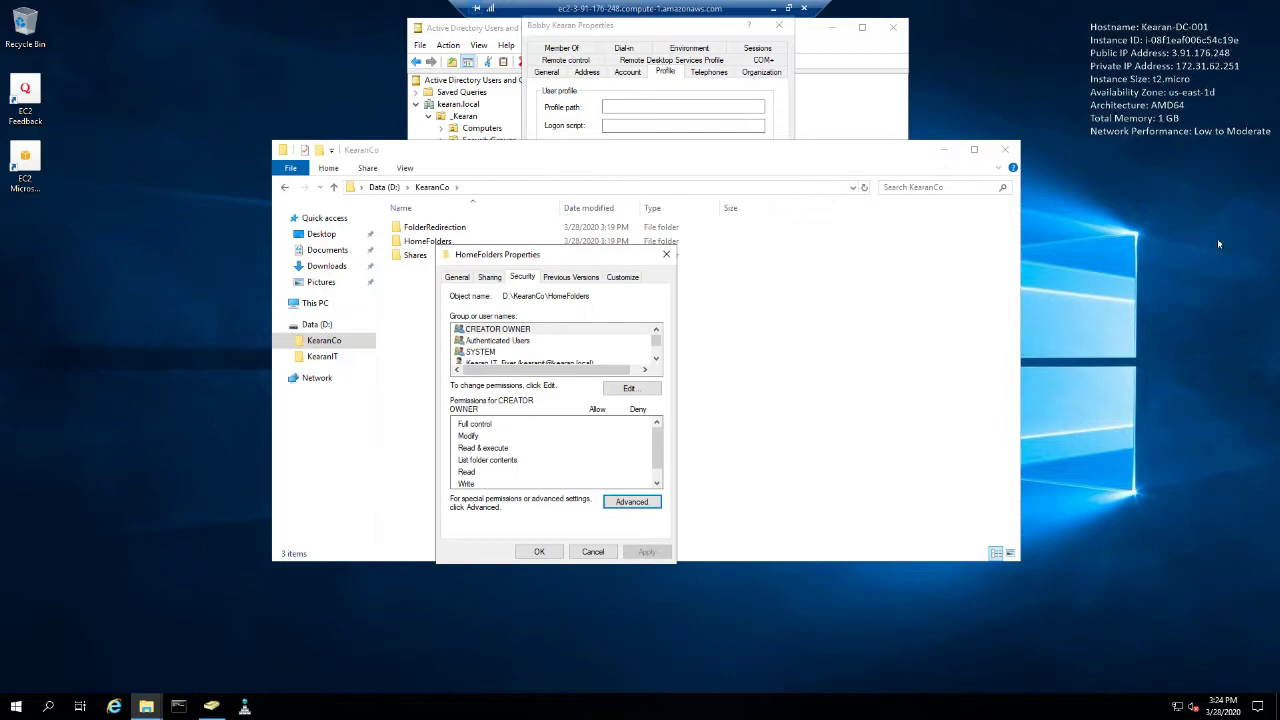
{"action": "left_click", "coordinate": [539, 551]}
Enable advanced sharing for the HomeFolders folder with the share name Home$.
{"action": "right_click", "coordinate": [432, 247]}
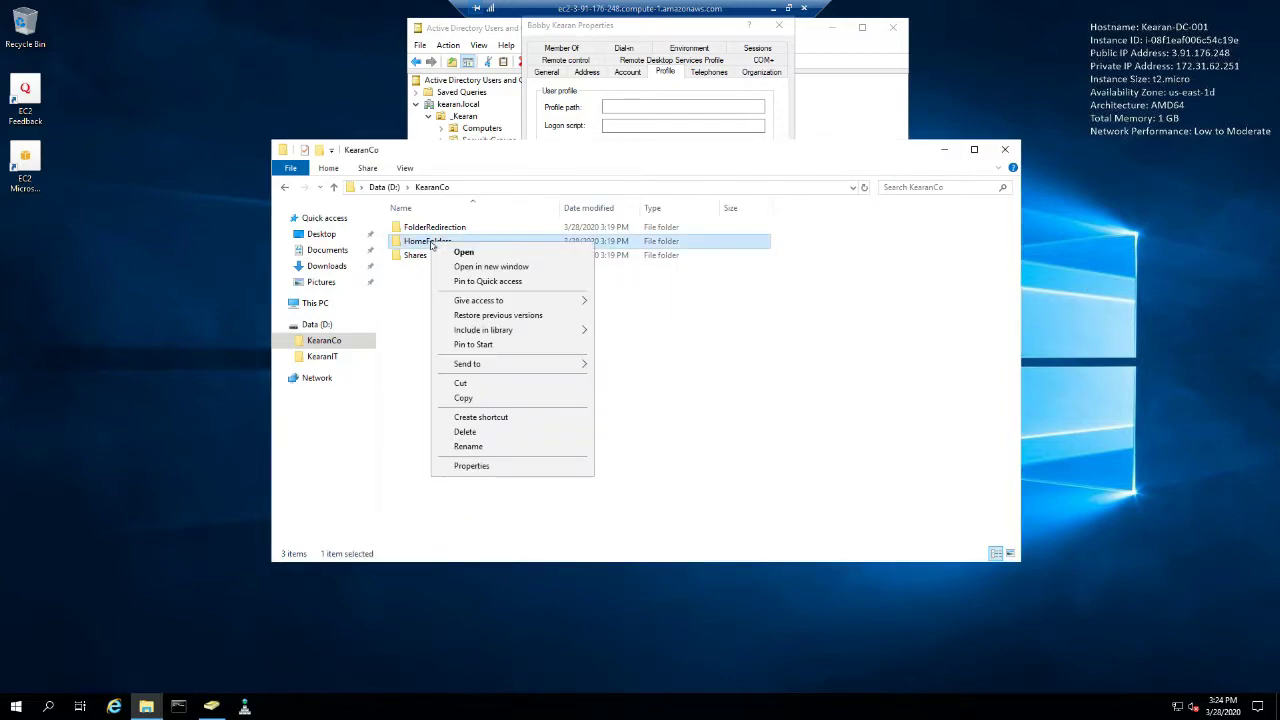
{"action": "left_click", "coordinate": [478, 470]}
{"action": "left_click", "coordinate": [489, 274]}
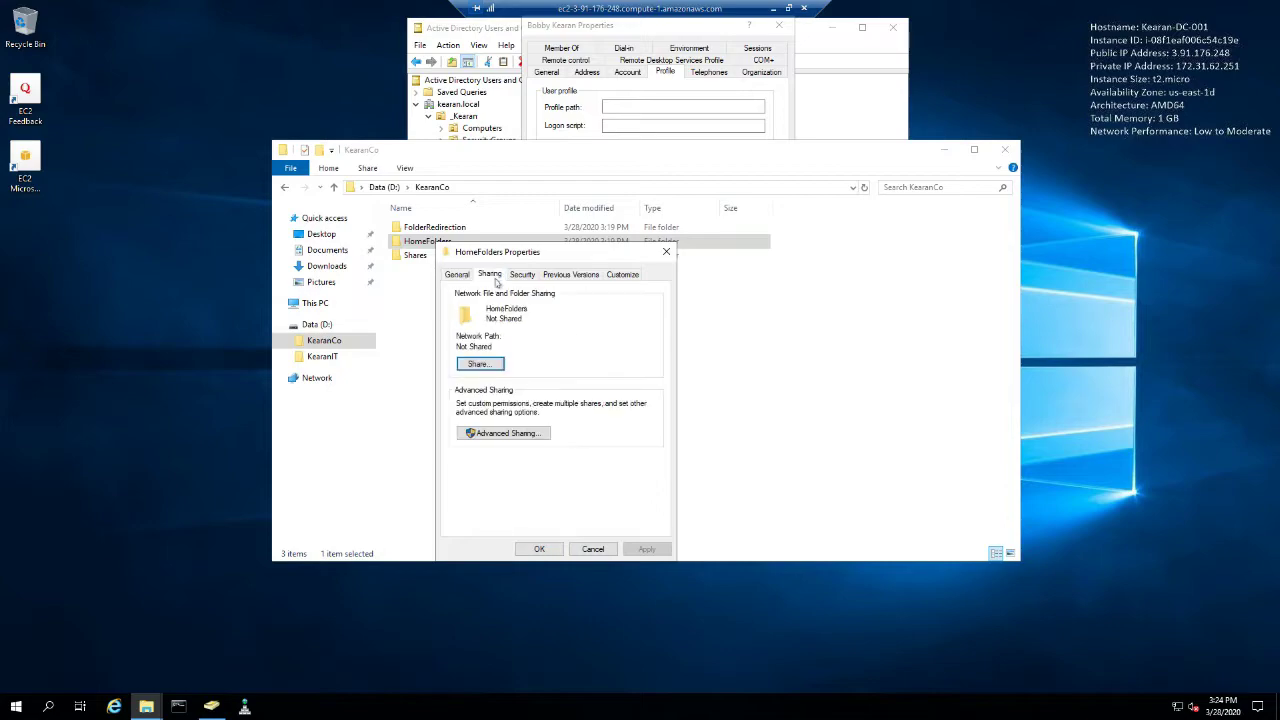
{"action": "left_click", "coordinate": [518, 435]}
{"action": "left_click", "coordinate": [485, 298]}
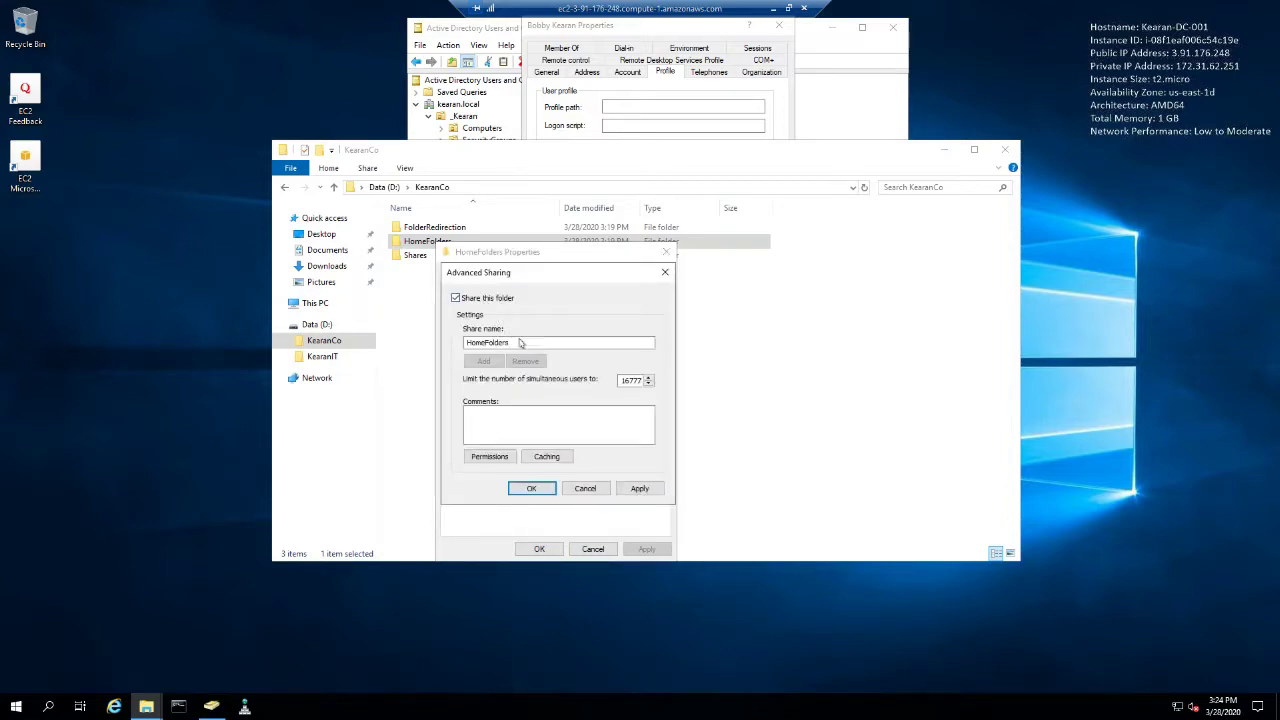
{"action": "left_click_drag", "start_coordinate": [520, 343], "coordinate": [485, 343]}
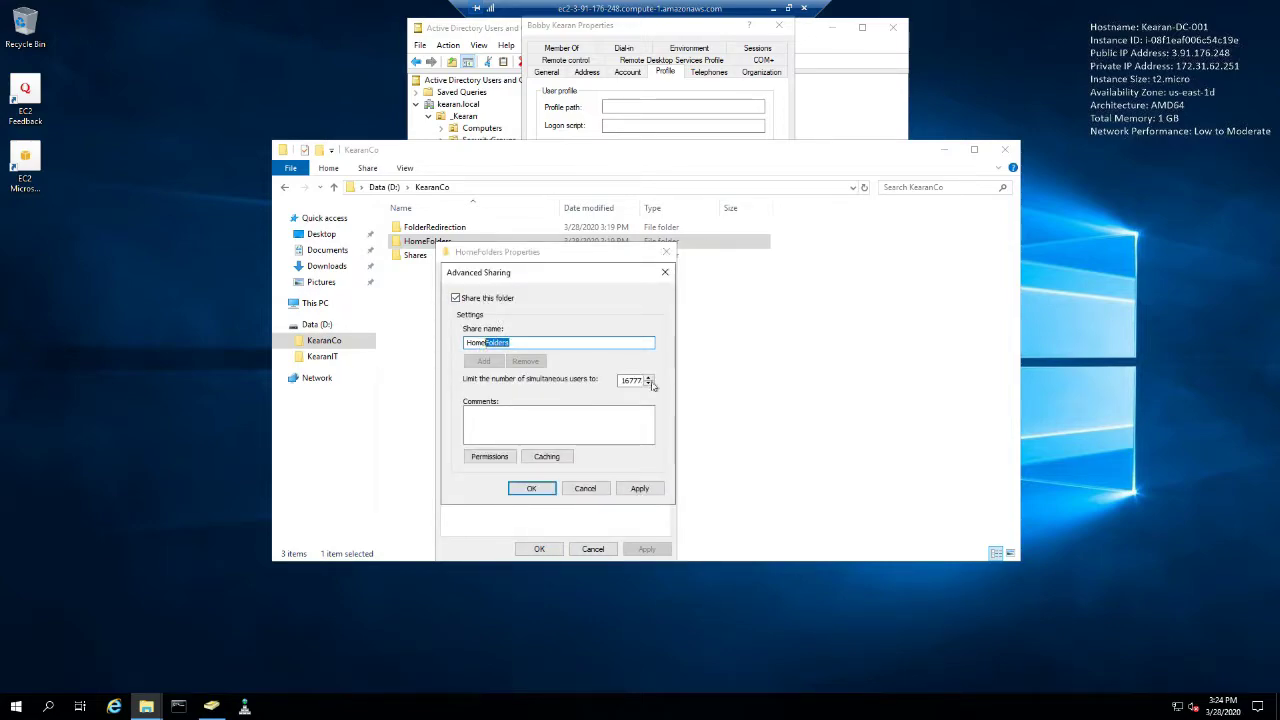
{"action": "type", "text": "$"}
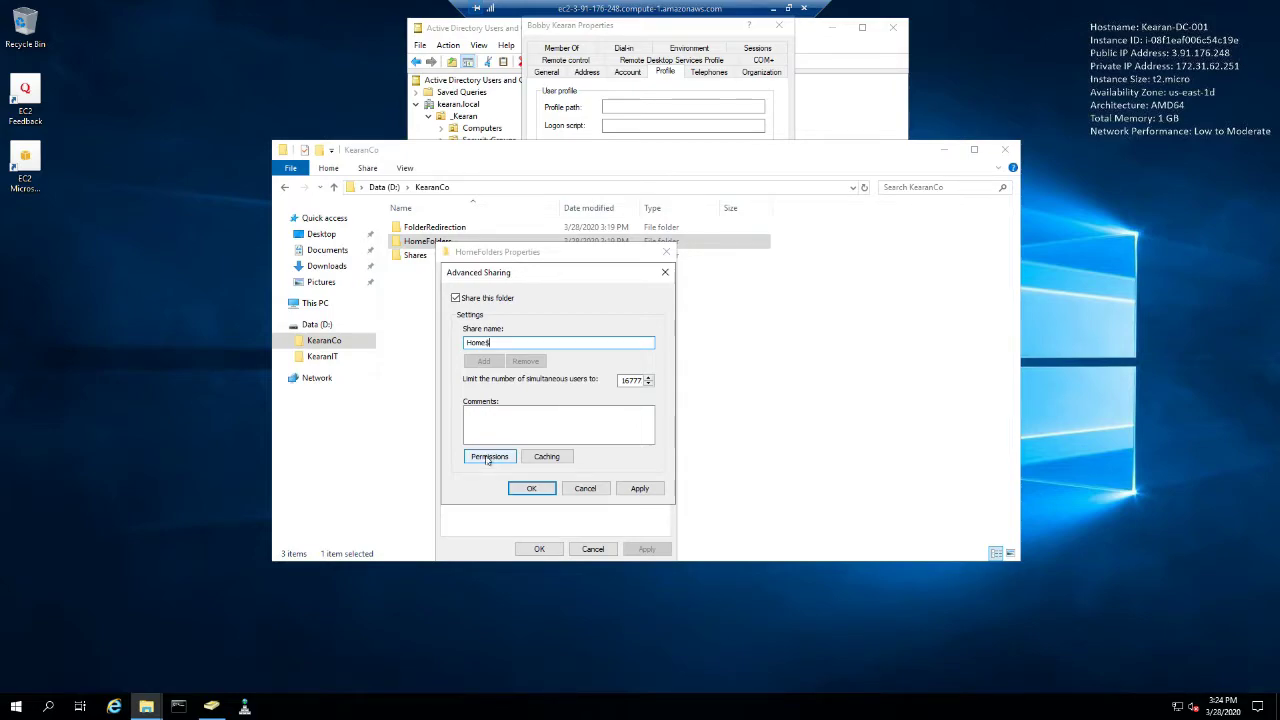
Add Authenticated Users to the share permissions of Home$.
{"action": "left_click", "coordinate": [488, 458]}
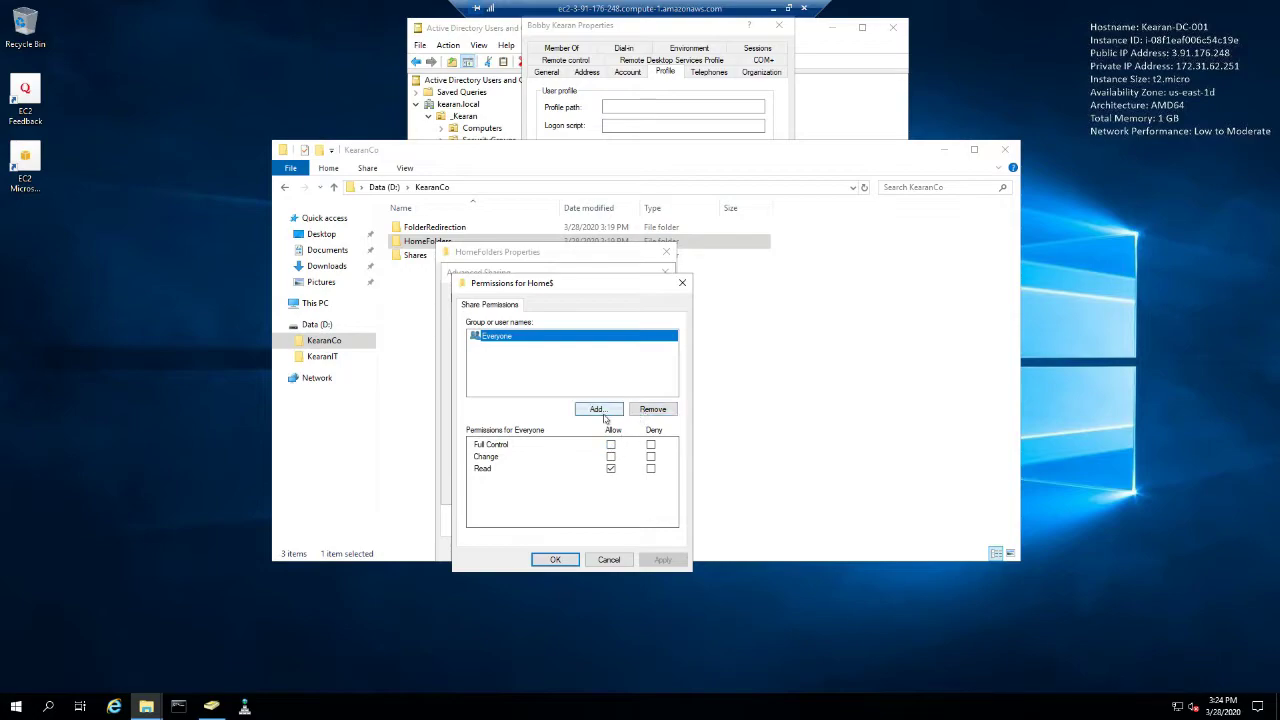
{"action": "left_click", "coordinate": [601, 410]}
{"action": "type", "text": "authent"}
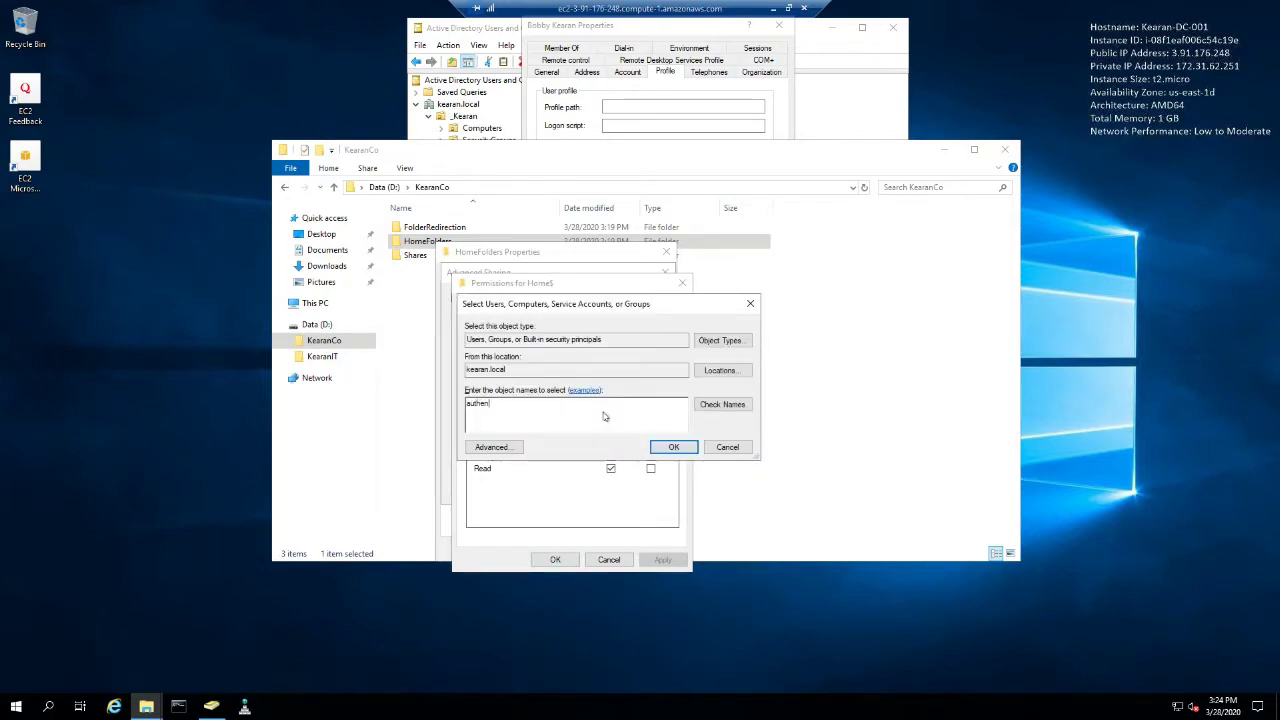
{"action": "type", "text": "icate users"}
{"action": "key", "text": "Return"}
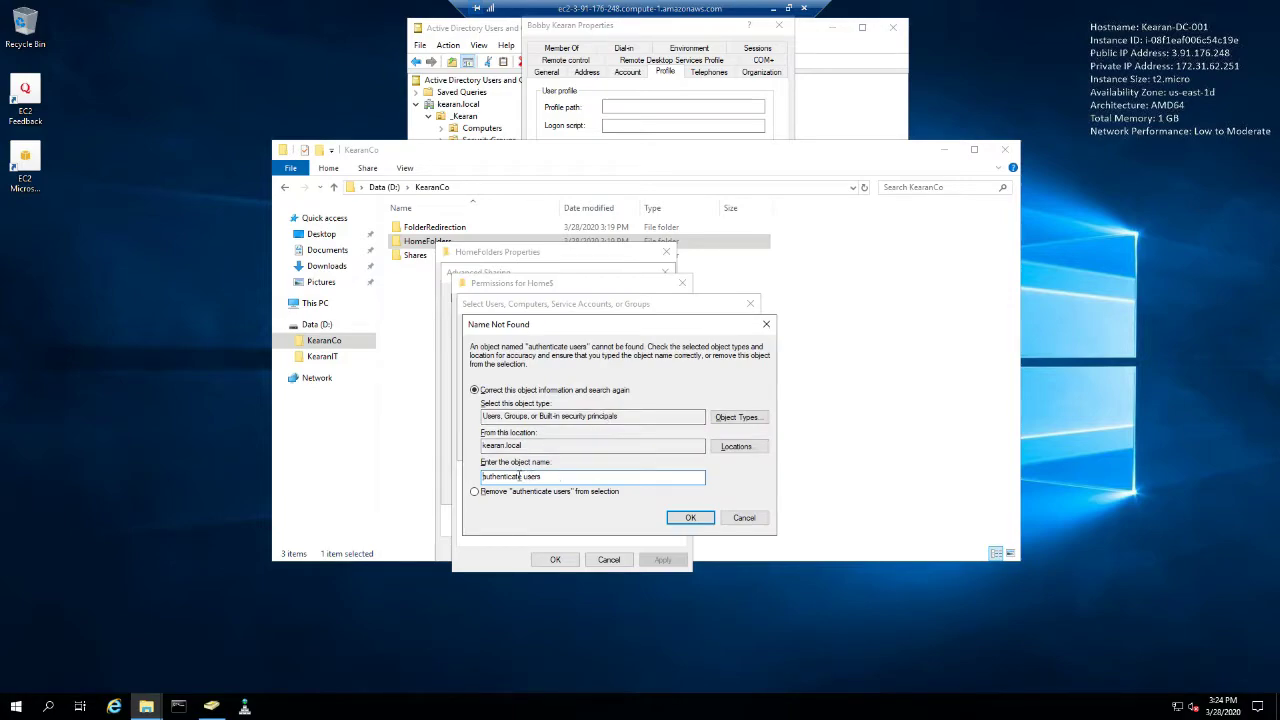
{"action": "left_click", "coordinate": [520, 477]}
{"action": "type", "text": "d"}
{"action": "left_click", "coordinate": [697, 522]}
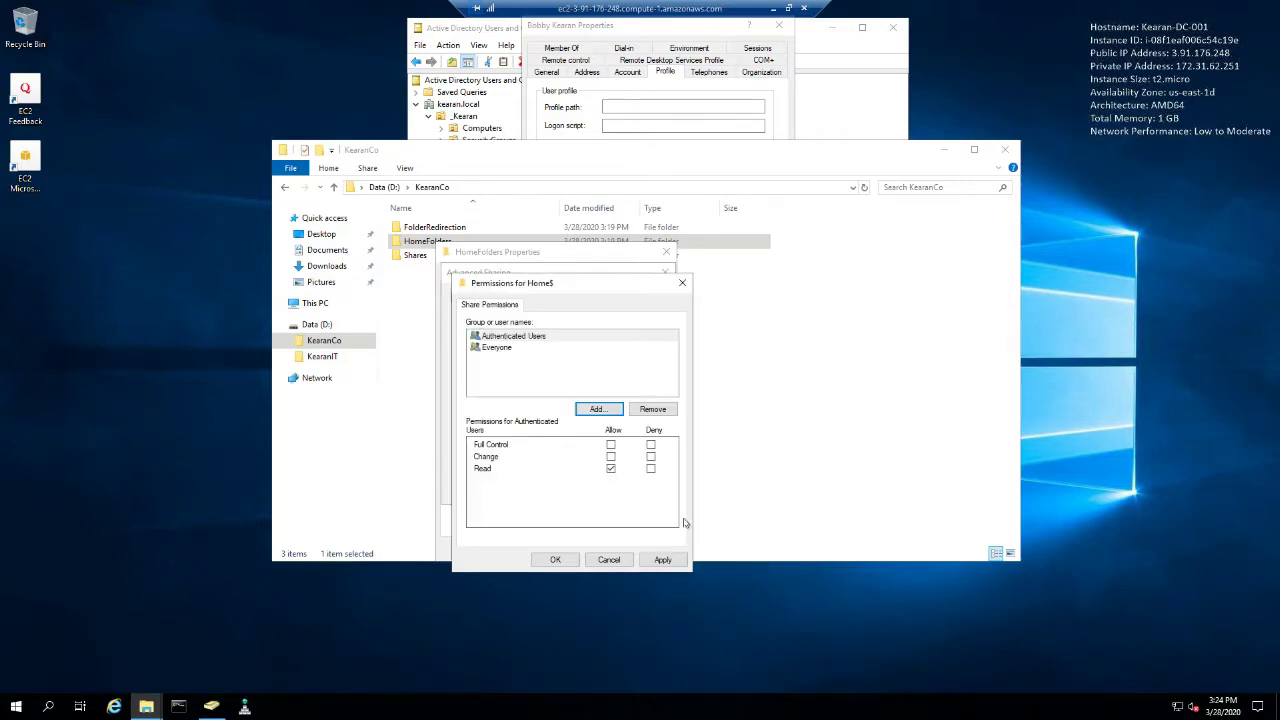
Allow Authenticated Users Full Control on the Home$ share and confirm the sharing settings.
{"action": "left_click", "coordinate": [610, 444]}
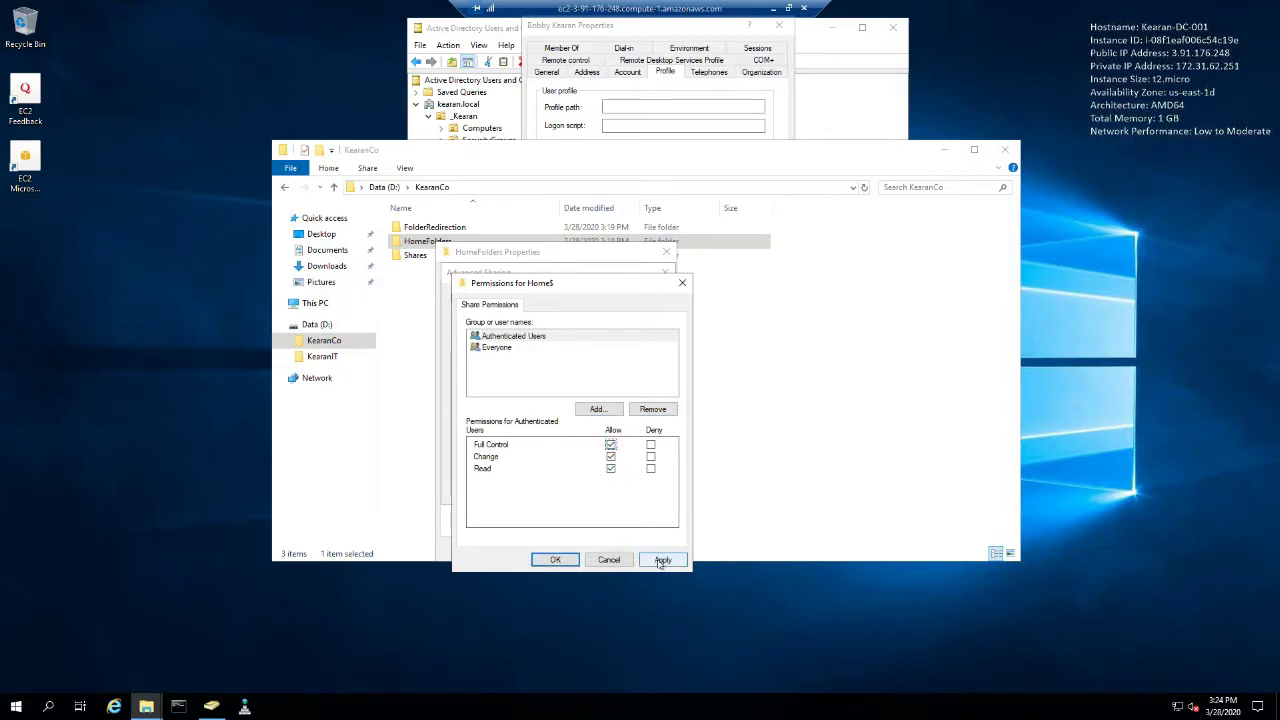
{"action": "left_click", "coordinate": [660, 560]}
{"action": "left_click", "coordinate": [564, 563]}
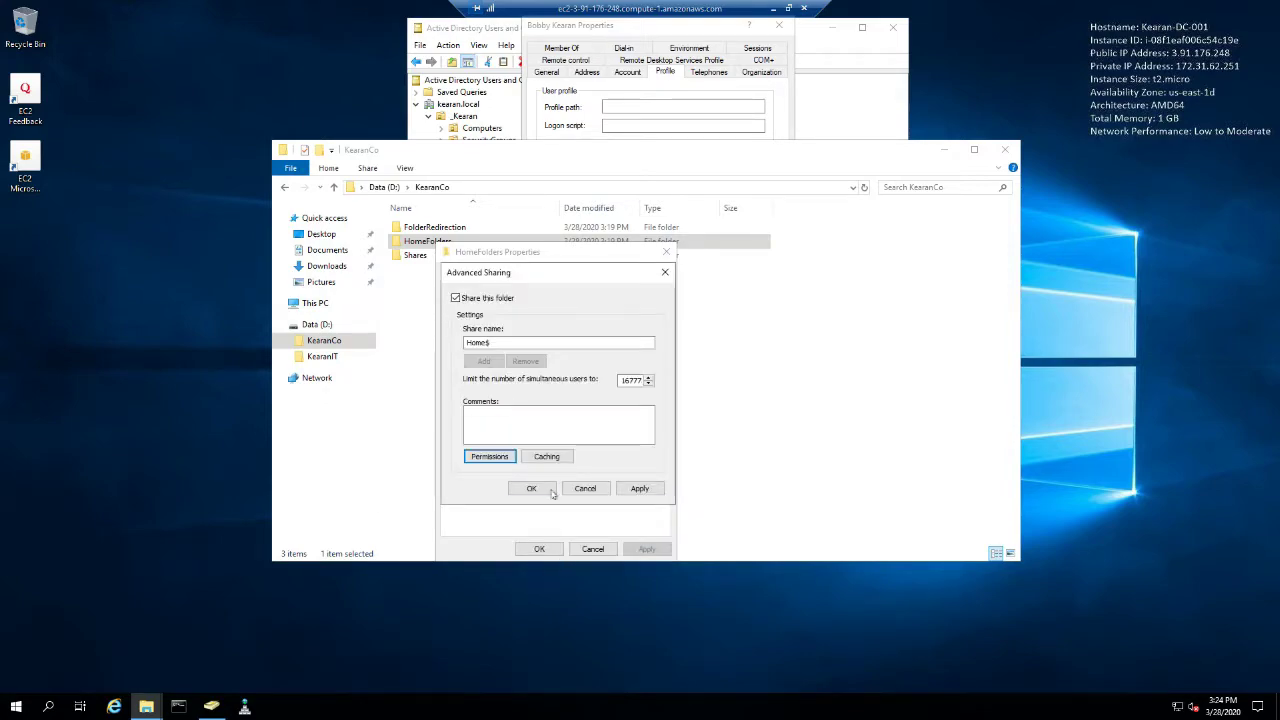
{"action": "left_click", "coordinate": [533, 489]}
{"action": "left_click", "coordinate": [539, 549]}
{"action": "left_click", "coordinate": [641, 355]}
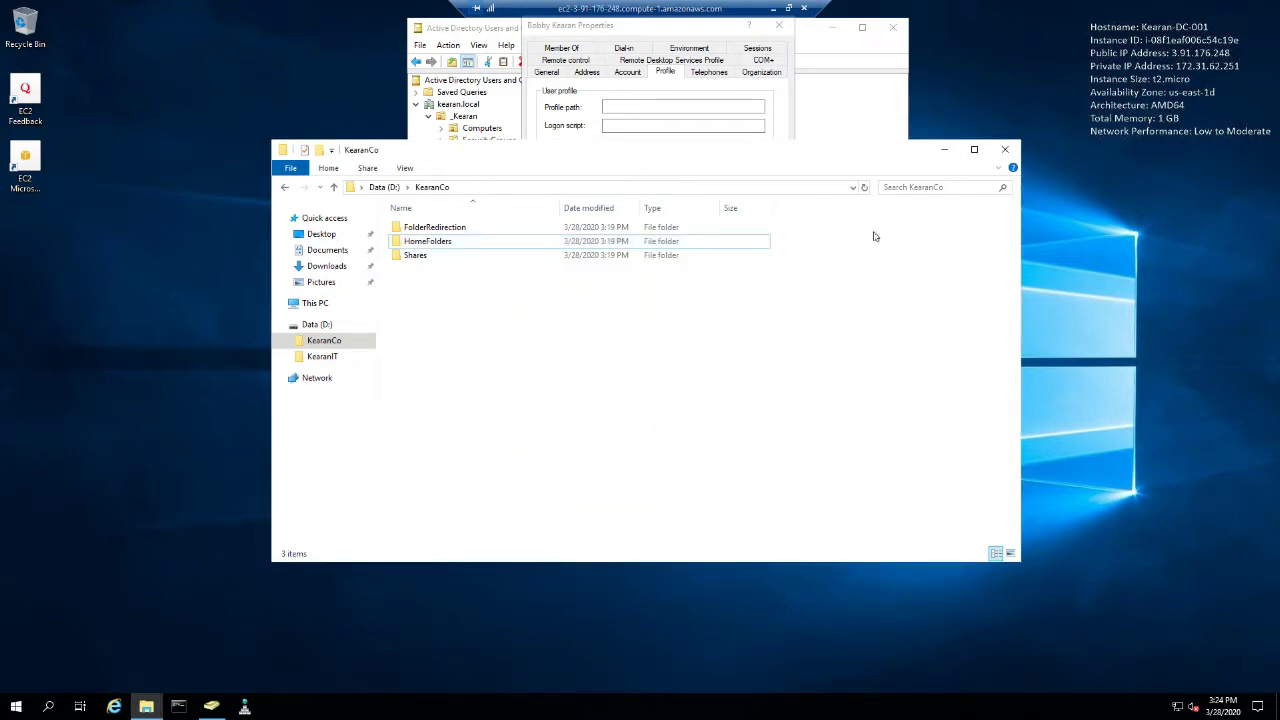
Reopen File Explorer, move its window clear of the user's home folder settings, and open HomeFolders inside KearanCo.
{"action": "left_click", "coordinate": [1005, 150]}
{"action": "left_click", "coordinate": [147, 706]}
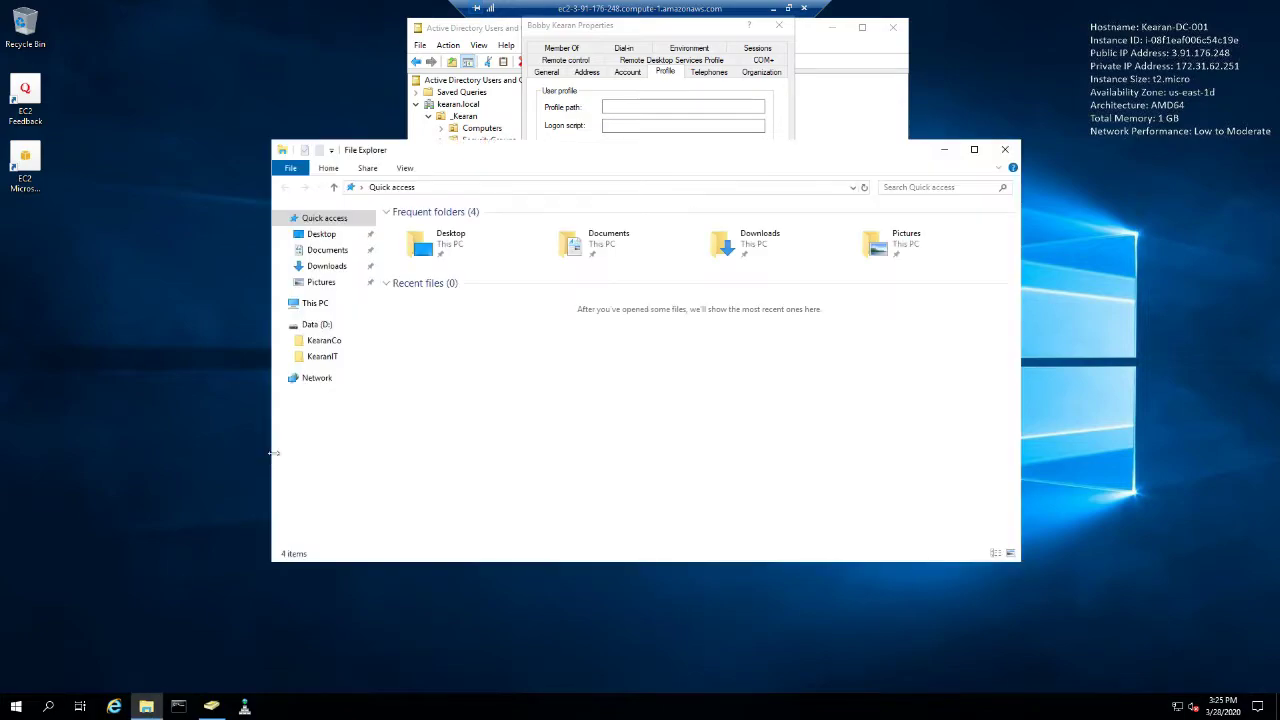
{"action": "left_click_drag", "start_coordinate": [496, 165], "coordinate": [341, 262]}
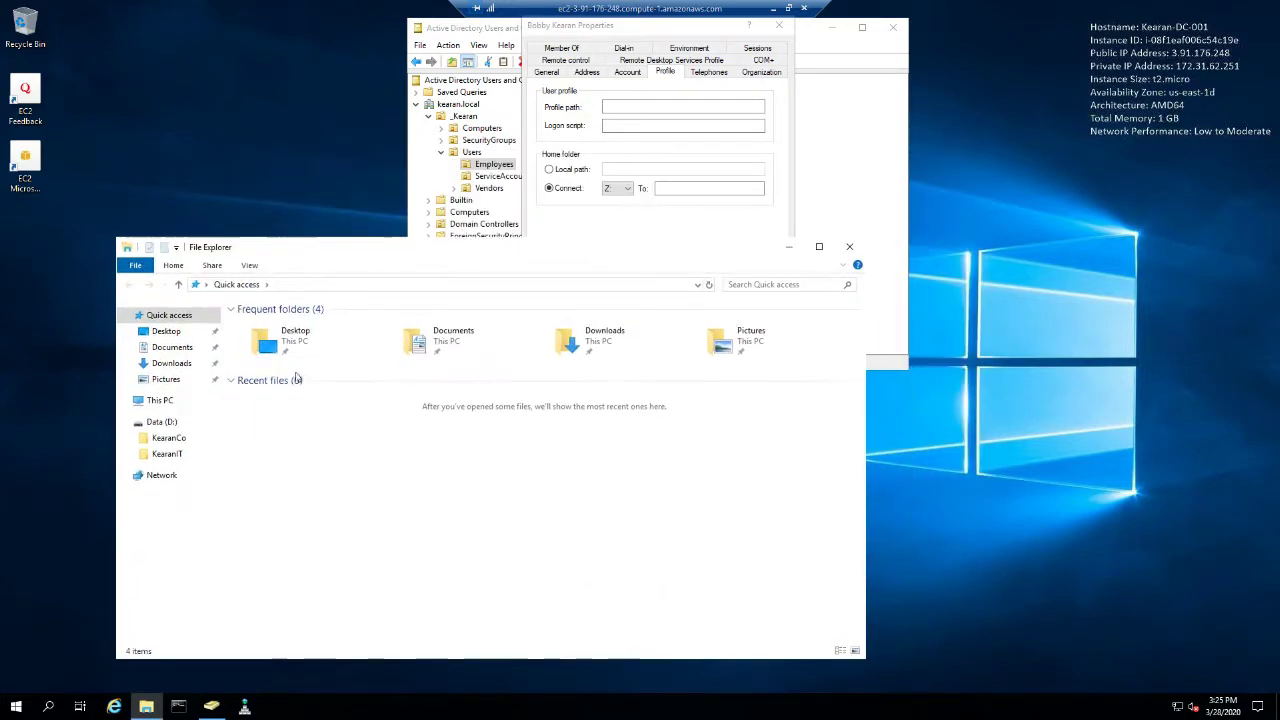
{"action": "left_click", "coordinate": [170, 456]}
{"action": "left_click", "coordinate": [168, 438]}
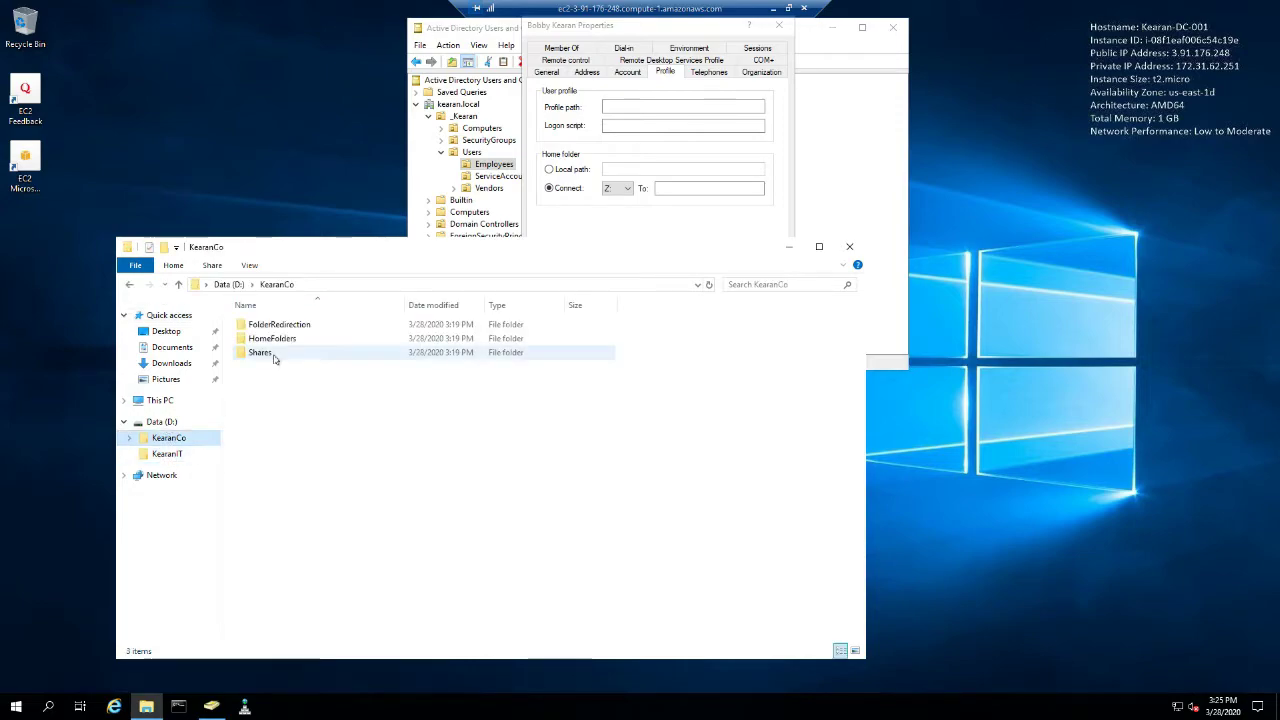
{"action": "left_click", "coordinate": [270, 343]}
{"action": "double_click", "coordinate": [270, 345]}
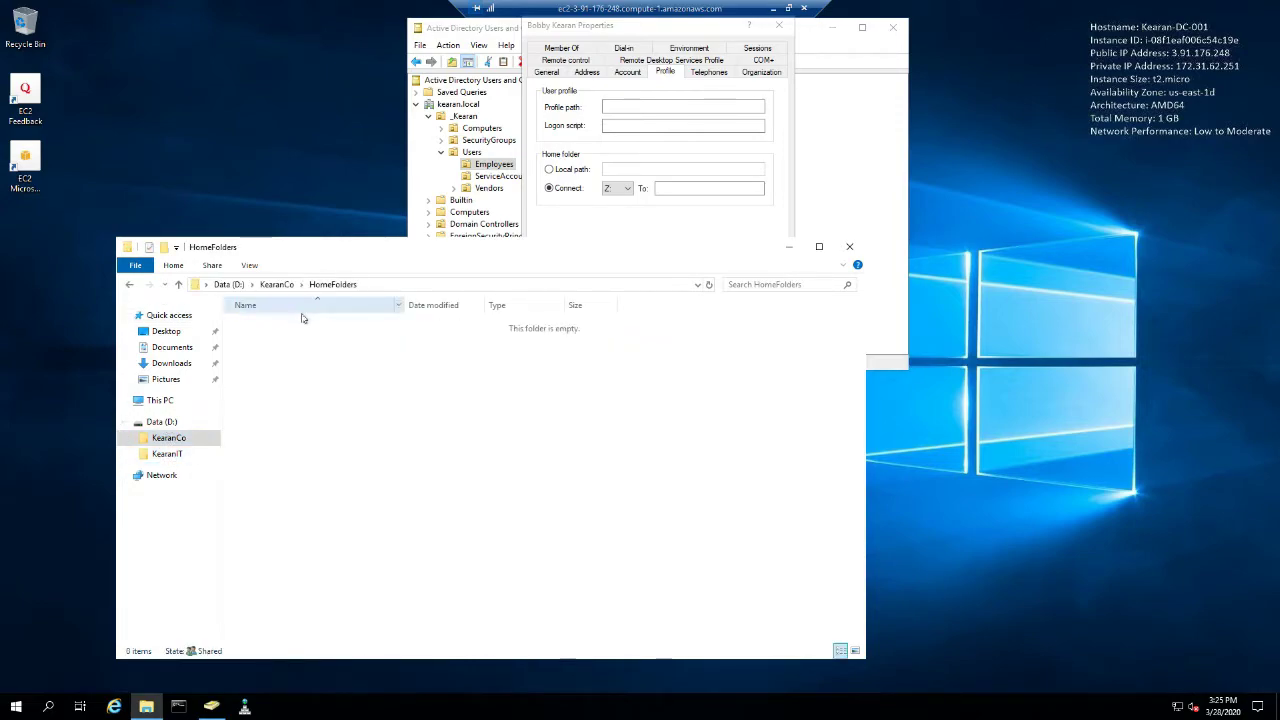
Open the network share \\kearan-dc-001\home$ and copy its path.
{"action": "left_click", "coordinate": [395, 285]}
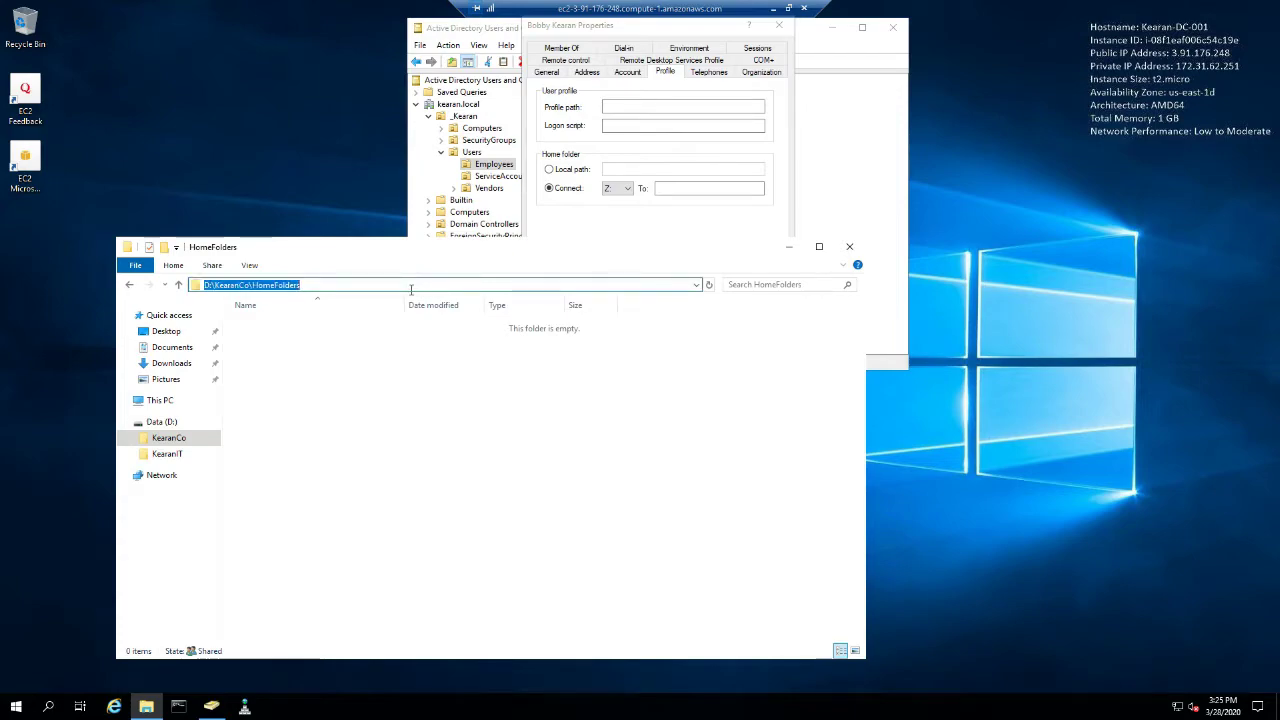
{"action": "type", "text": "\\\\"}
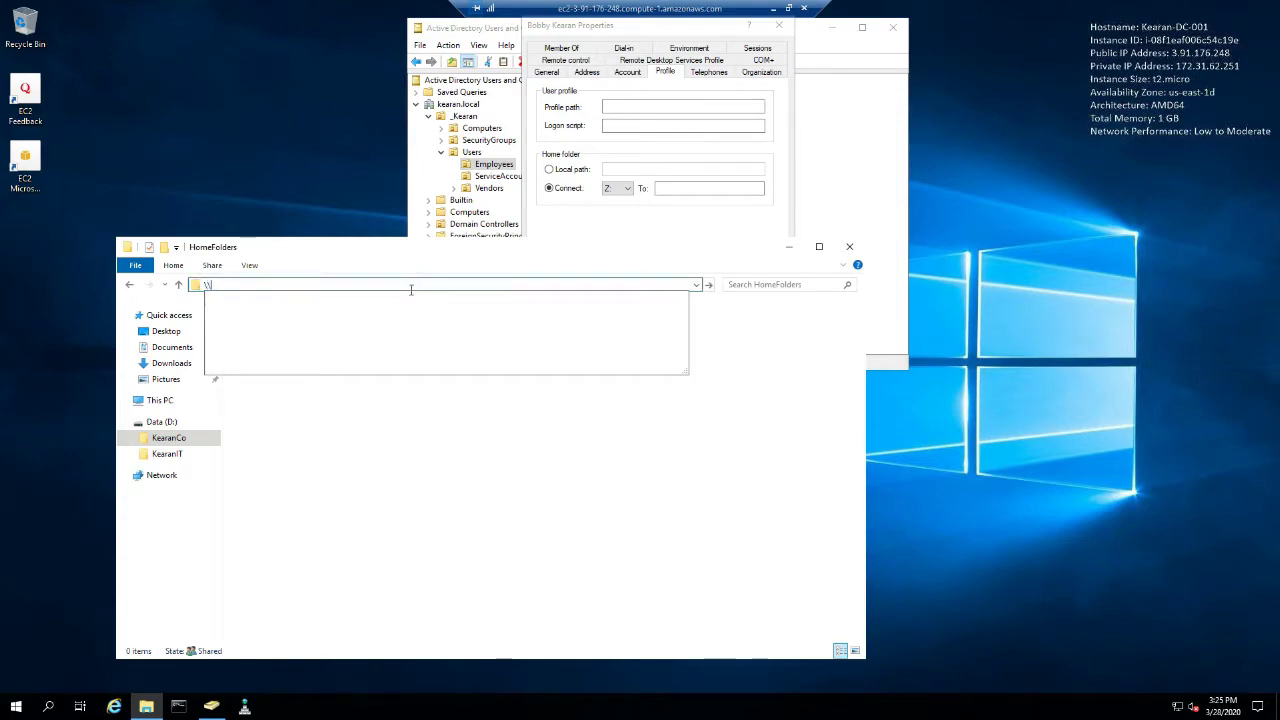
{"action": "type", "text": "kearan-dc-001"}
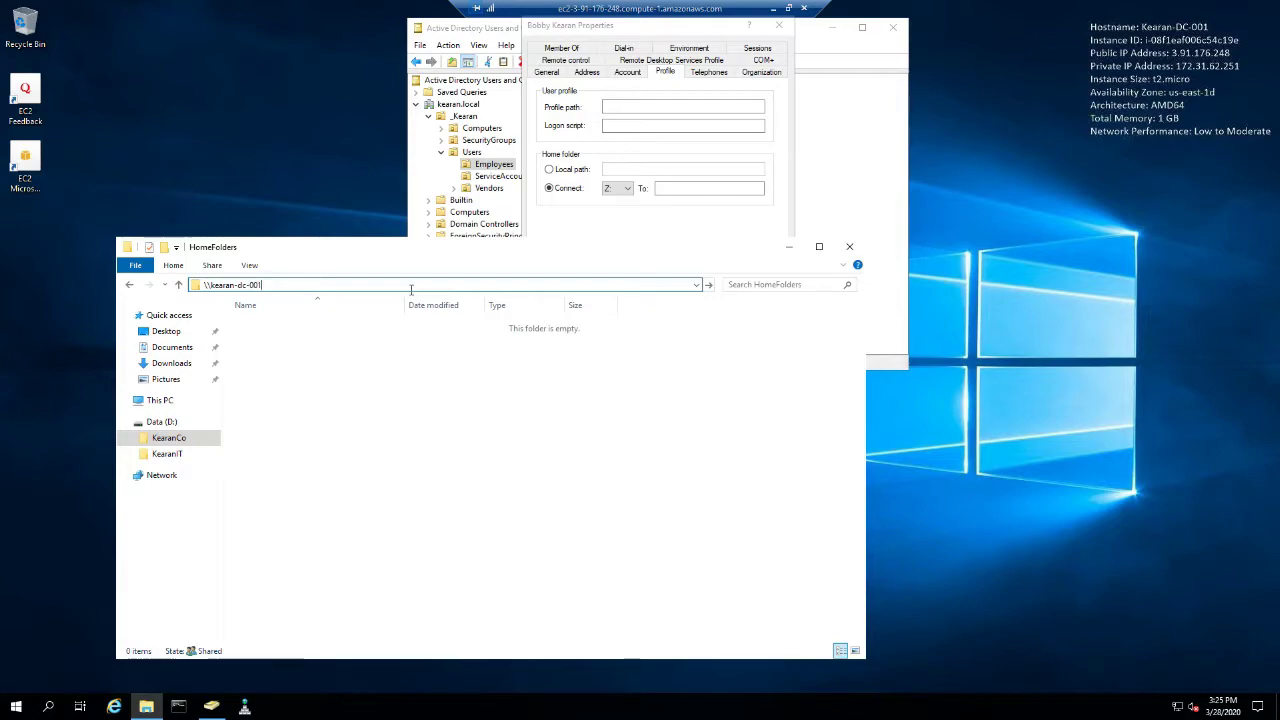
{"action": "type", "text": "\\home$"}
{"action": "key", "text": "Return"}
{"action": "left_click", "coordinate": [411, 287]}
{"action": "key", "text": "ctrl+c"}
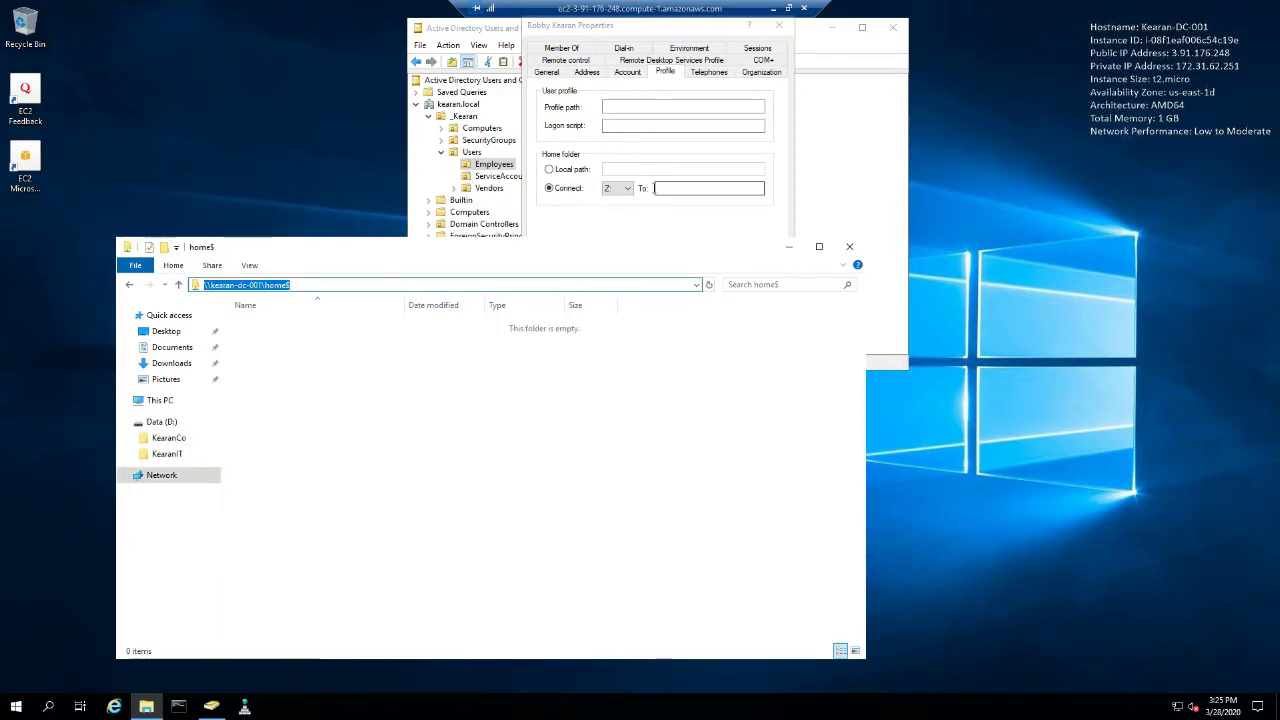
Connect the user's home folder to drive H: with the copied path \\kearan-dc-001\home$.
{"action": "left_click", "coordinate": [628, 190]}
{"action": "left_click", "coordinate": [610, 304]}
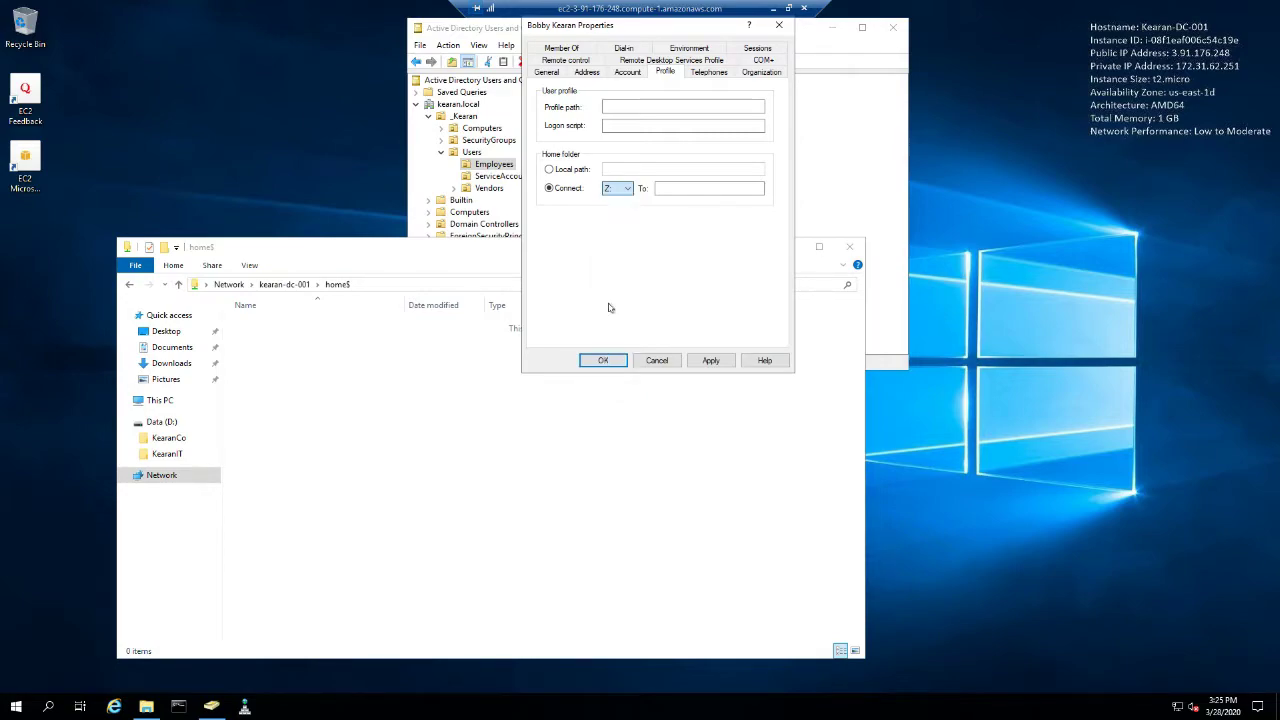
{"action": "left_click", "coordinate": [660, 189]}
{"action": "key", "text": "ctrl+v"}
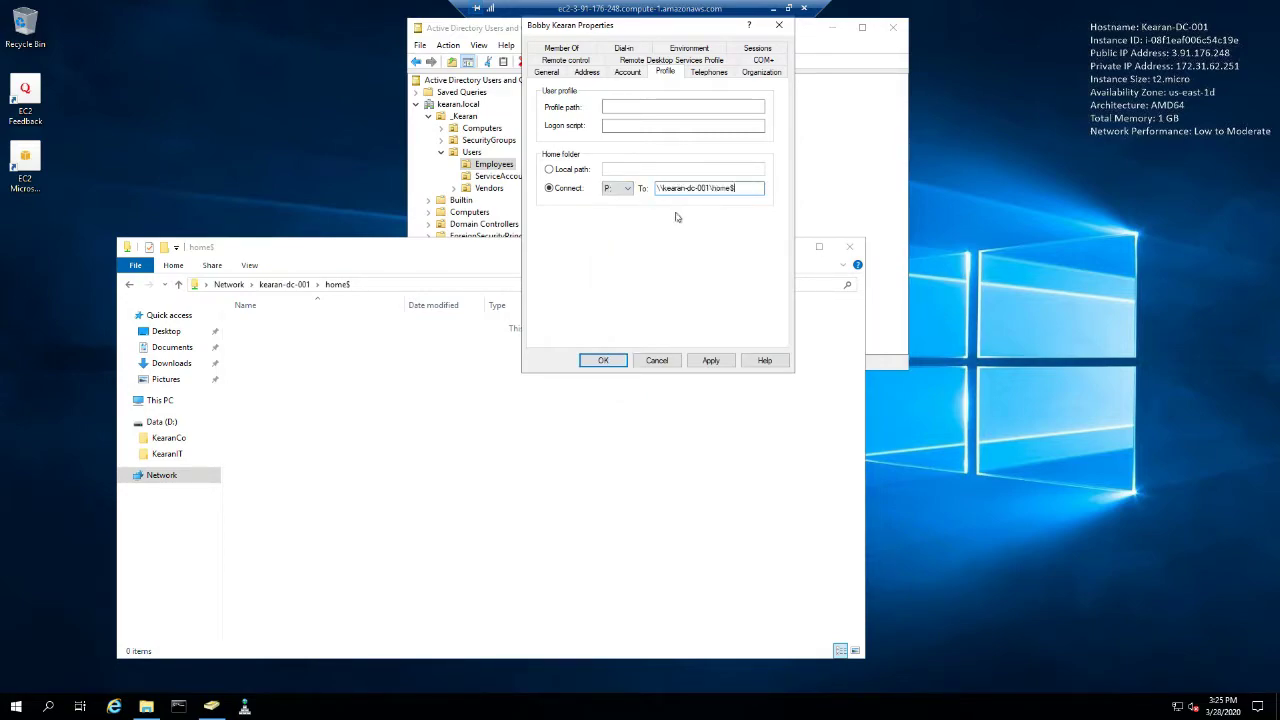
{"action": "left_click", "coordinate": [628, 189]}
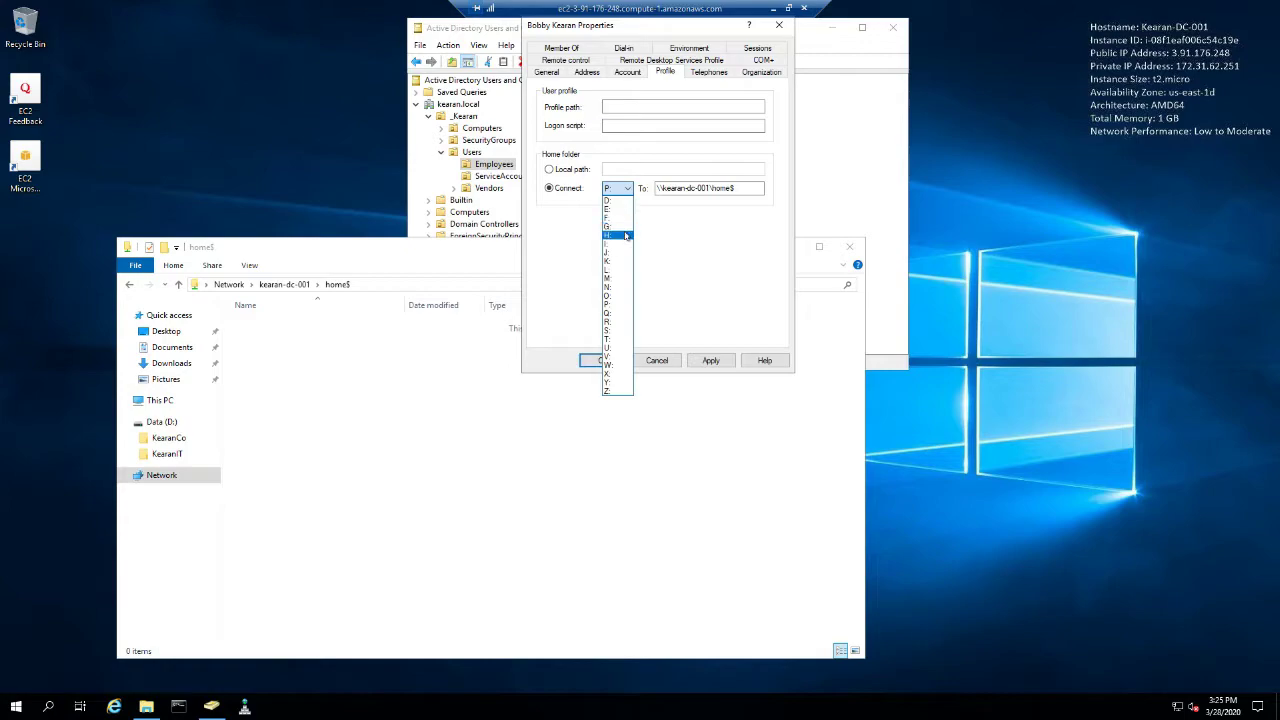
{"action": "left_click", "coordinate": [626, 234]}
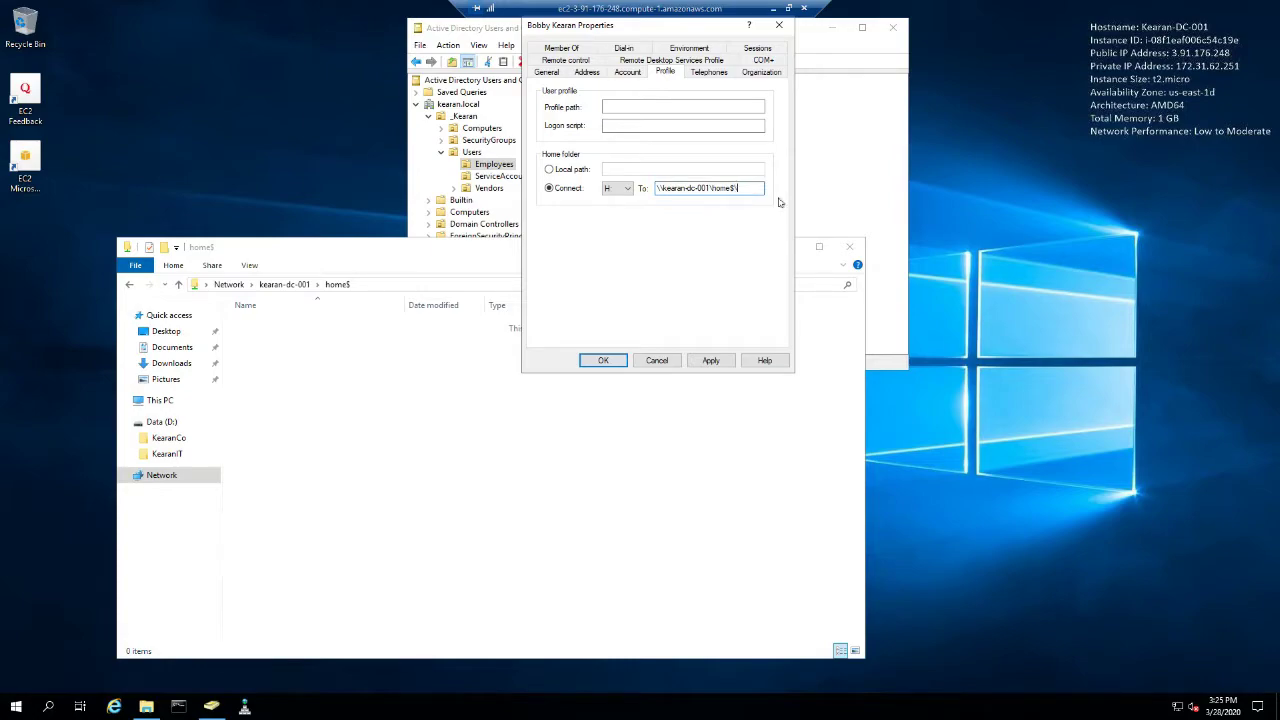
Append the user's logon name to the home folder path and copy the exact logon name from the account settings.
{"action": "type", "text": "an"}
{"action": "left_click", "coordinate": [558, 74]}
{"action": "left_click", "coordinate": [584, 74]}
{"action": "left_click", "coordinate": [627, 72]}
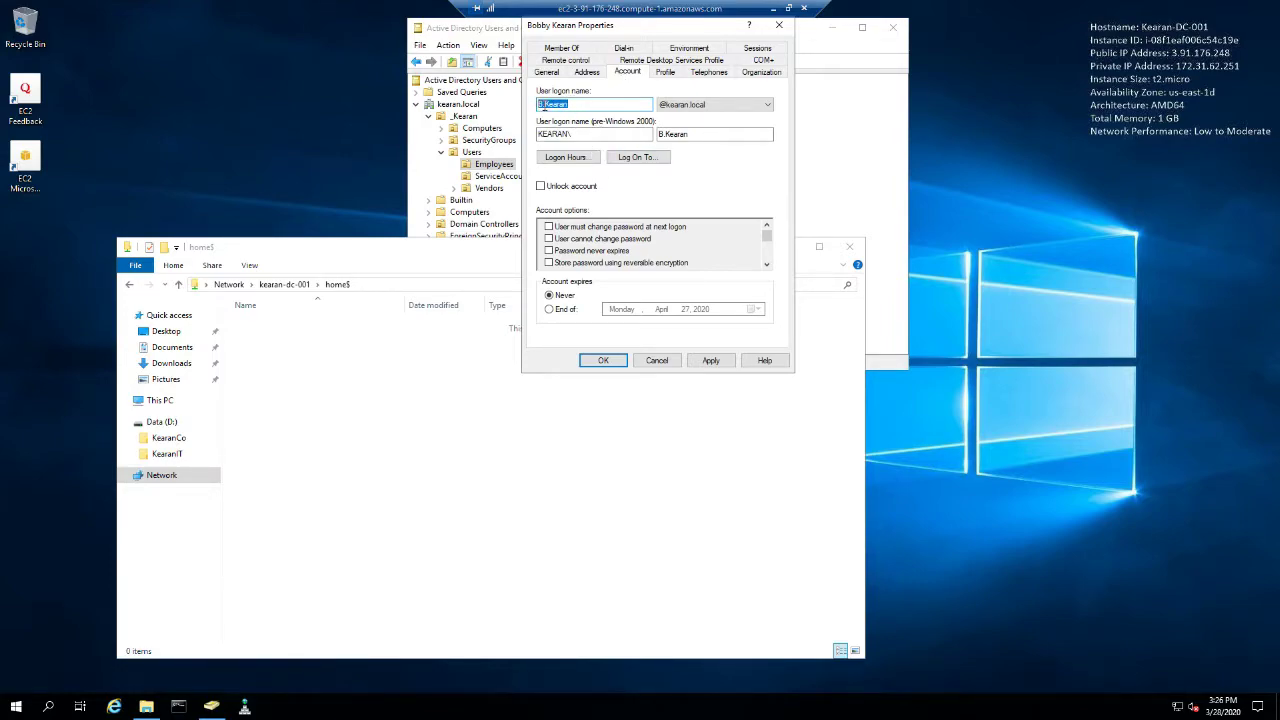
{"action": "right_click", "coordinate": [544, 106]}
{"action": "left_click", "coordinate": [578, 147]}
Replace the user folder name in the home folder path with the copied logon name and save the user's properties.
{"action": "left_click", "coordinate": [667, 77]}
{"action": "left_click_drag", "start_coordinate": [735, 188], "coordinate": [774, 188]}
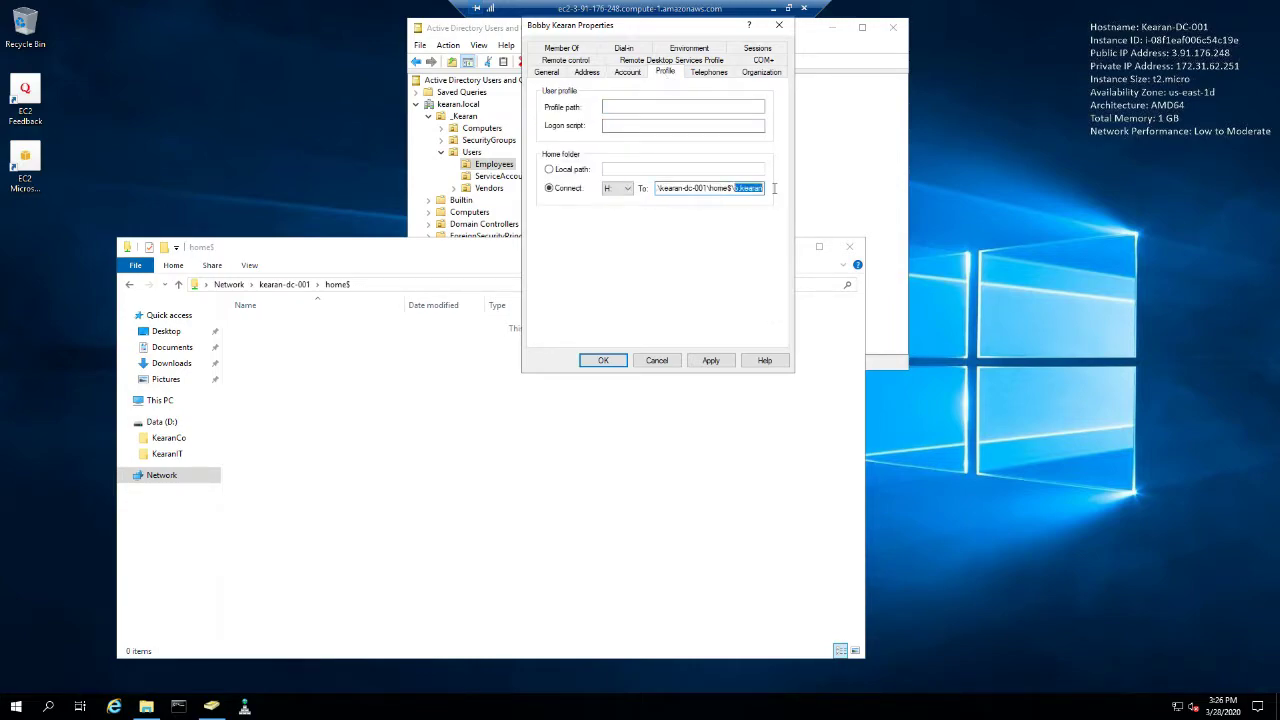
{"action": "key", "text": "ctrl+v"}
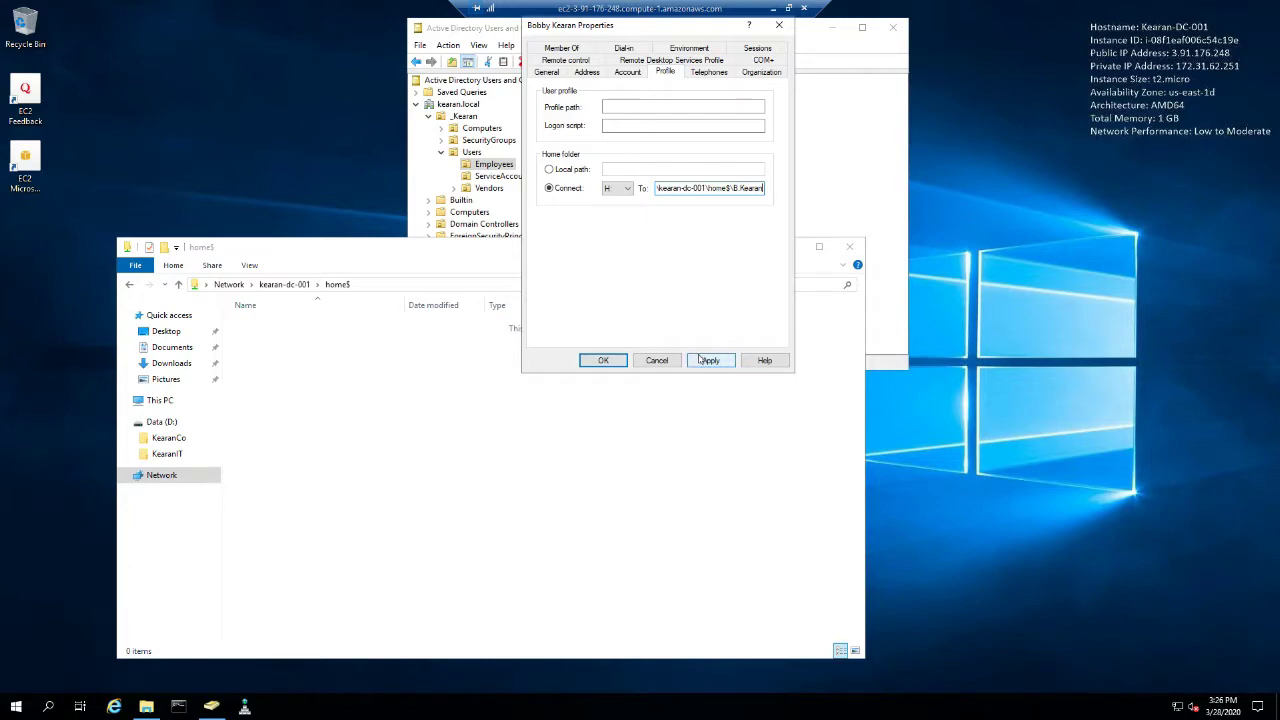
{"action": "left_click", "coordinate": [707, 361]}
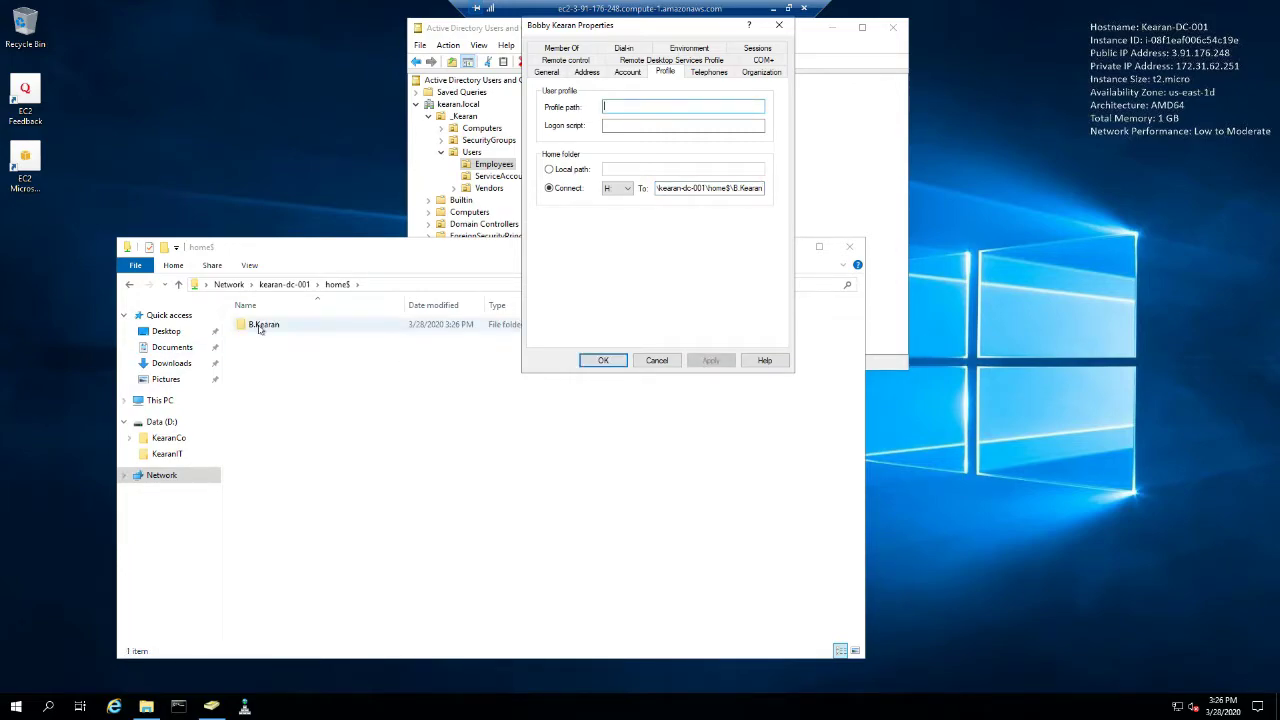
{"action": "left_click", "coordinate": [603, 361]}
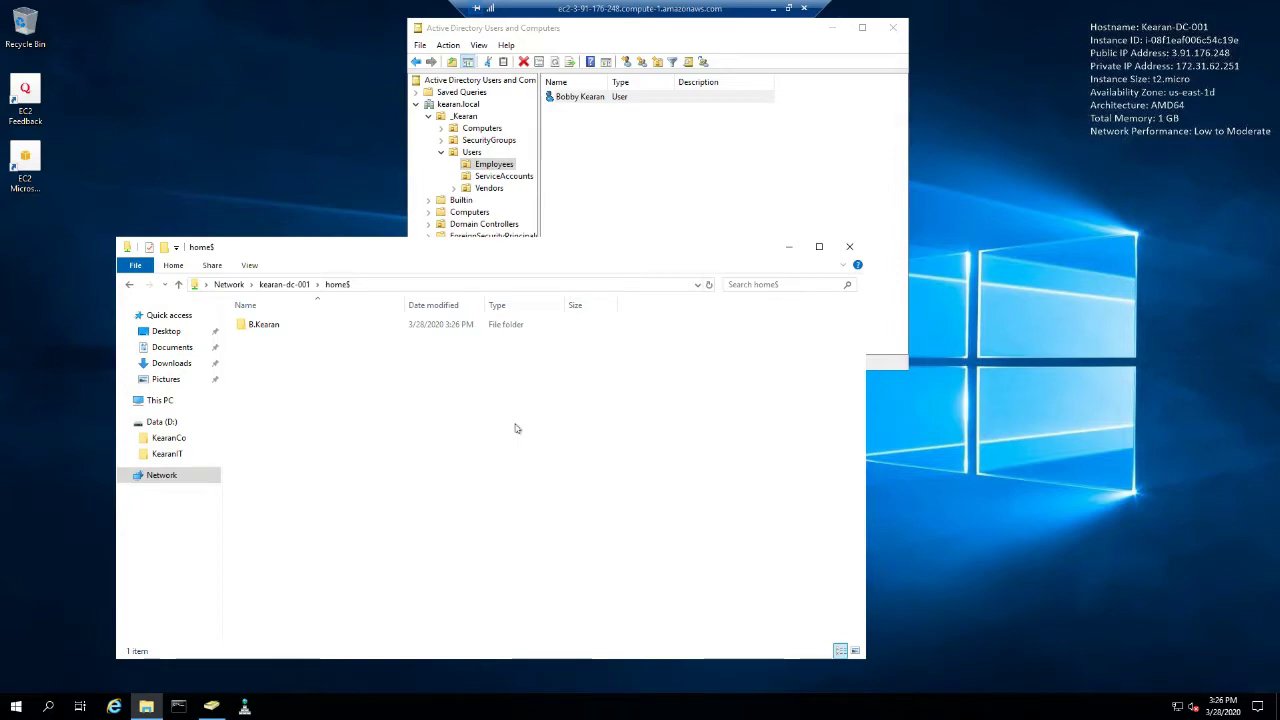
Check the security permissions of the user's folder in the home$ share, including the advanced settings, and close the folder window.
{"action": "right_click", "coordinate": [258, 330]}
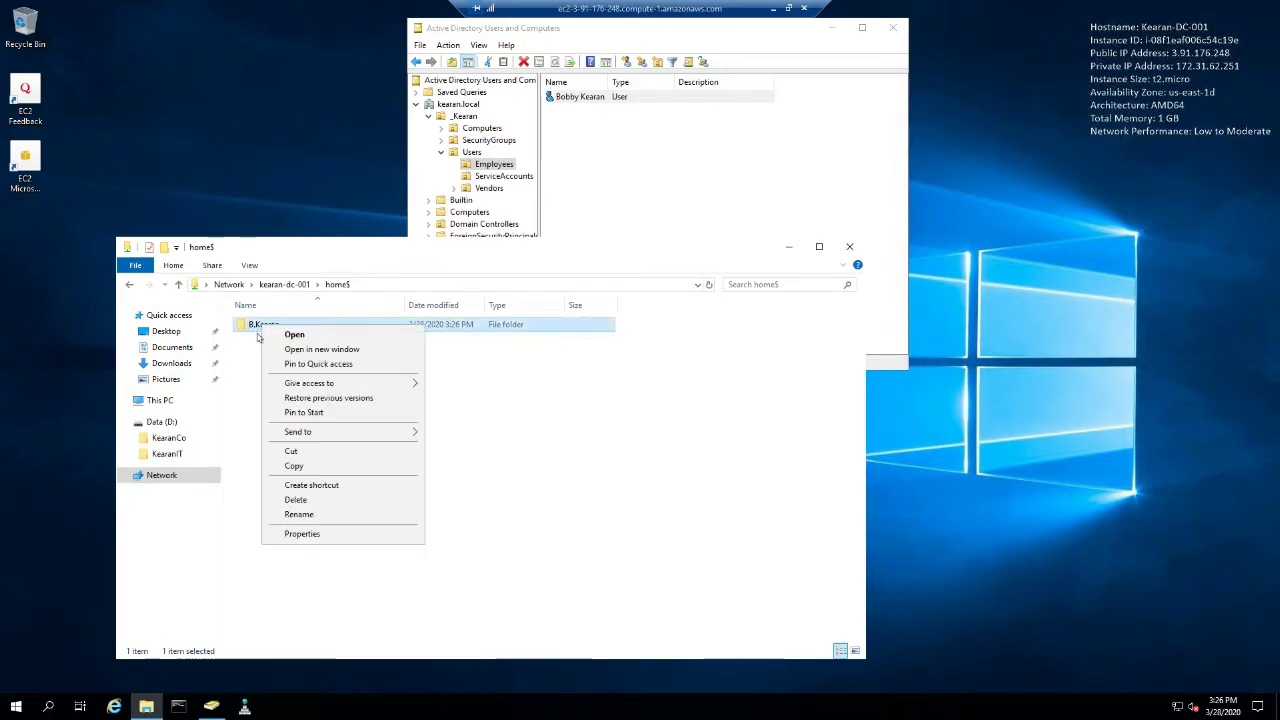
{"action": "left_click", "coordinate": [318, 533]}
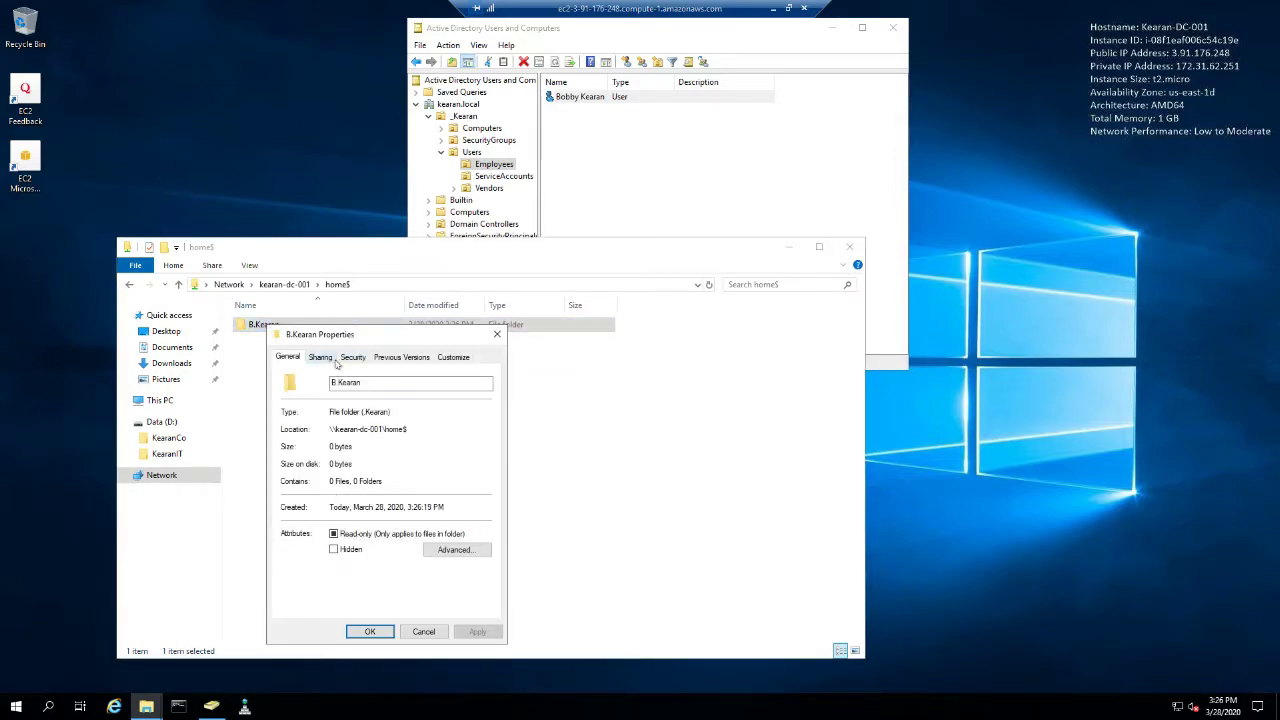
{"action": "left_click", "coordinate": [349, 362]}
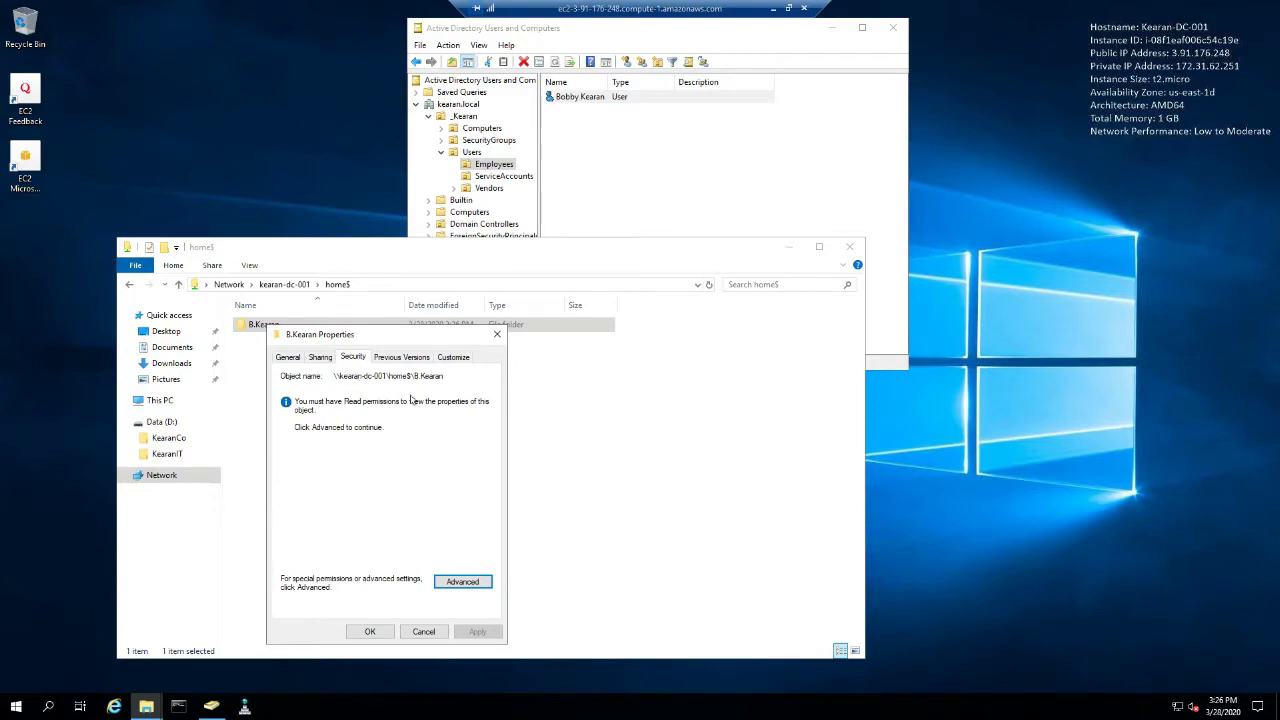
{"action": "left_click", "coordinate": [463, 581]}
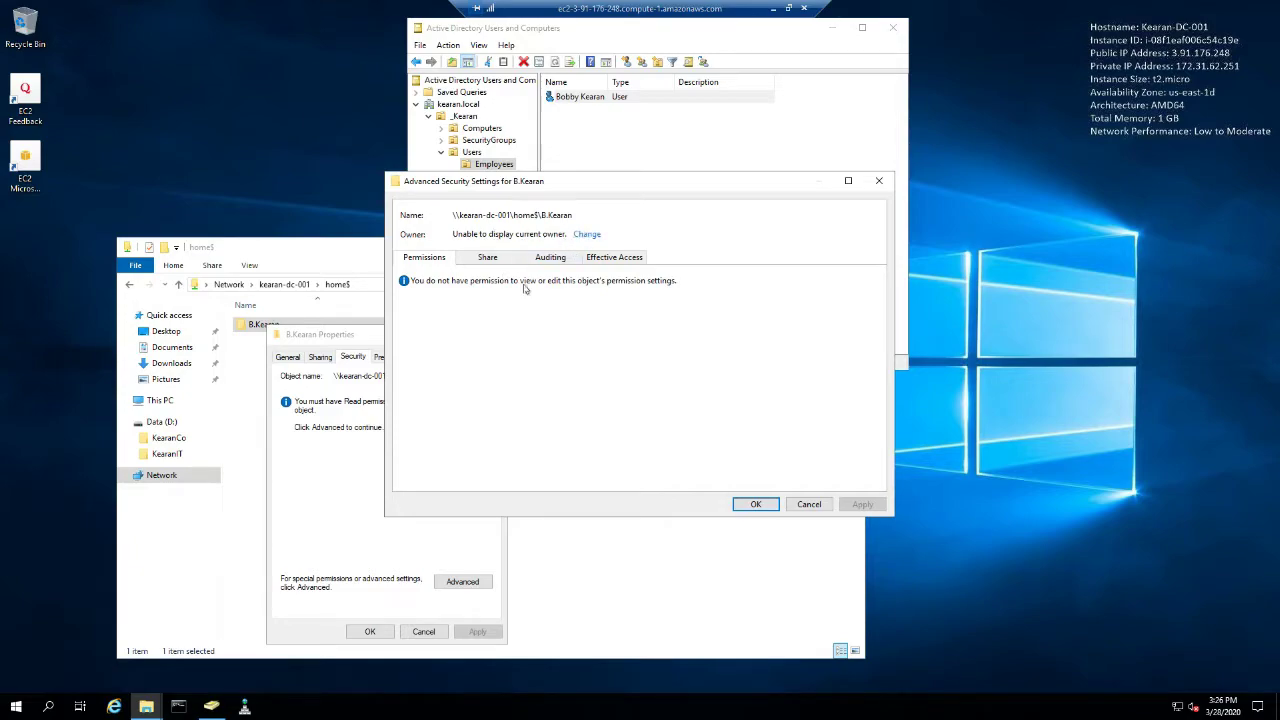
{"action": "left_click", "coordinate": [809, 504]}
{"action": "left_click", "coordinate": [423, 631]}
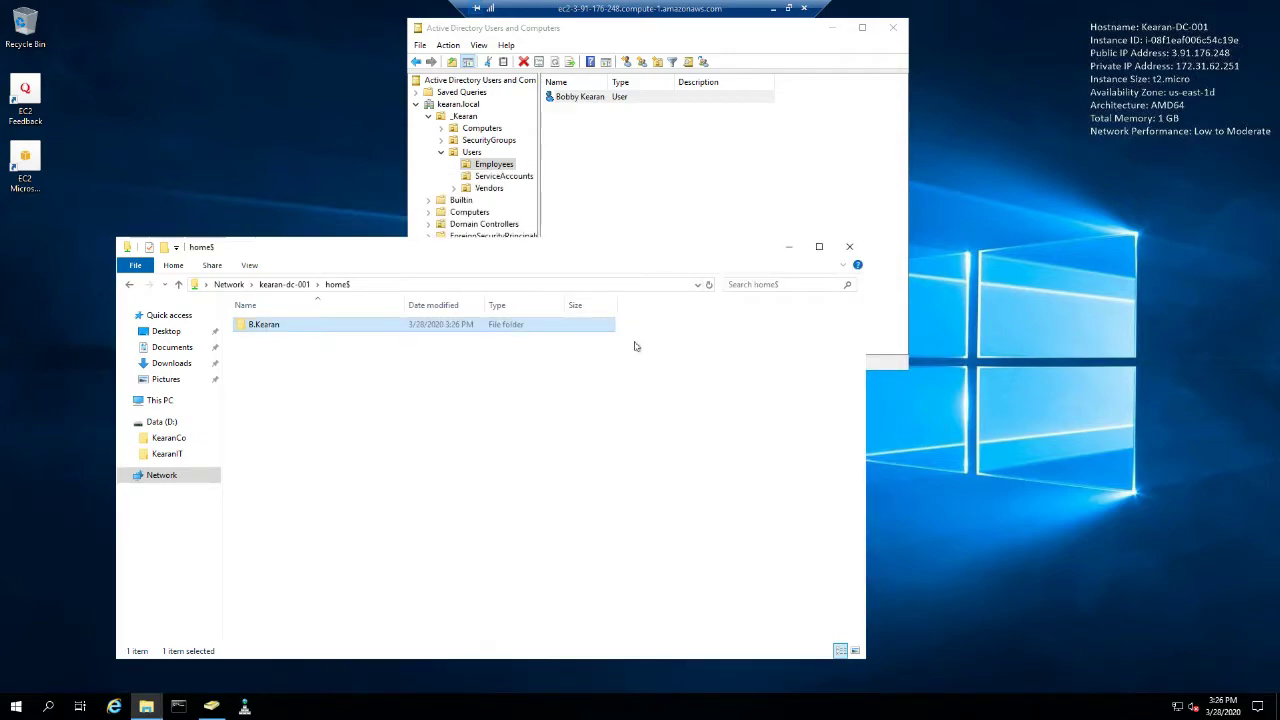
{"action": "left_click", "coordinate": [850, 249]}
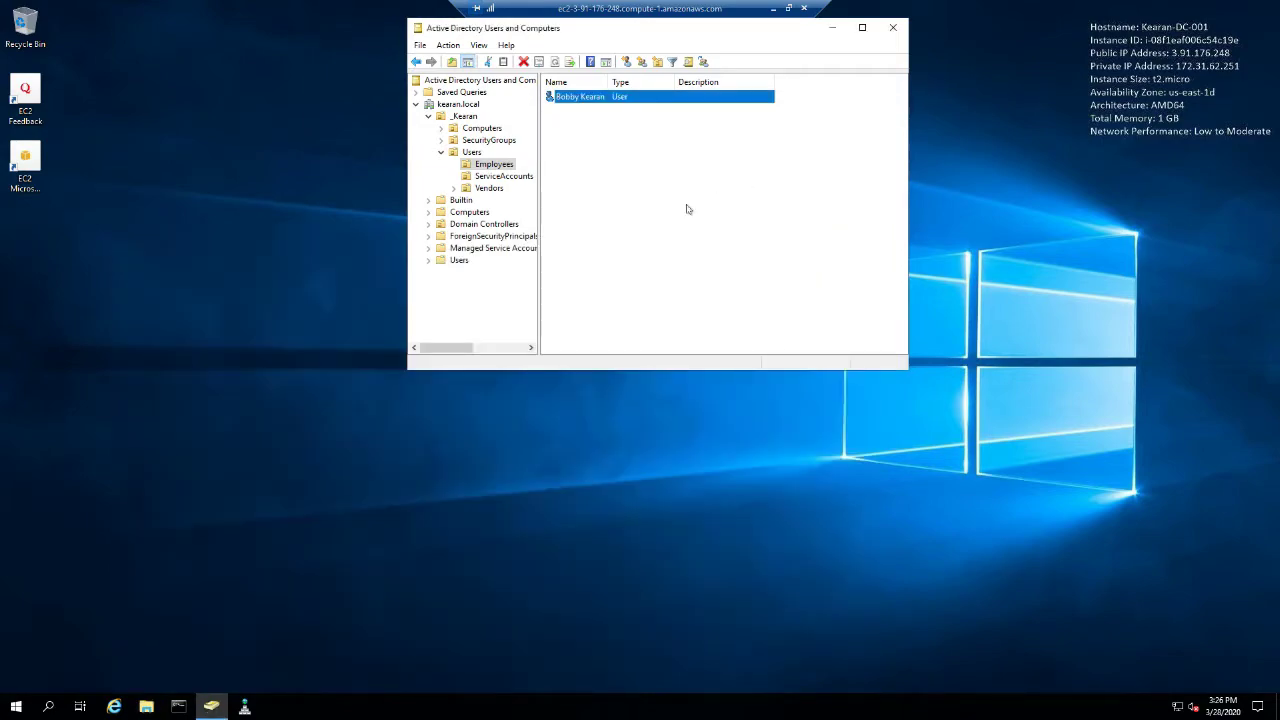
Open the security properties of the FolderRedirection folder in D:\KearanCo.
{"action": "left_click", "coordinate": [146, 707]}
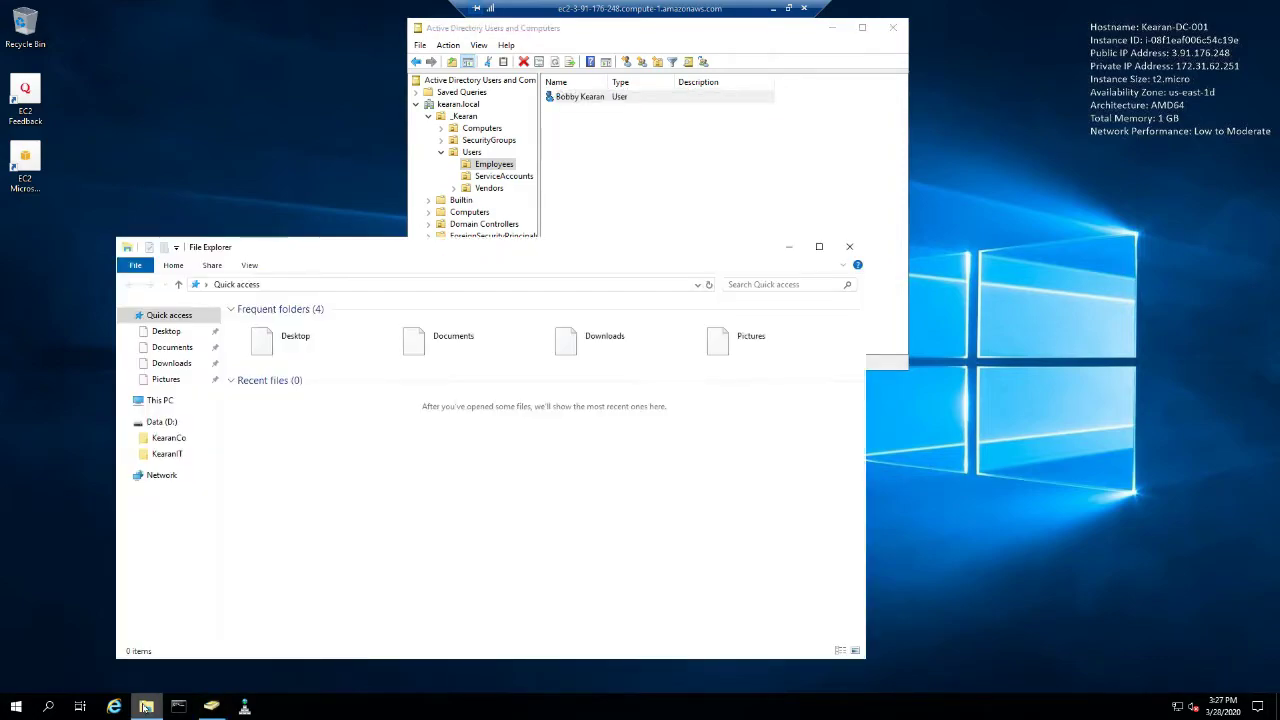
{"action": "left_click", "coordinate": [174, 441]}
{"action": "left_click", "coordinate": [279, 326]}
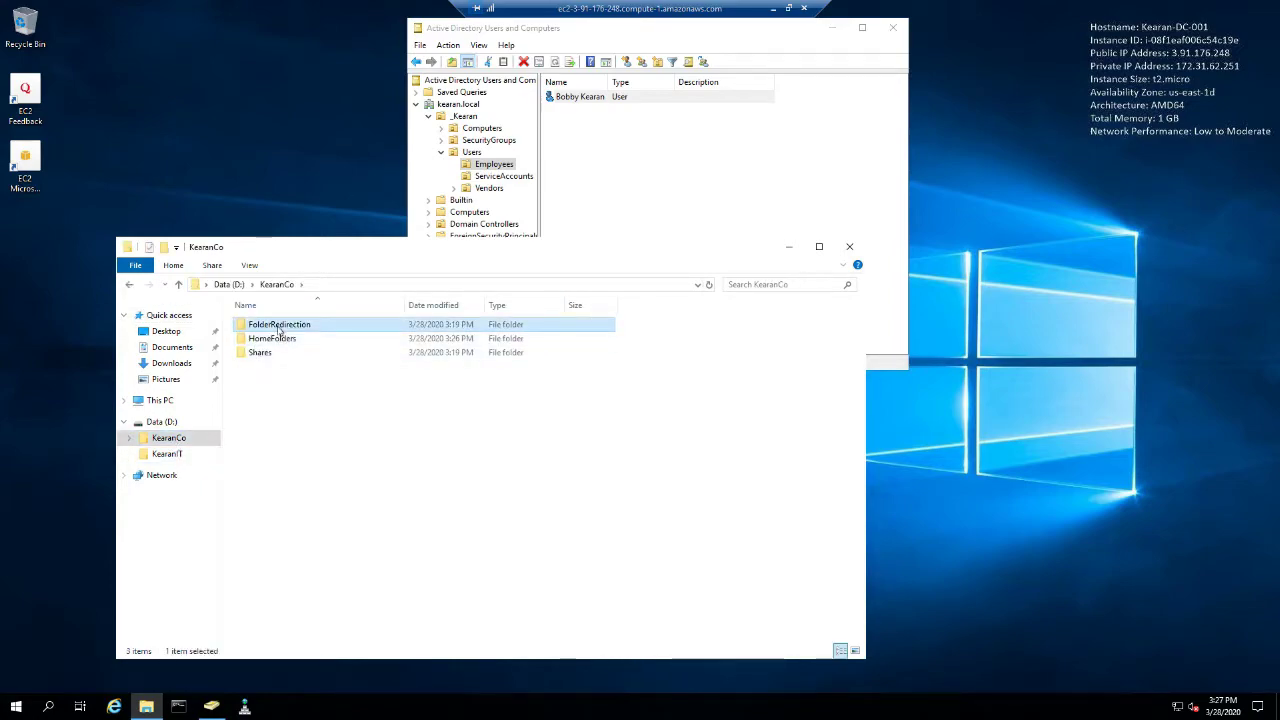
{"action": "right_click", "coordinate": [279, 331]}
{"action": "left_click", "coordinate": [337, 551]}
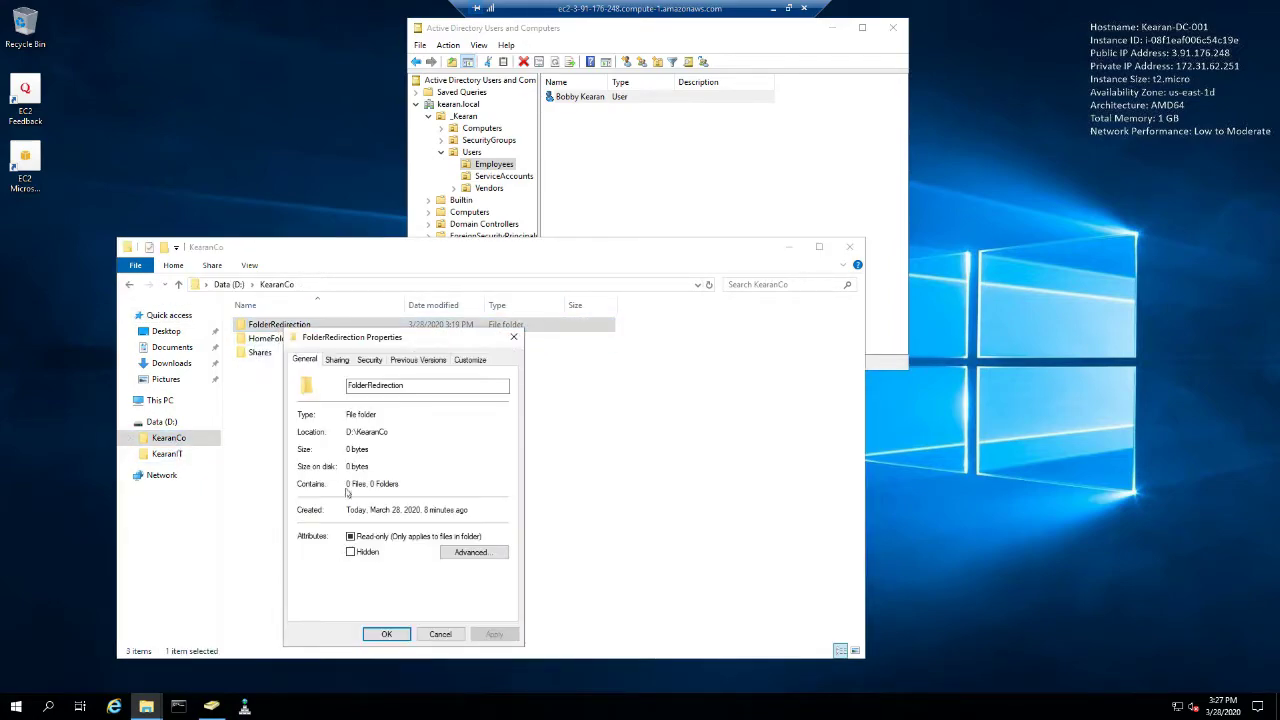
{"action": "left_click", "coordinate": [366, 361]}
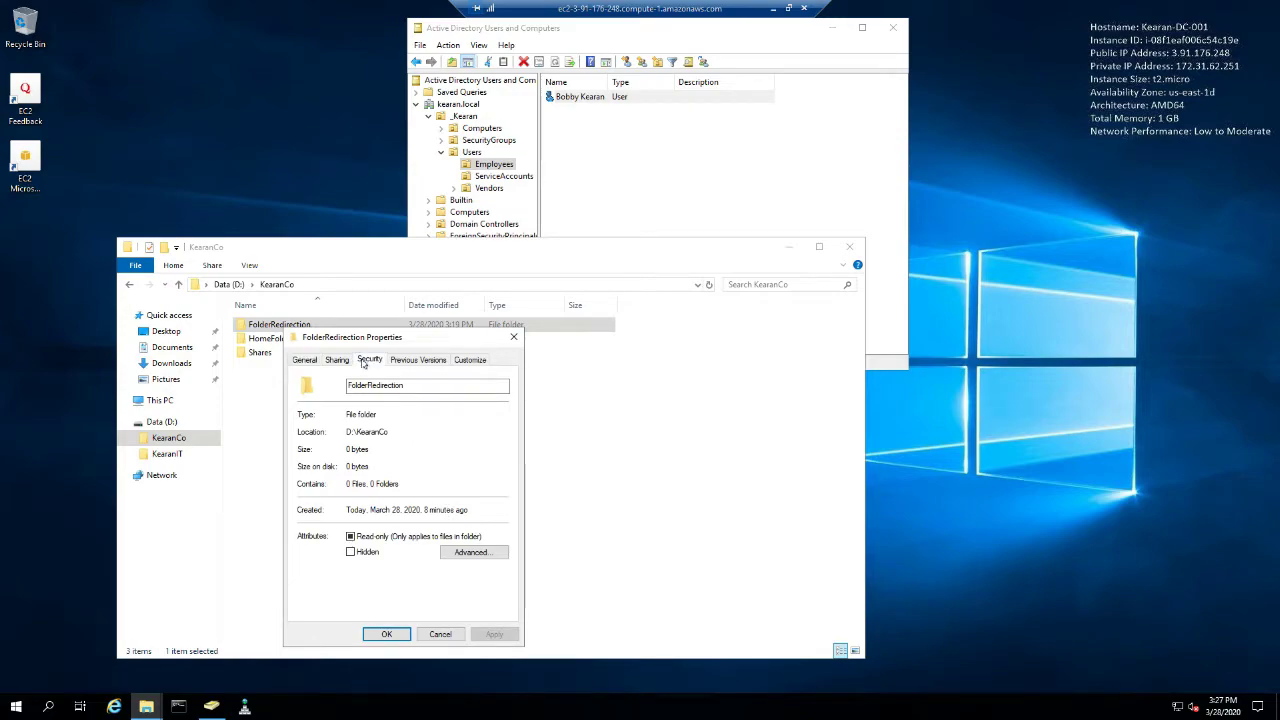
{"action": "left_click", "coordinate": [338, 361]}
{"action": "left_click", "coordinate": [347, 519]}
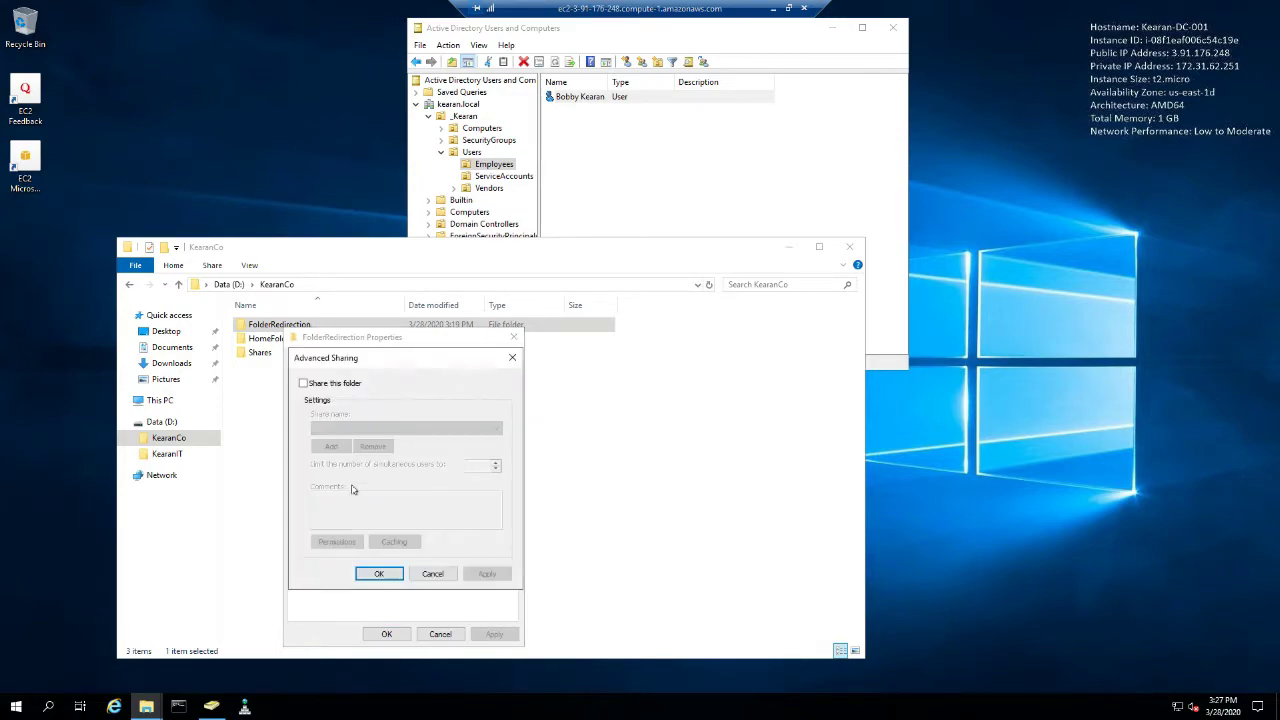
{"action": "left_click", "coordinate": [432, 573]}
Disable inheritance on the FolderRedirection folder, converting the inherited permissions into explicit ones.
{"action": "left_click", "coordinate": [368, 361]}
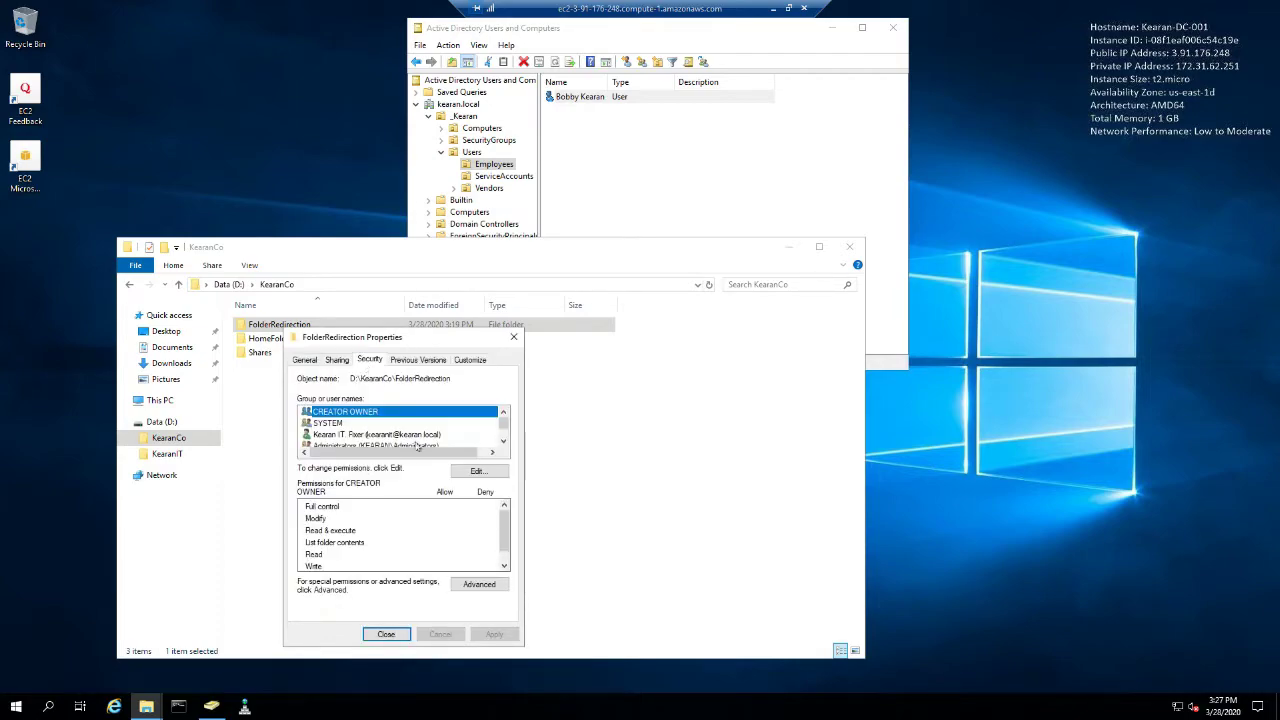
{"action": "left_click", "coordinate": [480, 585]}
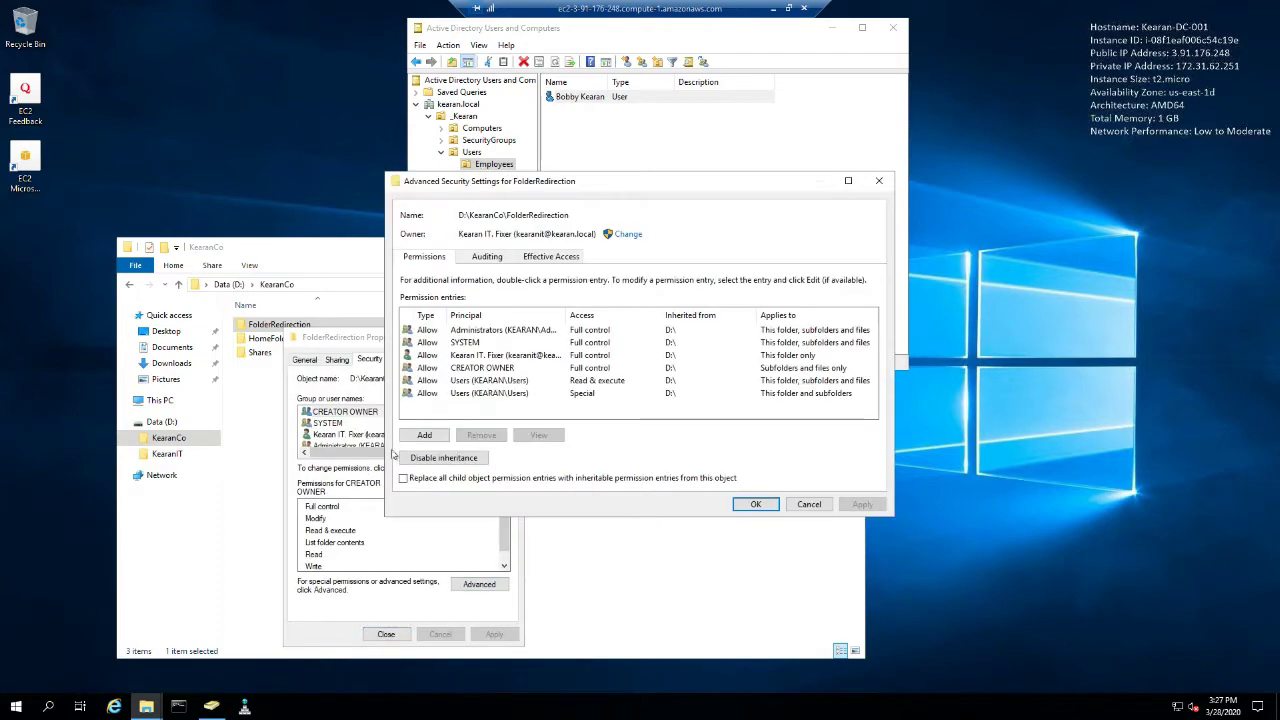
{"action": "left_click", "coordinate": [444, 458]}
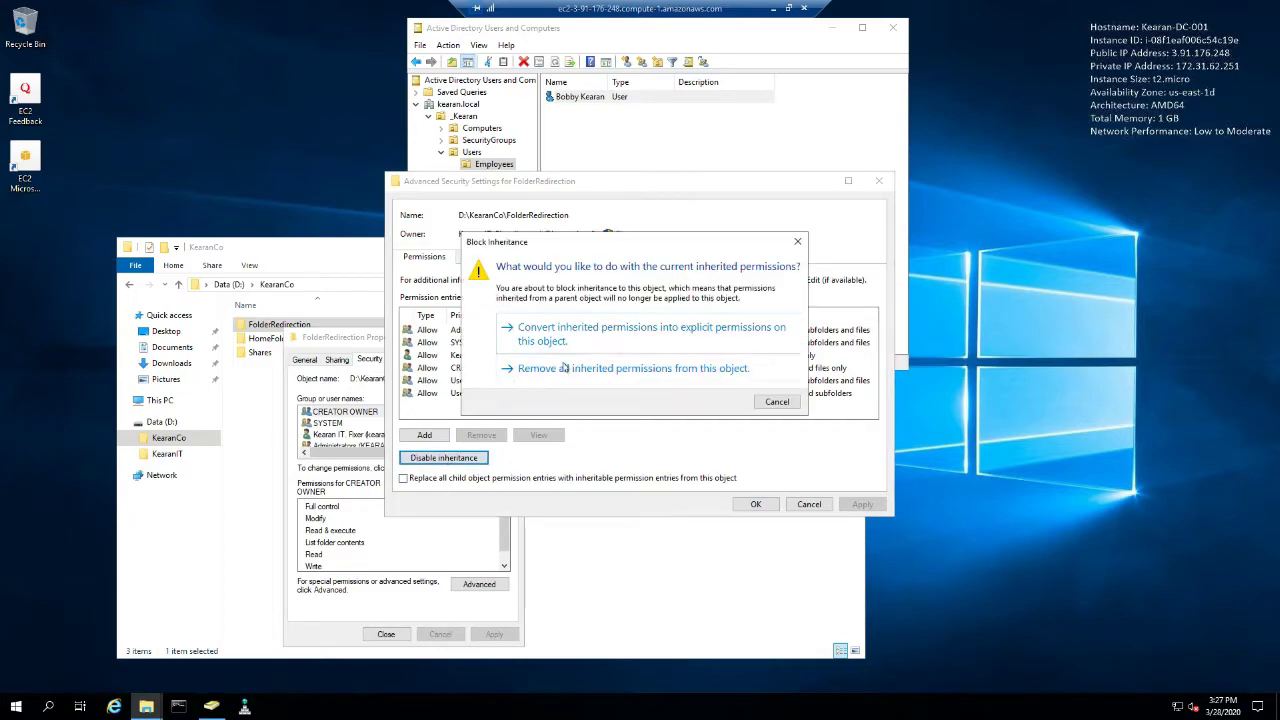
{"action": "left_click", "coordinate": [574, 334]}
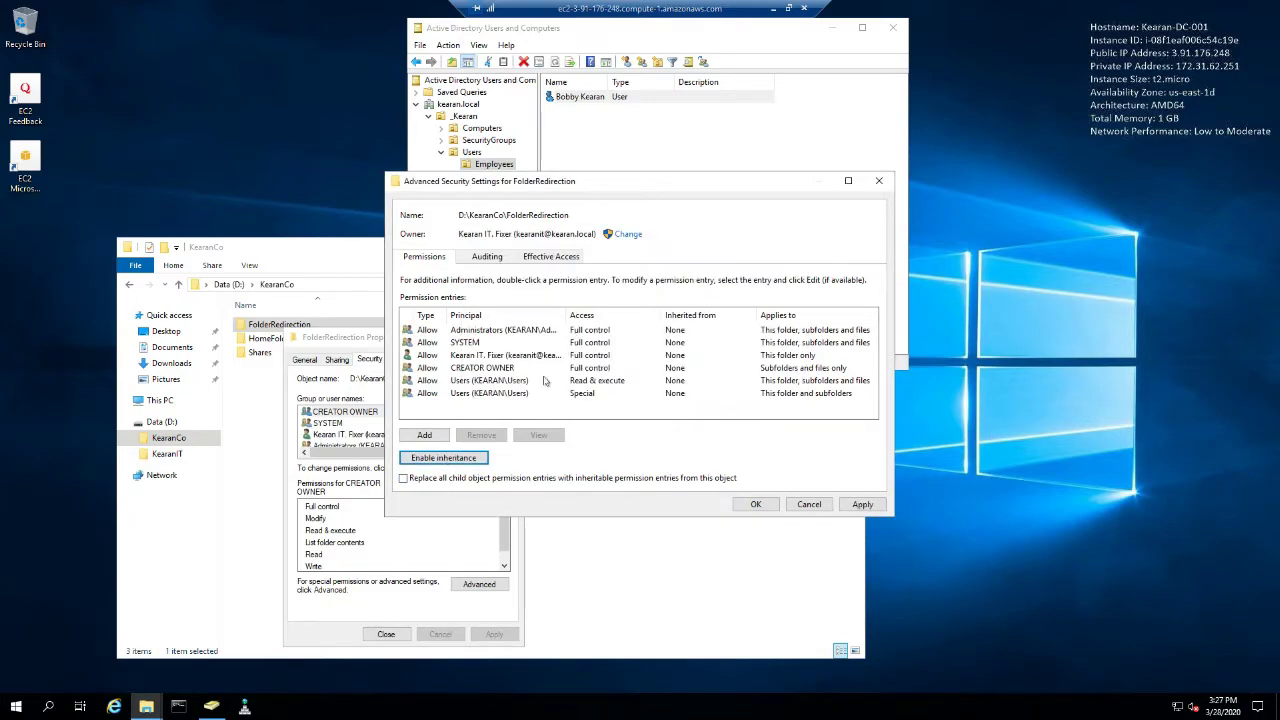
Remove both Users permission entries from the FolderRedirection folder.
{"action": "left_click", "coordinate": [522, 395]}
{"action": "left_click", "coordinate": [502, 434]}
{"action": "left_click", "coordinate": [490, 381]}
{"action": "left_click", "coordinate": [487, 436]}
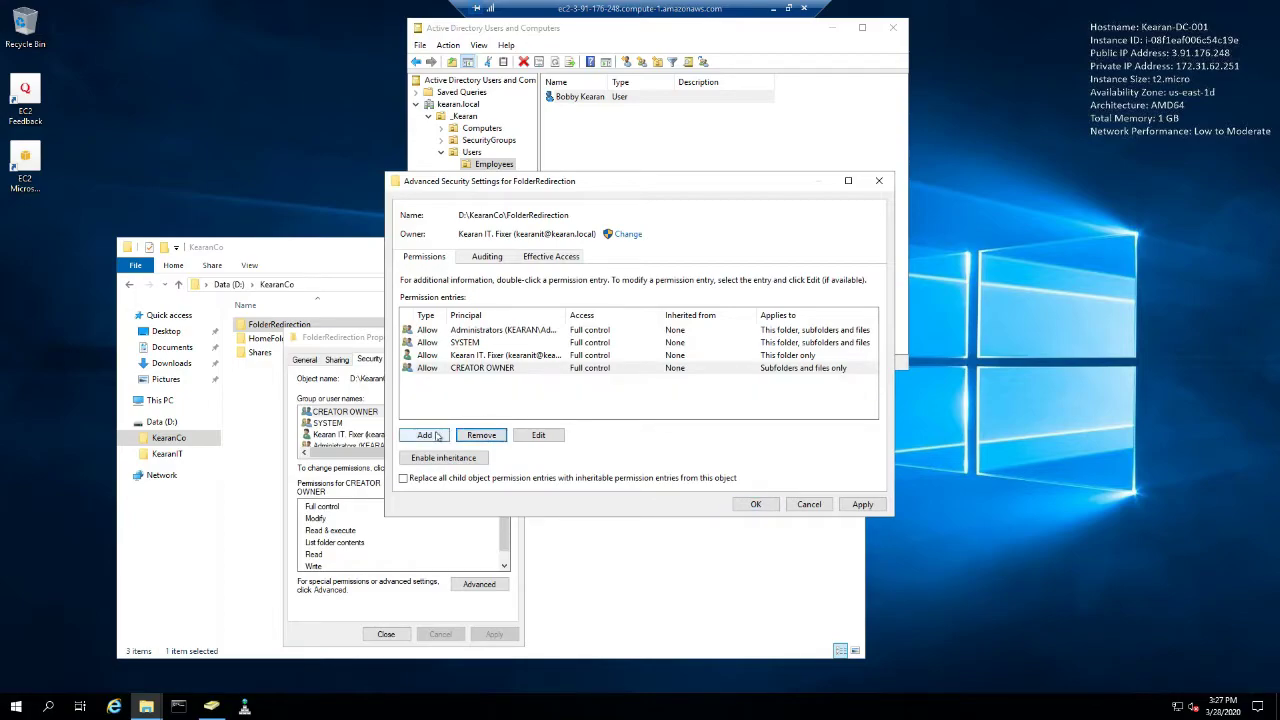
Create a global security group named FolderRedirection in the SecurityGroups organizational unit of Active Directory.
{"action": "left_click", "coordinate": [506, 26]}
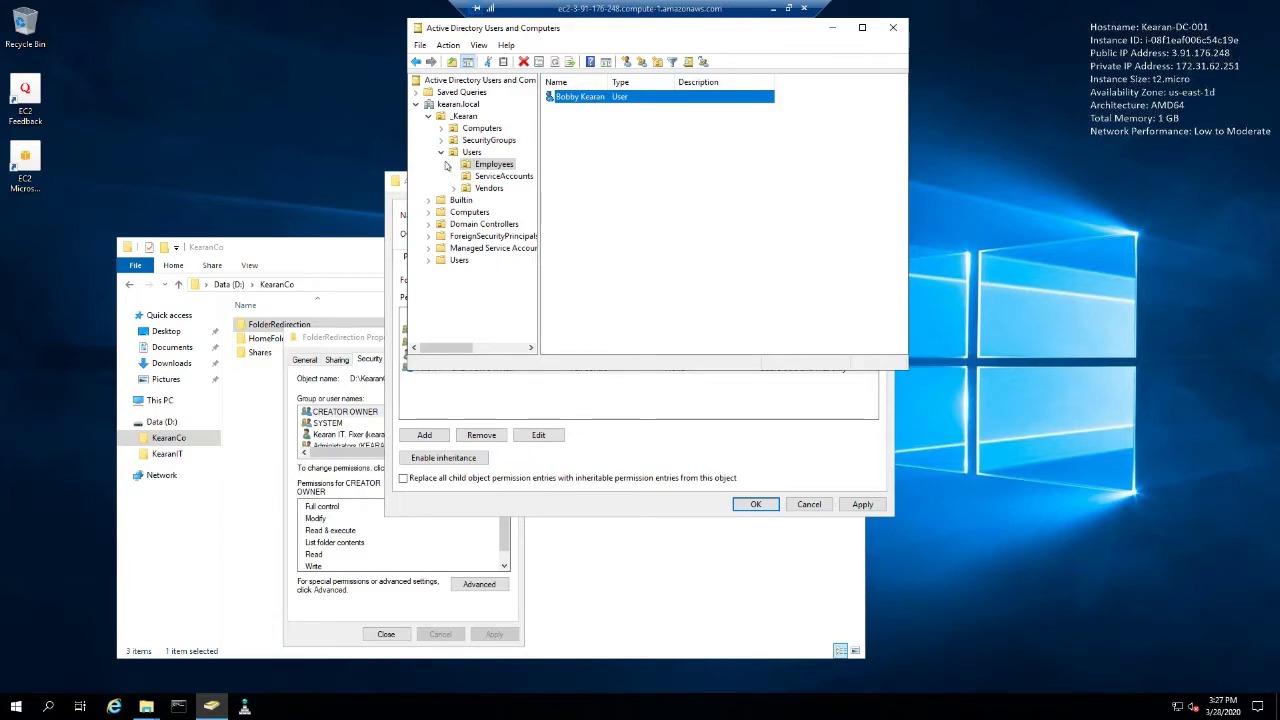
{"action": "left_click", "coordinate": [488, 140]}
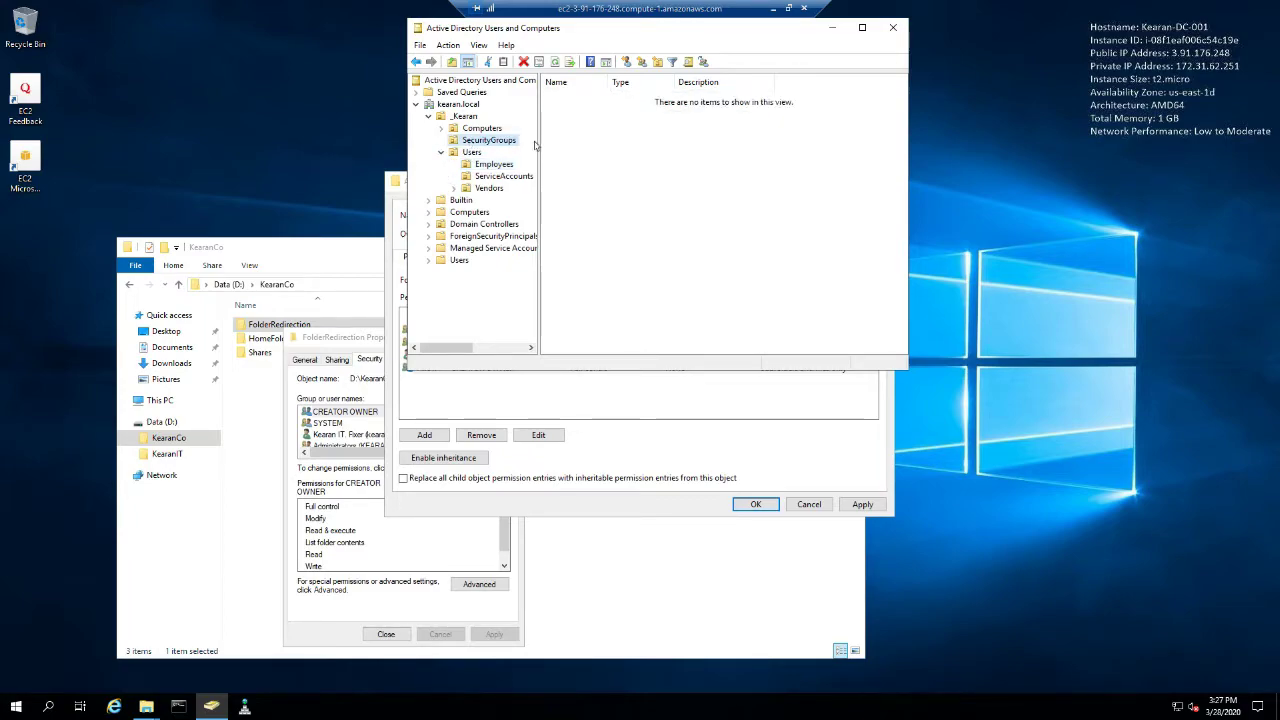
{"action": "right_click", "coordinate": [581, 143]}
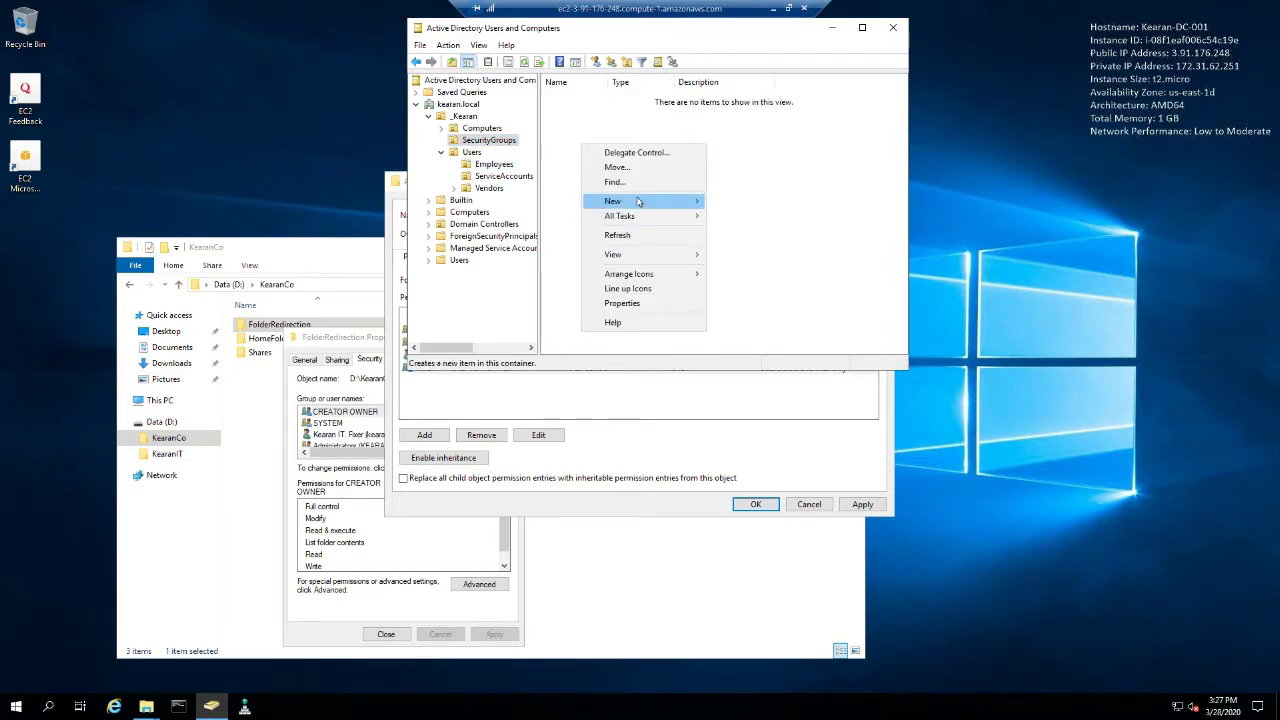
{"action": "mouse_move", "coordinate": [664, 205]}
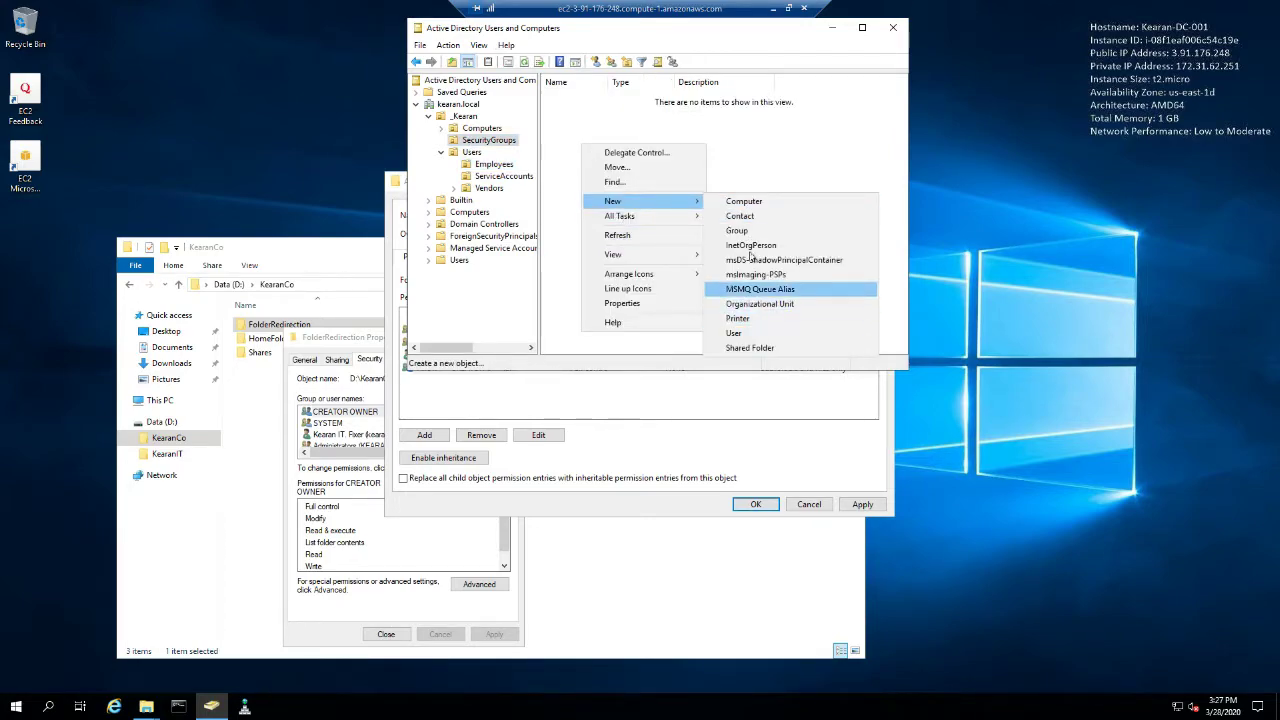
{"action": "left_click", "coordinate": [738, 231]}
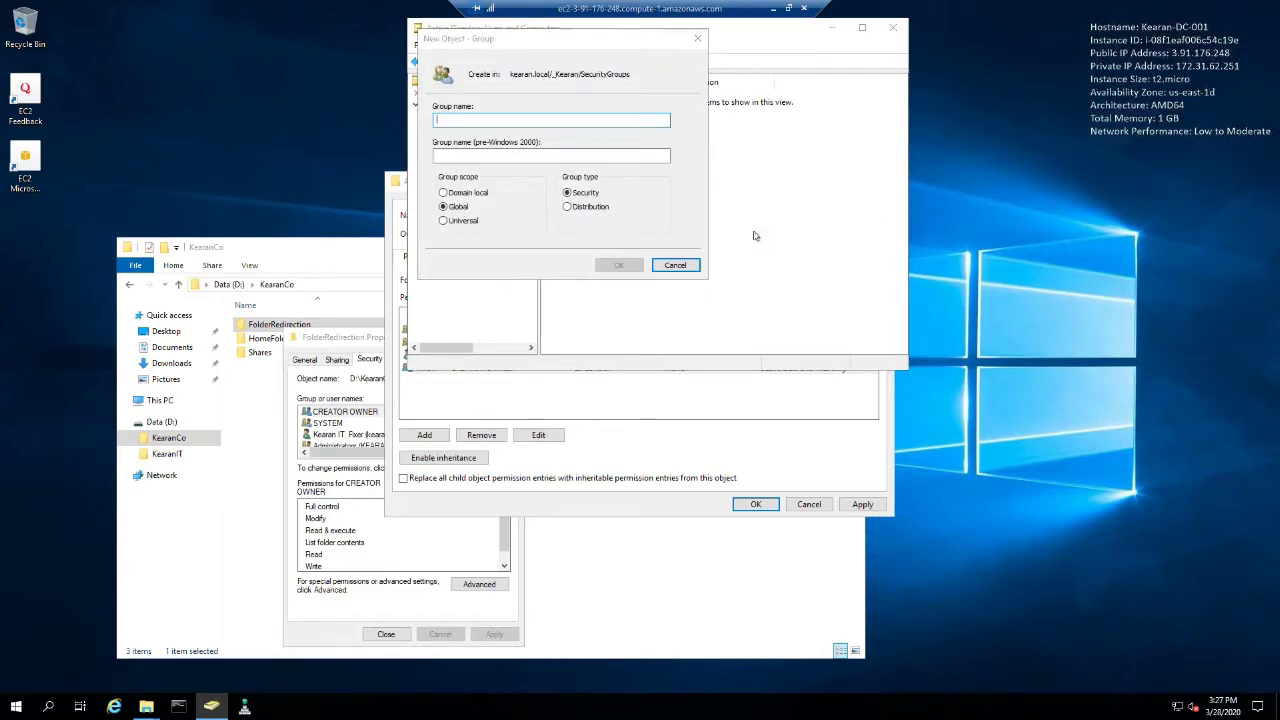
{"action": "type", "text": "Folde"}
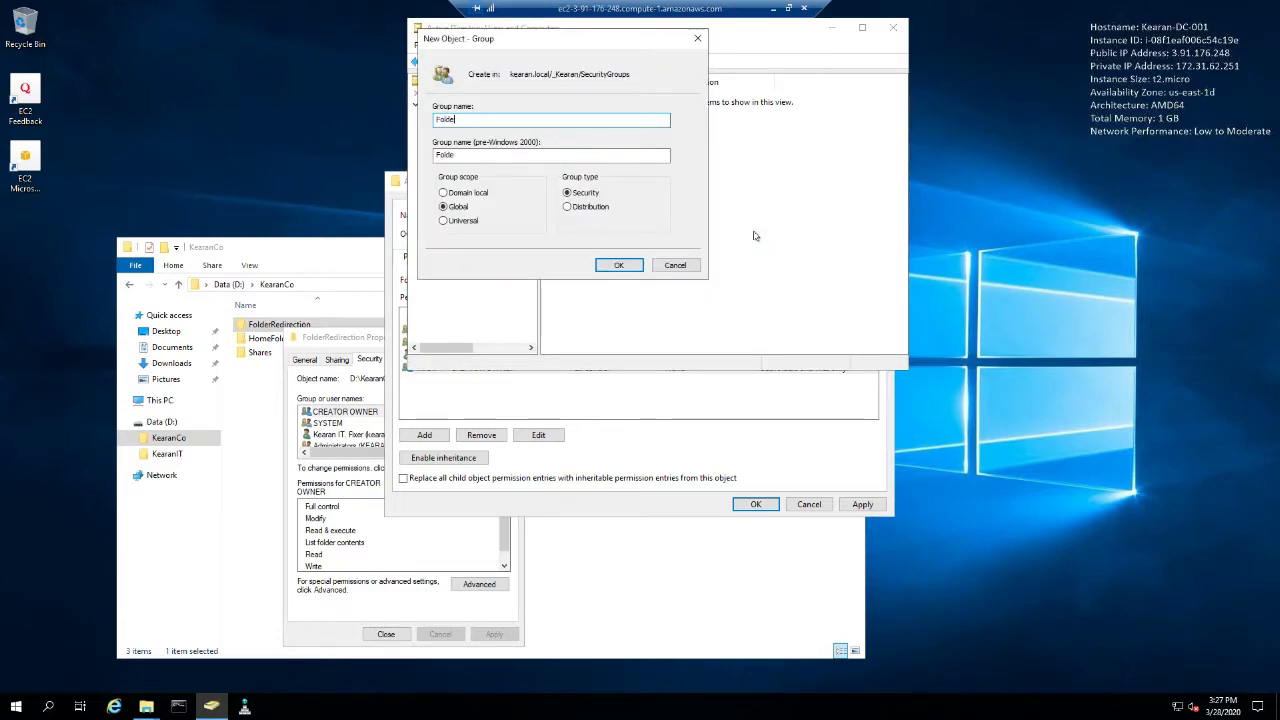
{"action": "type", "text": "rRedirection"}
{"action": "left_click", "coordinate": [620, 265]}
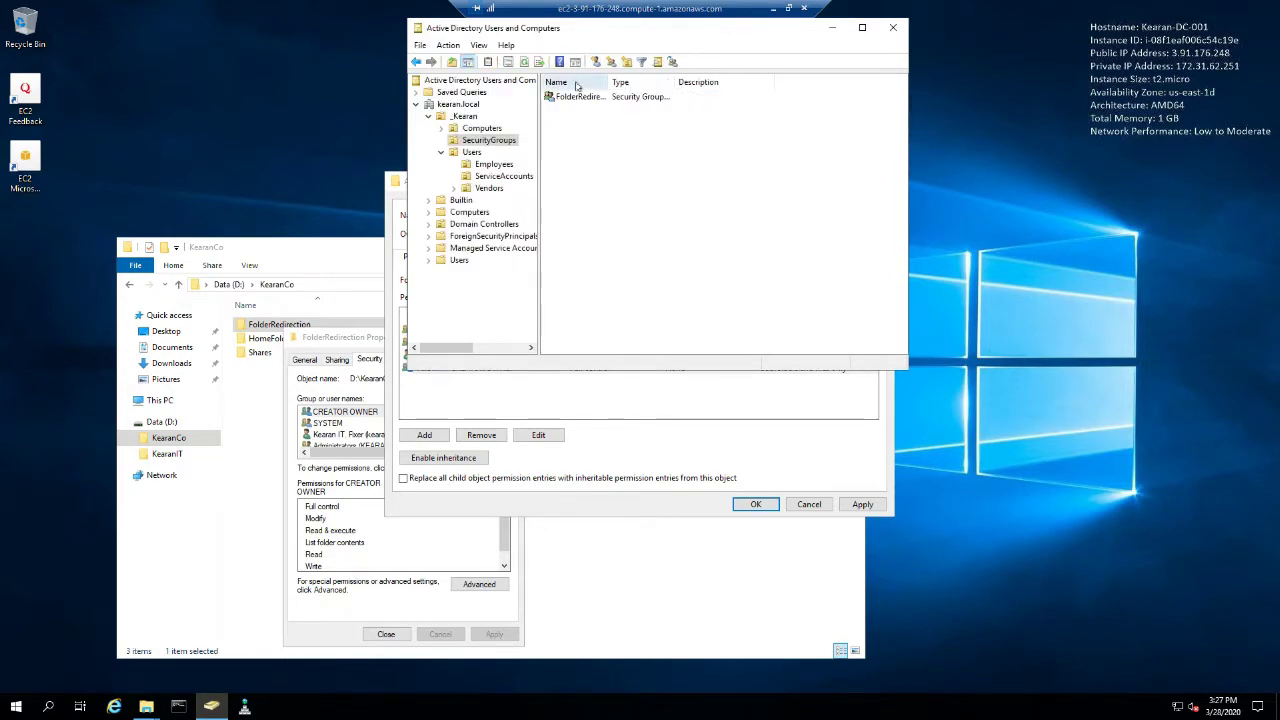
Add a permission entry to the FolderRedirection folder with the FolderRedirection group as its principal.
{"action": "left_click", "coordinate": [575, 97]}
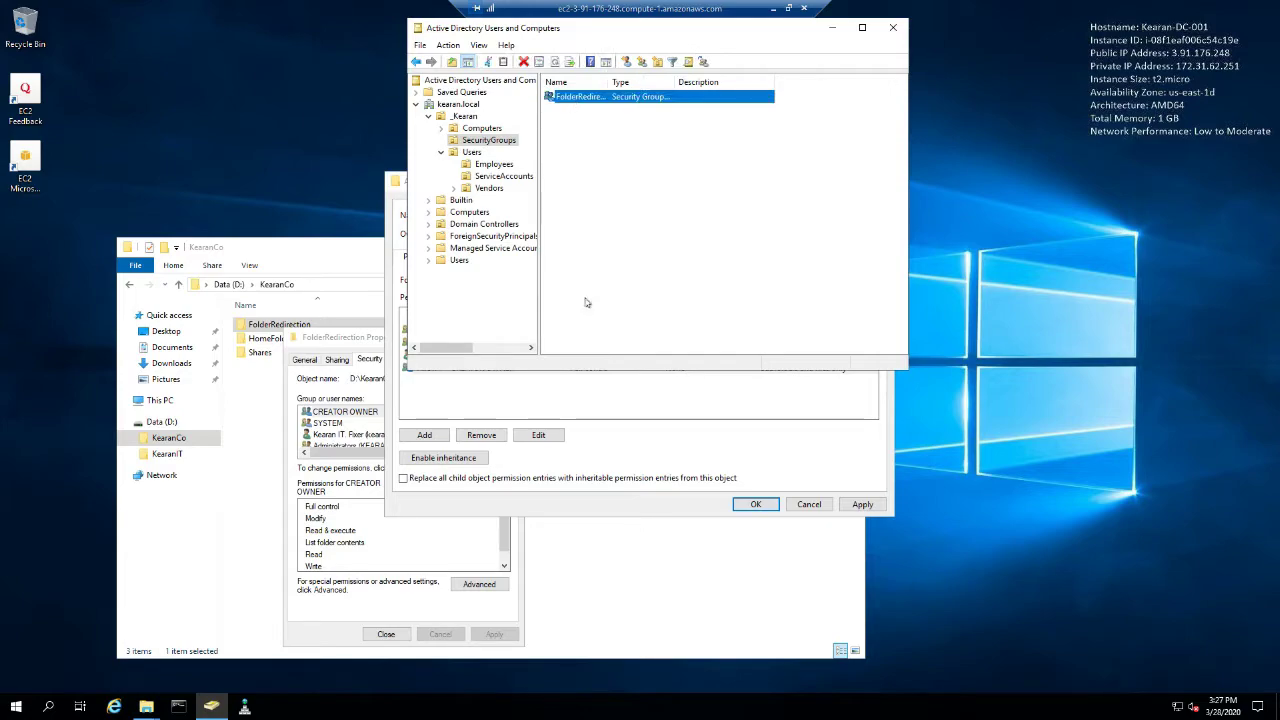
{"action": "left_click_drag", "start_coordinate": [591, 31], "coordinate": [788, 43]}
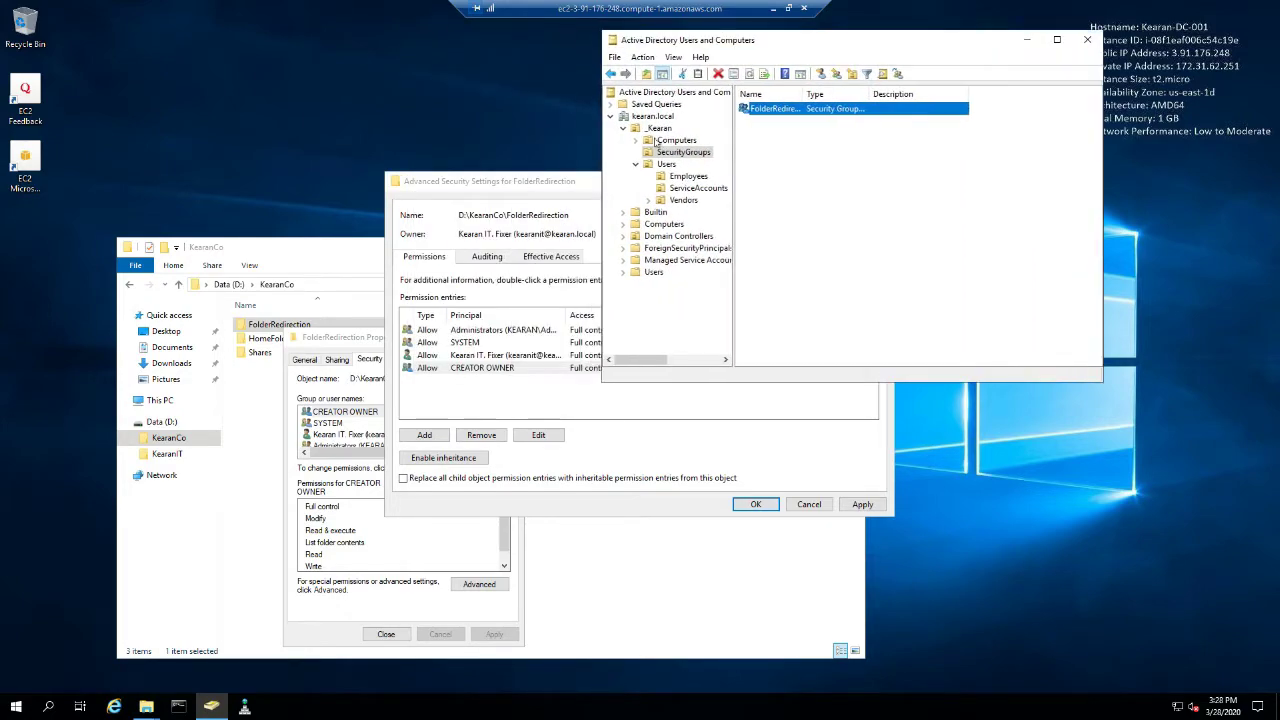
{"action": "left_click", "coordinate": [519, 174]}
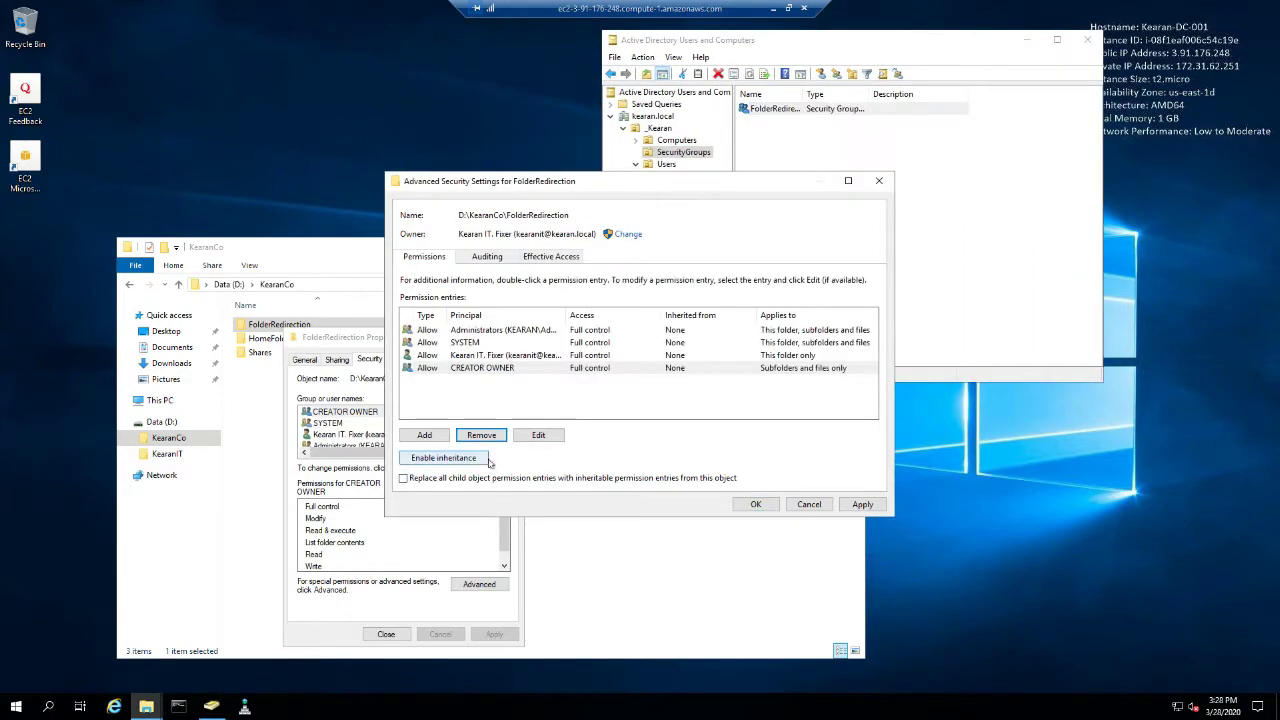
{"action": "left_click", "coordinate": [427, 437]}
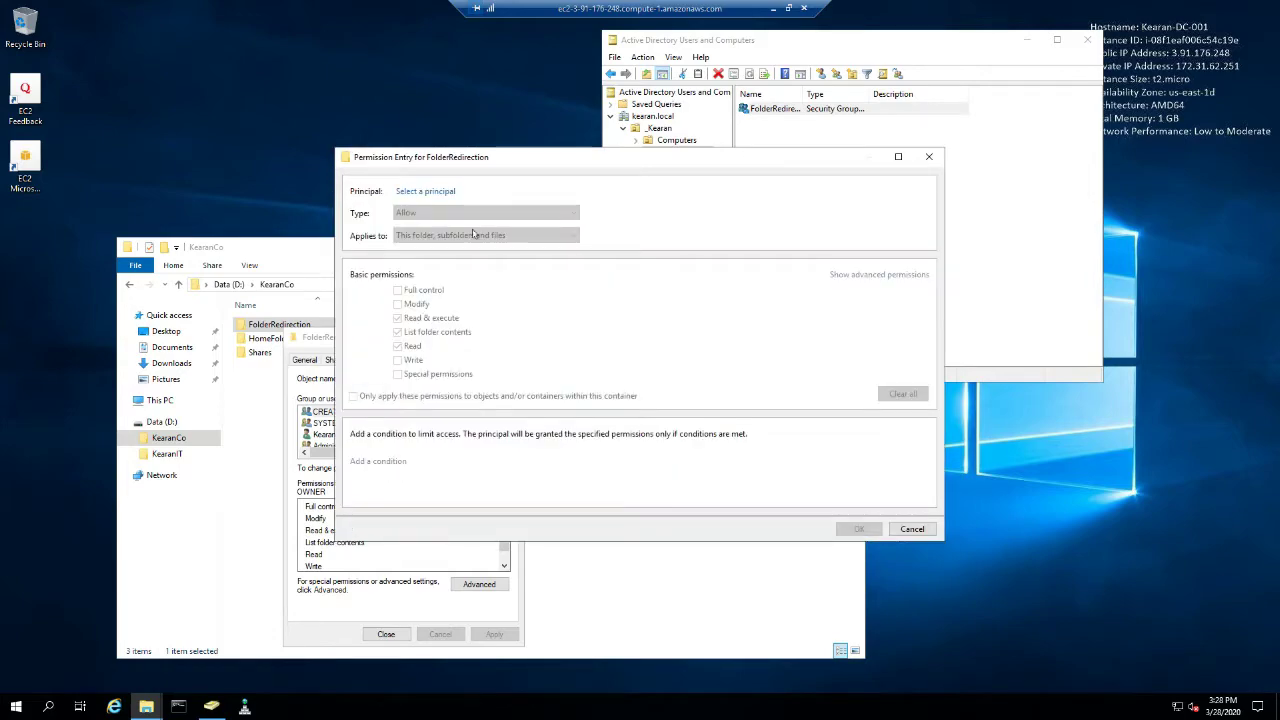
{"action": "left_click", "coordinate": [445, 196]}
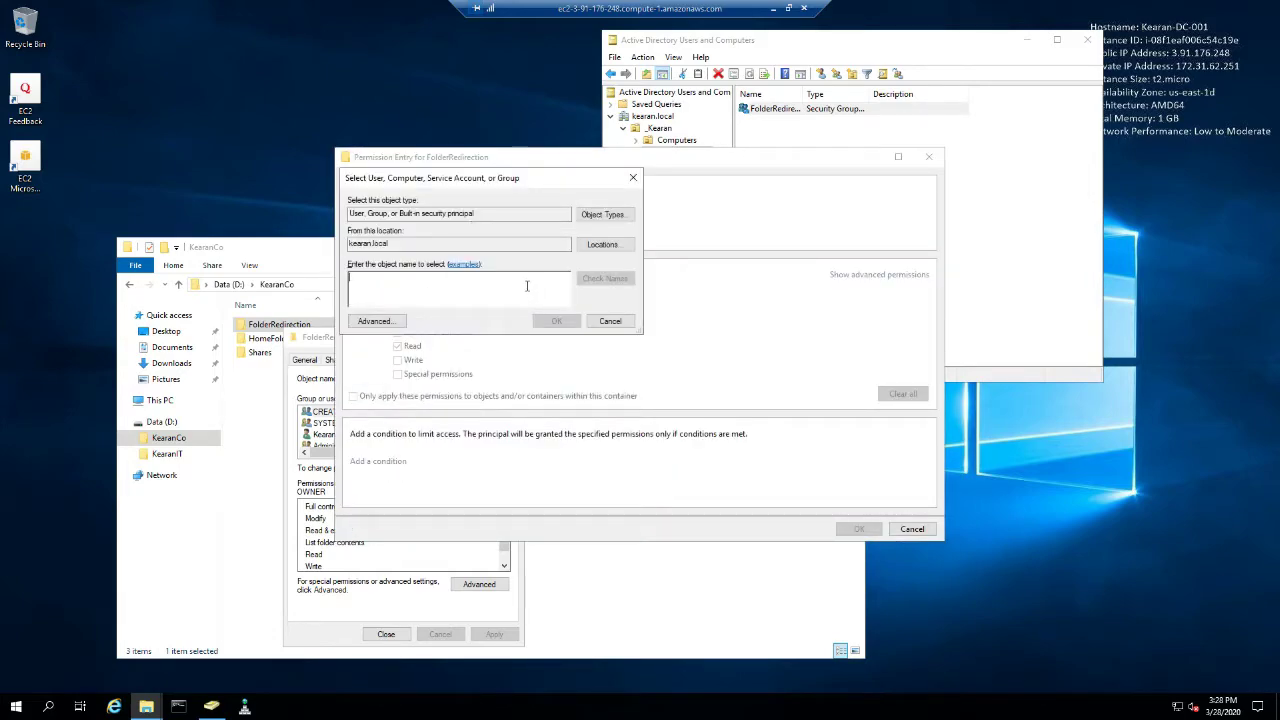
{"action": "type", "text": "FolderRedirection"}
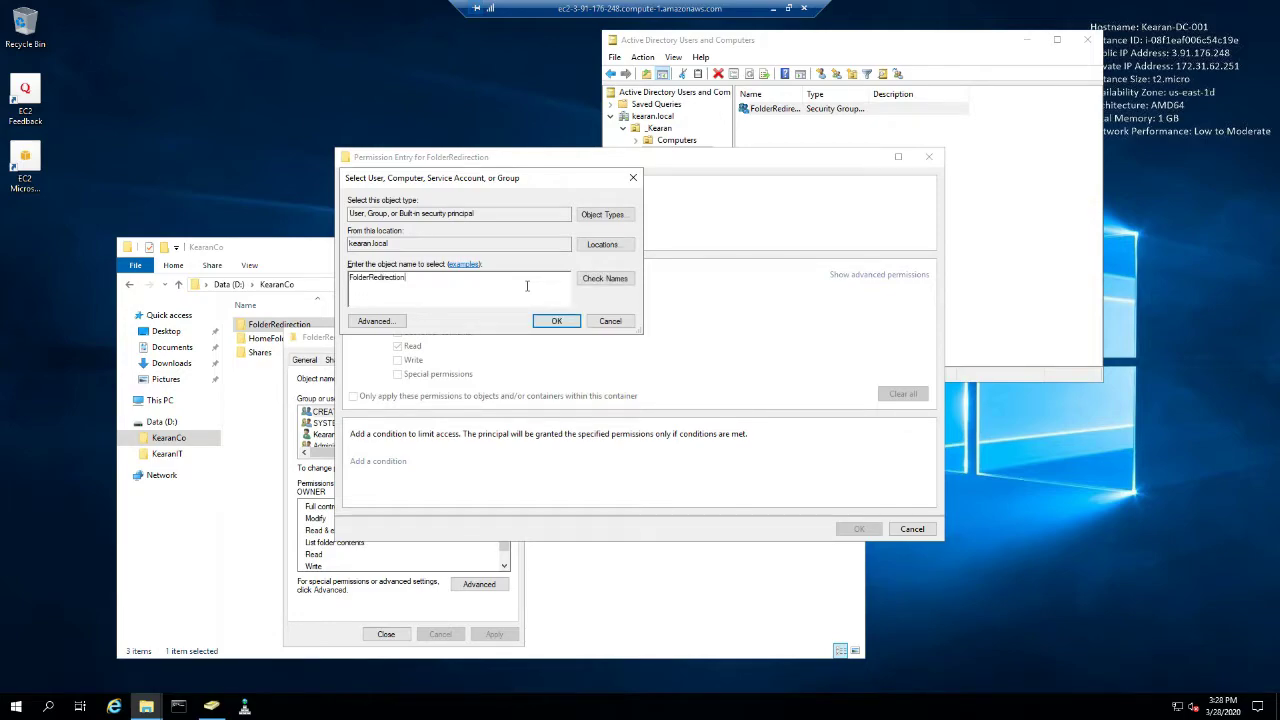
{"action": "key", "text": "Return"}
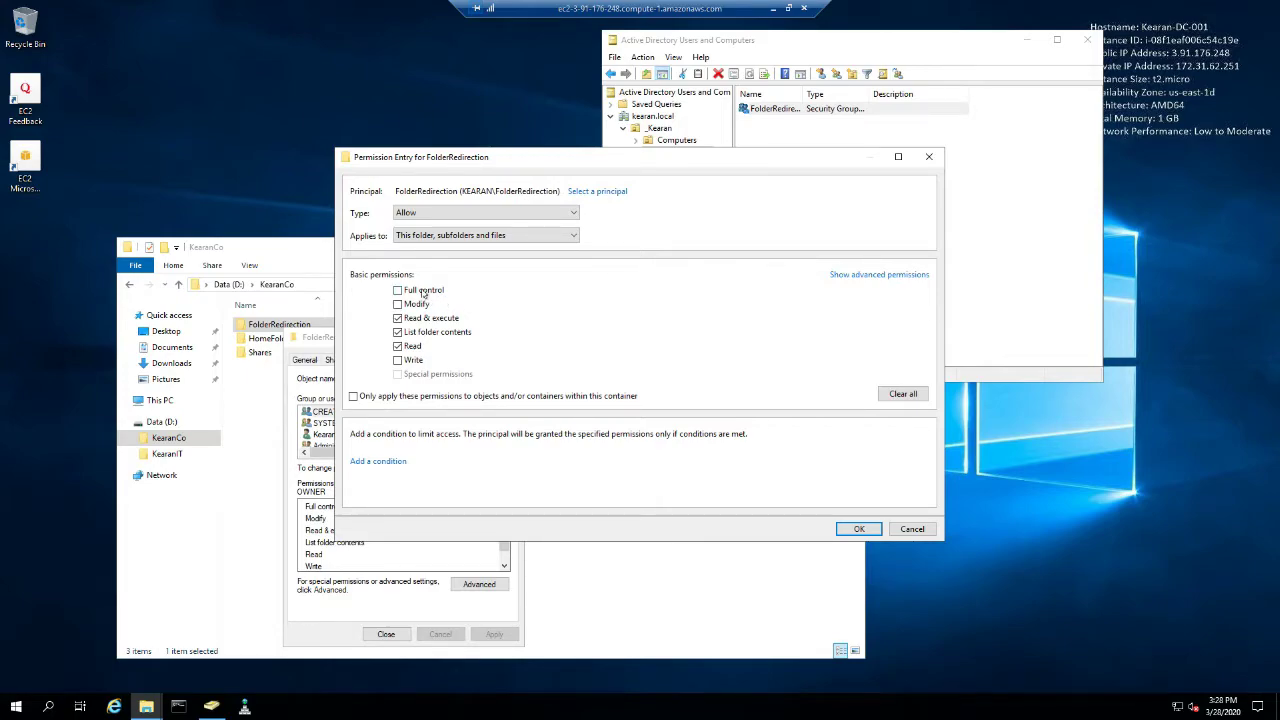
Apply the group's entry to this folder only, allow Create folders / append data, and clear Traverse folder / execute file and List folder / read data.
{"action": "left_click", "coordinate": [857, 276]}
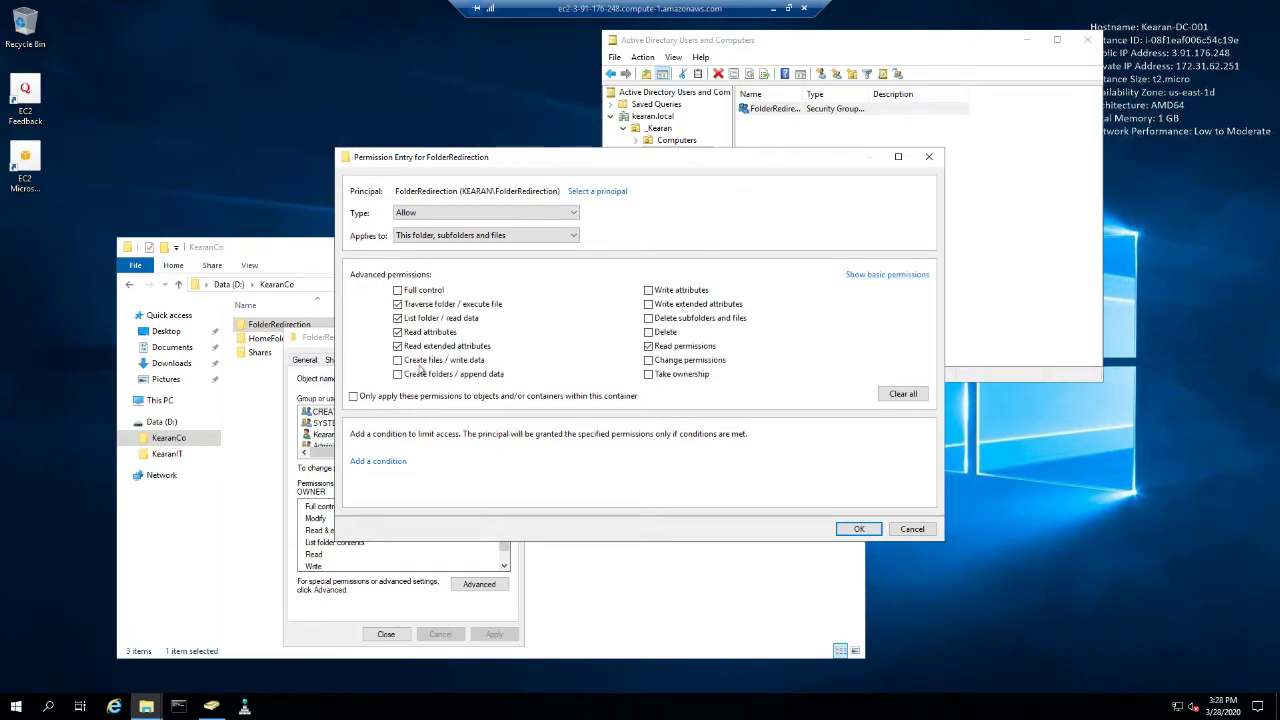
{"action": "left_click", "coordinate": [398, 374]}
{"action": "left_click", "coordinate": [518, 236]}
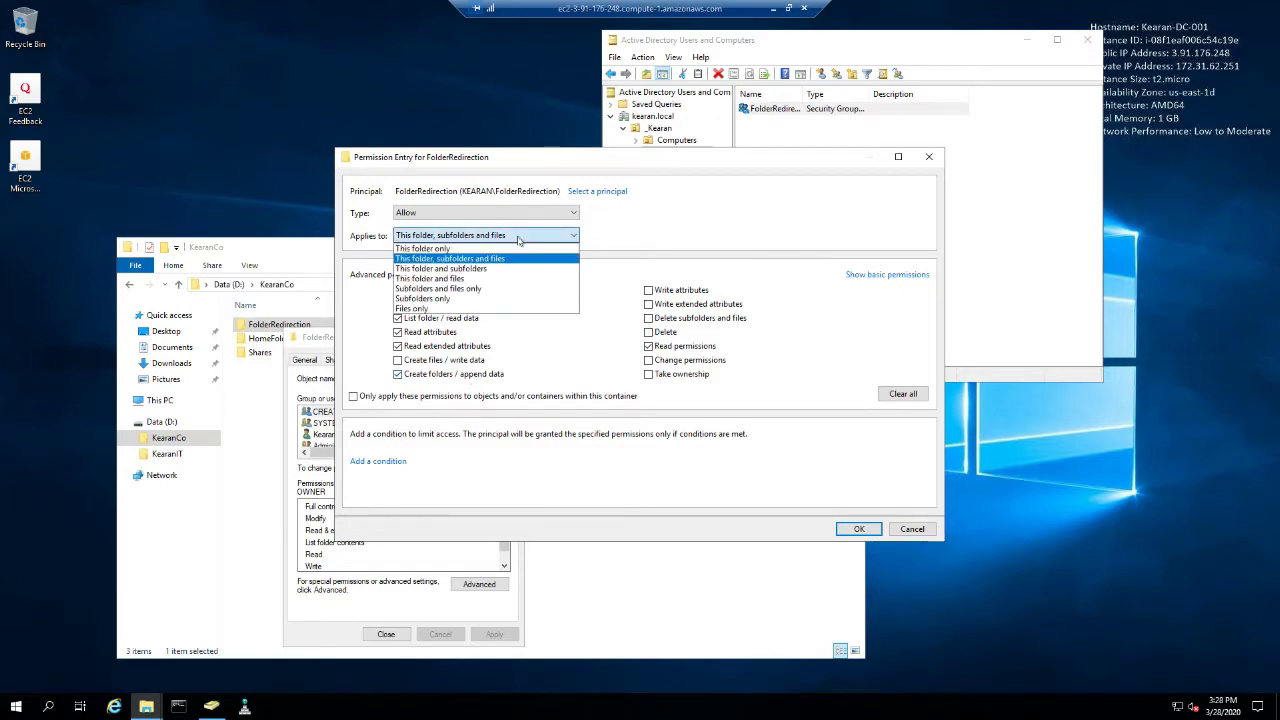
{"action": "left_click", "coordinate": [519, 251]}
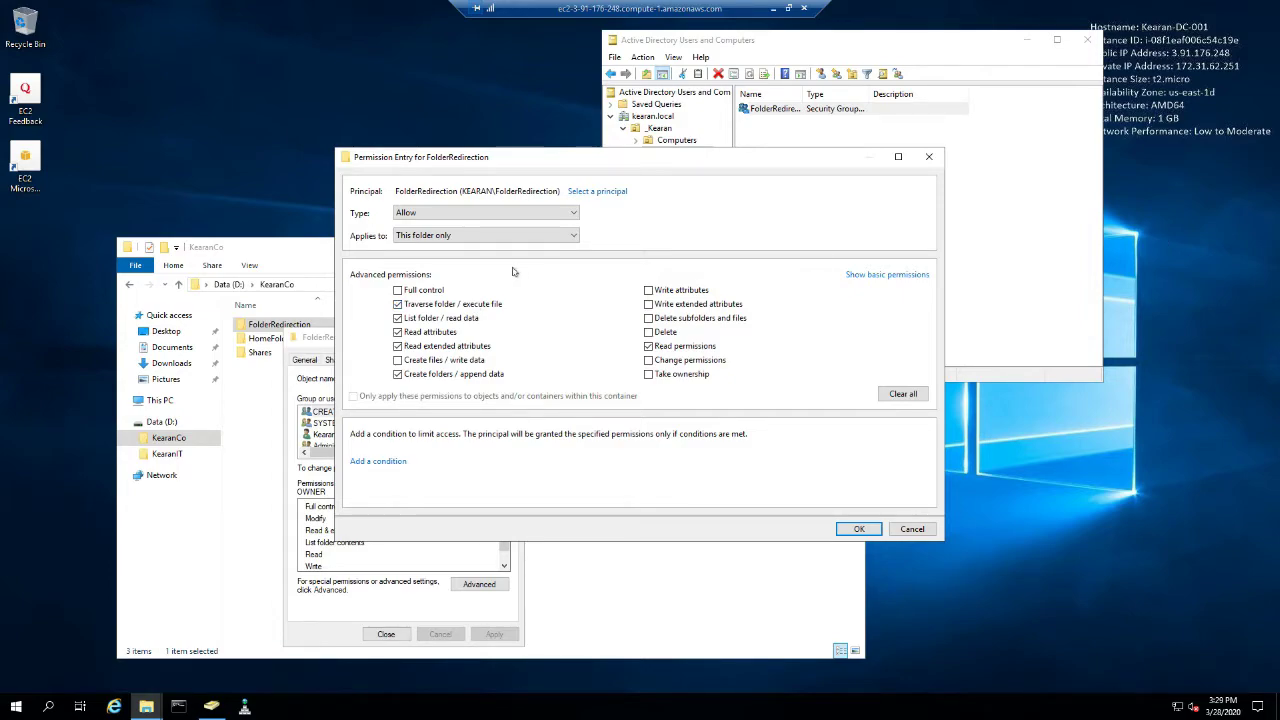
{"action": "left_click", "coordinate": [397, 304]}
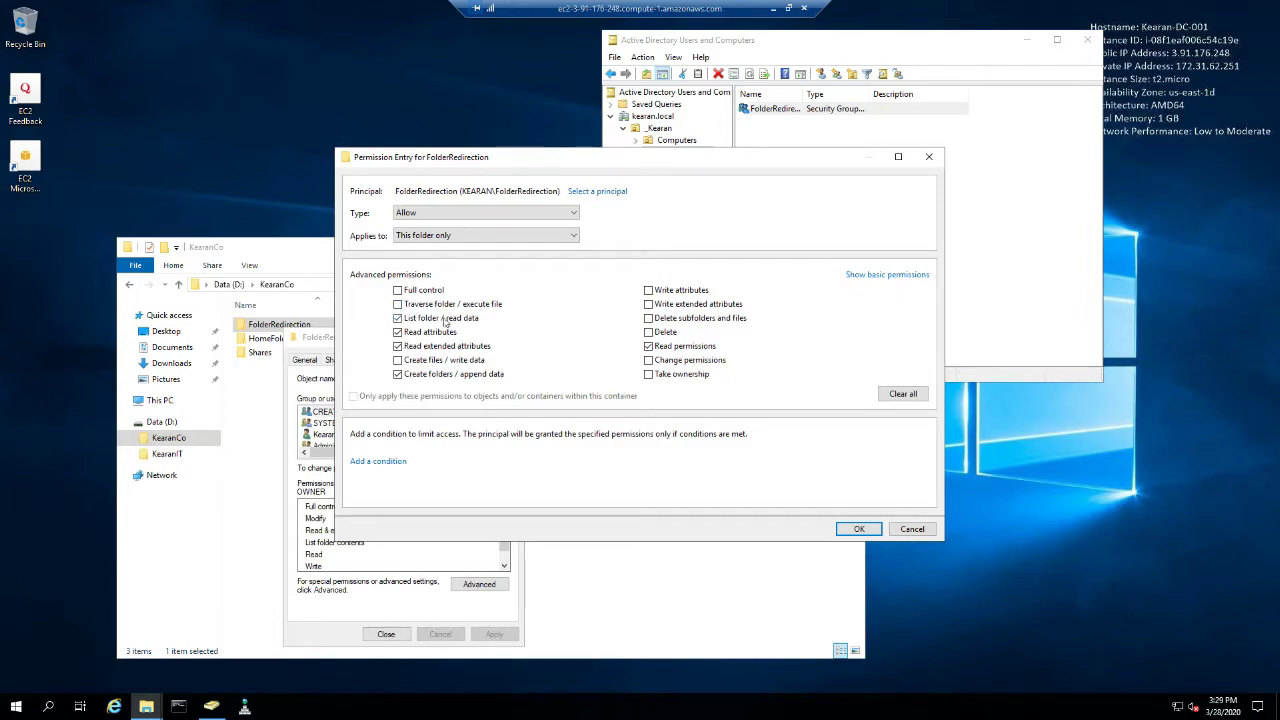
{"action": "left_click", "coordinate": [399, 320]}
{"action": "left_click", "coordinate": [859, 529]}
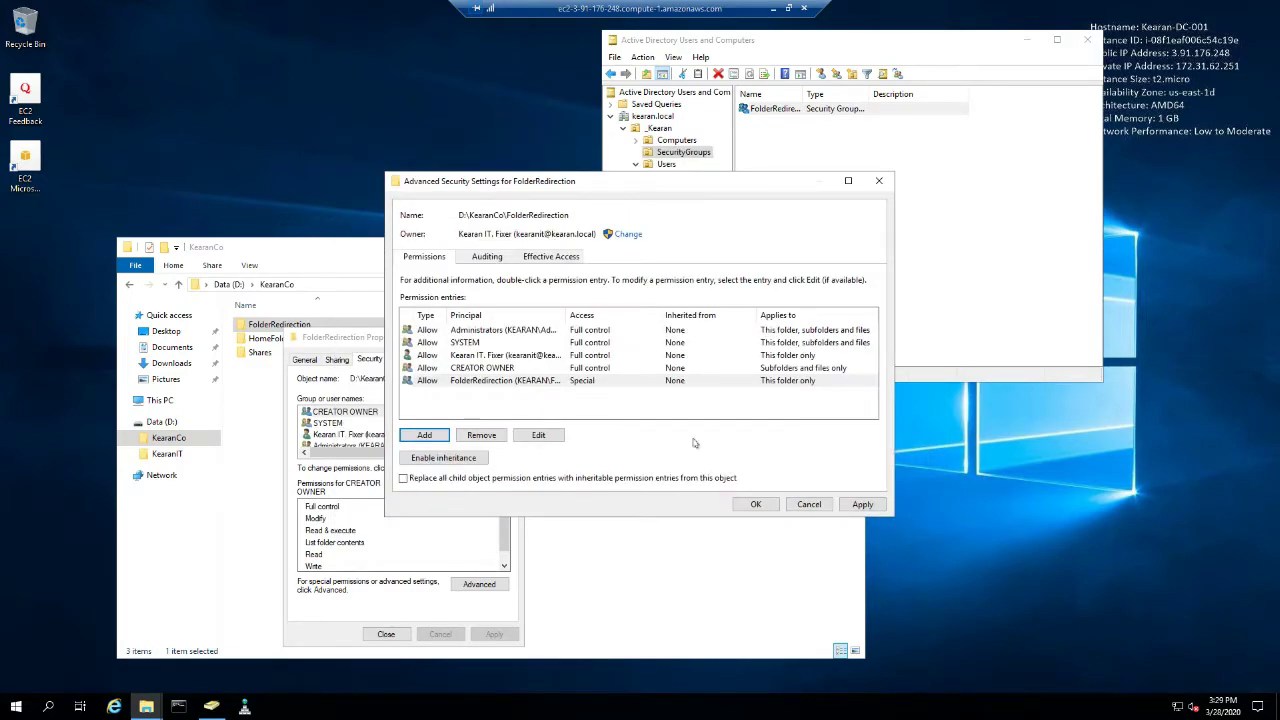
Confirm the advanced permission changes on the FolderRedirection folder and close its properties.
{"action": "left_click", "coordinate": [757, 505]}
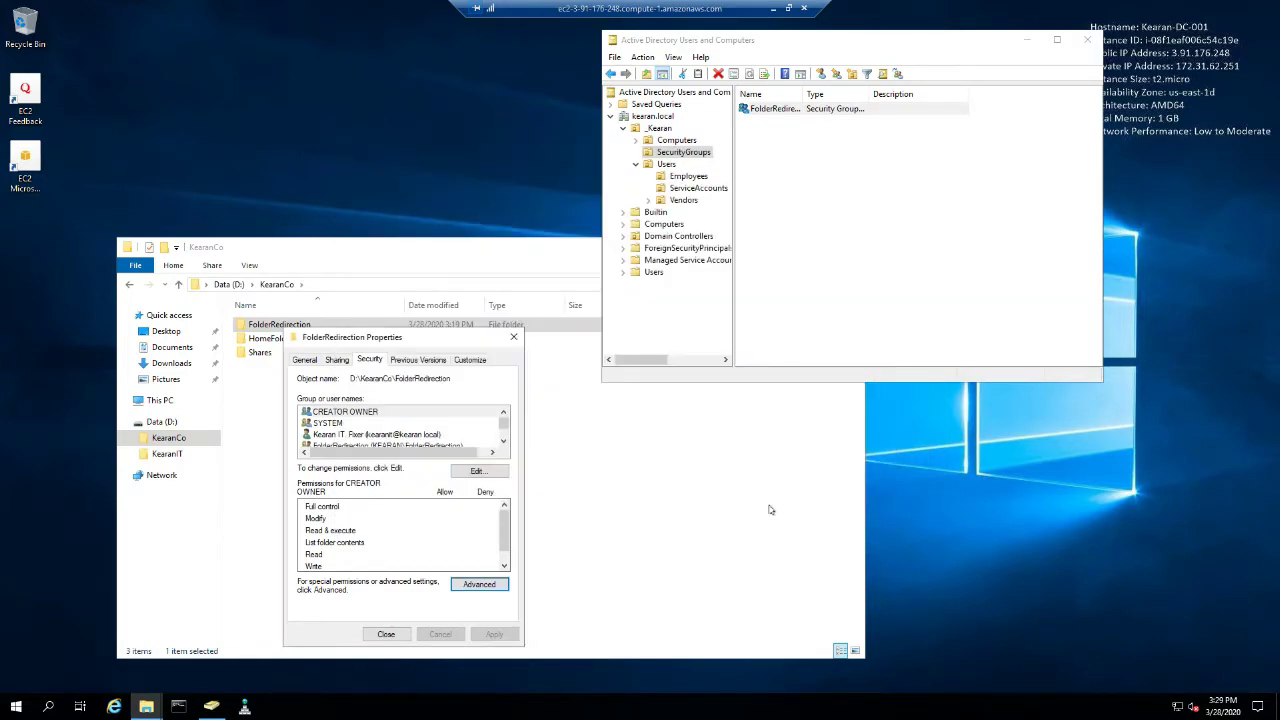
{"action": "left_click", "coordinate": [392, 634]}
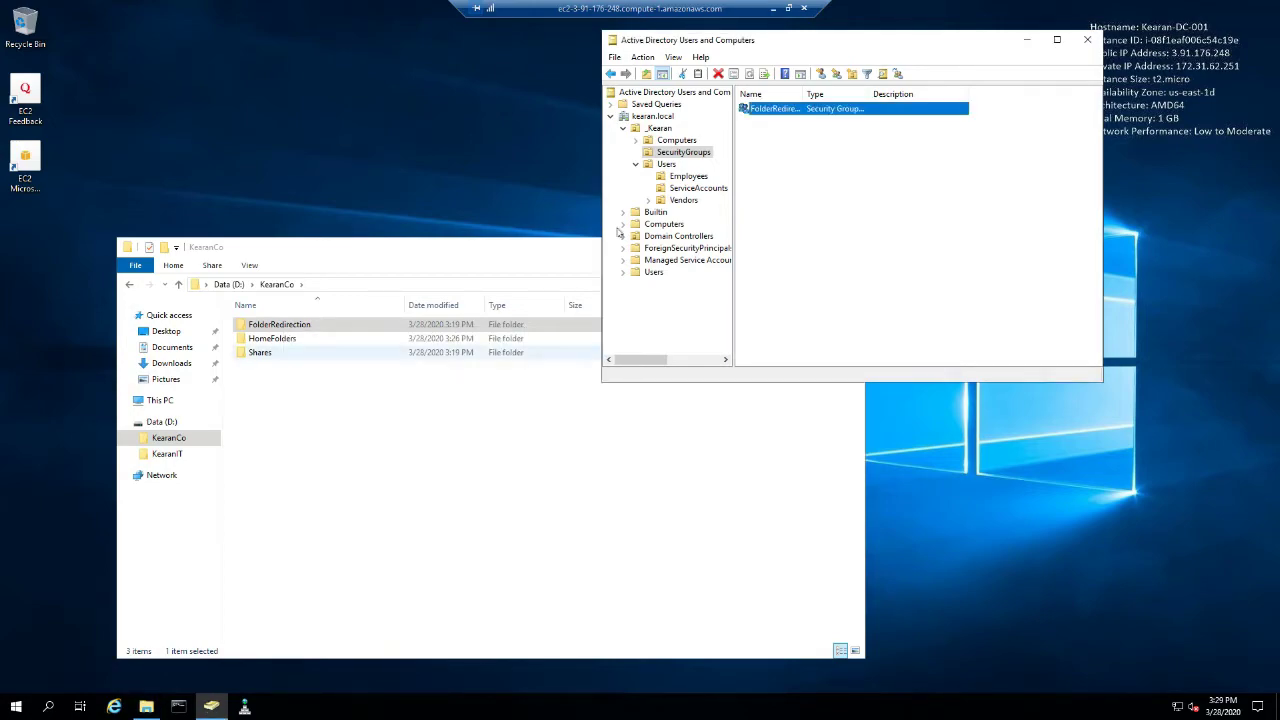
Clear Traverse folder / execute file in the Authenticated Users permission entry of the HomeFolders folder and apply it, continuing past any errors.
{"action": "right_click", "coordinate": [272, 340]}
{"action": "left_click", "coordinate": [320, 563]}
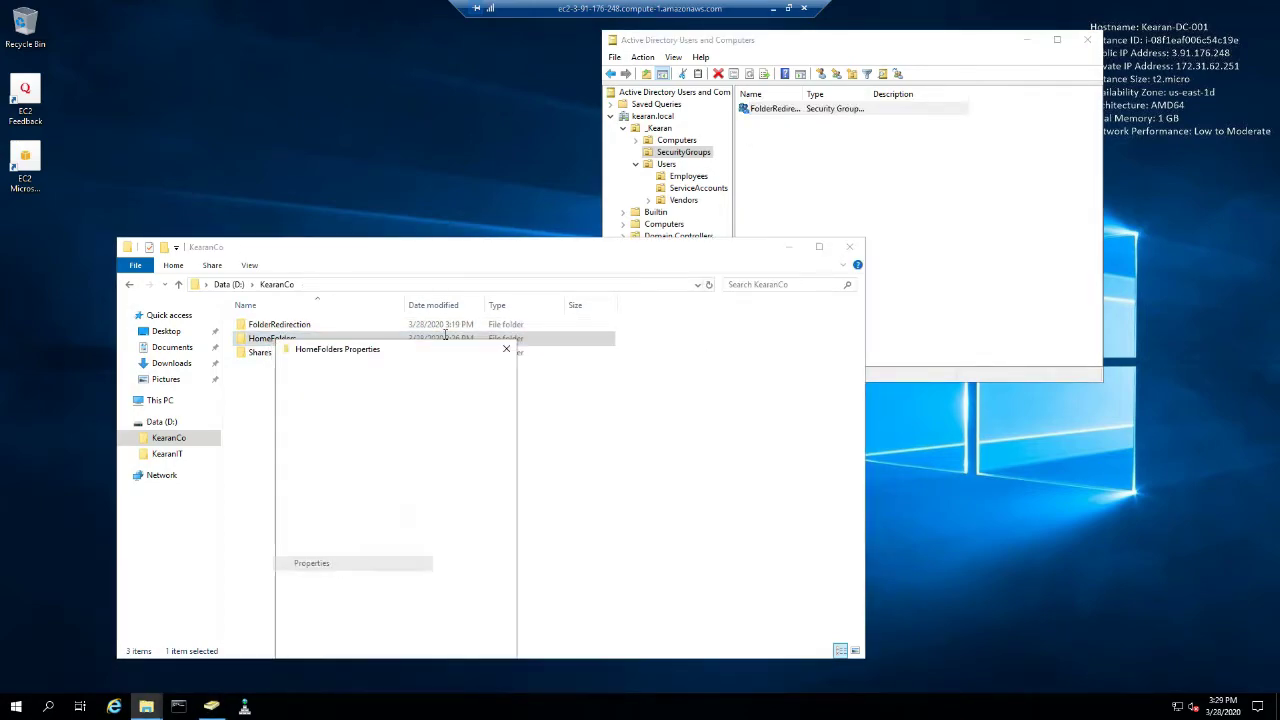
{"action": "left_click", "coordinate": [362, 372]}
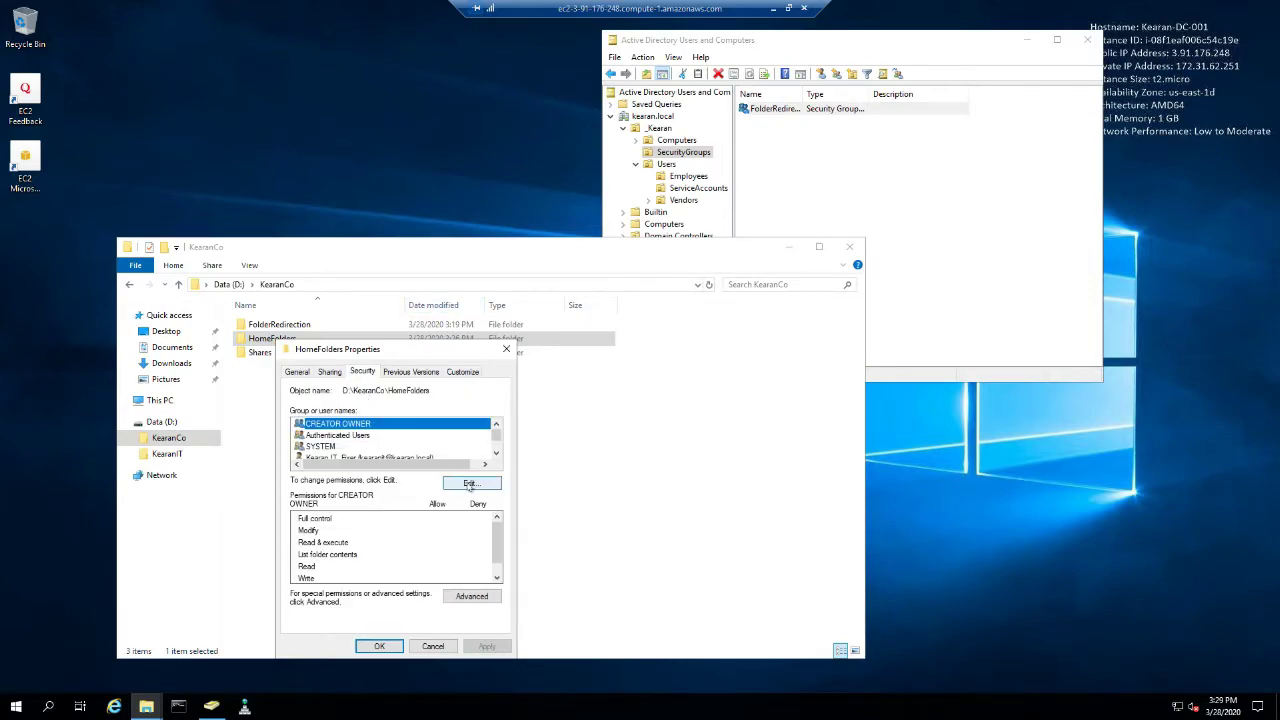
{"action": "left_click", "coordinate": [472, 596]}
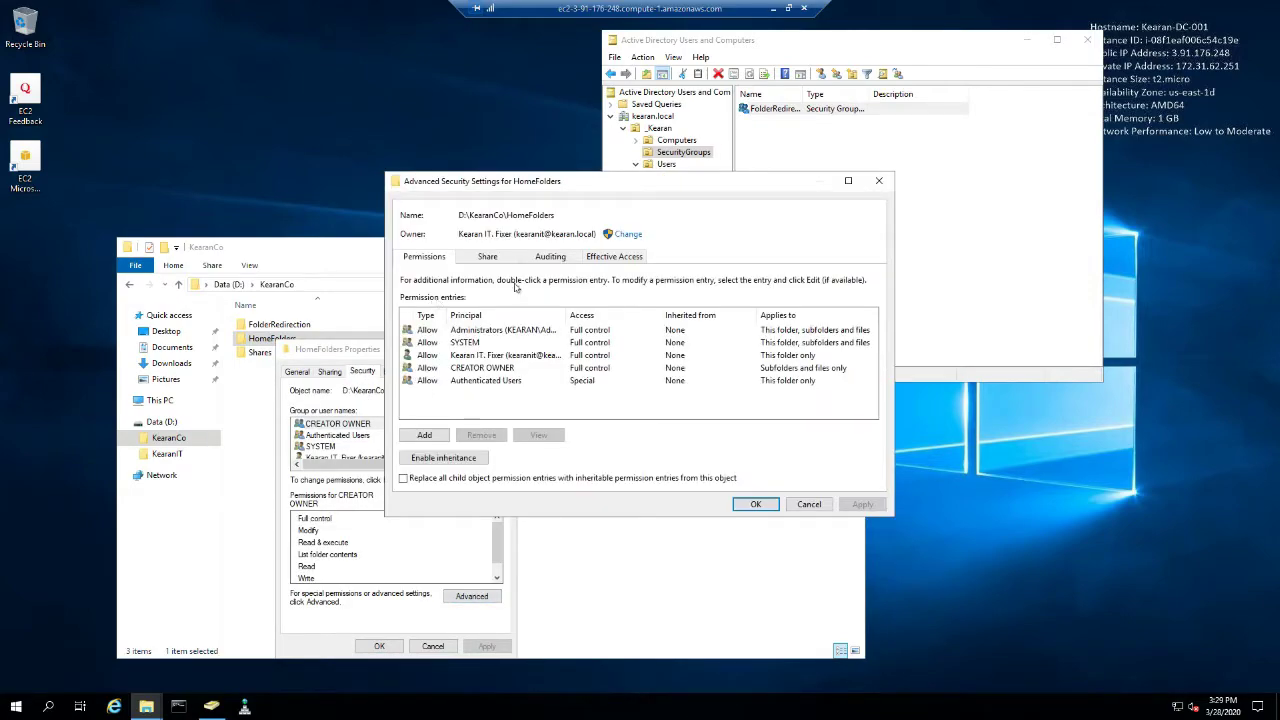
{"action": "double_click", "coordinate": [486, 381]}
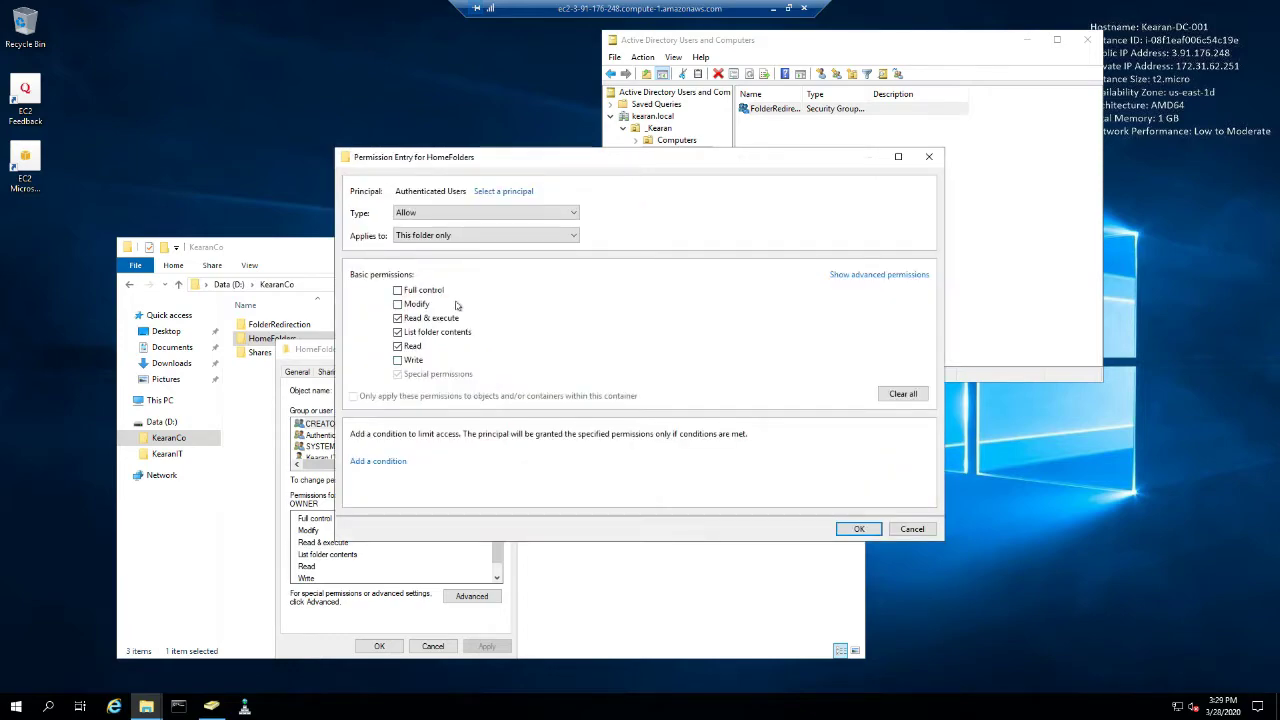
{"action": "left_click", "coordinate": [850, 275]}
{"action": "left_click", "coordinate": [397, 304]}
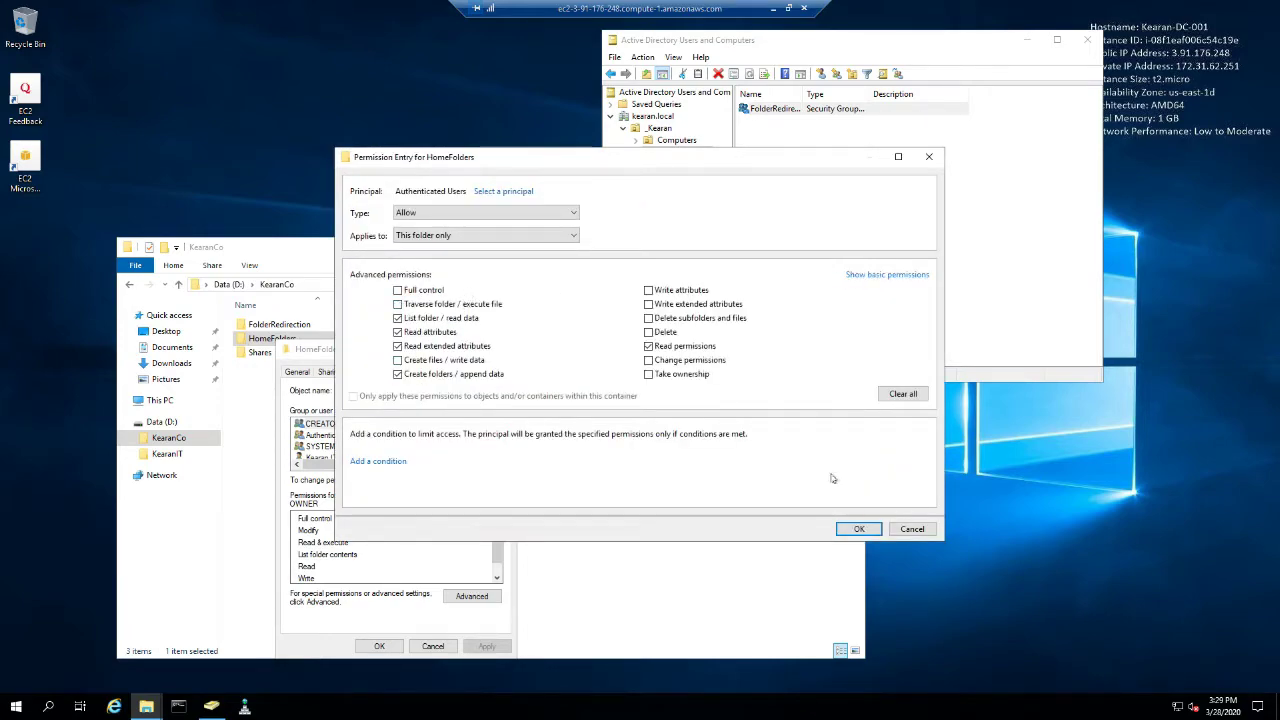
{"action": "left_click", "coordinate": [857, 529]}
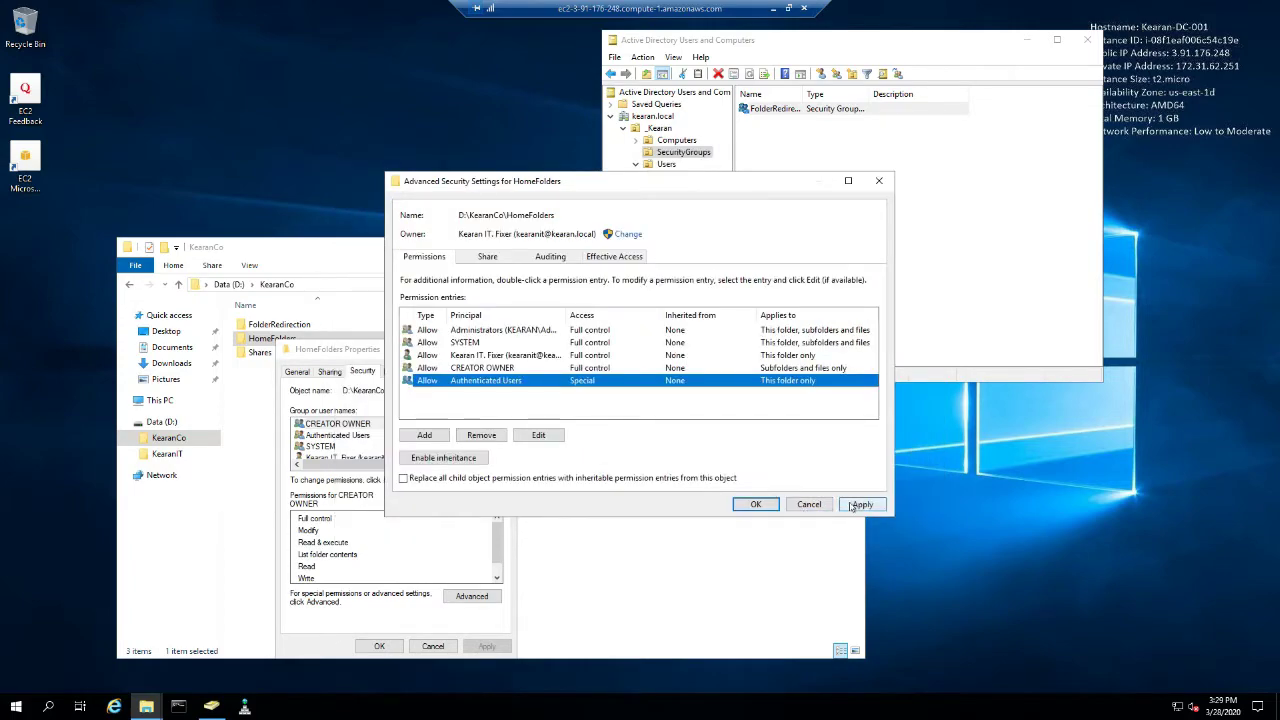
{"action": "left_click", "coordinate": [862, 504]}
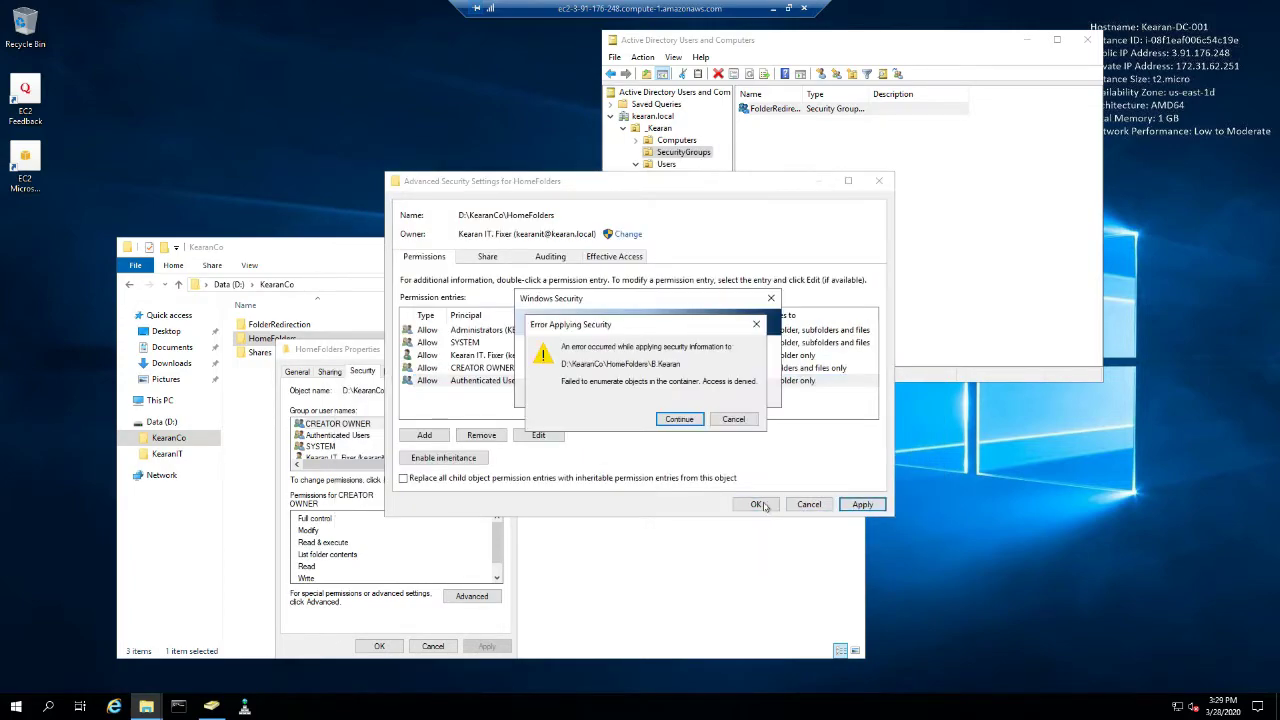
{"action": "left_click", "coordinate": [690, 424]}
{"action": "left_click", "coordinate": [704, 418]}
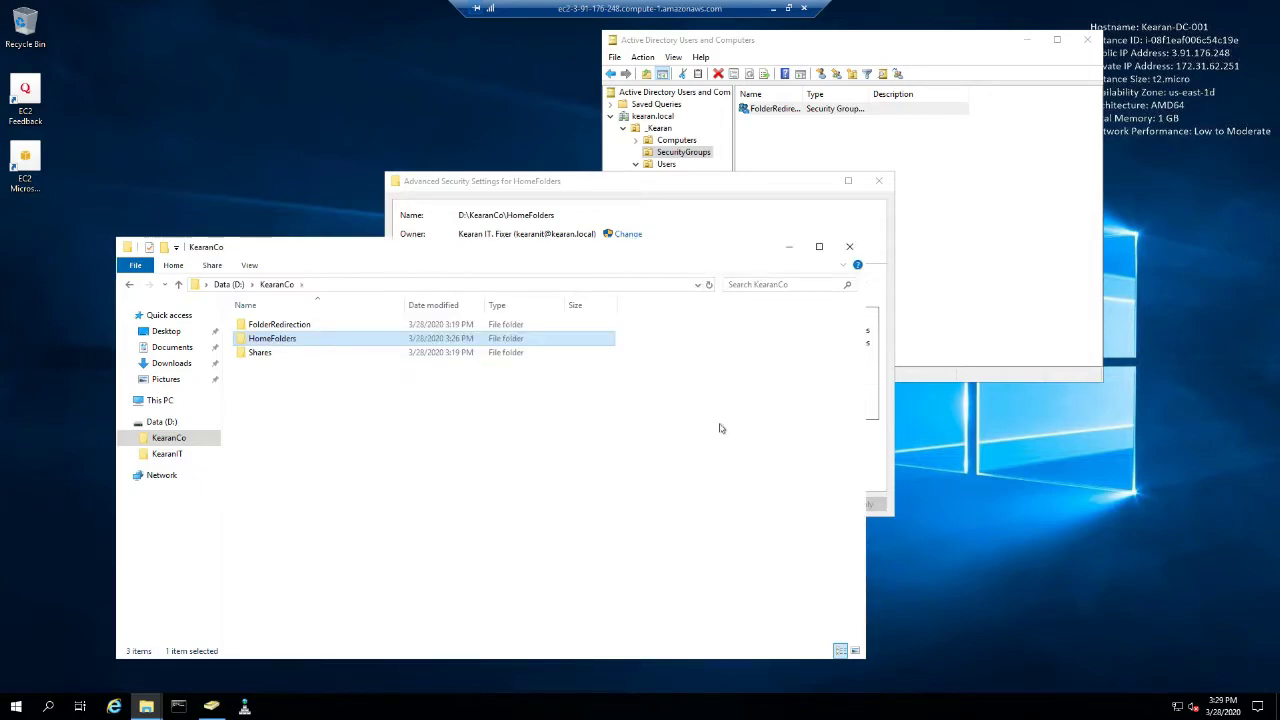
Close the KearanCo folder window and the HomeFolders security and properties dialogs.
{"action": "left_click", "coordinate": [845, 250]}
{"action": "left_click", "coordinate": [757, 504]}
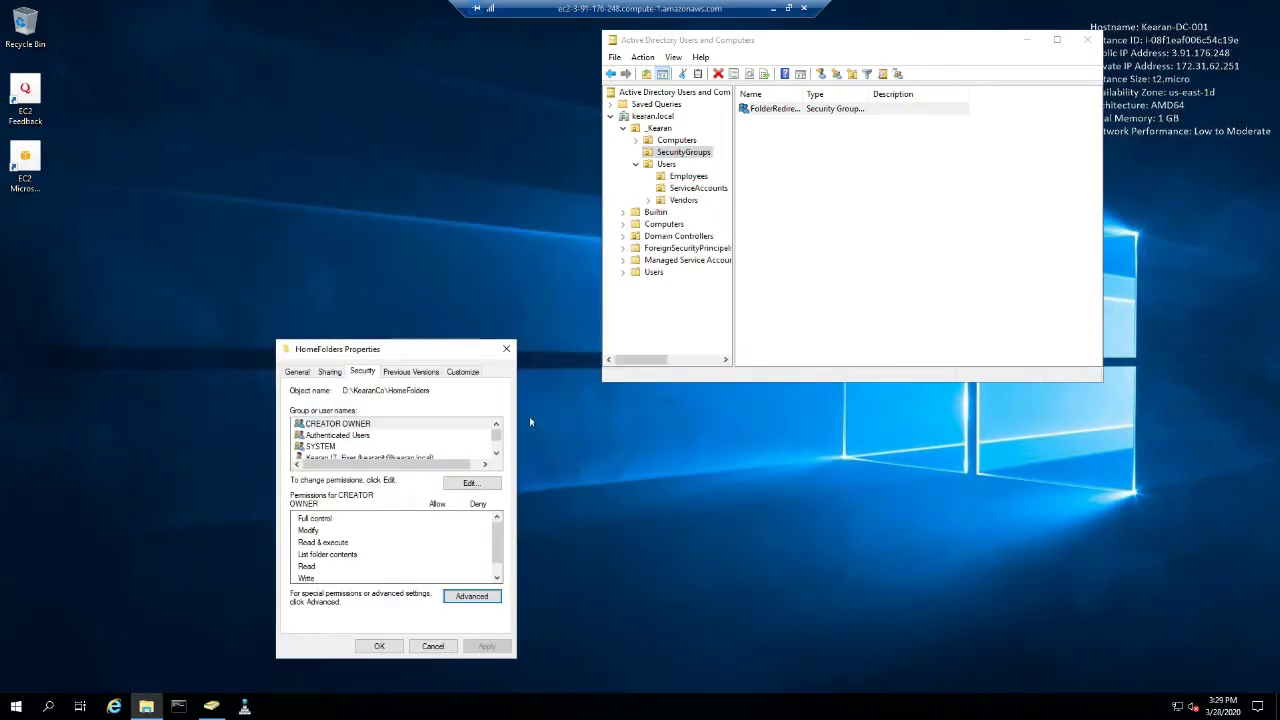
{"action": "left_click", "coordinate": [403, 547]}
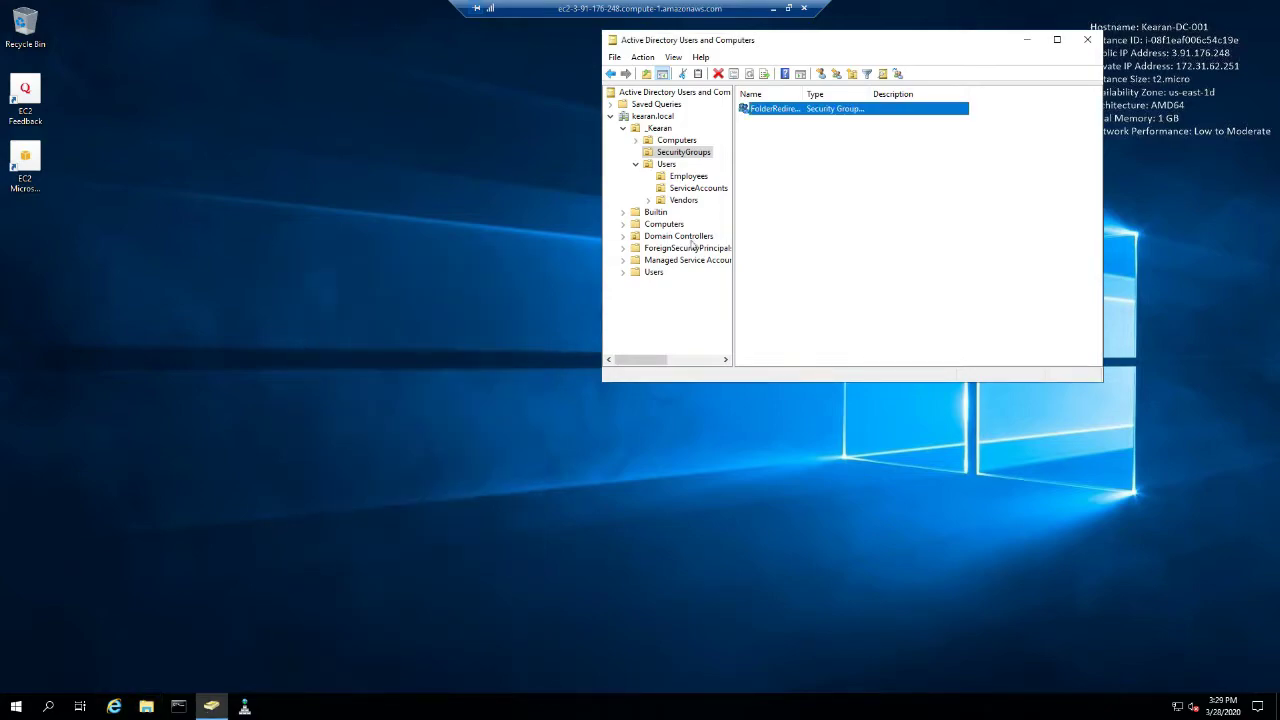
{"action": "left_click", "coordinate": [831, 226]}
{"action": "left_click", "coordinate": [315, 621]}
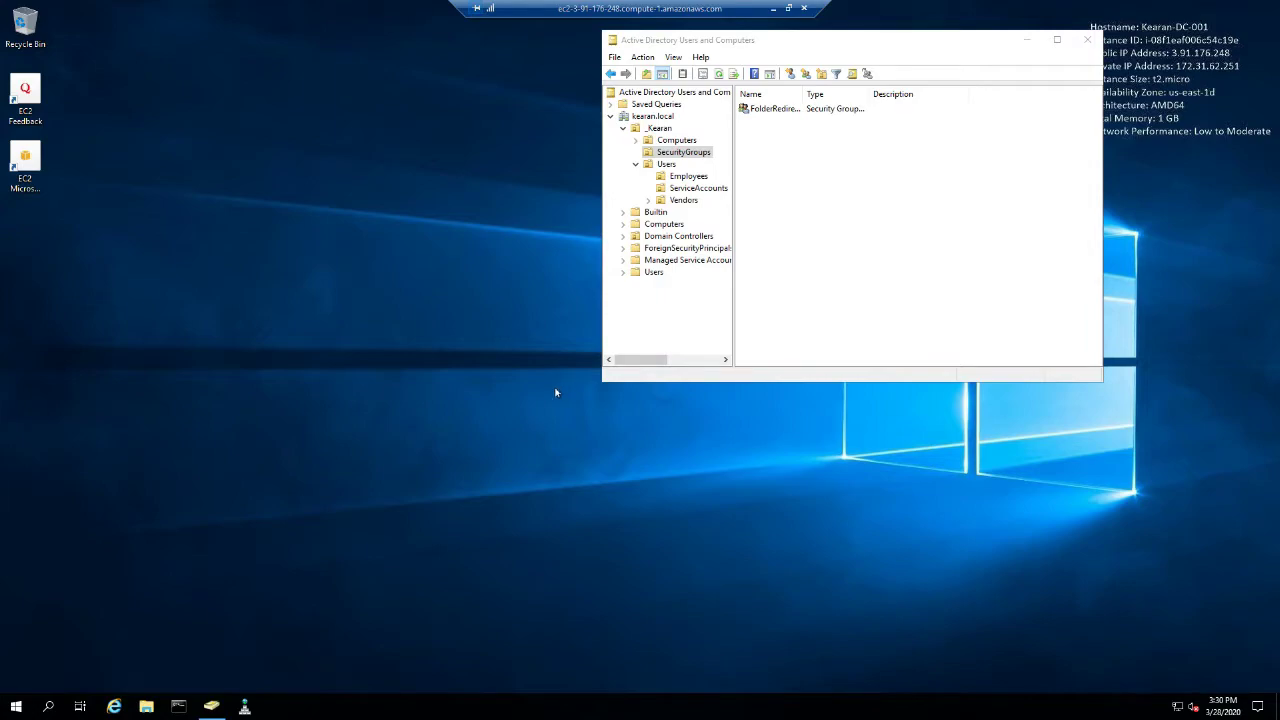
Open Group Policy Management and pin it to the taskbar.
{"action": "left_click", "coordinate": [15, 708]}
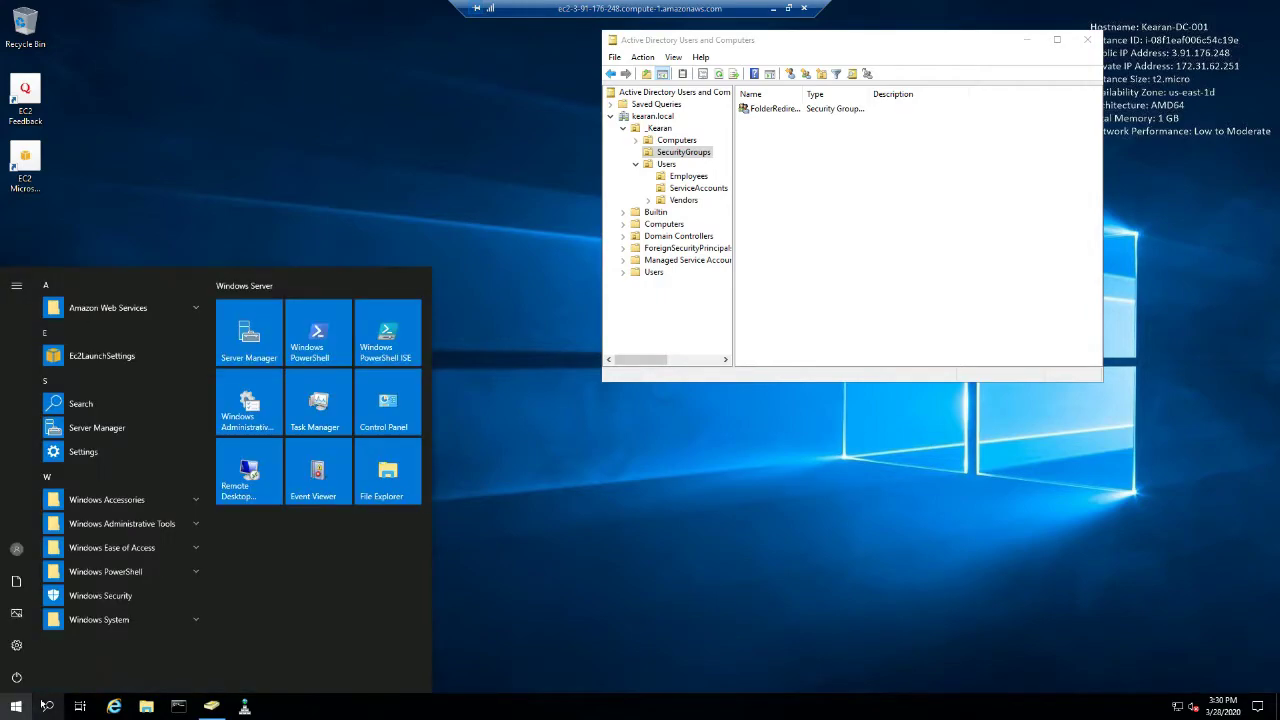
{"action": "type", "text": "group"}
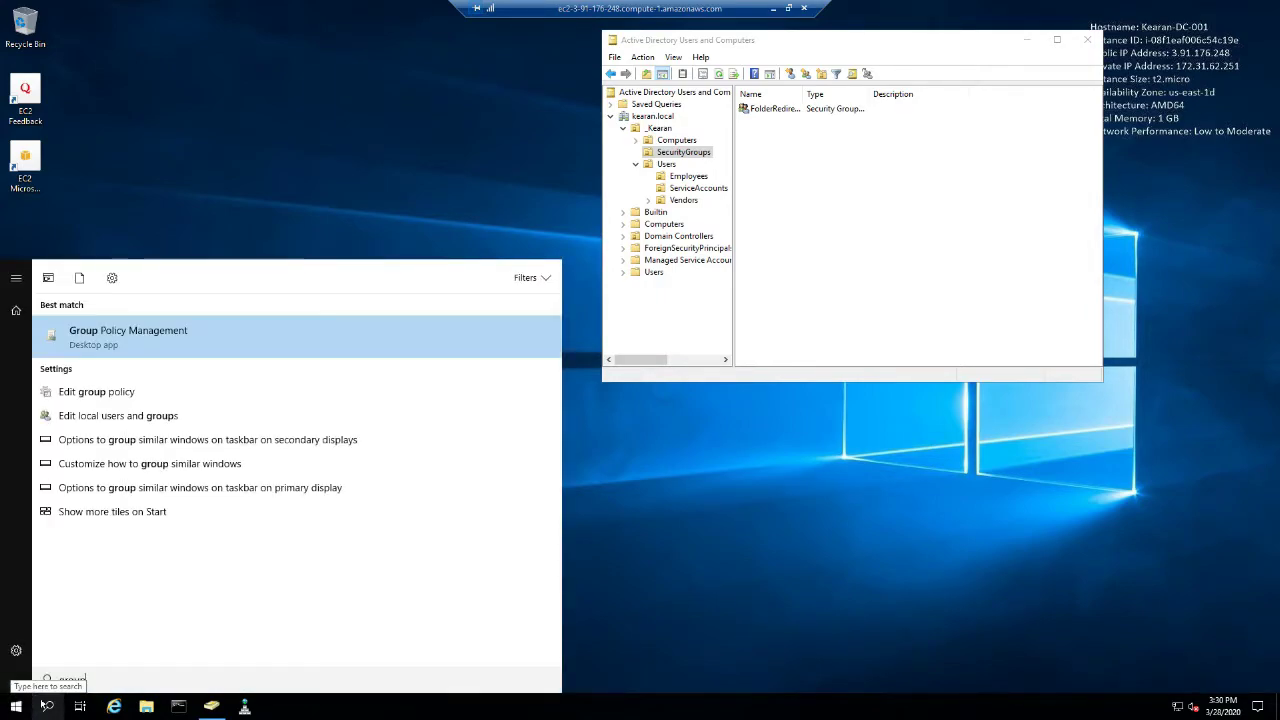
{"action": "left_click", "coordinate": [72, 340]}
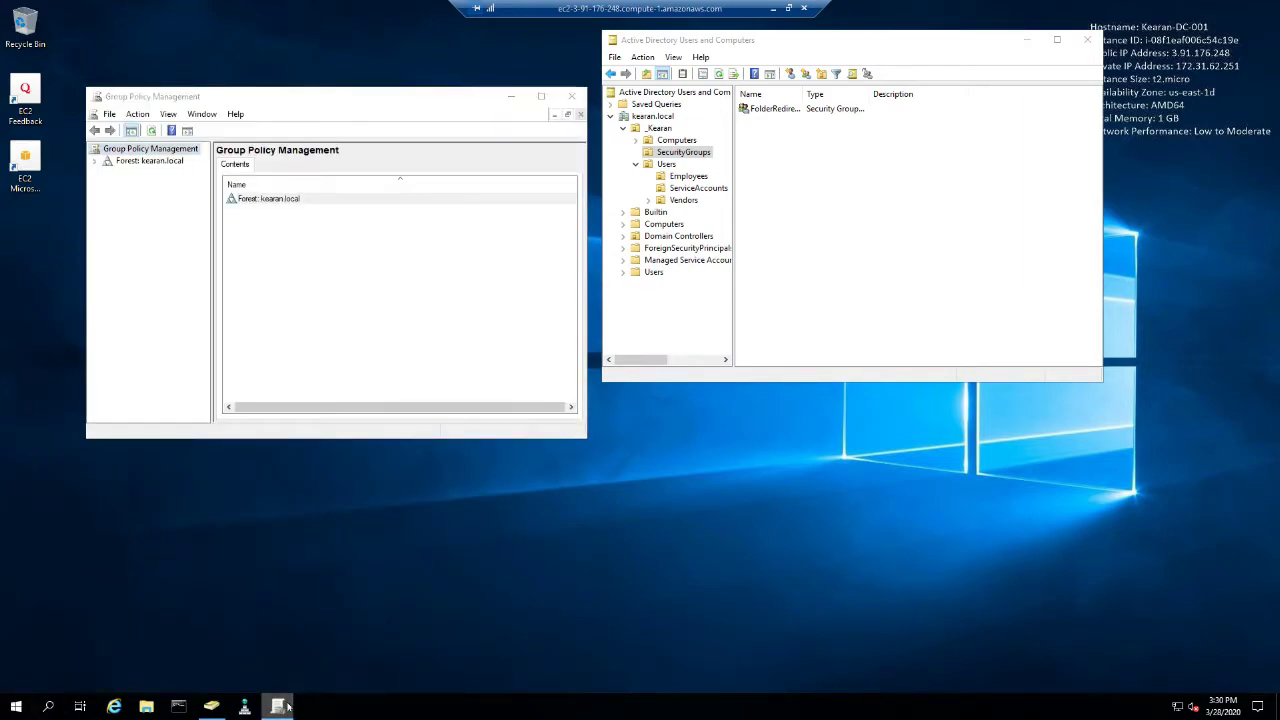
{"action": "right_click", "coordinate": [278, 706]}
{"action": "left_click", "coordinate": [262, 655]}
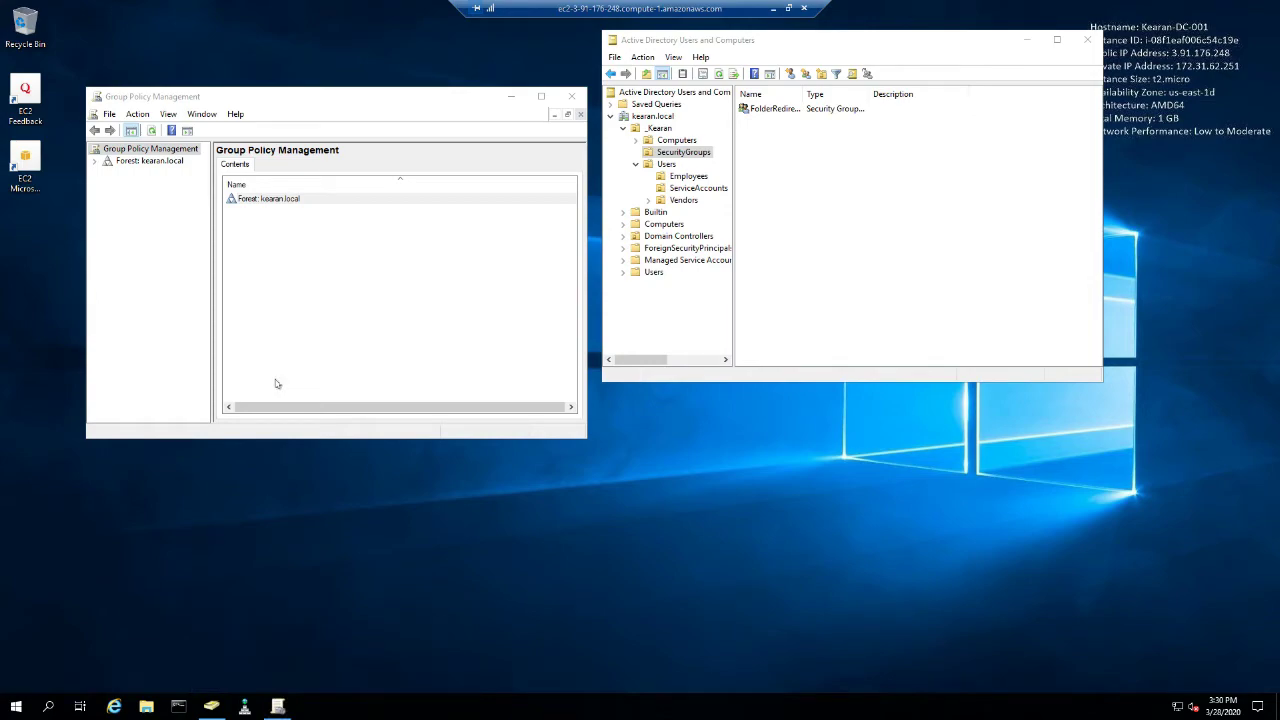
Enlarge the Group Policy Management window and its console tree, and expand the forest down to the kearan.local domain's contents.
{"action": "left_click", "coordinate": [95, 161]}
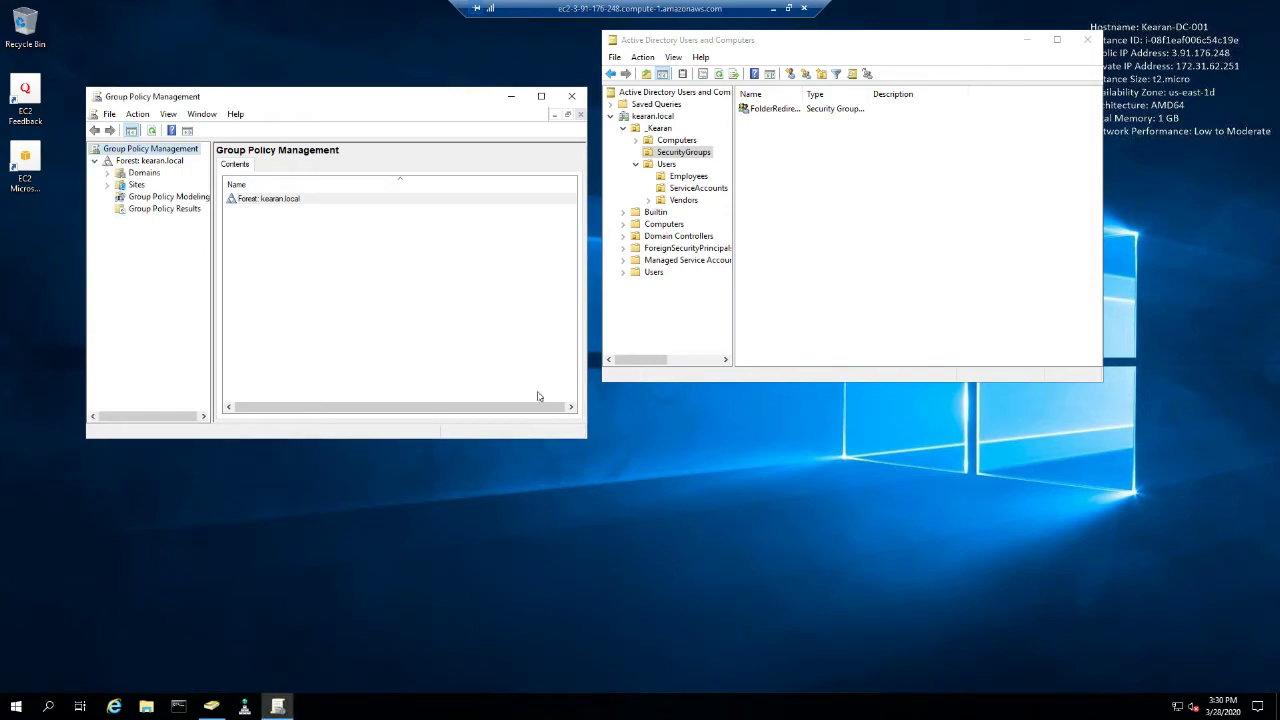
{"action": "left_click_drag", "start_coordinate": [588, 439], "coordinate": [1040, 664]}
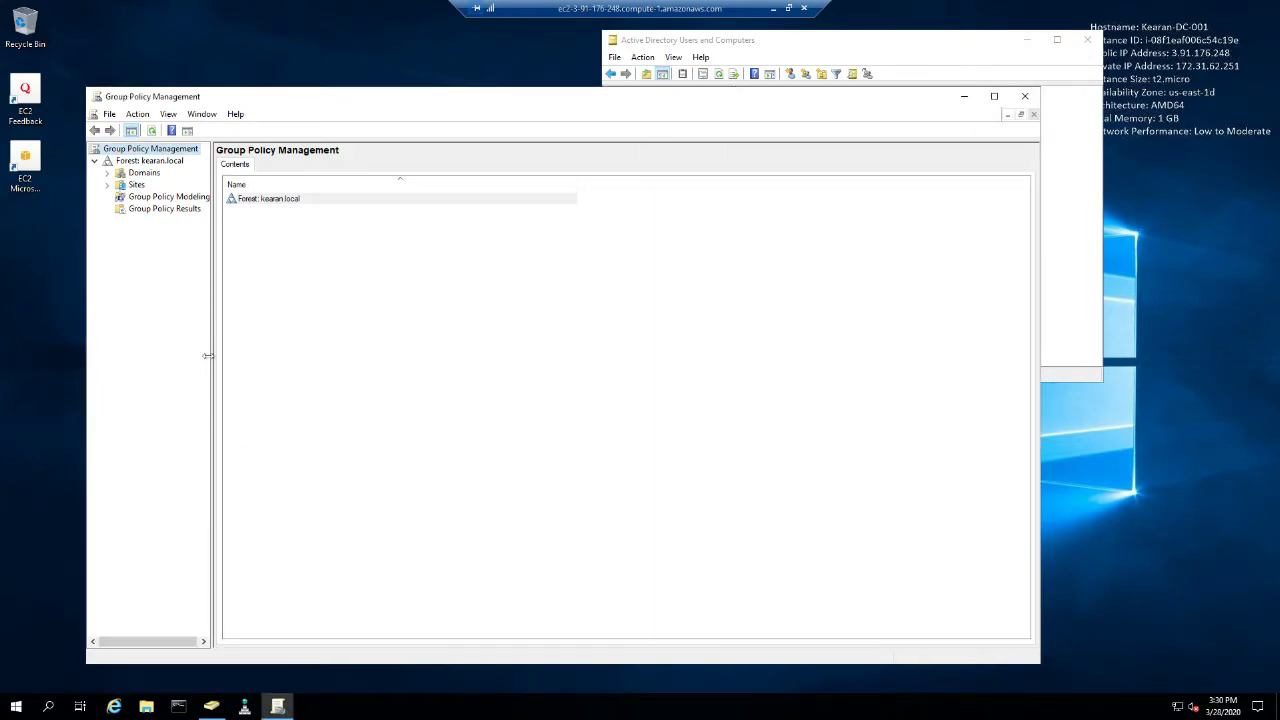
{"action": "left_click_drag", "start_coordinate": [211, 356], "coordinate": [300, 356]}
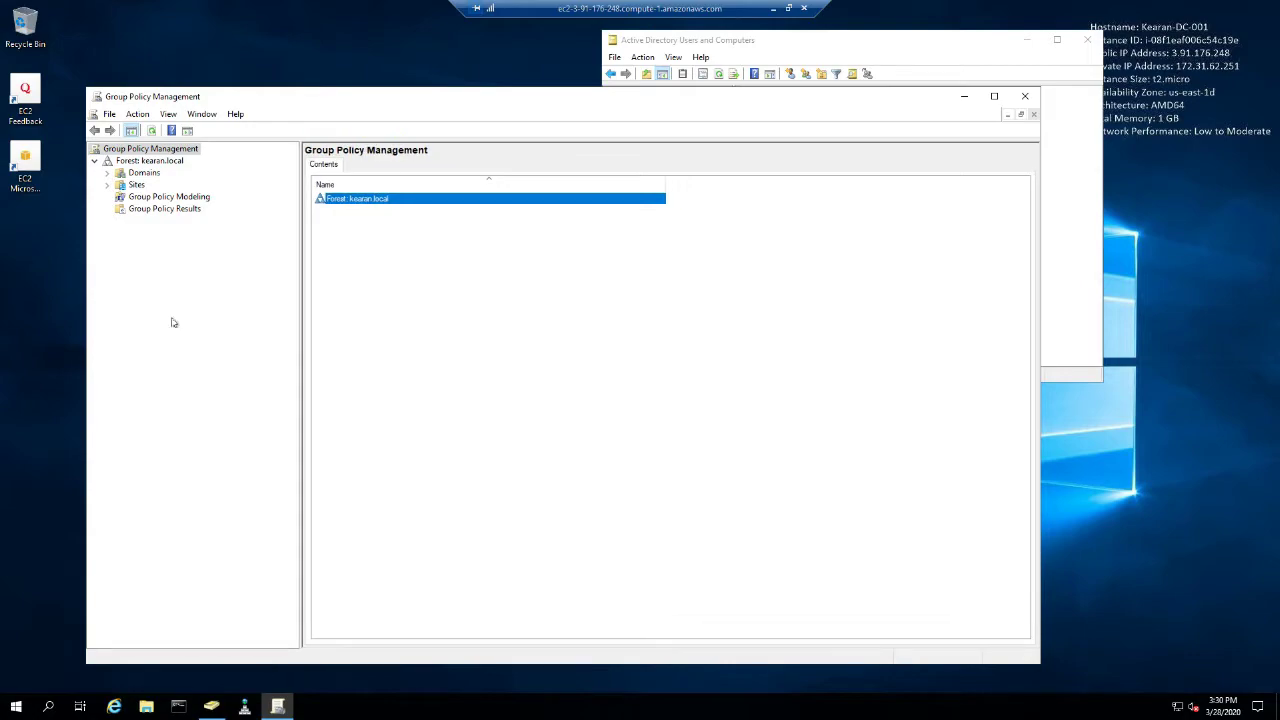
{"action": "left_click", "coordinate": [107, 174]}
{"action": "left_click", "coordinate": [119, 185]}
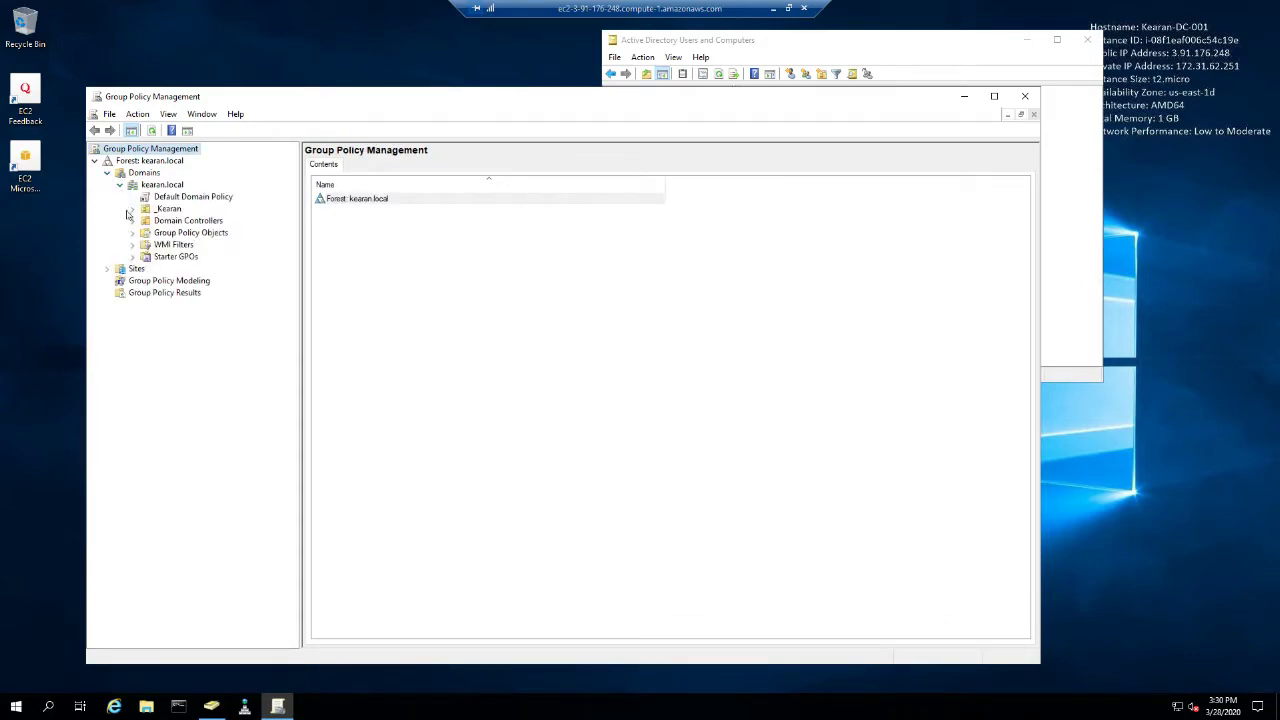
View the scope of the linked Default Domain Policy and expand the _Kearan organizational unit with its Users and Computers units.
{"action": "left_click", "coordinate": [177, 198]}
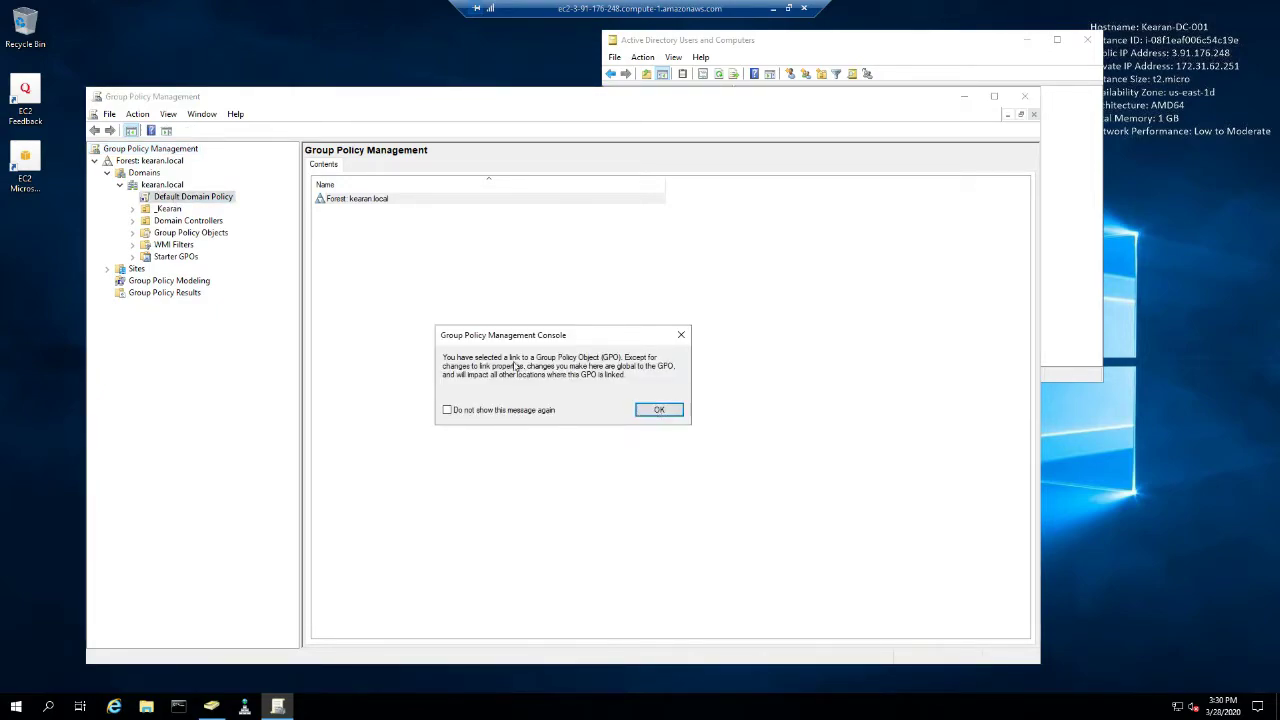
{"action": "left_click", "coordinate": [648, 411]}
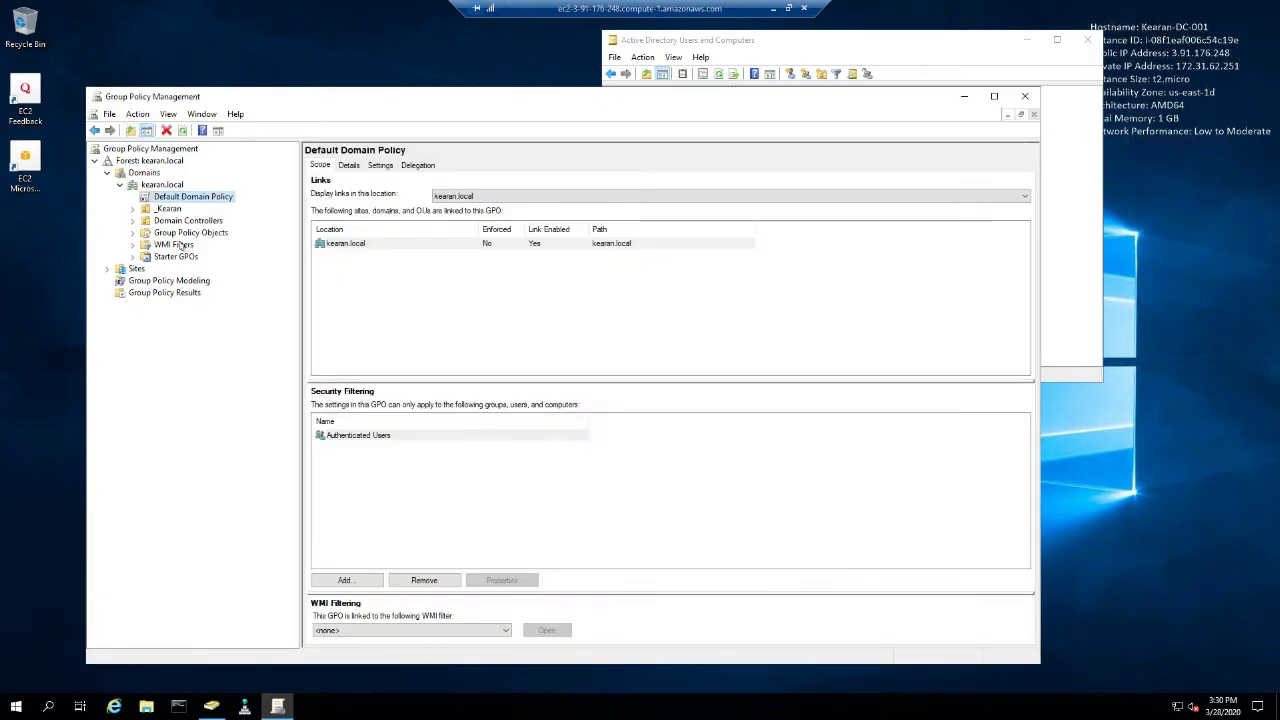
{"action": "left_click", "coordinate": [132, 208]}
{"action": "left_click", "coordinate": [145, 244]}
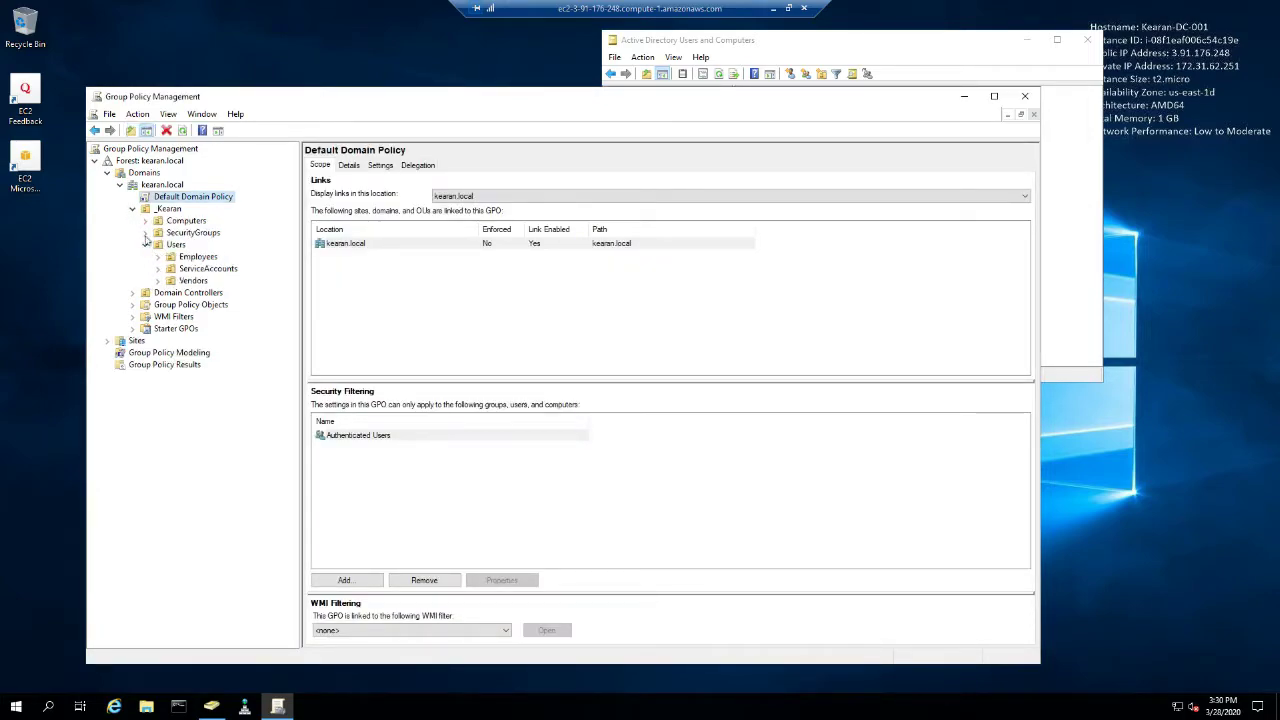
{"action": "left_click", "coordinate": [145, 221]}
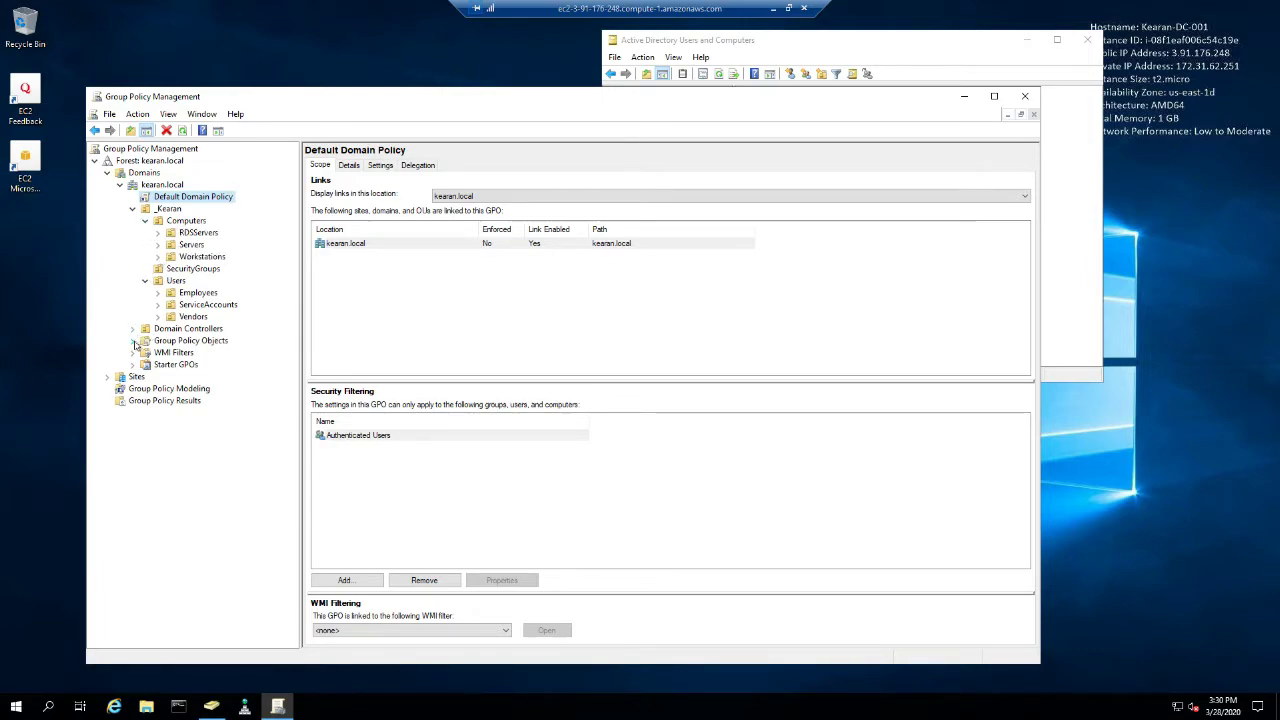
Make the SYSVOL permissions of the Default Domain Controllers Policy and Default Domain Policy objects consistent with Active Directory.
{"action": "left_click", "coordinate": [134, 343]}
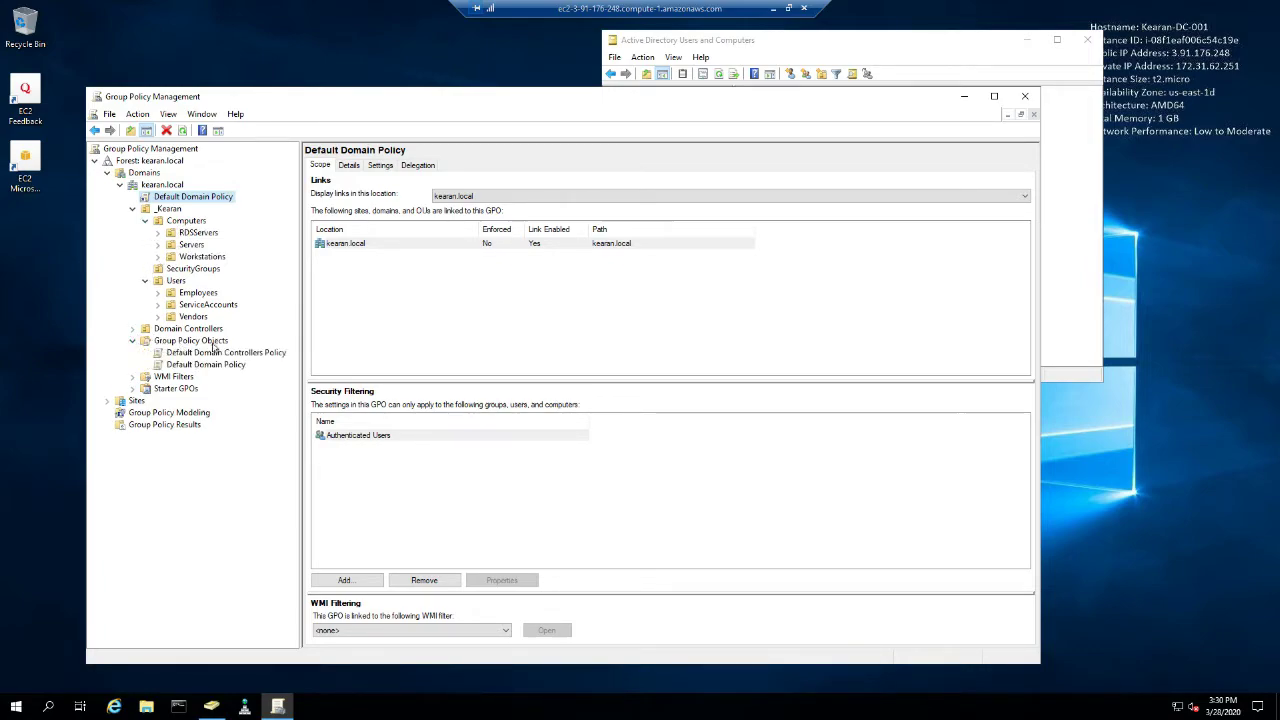
{"action": "left_click", "coordinate": [193, 341]}
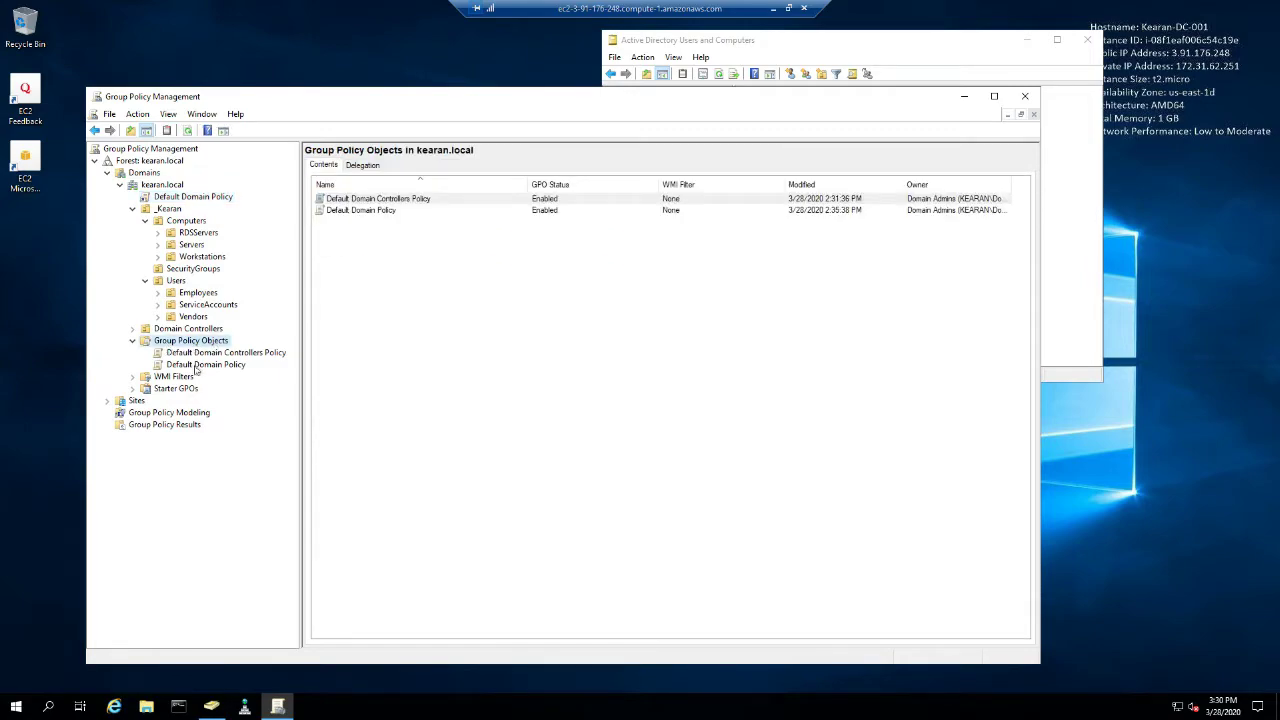
{"action": "left_click", "coordinate": [200, 353]}
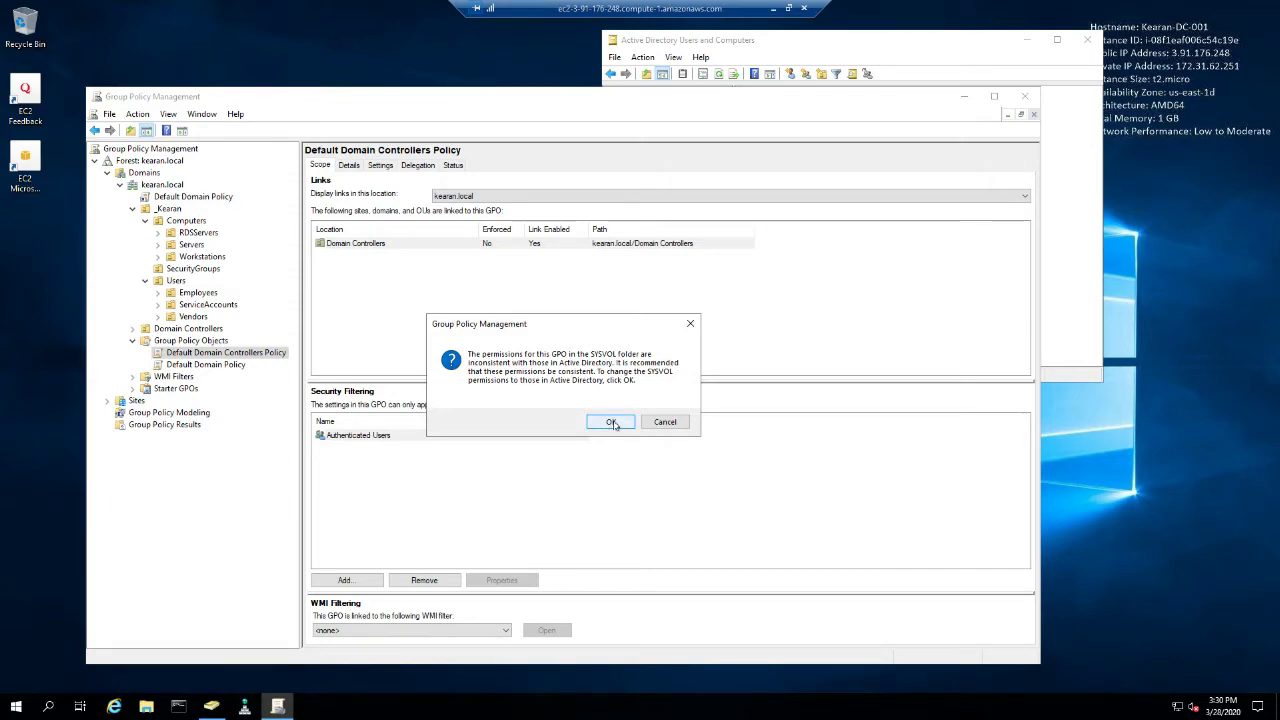
{"action": "left_click", "coordinate": [612, 423]}
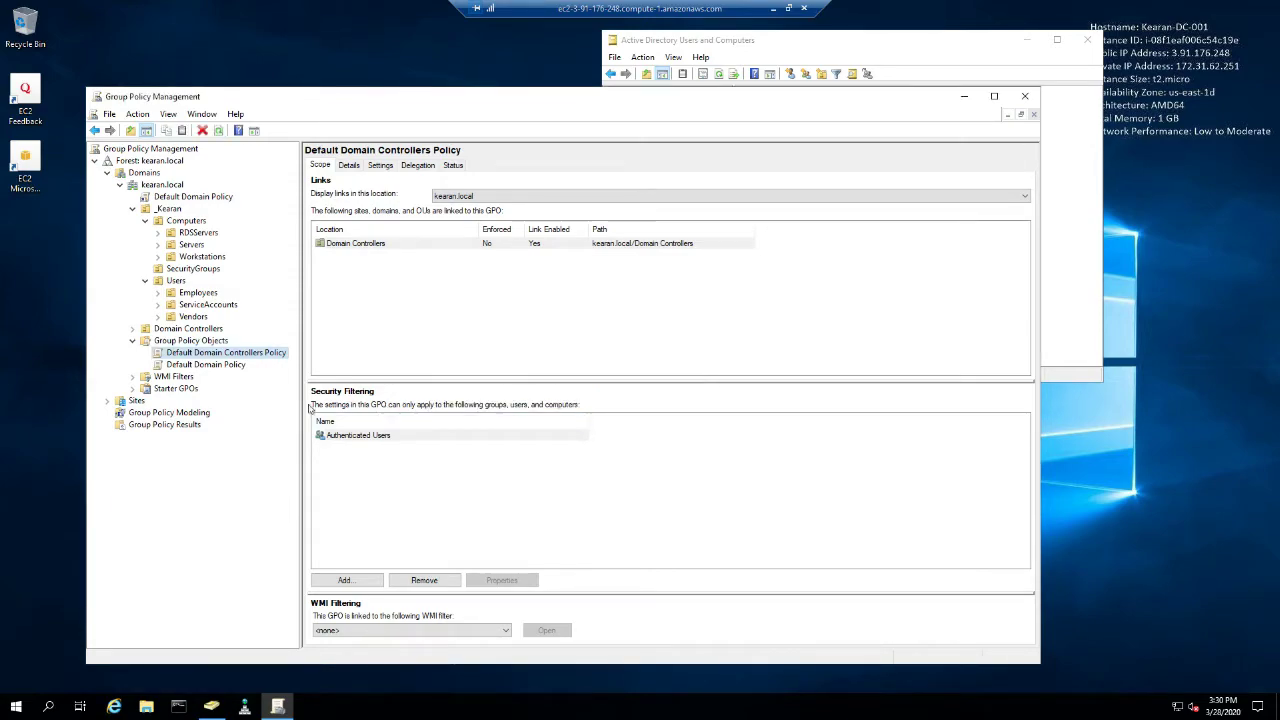
{"action": "left_click", "coordinate": [222, 365]}
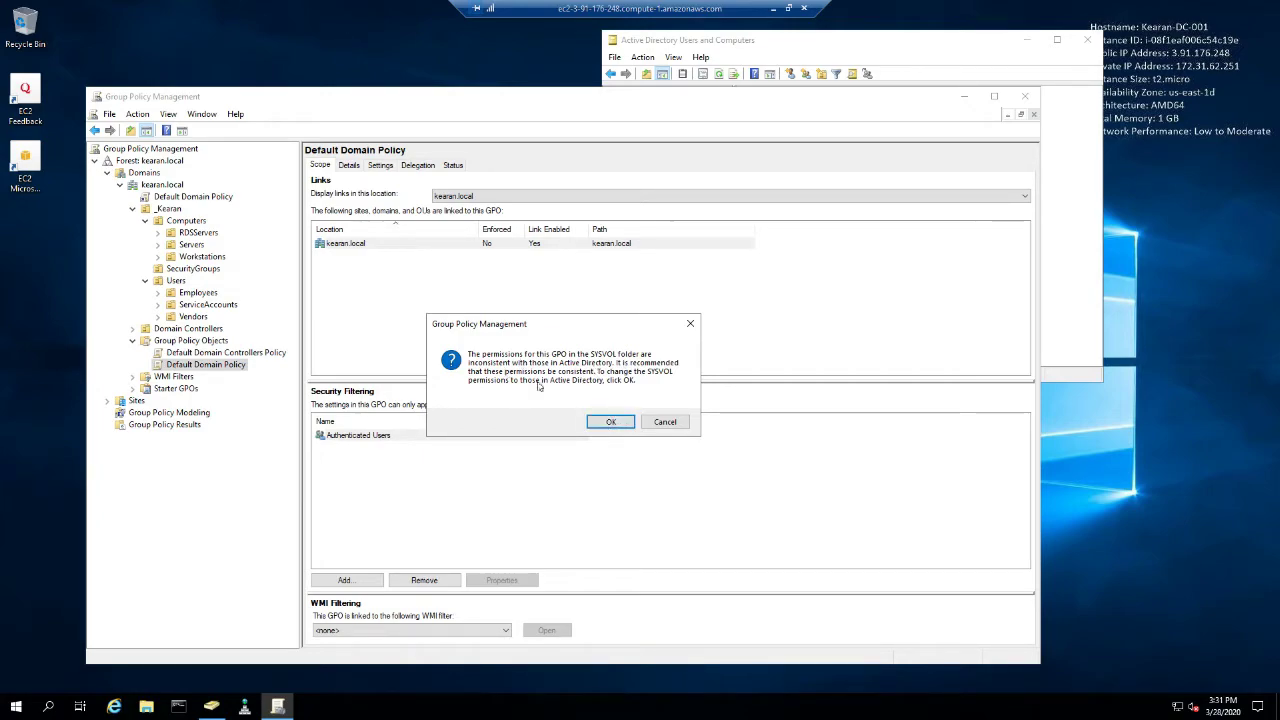
{"action": "left_click", "coordinate": [610, 422]}
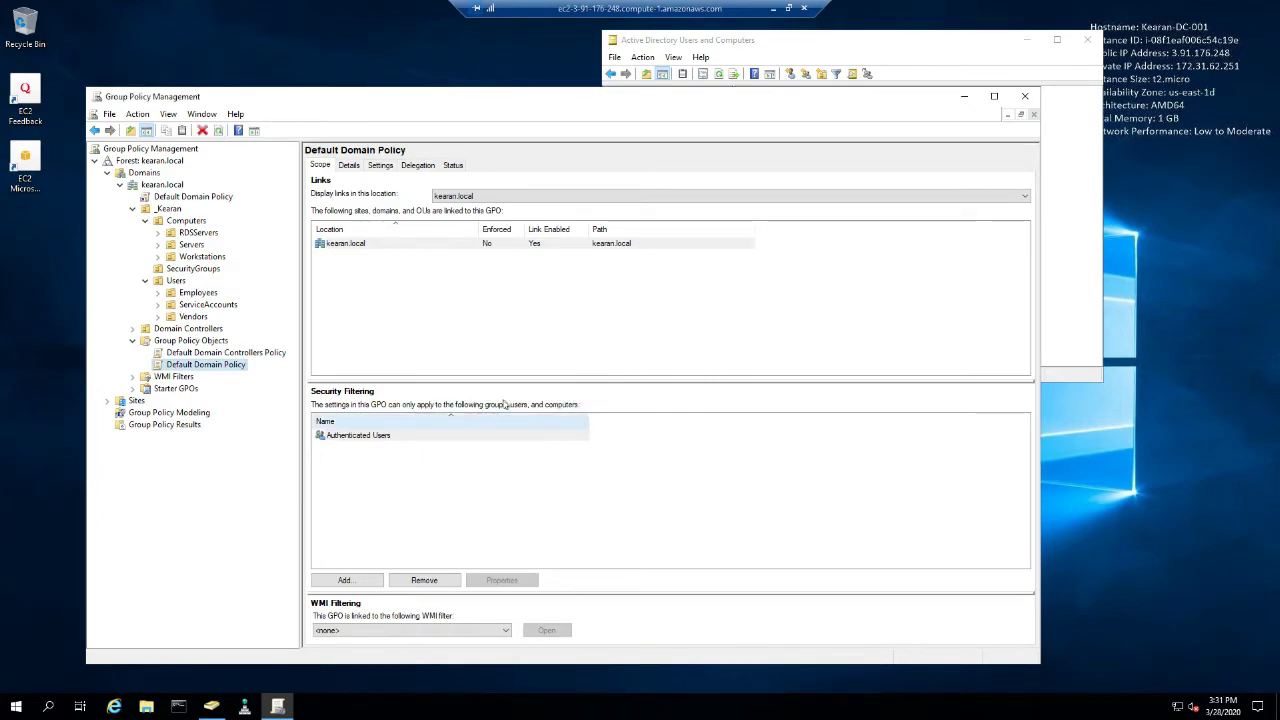
Open the Default Domain Controllers Policy's settings and add about:security_mmc.exe to the trusted sites.
{"action": "left_click", "coordinate": [207, 353]}
{"action": "left_click", "coordinate": [210, 365]}
{"action": "left_click", "coordinate": [220, 353]}
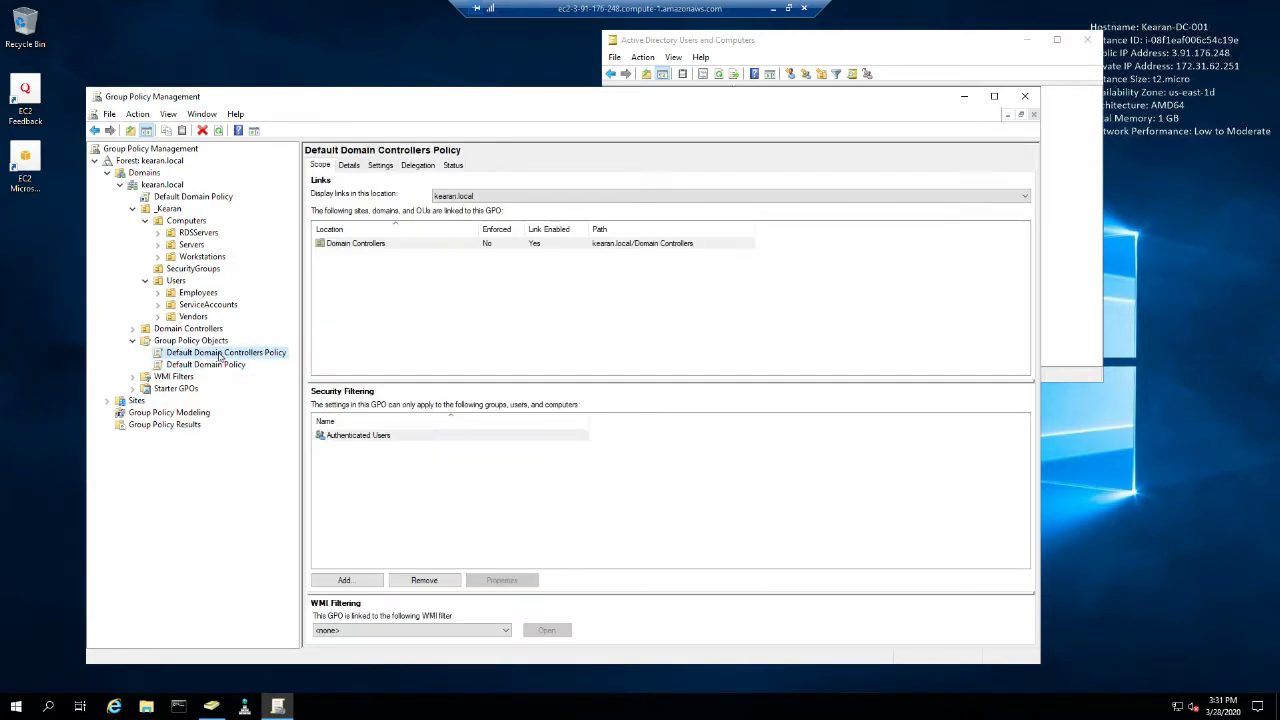
{"action": "left_click", "coordinate": [388, 168]}
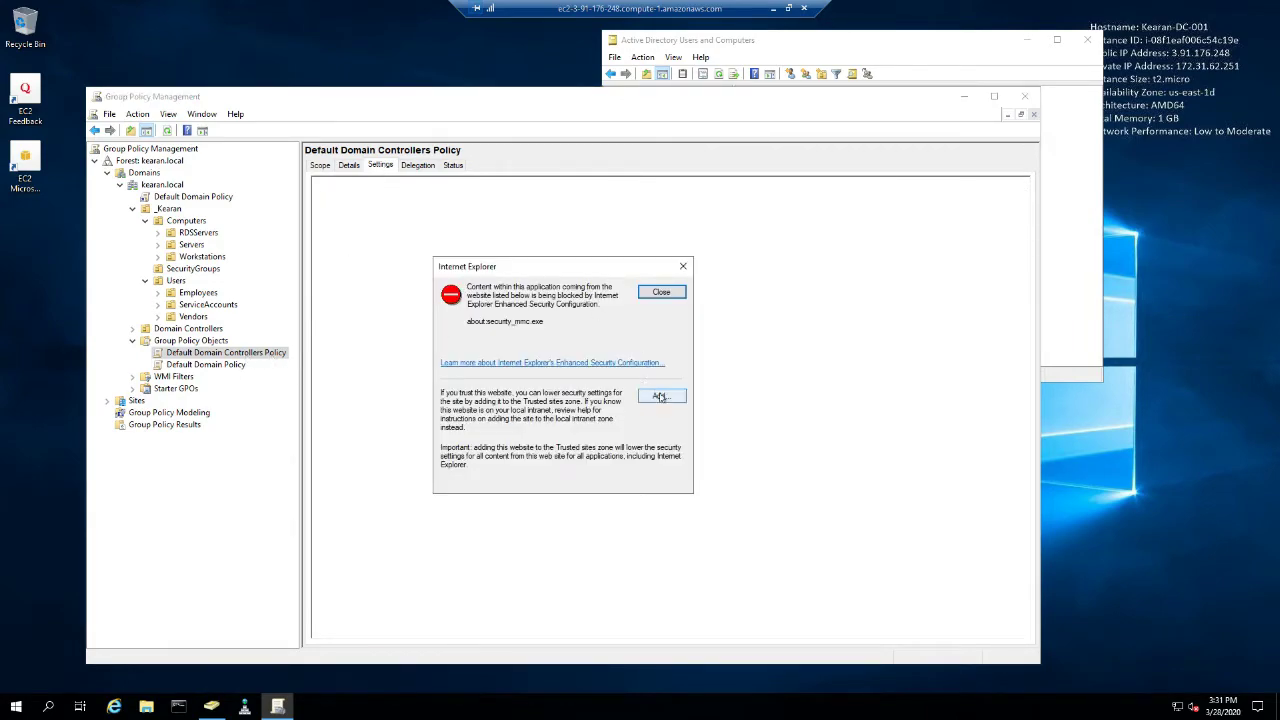
{"action": "left_click", "coordinate": [659, 396]}
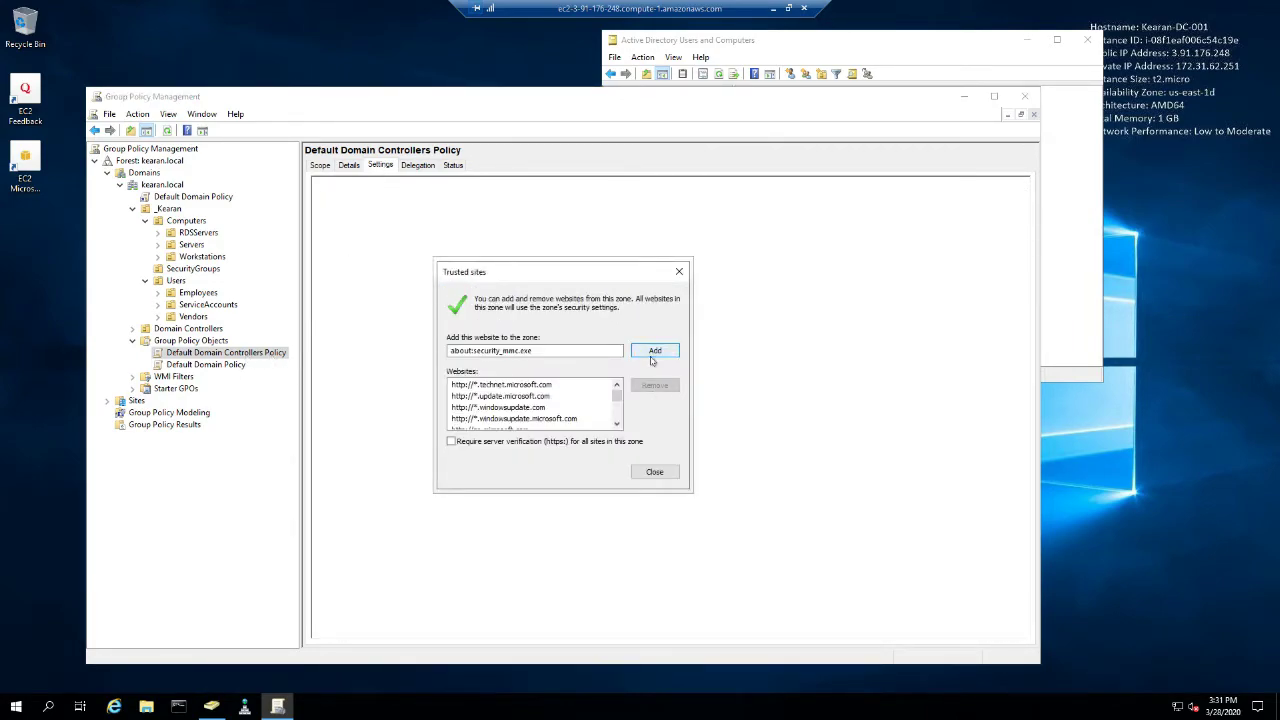
{"action": "left_click", "coordinate": [653, 354]}
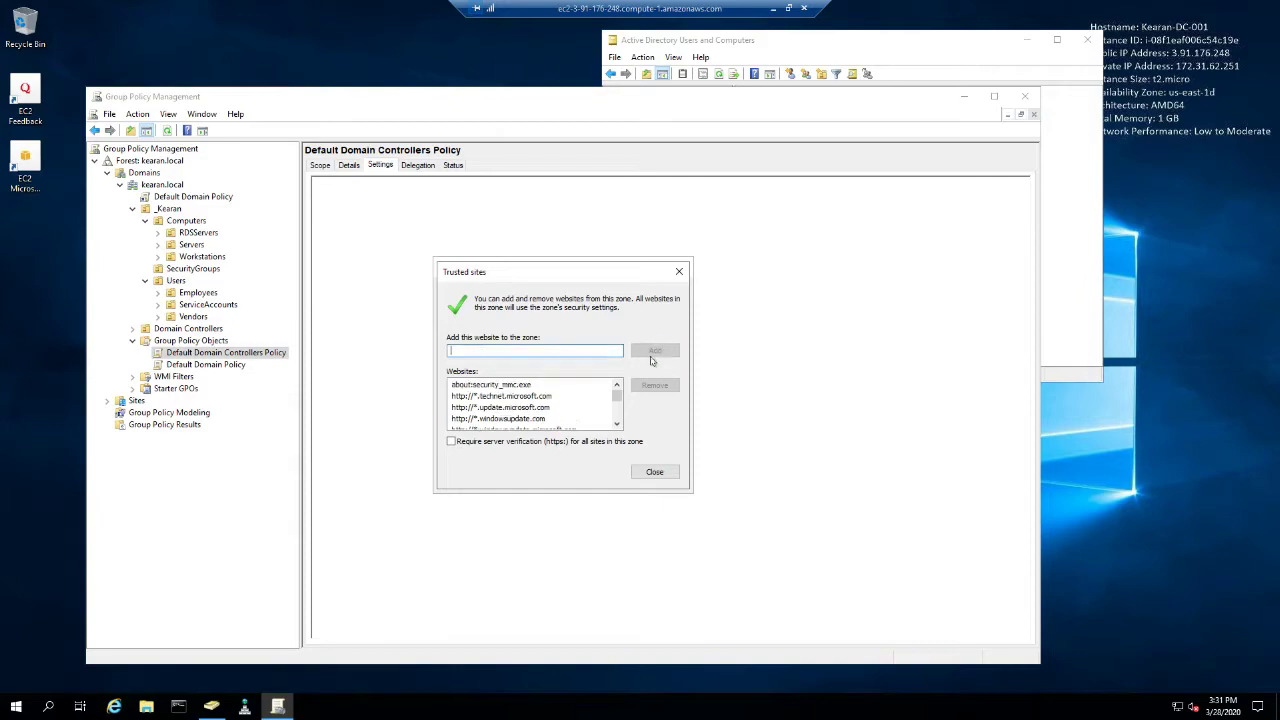
Close the trusted sites list and check the Default Domain Controllers Policy's scope and its link under the Domain Controllers organizational unit.
{"action": "left_click", "coordinate": [654, 471]}
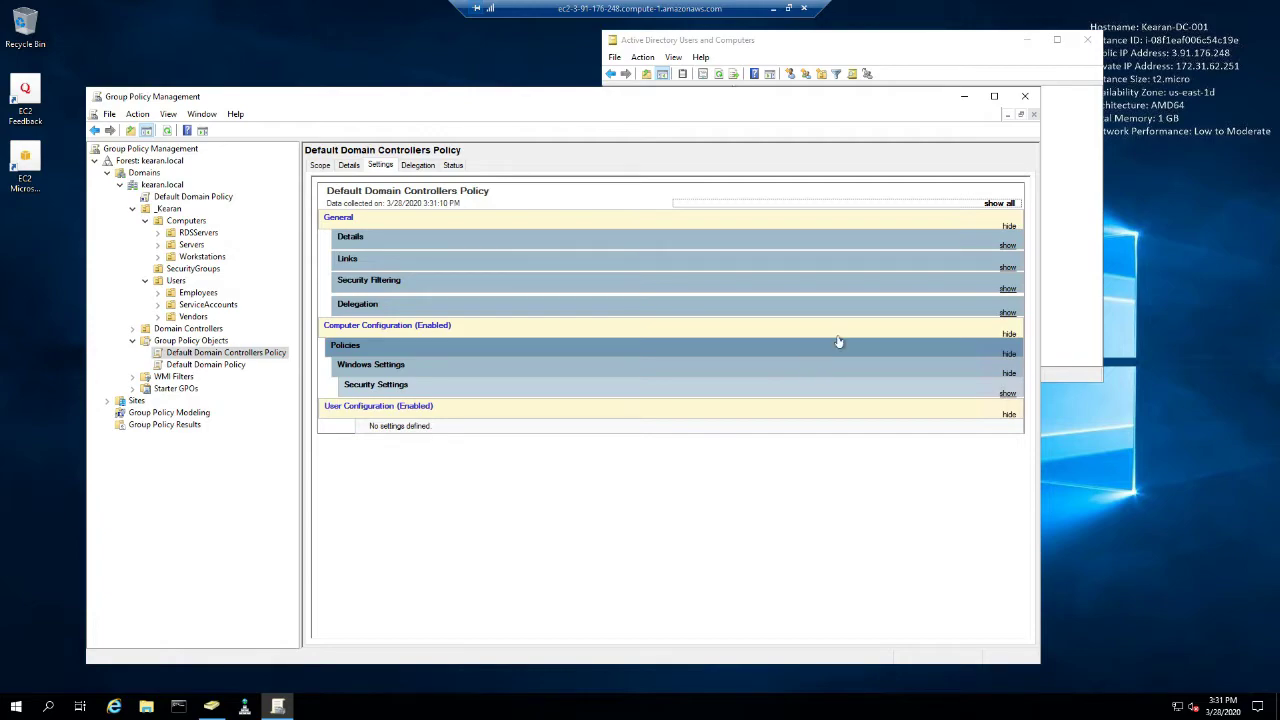
{"action": "left_click", "coordinate": [318, 165]}
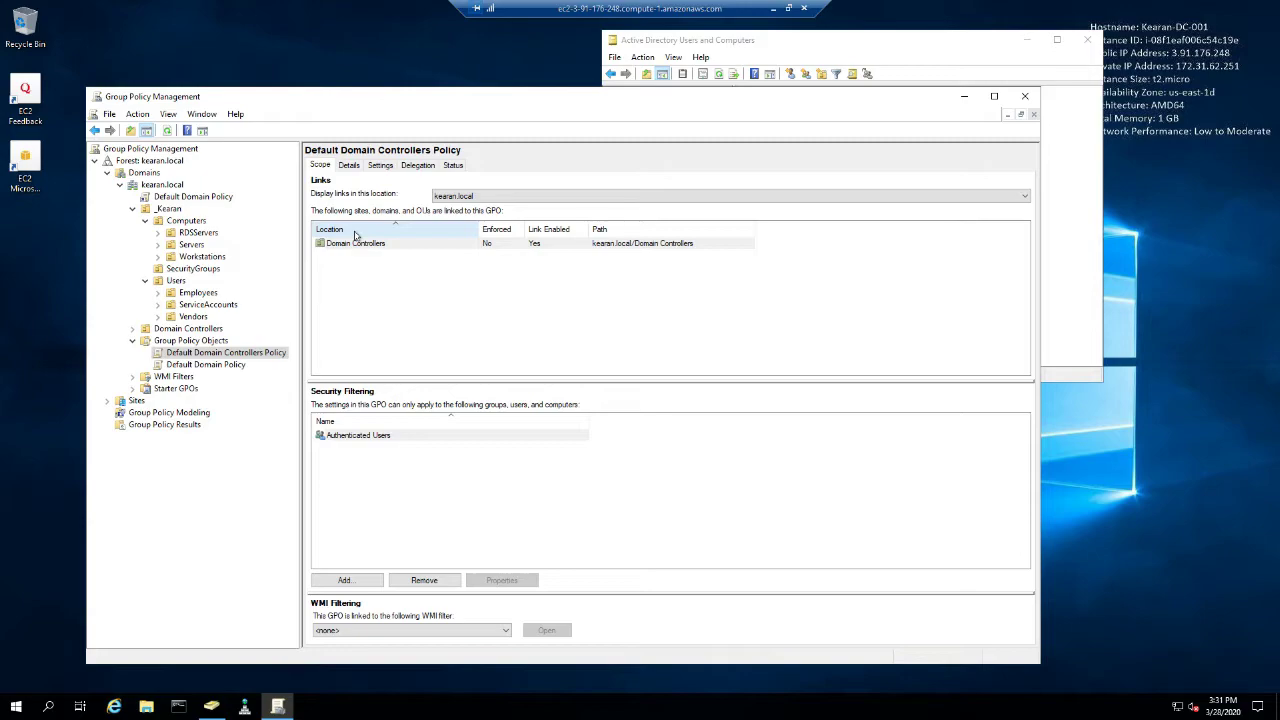
{"action": "left_click", "coordinate": [145, 331]}
{"action": "left_click", "coordinate": [135, 329]}
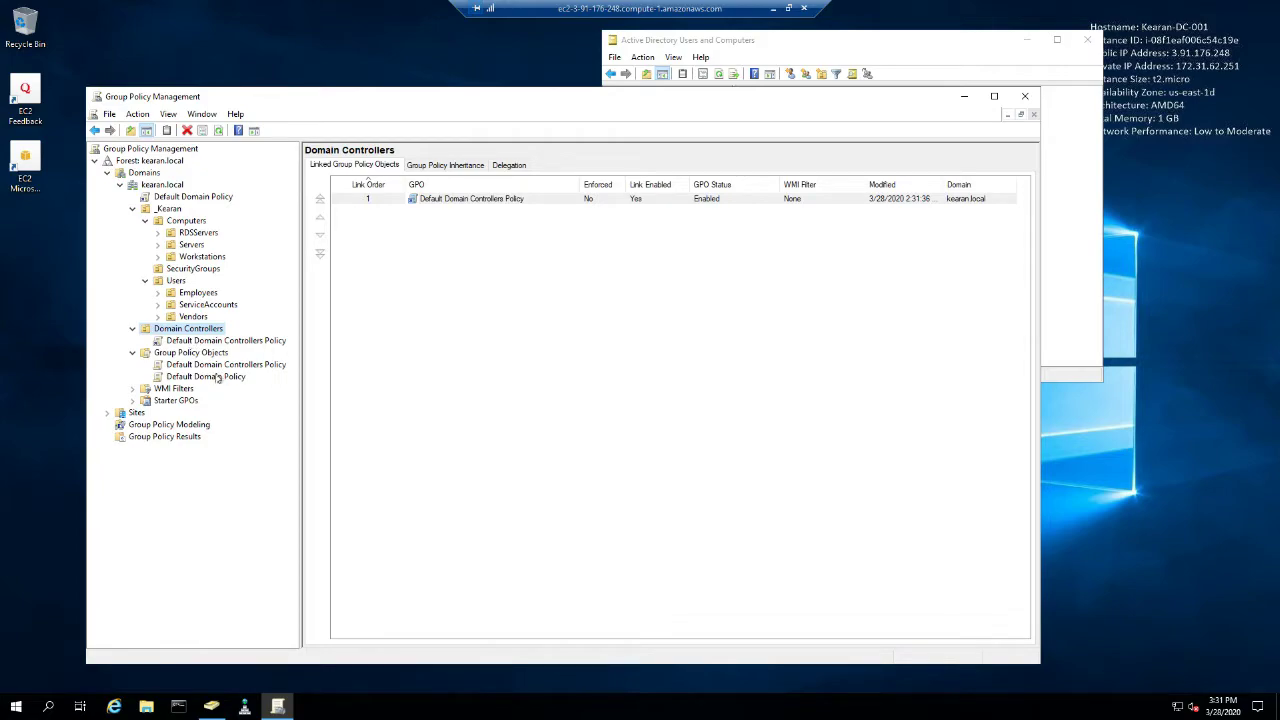
{"action": "left_click", "coordinate": [214, 366]}
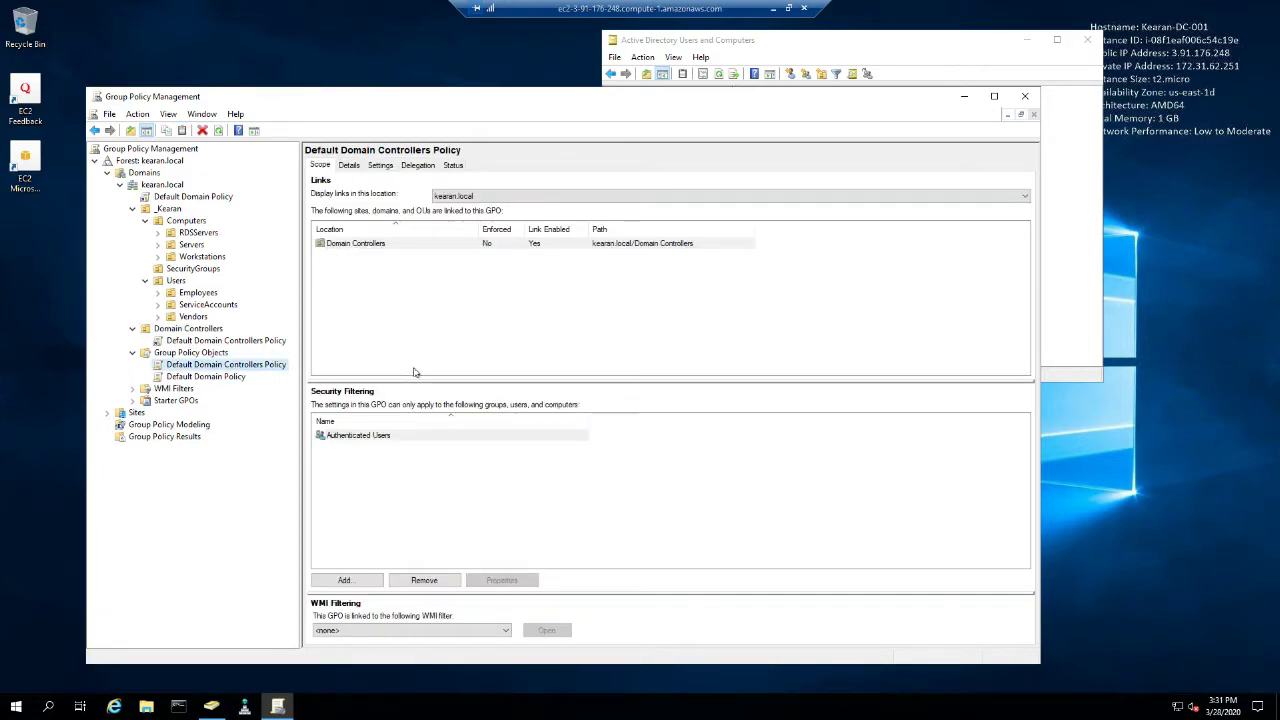
Examine the full settings report of the Default Domain Controllers Policy, including its user rights assignments and security options, and return to its scope.
{"action": "left_click", "coordinate": [380, 165]}
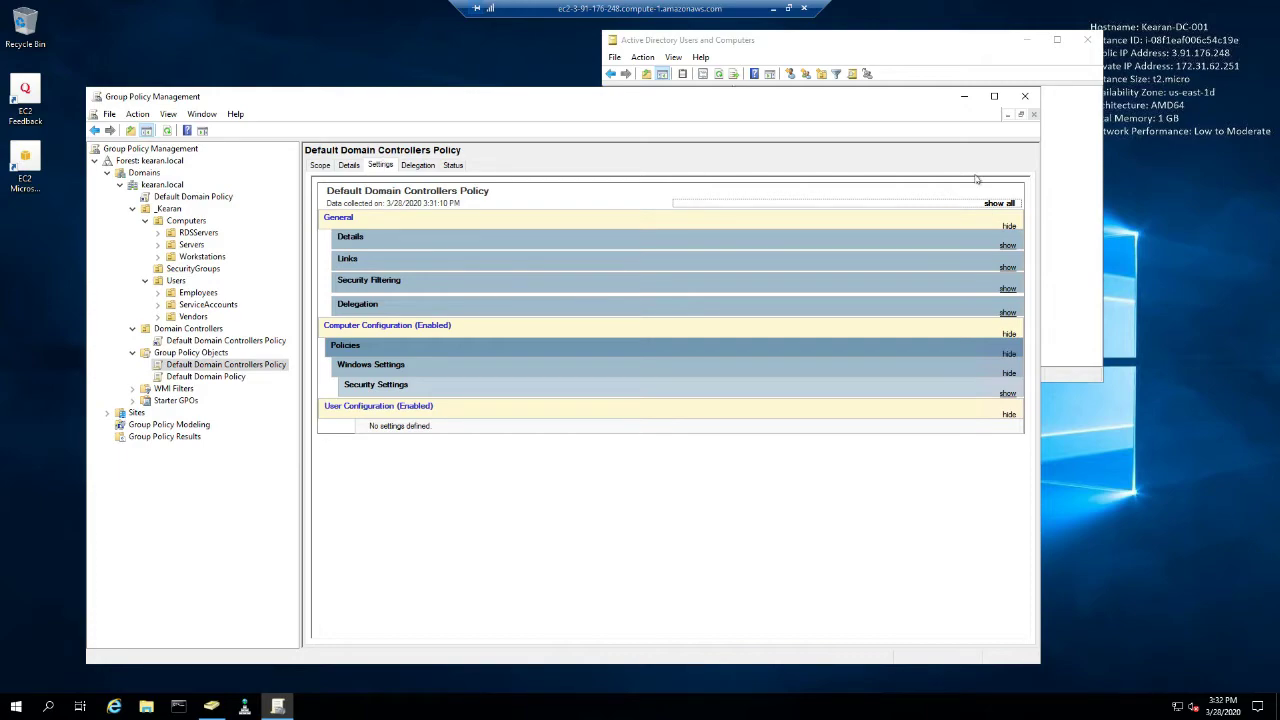
{"action": "left_click", "coordinate": [990, 203]}
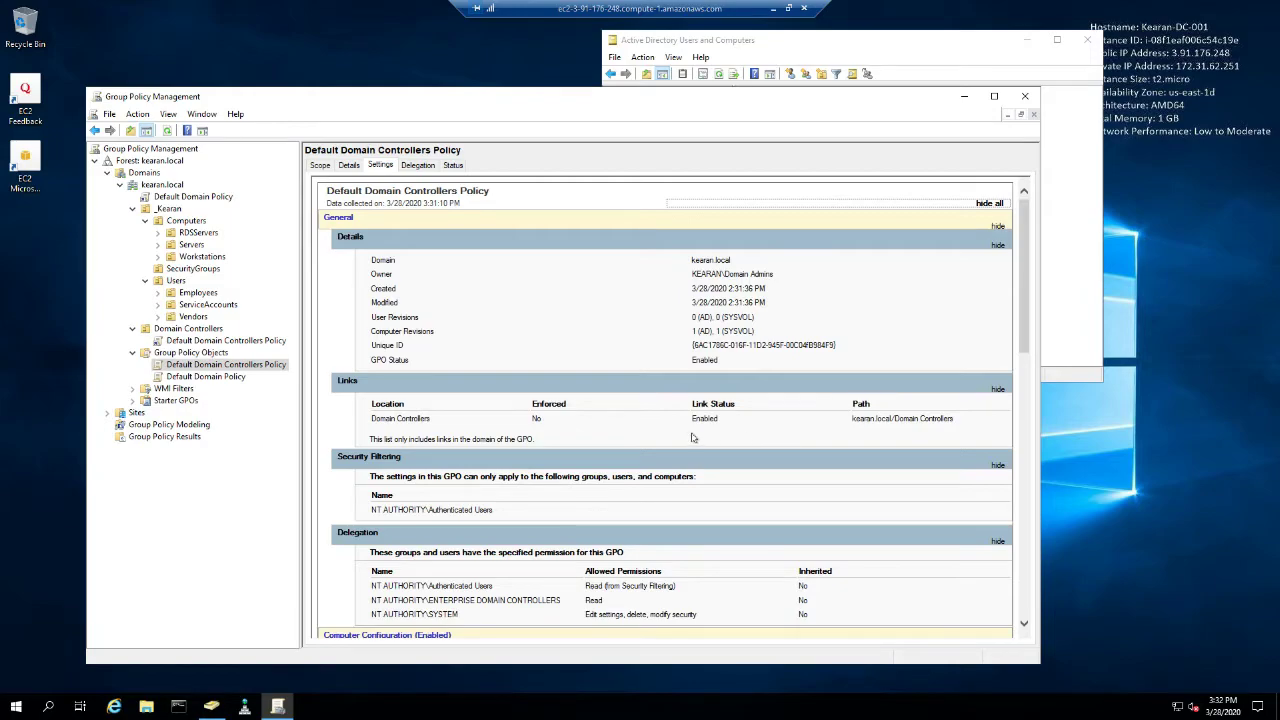
{"action": "left_click", "coordinate": [580, 462]}
{"action": "scroll", "coordinate": [580, 463], "scroll_direction": "down", "scroll_amount": 3}
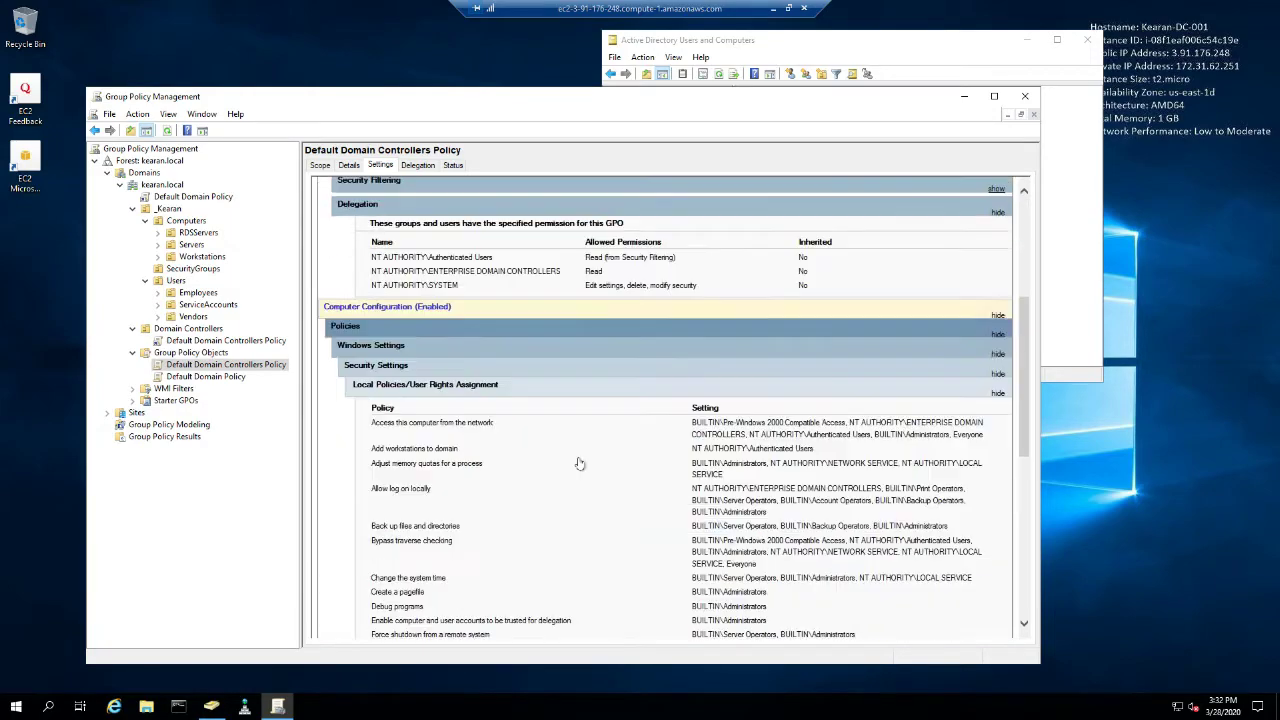
{"action": "left_click", "coordinate": [460, 186]}
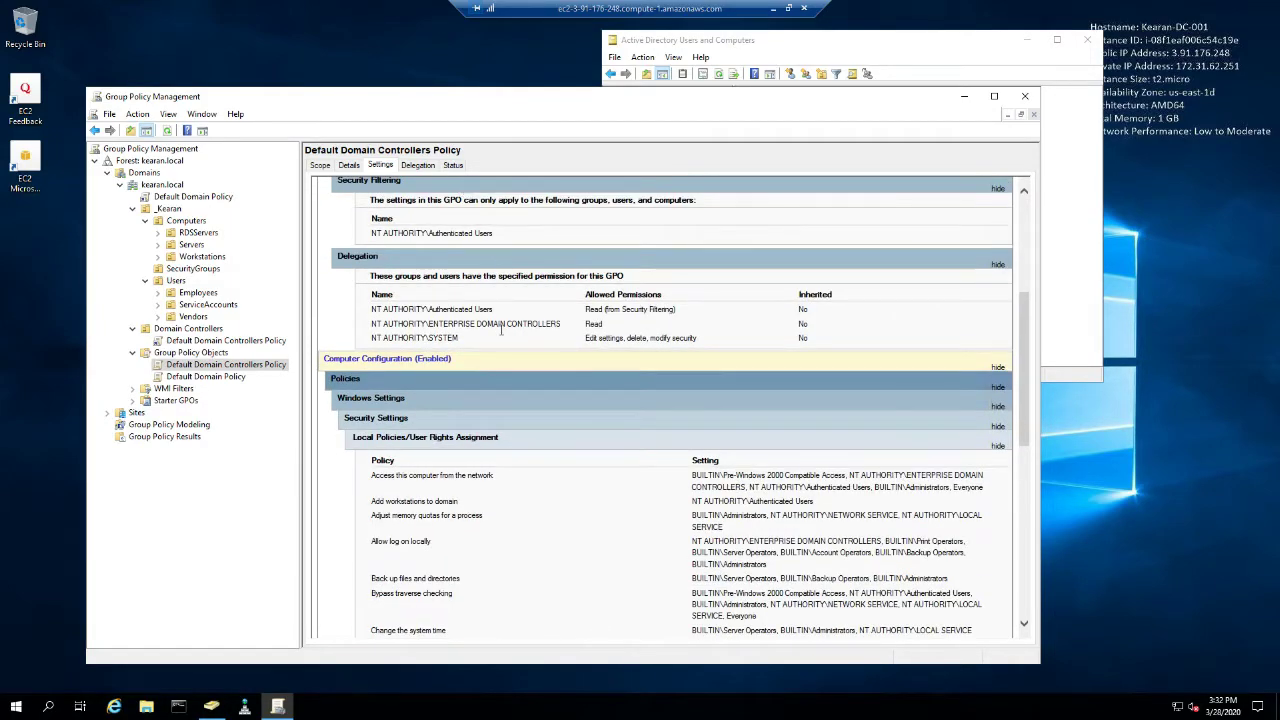
{"action": "scroll", "coordinate": [500, 335], "scroll_direction": "down", "scroll_amount": 3}
{"action": "scroll", "coordinate": [500, 336], "scroll_direction": "down", "scroll_amount": 3}
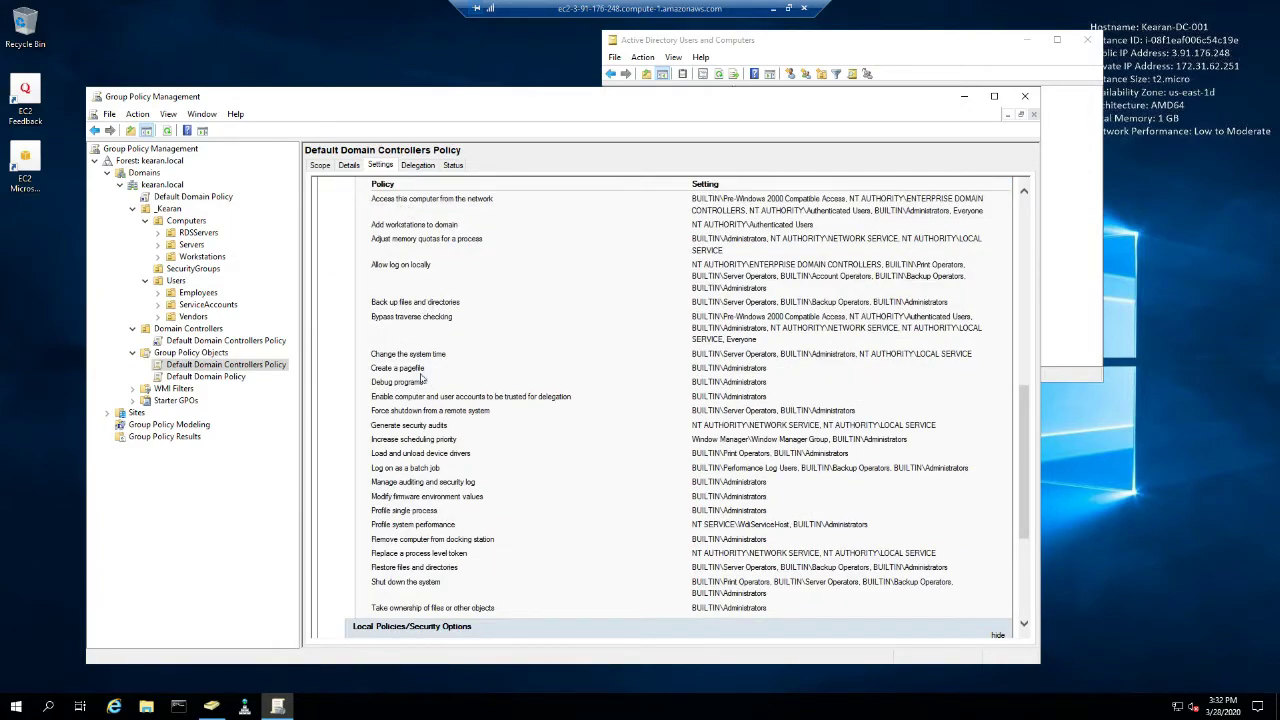
{"action": "scroll", "coordinate": [423, 310], "scroll_direction": "down", "scroll_amount": 5}
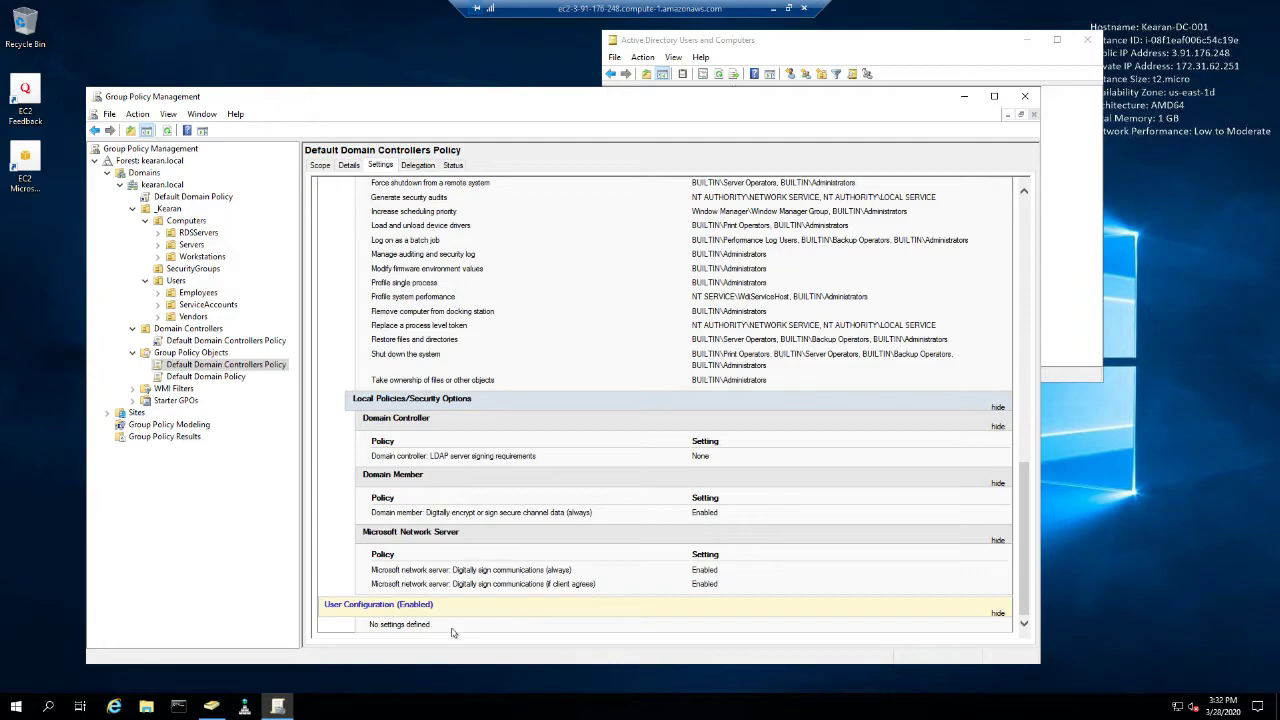
{"action": "scroll", "coordinate": [433, 242], "scroll_direction": "up", "scroll_amount": 10}
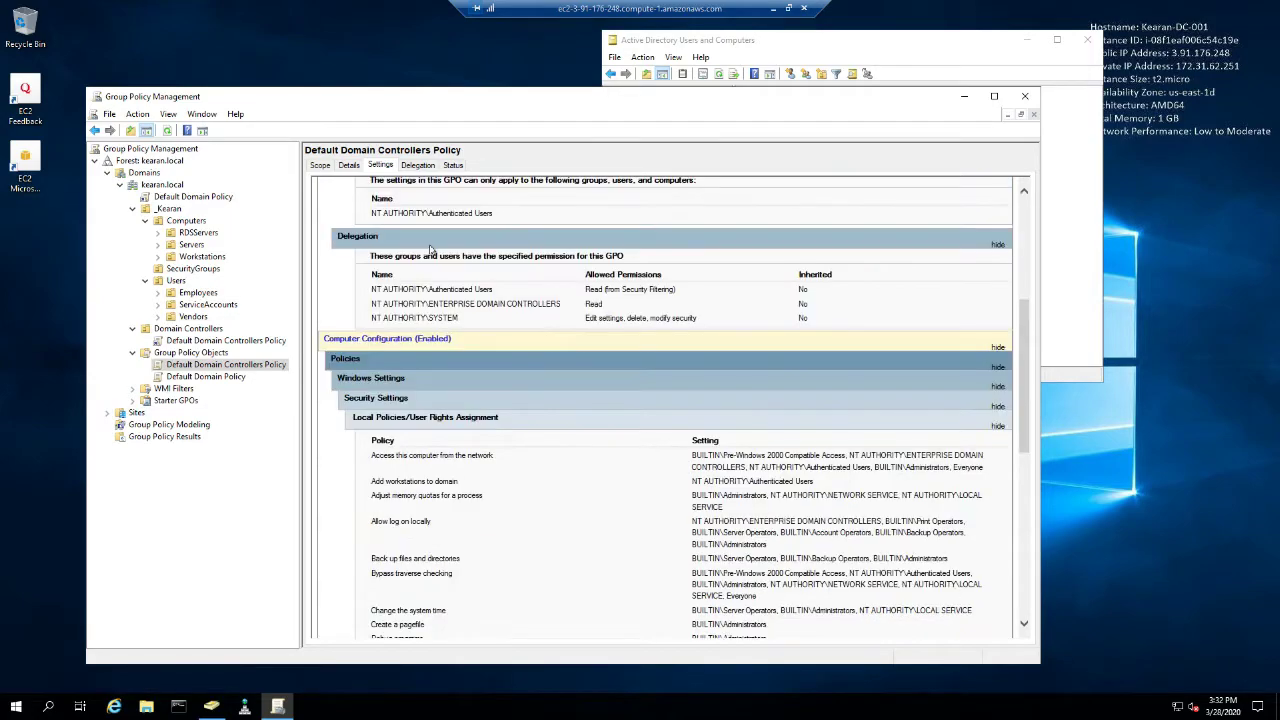
{"action": "scroll", "coordinate": [430, 250], "scroll_direction": "up", "scroll_amount": 6}
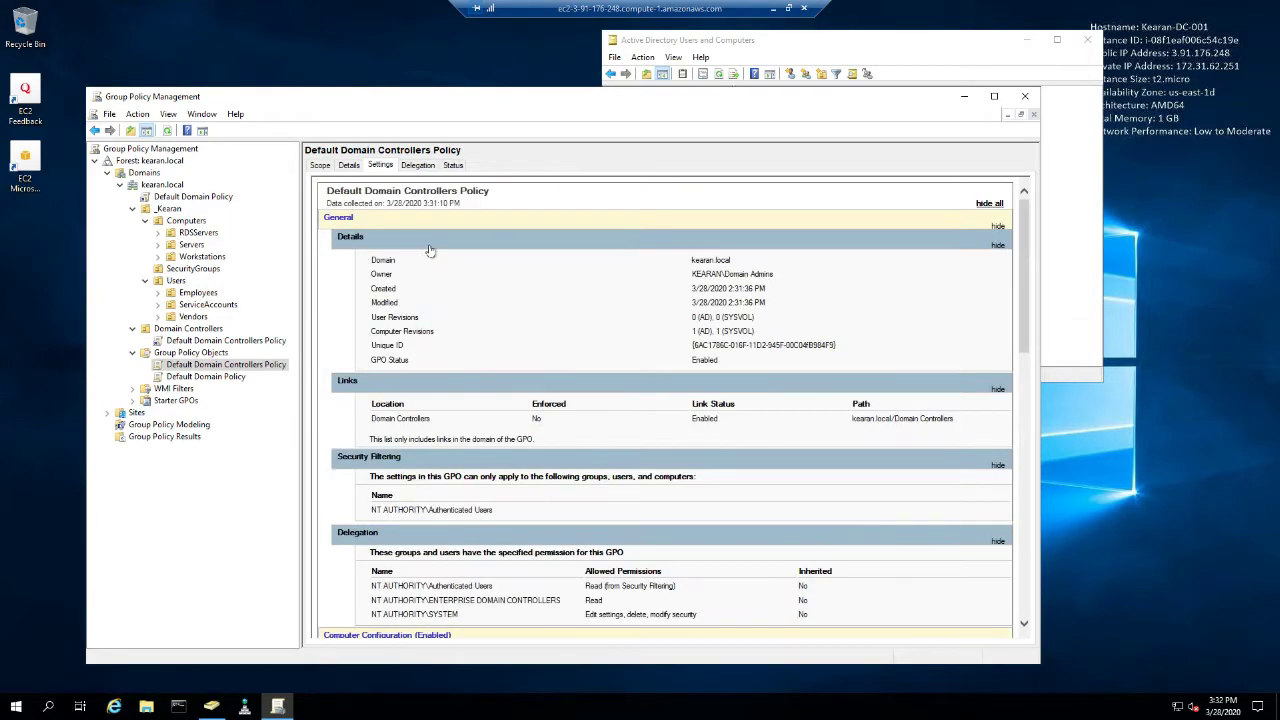
{"action": "left_click", "coordinate": [320, 165]}
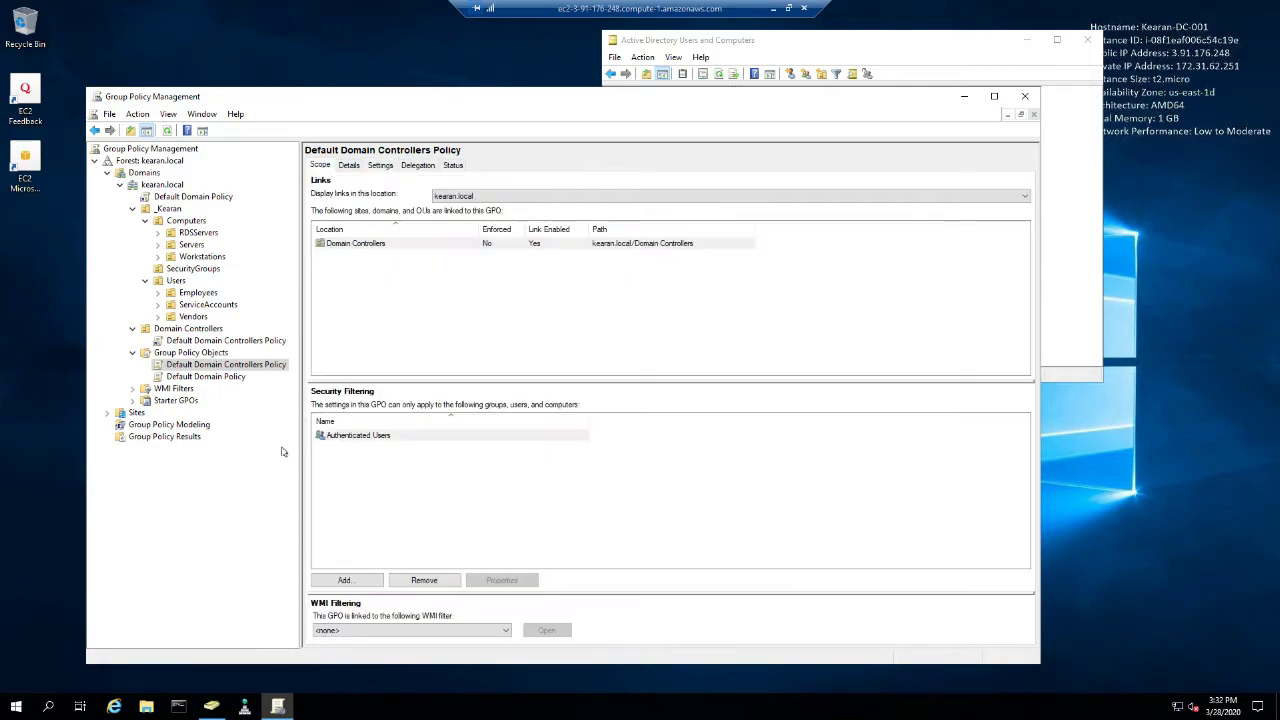
Show all settings of the Default Domain Policy object and view its account policies.
{"action": "left_click", "coordinate": [220, 377]}
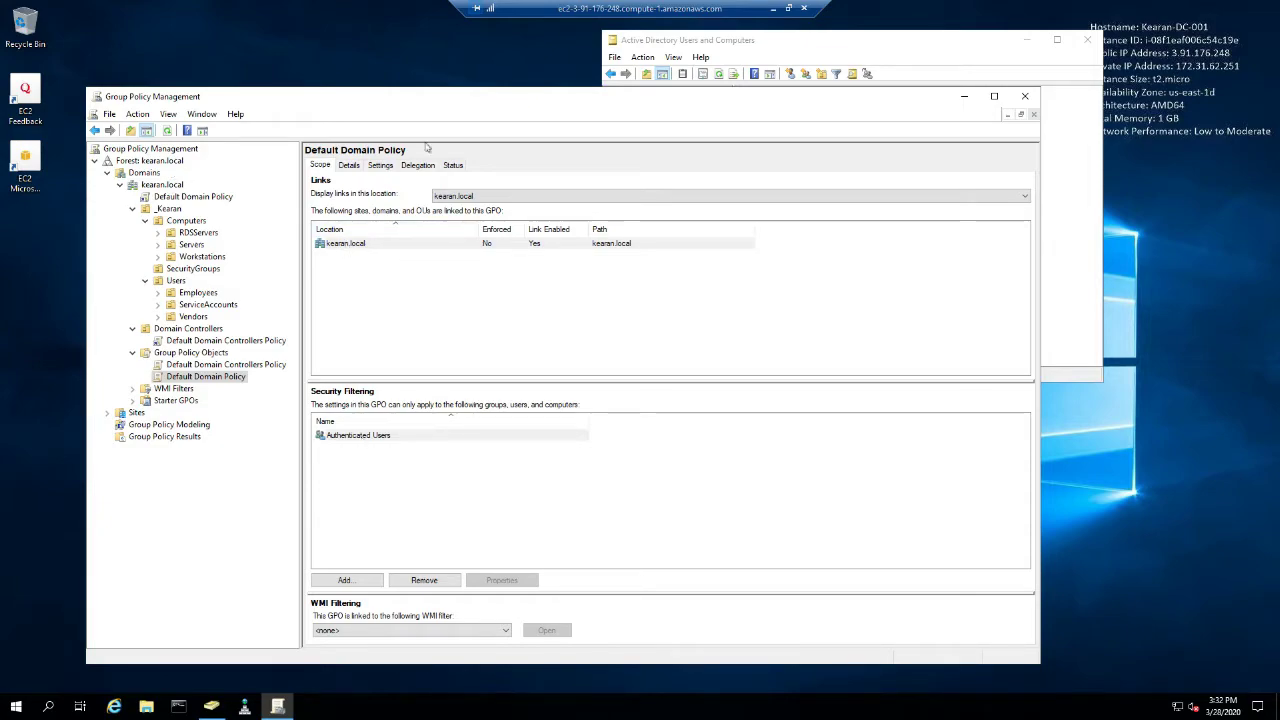
{"action": "left_click", "coordinate": [380, 165]}
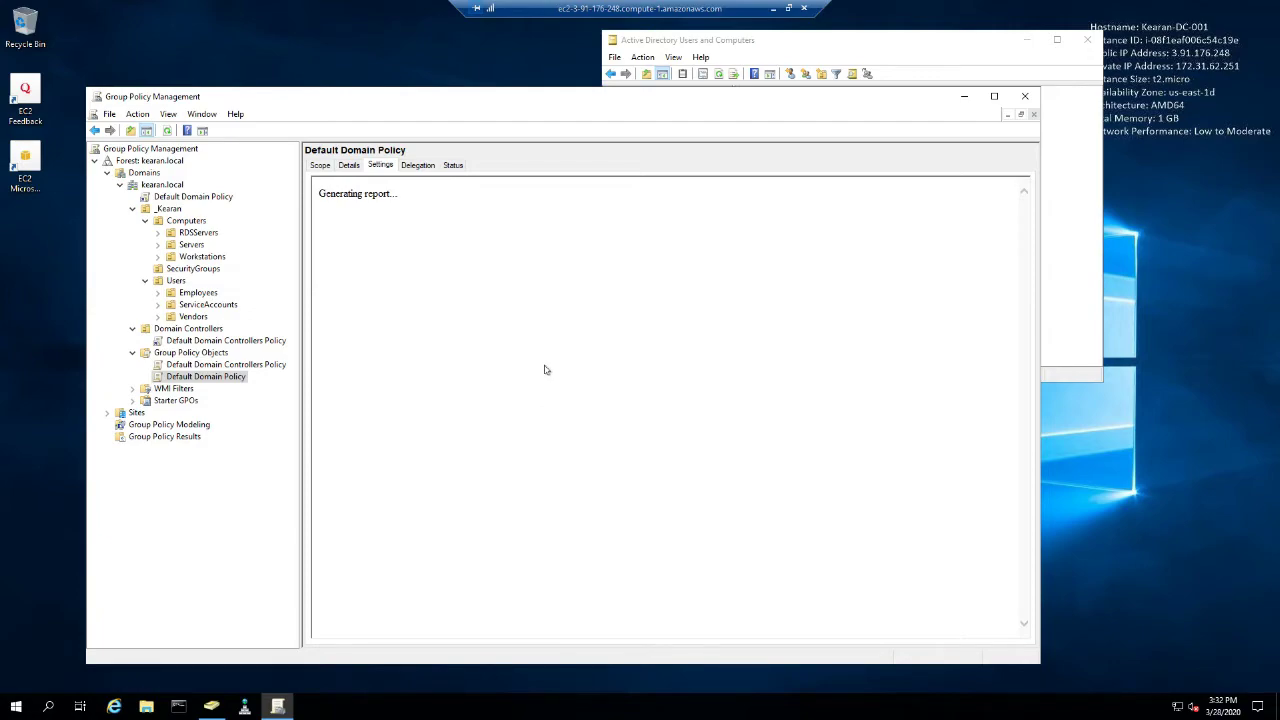
{"action": "left_click", "coordinate": [999, 203]}
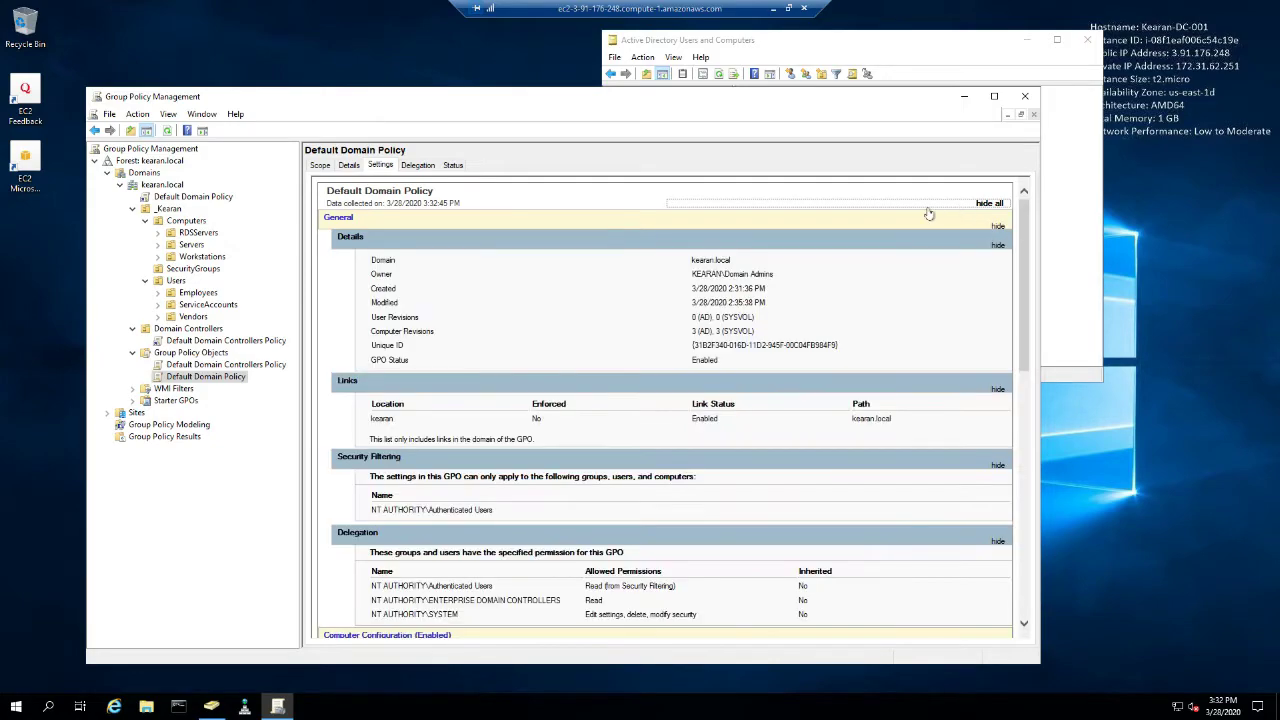
{"action": "scroll", "coordinate": [698, 386], "scroll_direction": "down", "scroll_amount": 5}
{"action": "scroll", "coordinate": [670, 385], "scroll_direction": "down", "scroll_amount": 4}
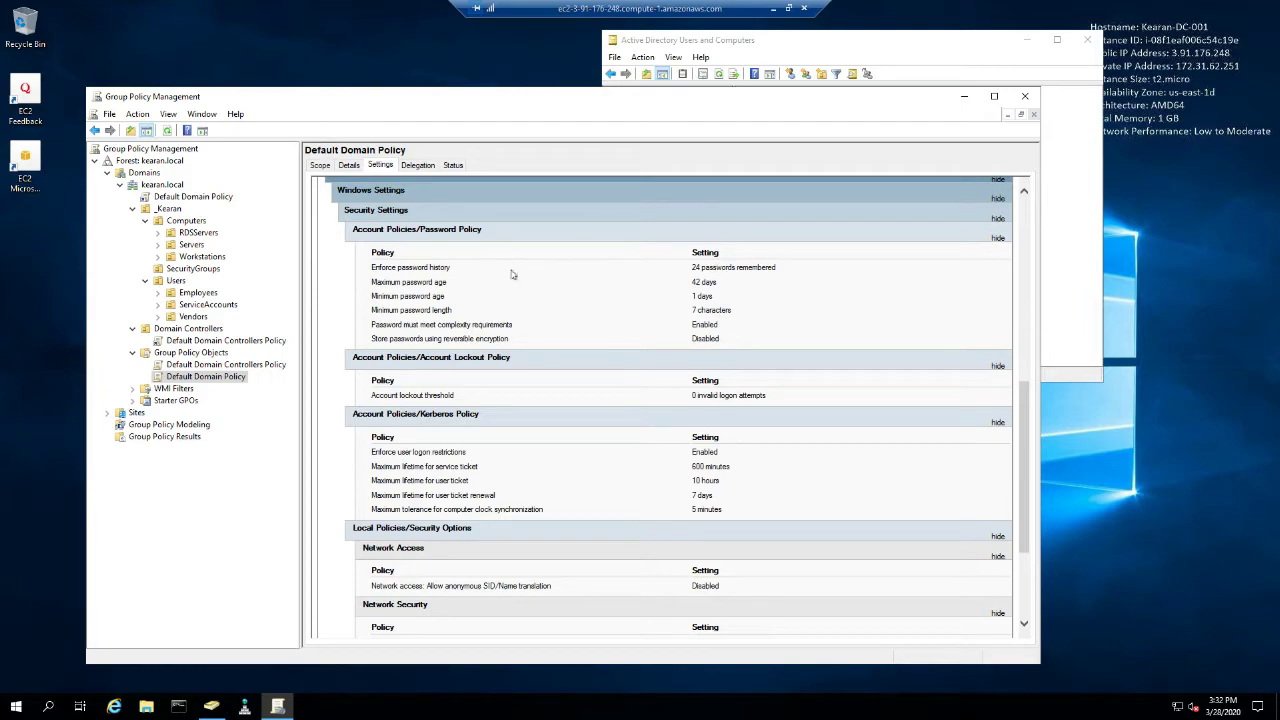
Examine the maximum password age, minimum password age and minimum password length in the Default Domain Policy report.
{"action": "left_click_drag", "start_coordinate": [717, 283], "coordinate": [693, 285]}
{"action": "left_click", "coordinate": [714, 287]}
{"action": "left_click_drag", "start_coordinate": [373, 283], "coordinate": [449, 285]}
{"action": "left_click_drag", "start_coordinate": [675, 288], "coordinate": [728, 287]}
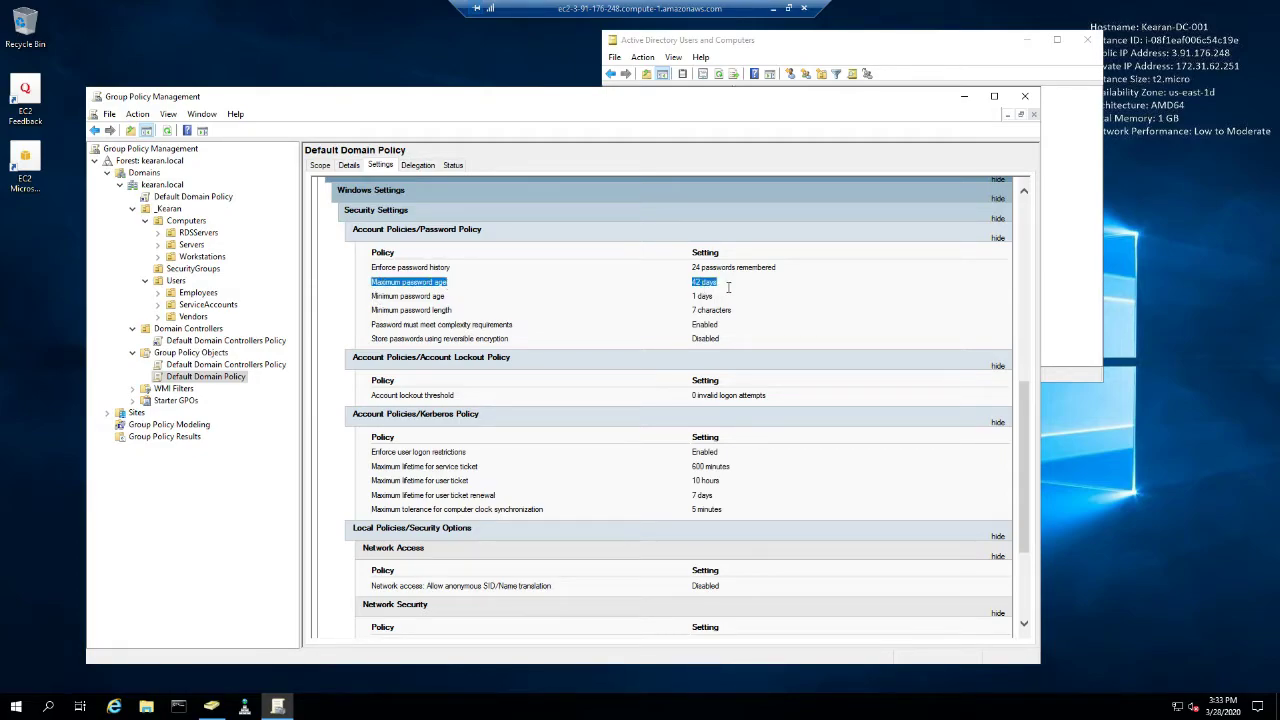
{"action": "left_click", "coordinate": [722, 287]}
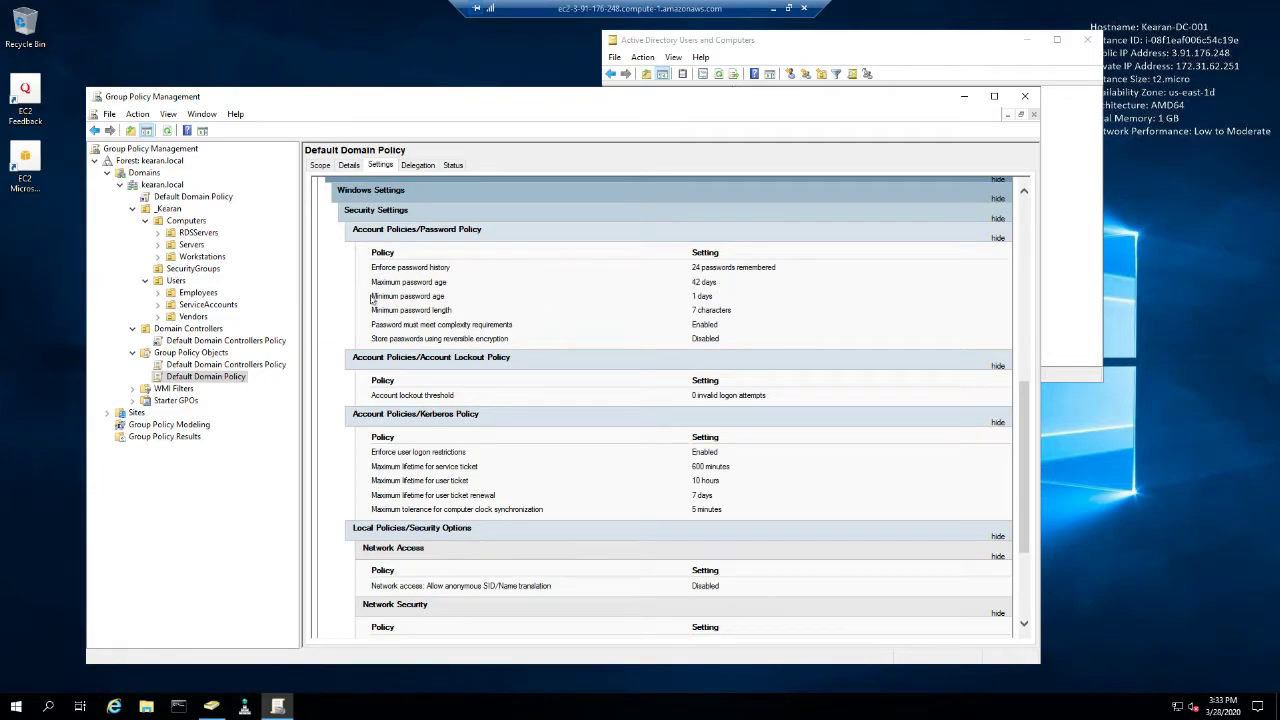
{"action": "left_click_drag", "start_coordinate": [373, 298], "coordinate": [448, 298]}
{"action": "left_click", "coordinate": [463, 300]}
{"action": "left_click_drag", "start_coordinate": [717, 299], "coordinate": [687, 300]}
{"action": "left_click", "coordinate": [492, 327]}
{"action": "left_click_drag", "start_coordinate": [693, 311], "coordinate": [700, 314]}
{"action": "left_click_drag", "start_coordinate": [371, 311], "coordinate": [732, 313]}
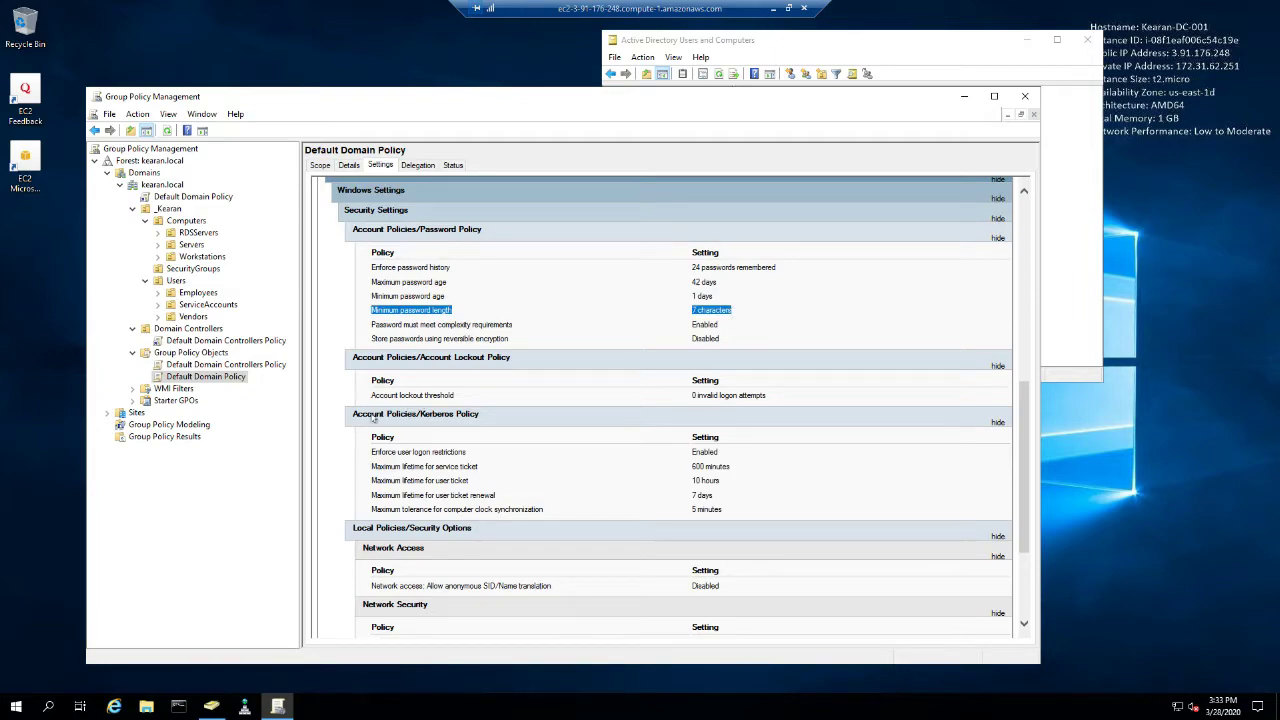
Open the Default Domain Policy for editing and place the editor window beside the report's password policy section.
{"action": "right_click", "coordinate": [229, 381]}
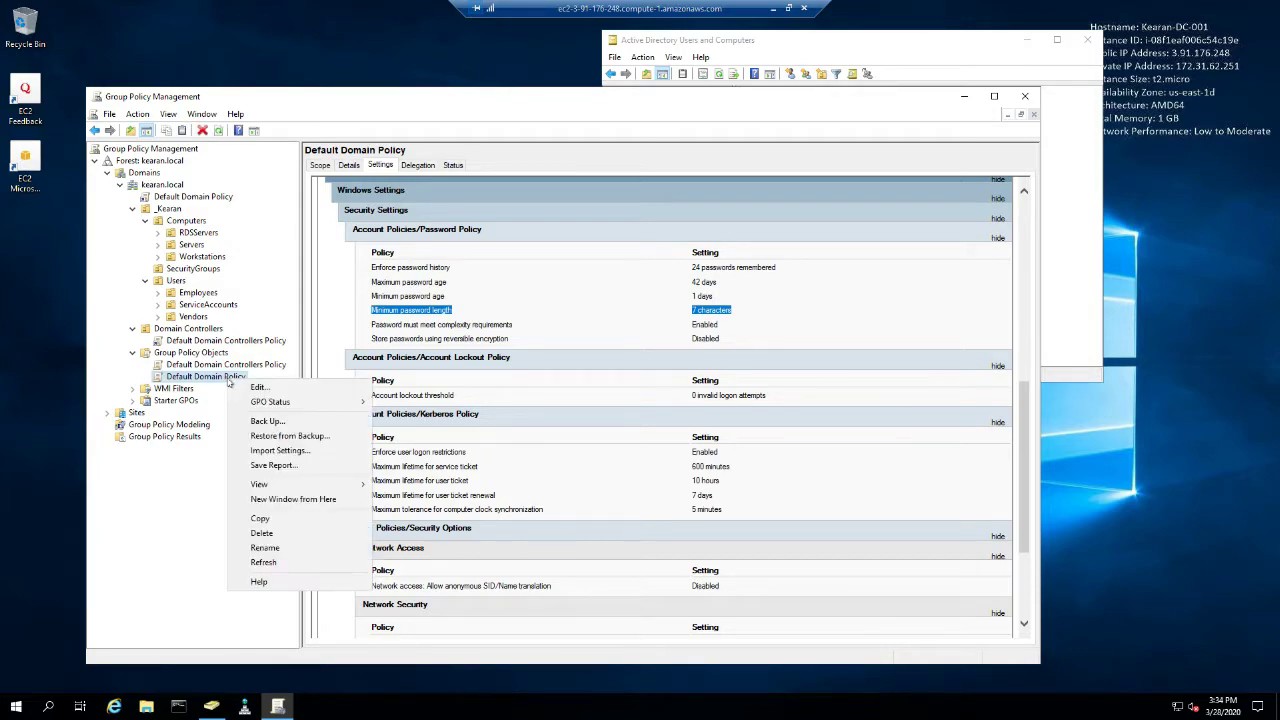
{"action": "left_click", "coordinate": [393, 381]}
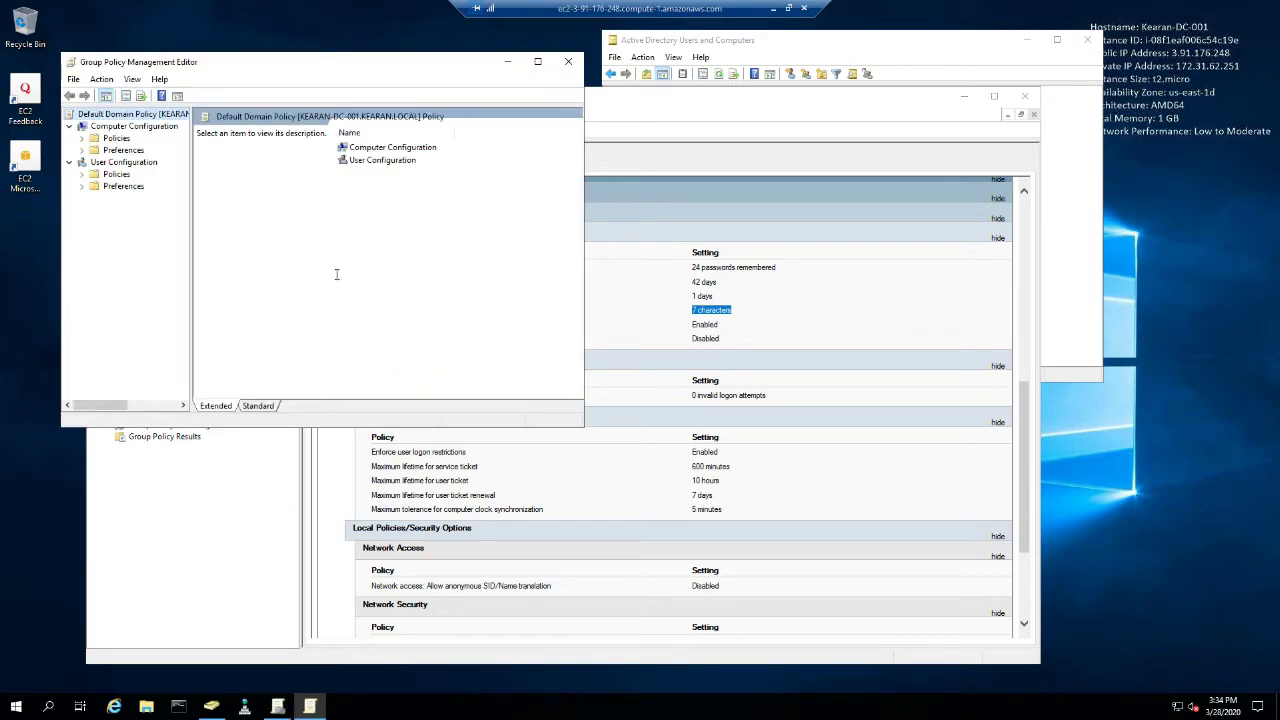
{"action": "left_click_drag", "start_coordinate": [363, 63], "coordinate": [1021, 49]}
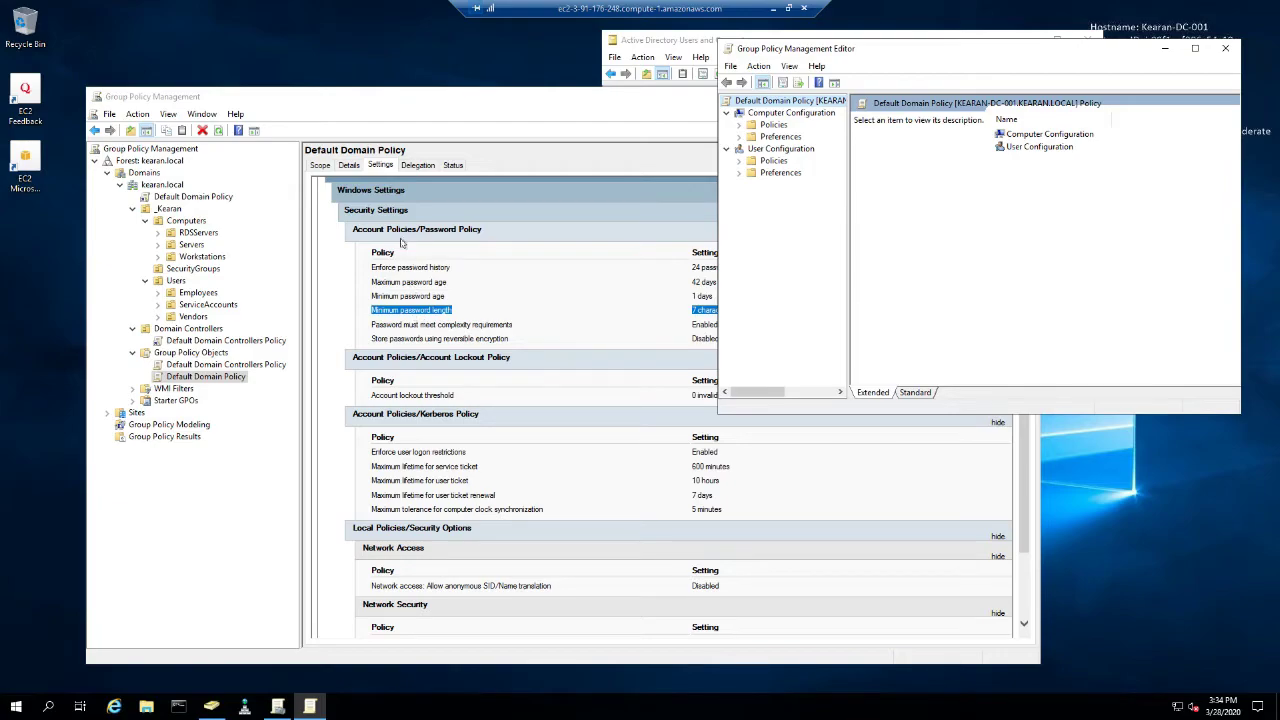
{"action": "scroll", "coordinate": [395, 245], "scroll_direction": "up", "scroll_amount": 3}
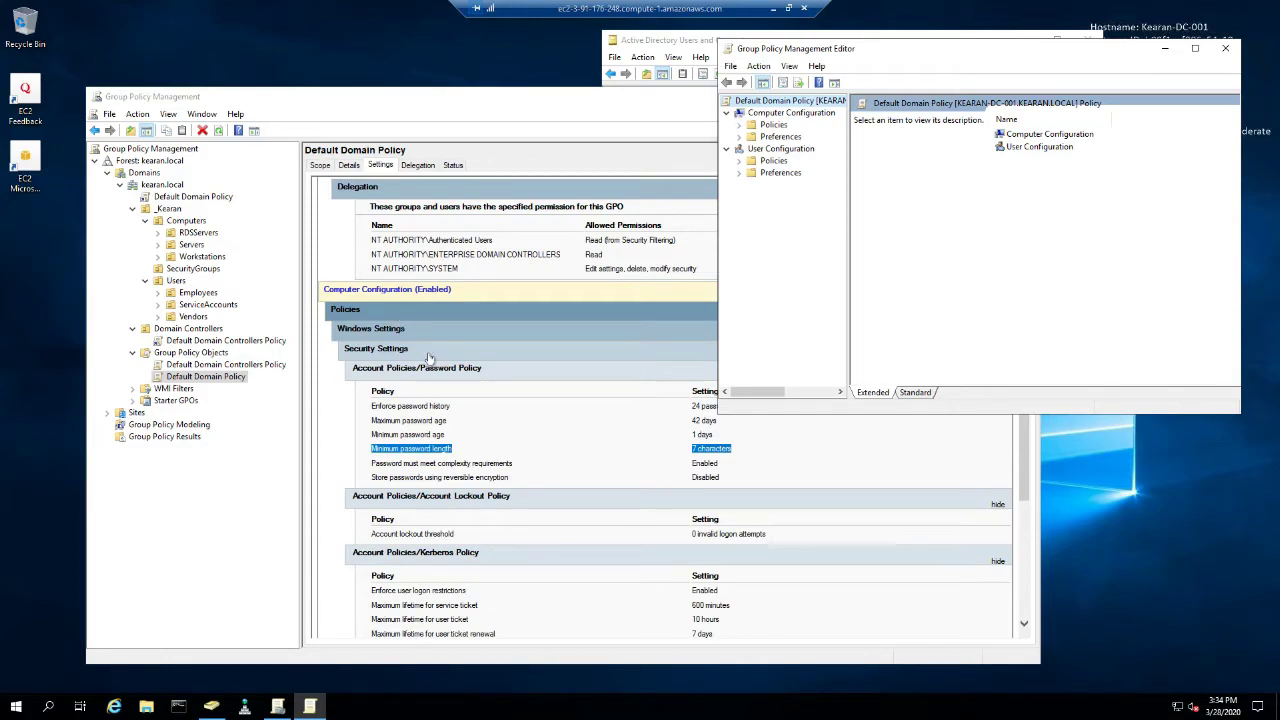
Open the Password Policy under Computer Configuration's Windows security settings and account policies, keeping the report's policy names in view.
{"action": "left_click", "coordinate": [739, 125]}
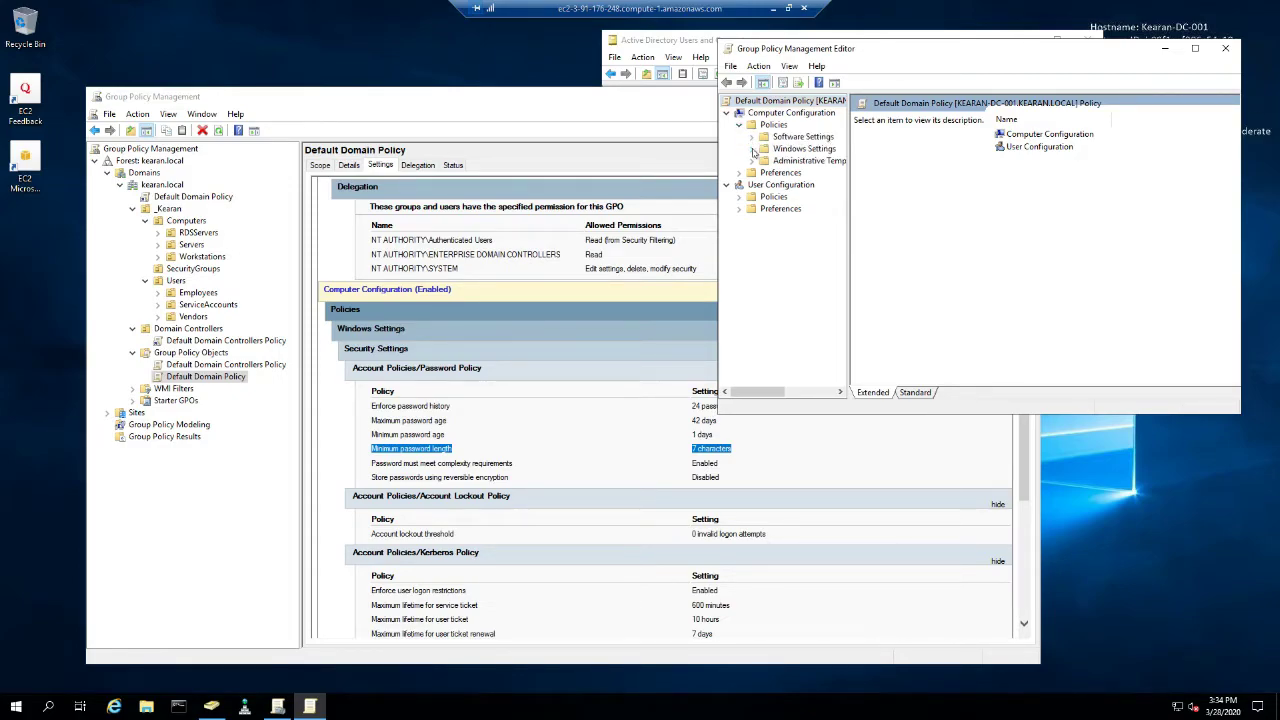
{"action": "left_click", "coordinate": [752, 149]}
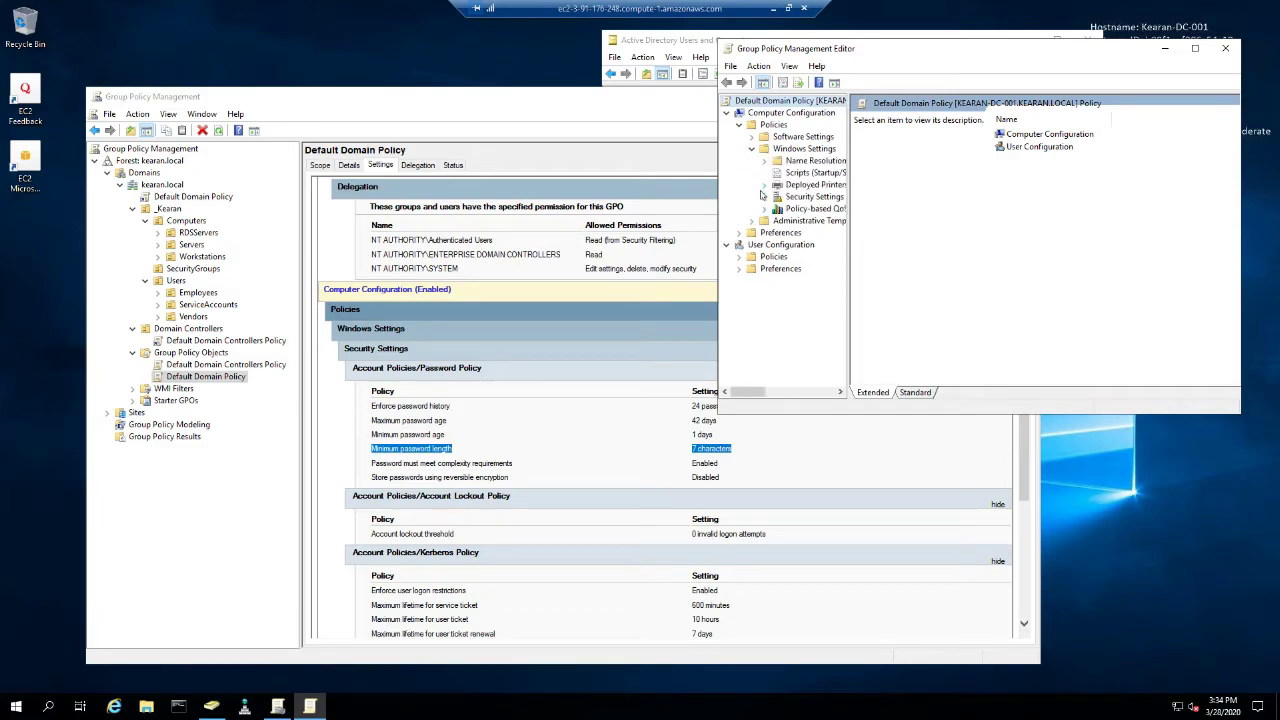
{"action": "left_click", "coordinate": [764, 200]}
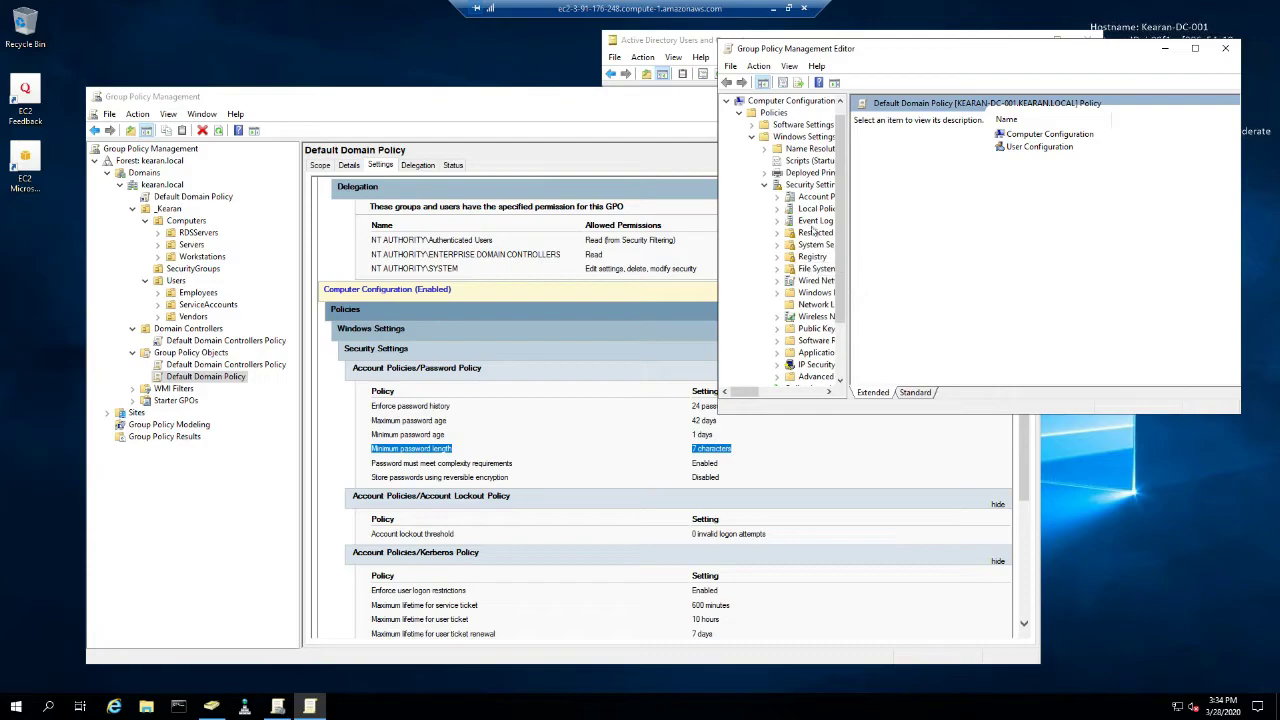
{"action": "left_click", "coordinate": [813, 197]}
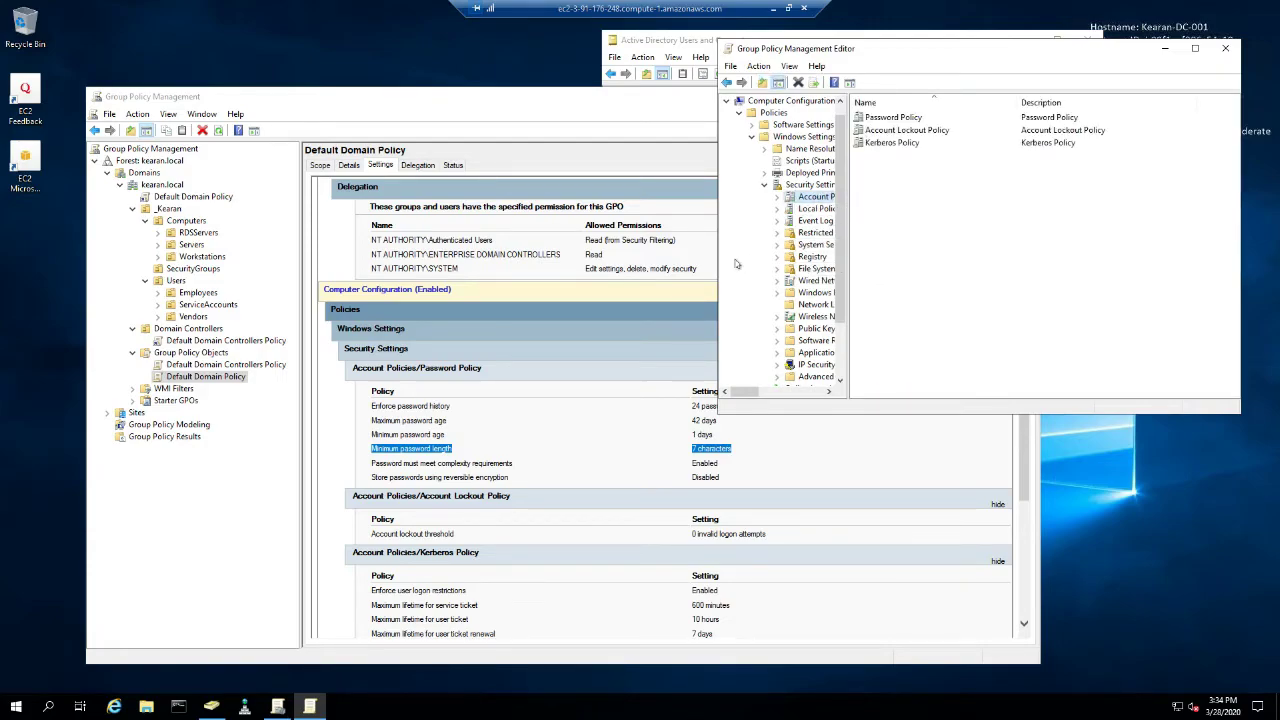
{"action": "left_click_drag", "start_coordinate": [857, 58], "coordinate": [736, 71]}
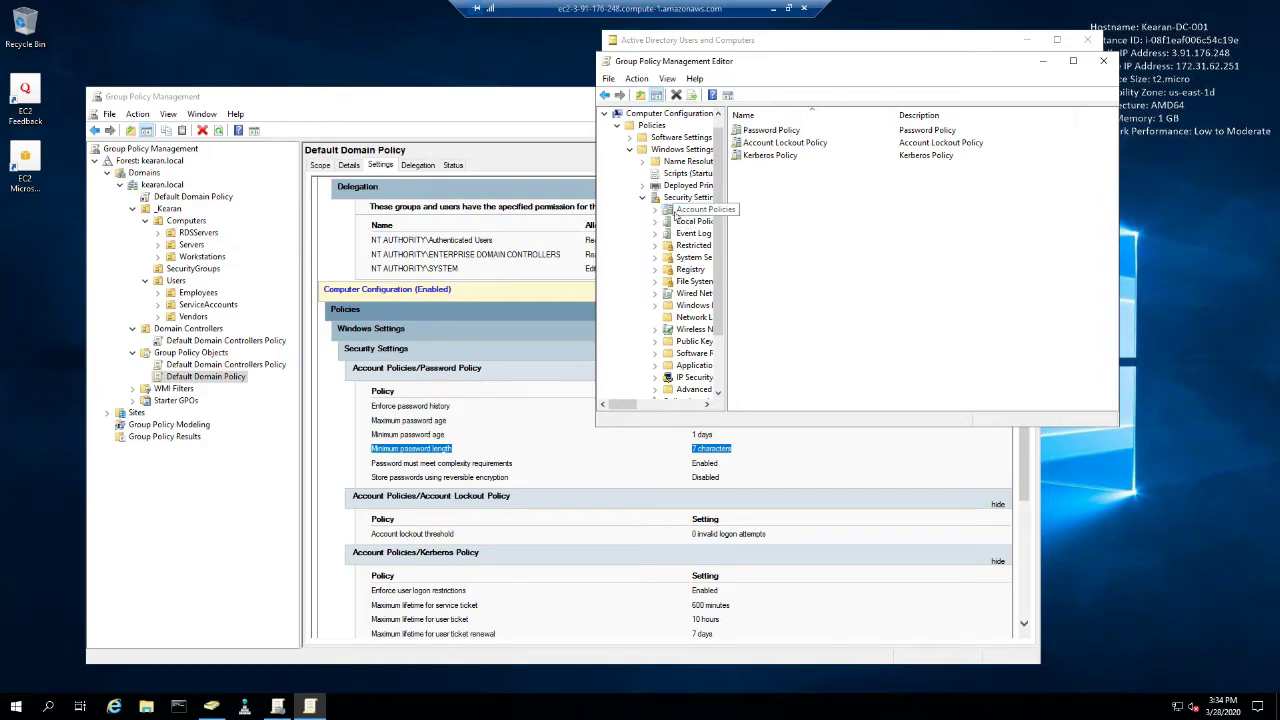
{"action": "left_click", "coordinate": [656, 209]}
{"action": "left_click", "coordinate": [697, 221]}
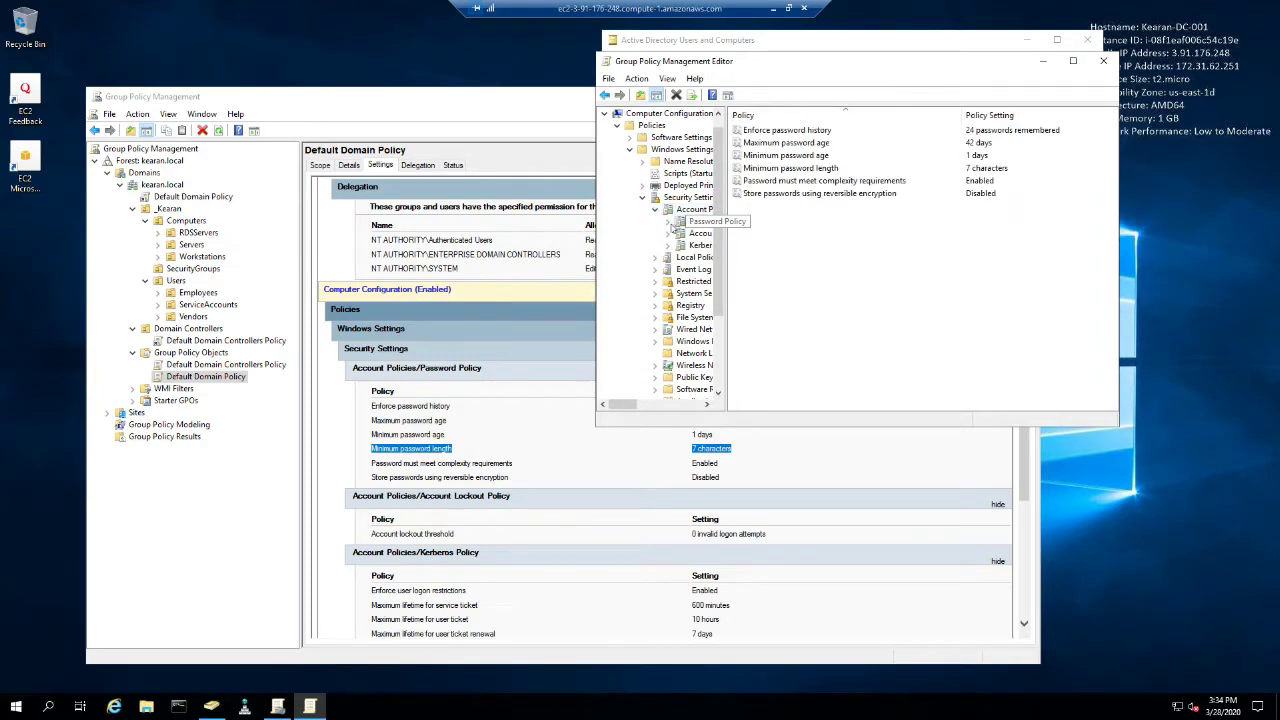
Set Enforce password history to 12 passwords remembered and apply the change.
{"action": "double_click", "coordinate": [799, 131]}
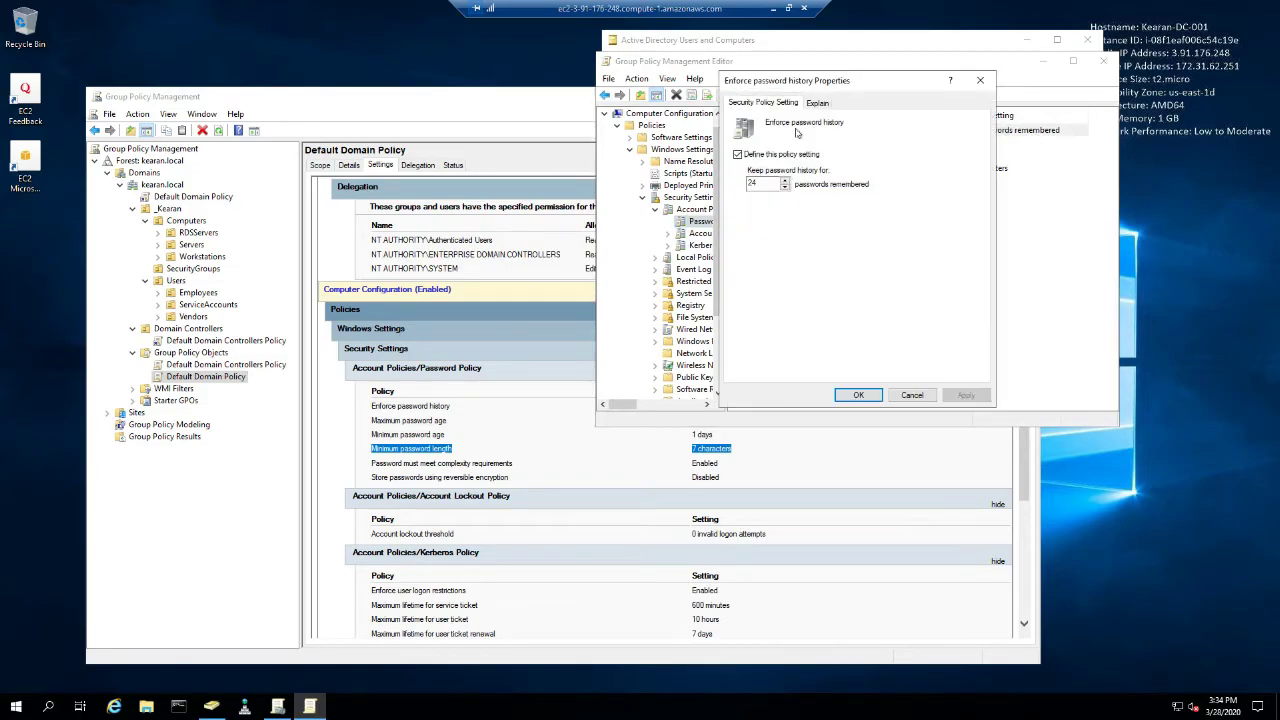
{"action": "left_click_drag", "start_coordinate": [768, 183], "coordinate": [720, 184]}
{"action": "type", "text": "12"}
{"action": "left_click", "coordinate": [966, 395]}
{"action": "left_click", "coordinate": [860, 395]}
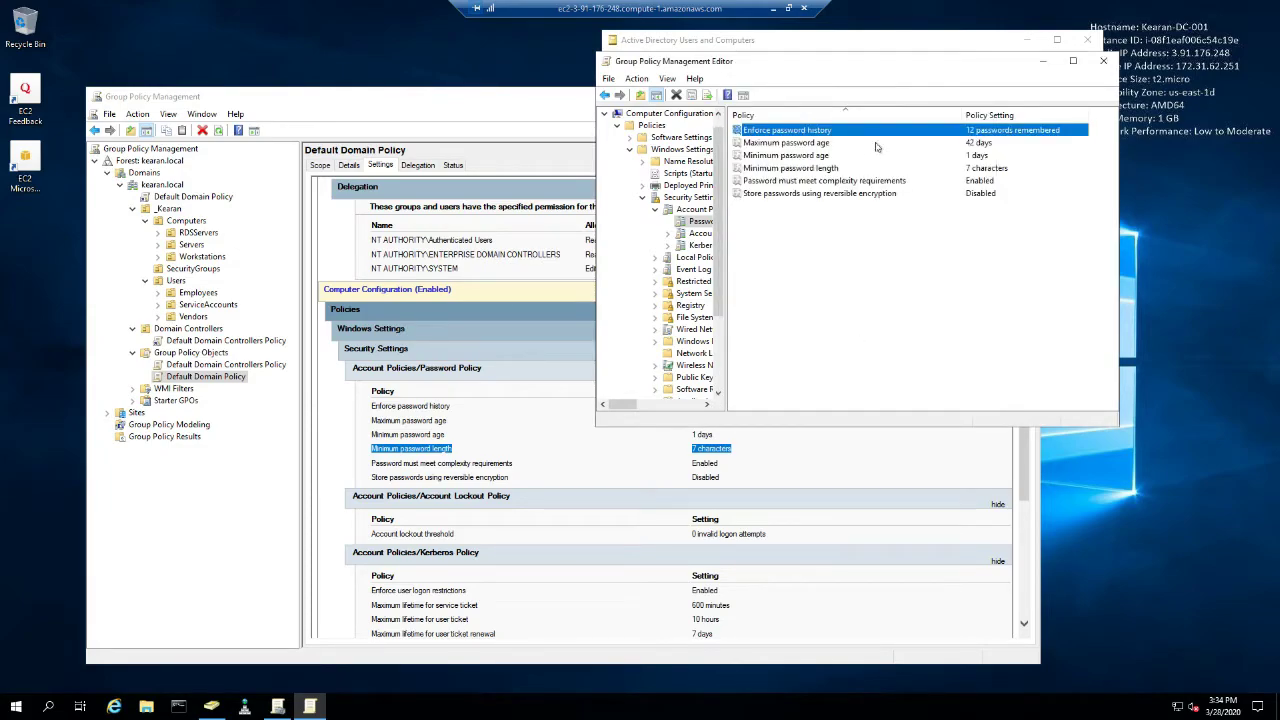
Set the maximum password age to 45 days and apply the change.
{"action": "double_click", "coordinate": [810, 145]}
{"action": "left_click_drag", "start_coordinate": [779, 183], "coordinate": [728, 181]}
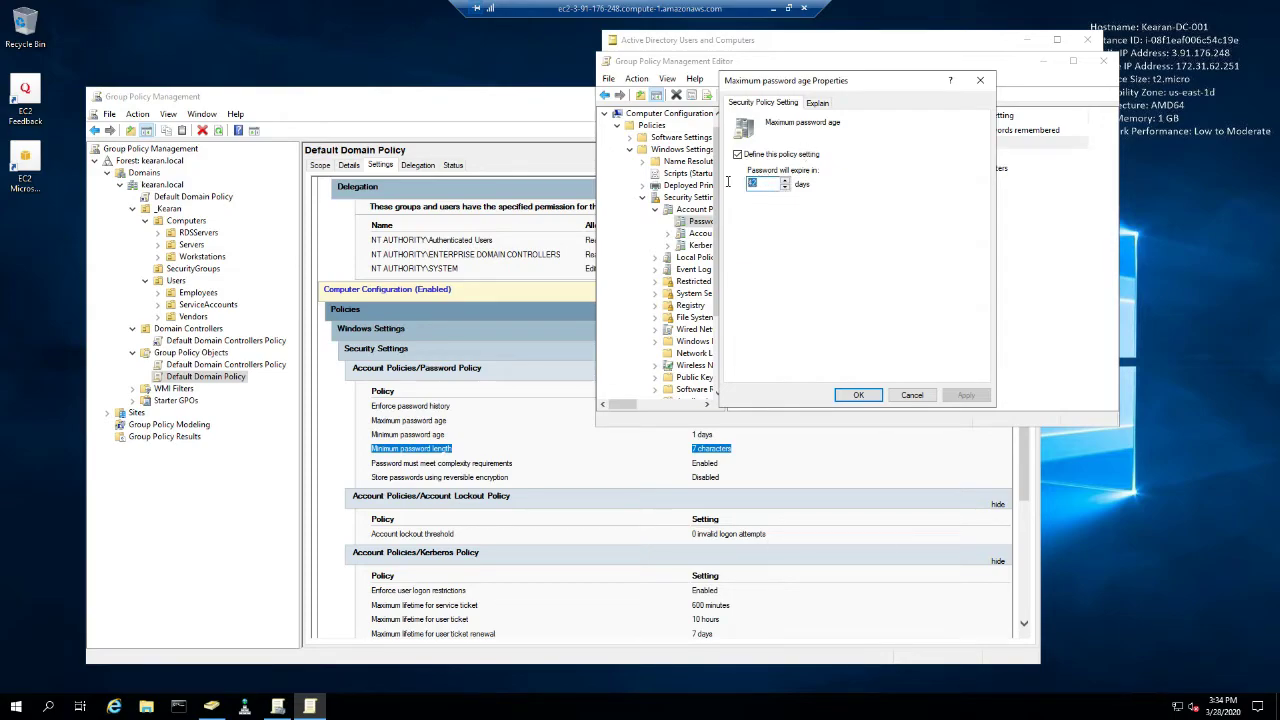
{"action": "type", "text": "45"}
{"action": "left_click", "coordinate": [966, 395]}
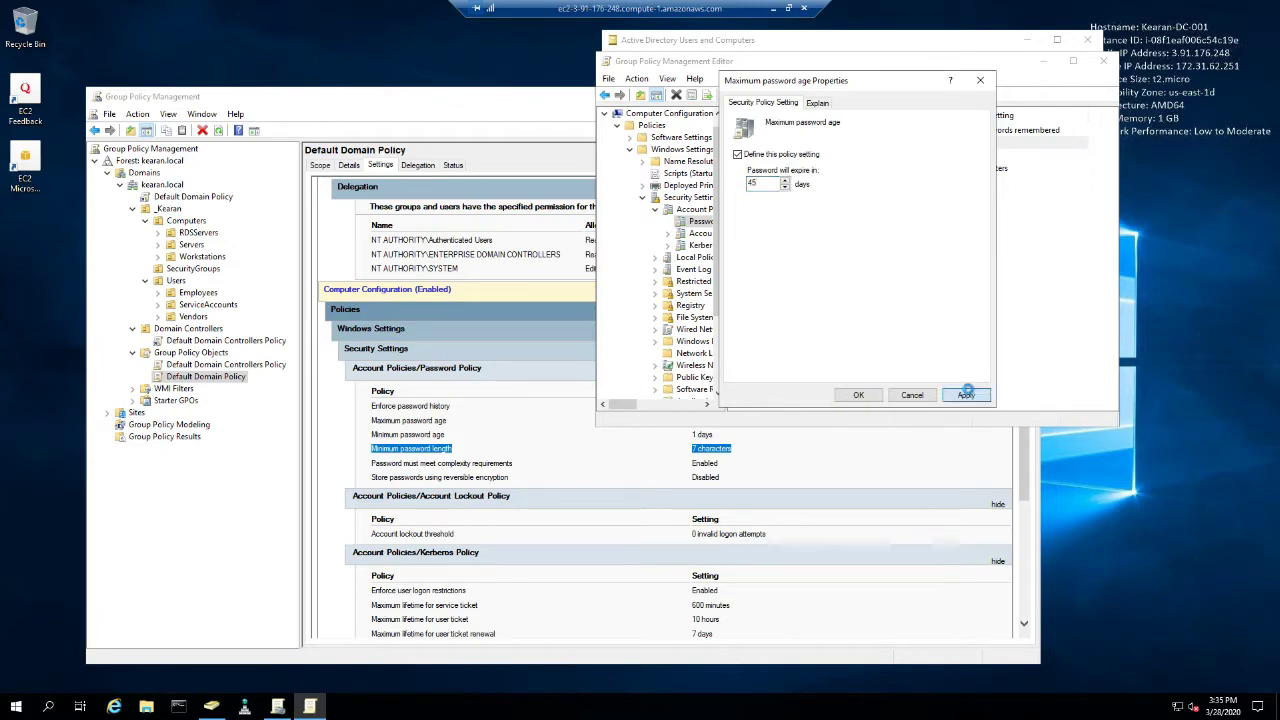
{"action": "left_click", "coordinate": [872, 398]}
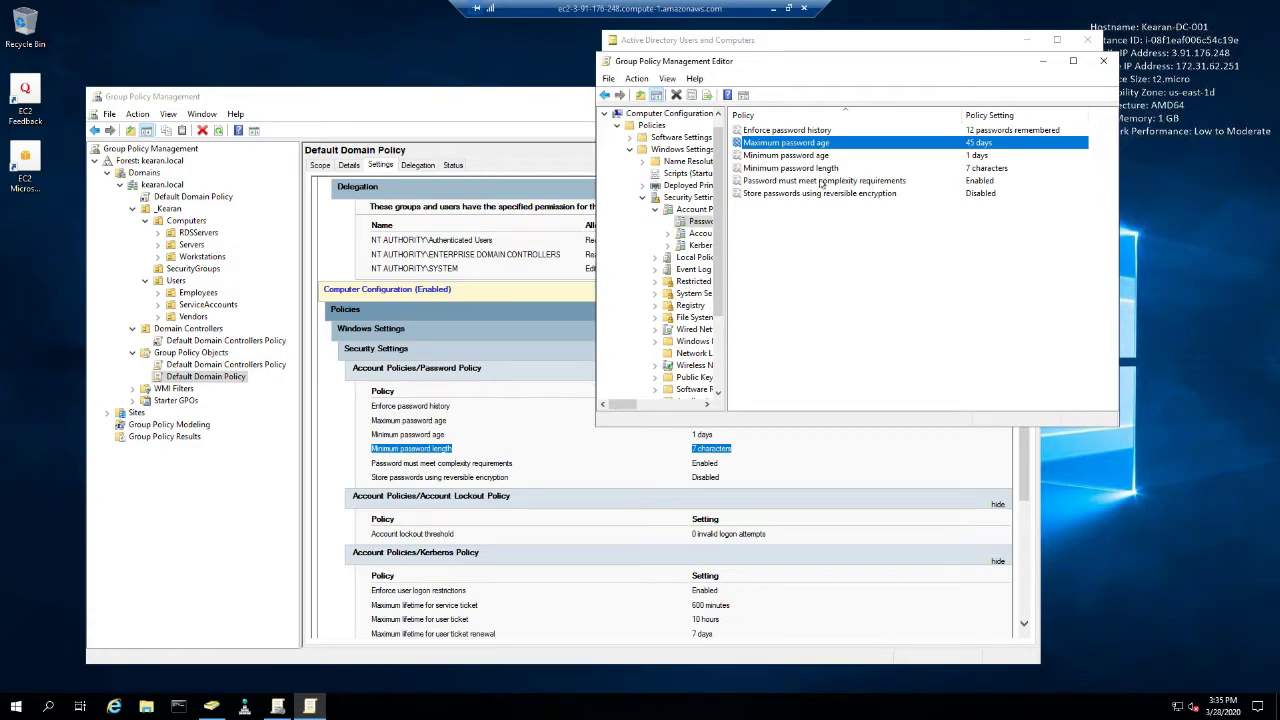
Set the minimum password length to 8 characters and apply the change.
{"action": "left_click", "coordinate": [800, 157]}
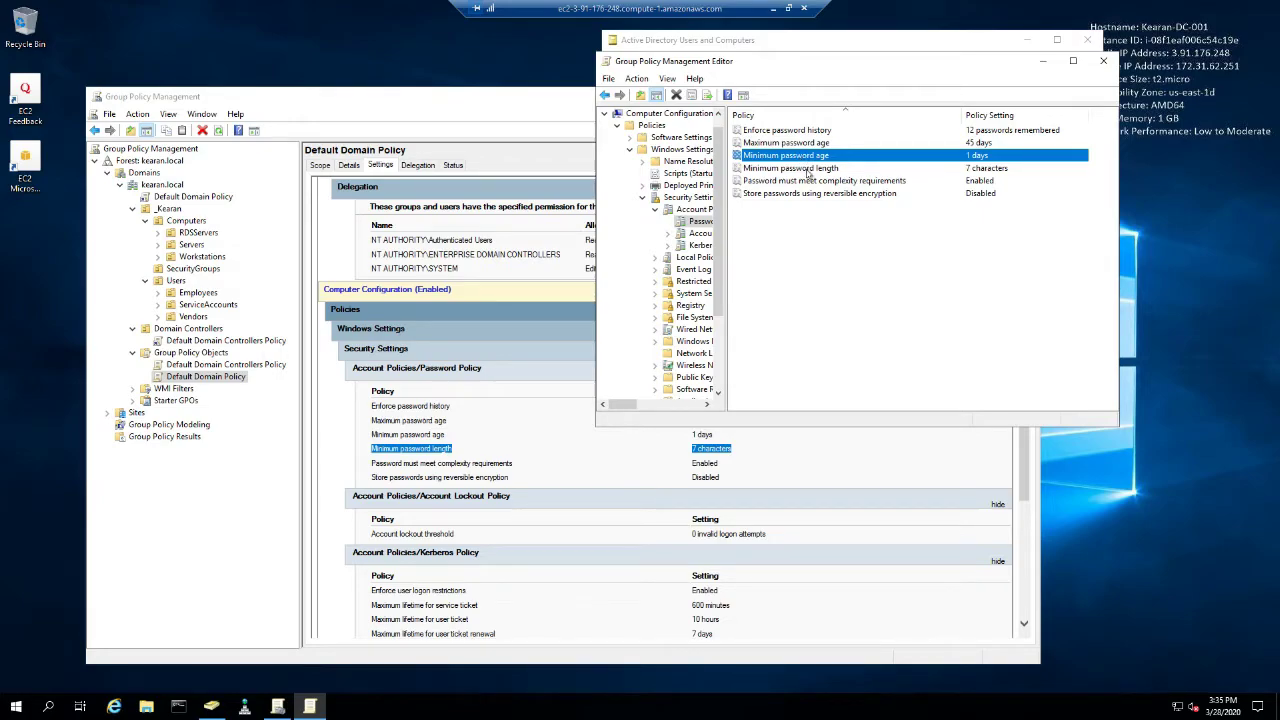
{"action": "double_click", "coordinate": [808, 170]}
{"action": "left_click", "coordinate": [785, 181]}
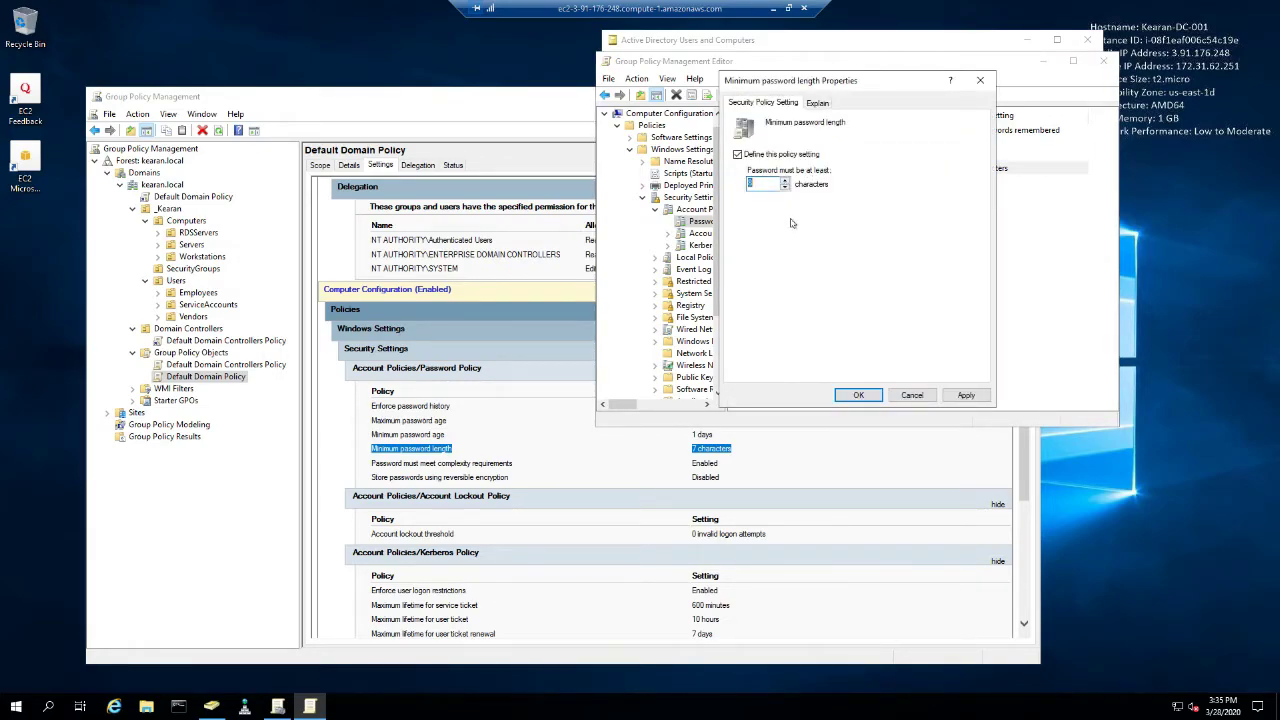
{"action": "left_click", "coordinate": [768, 184]}
{"action": "left_click", "coordinate": [966, 395]}
{"action": "left_click", "coordinate": [966, 395]}
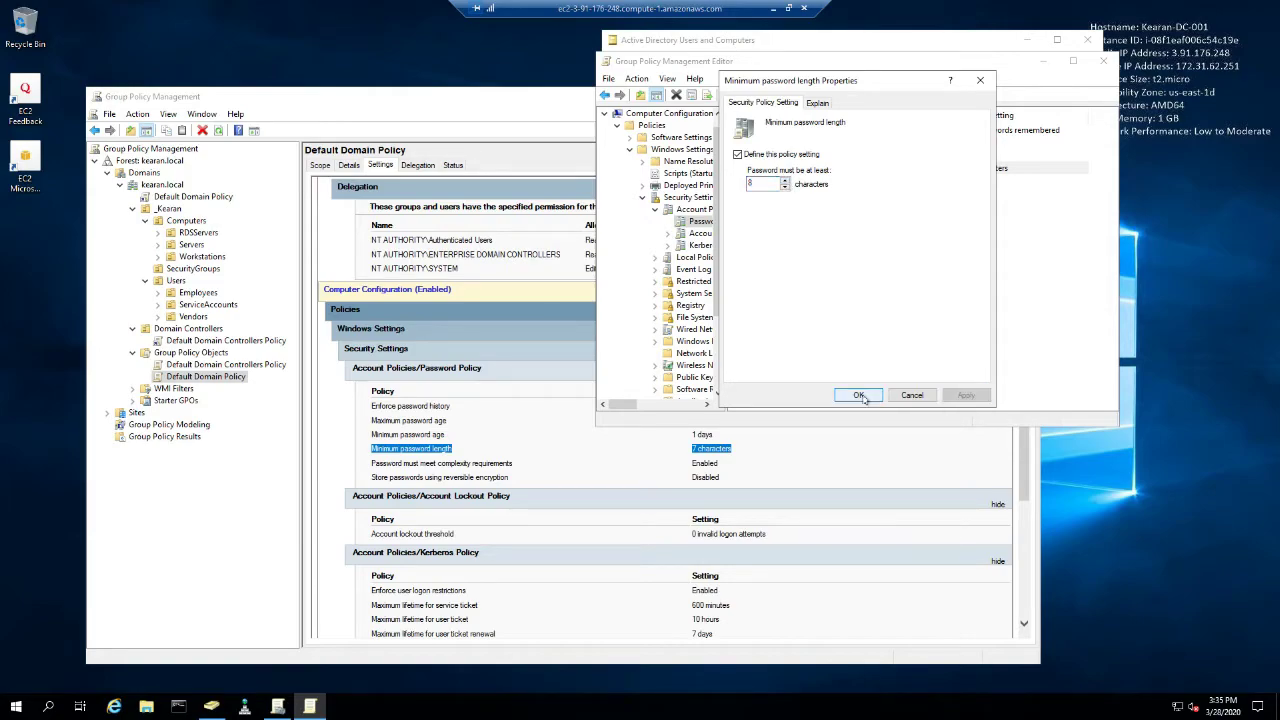
{"action": "left_click", "coordinate": [858, 395]}
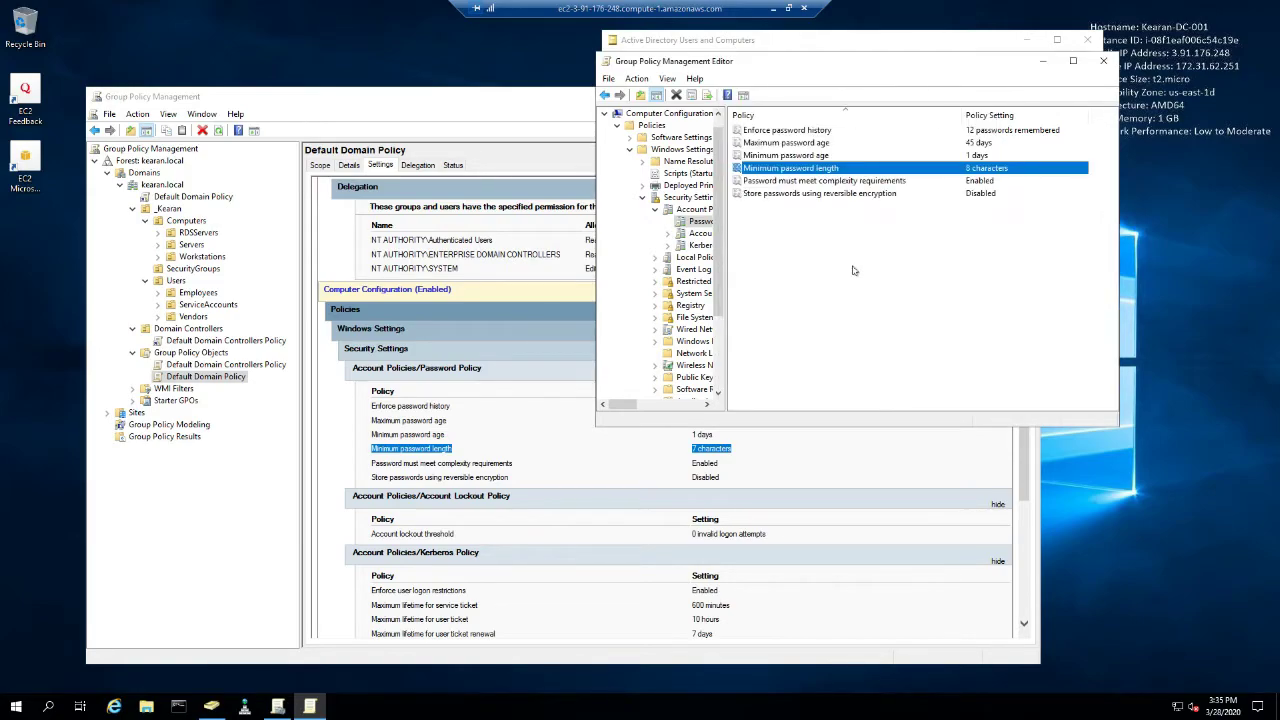
Define the account lockout duration as 5 minutes in the Account Lockout Policy and accept the suggested threshold and counter reset values.
{"action": "left_click", "coordinate": [793, 192]}
{"action": "left_click", "coordinate": [790, 181]}
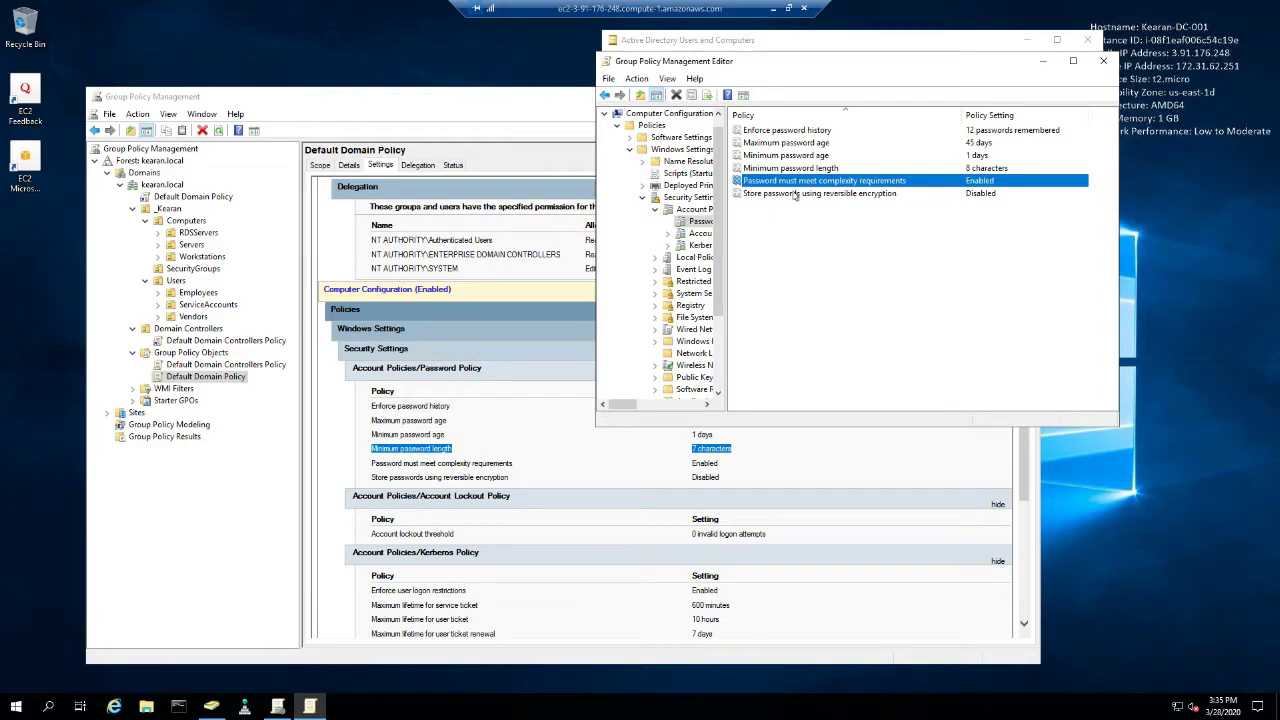
{"action": "left_click", "coordinate": [700, 233]}
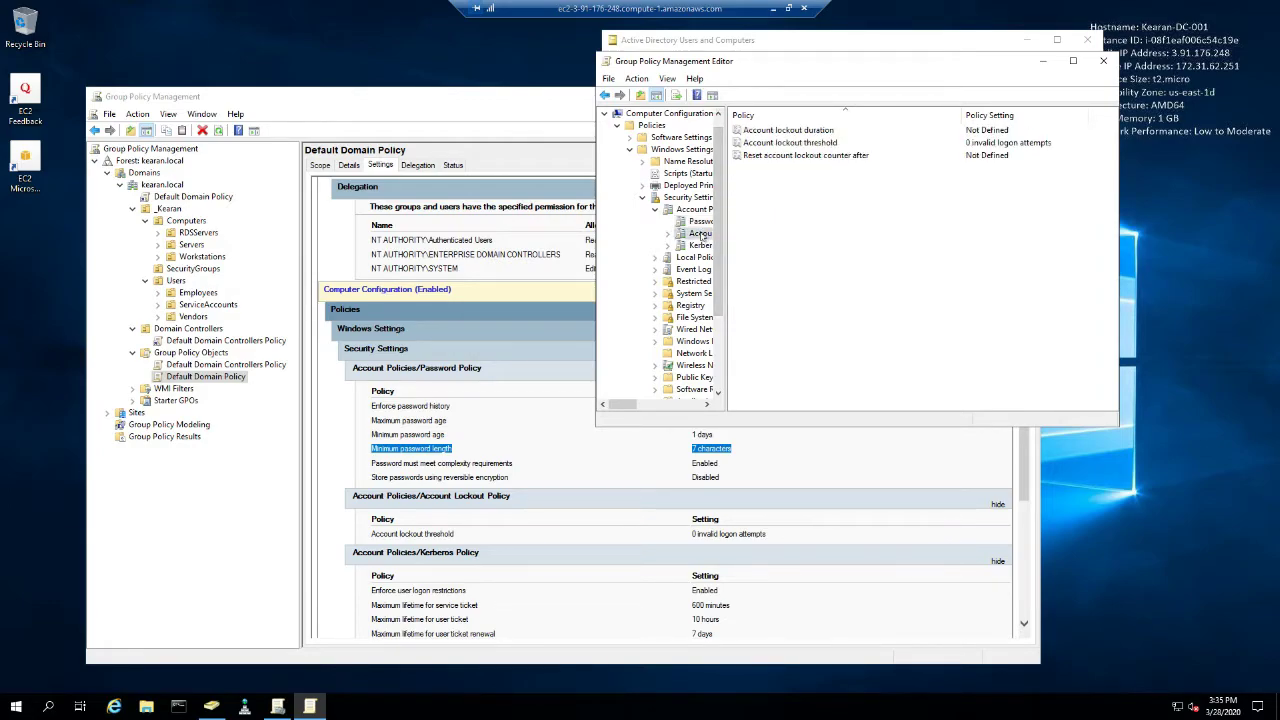
{"action": "left_click", "coordinate": [776, 131]}
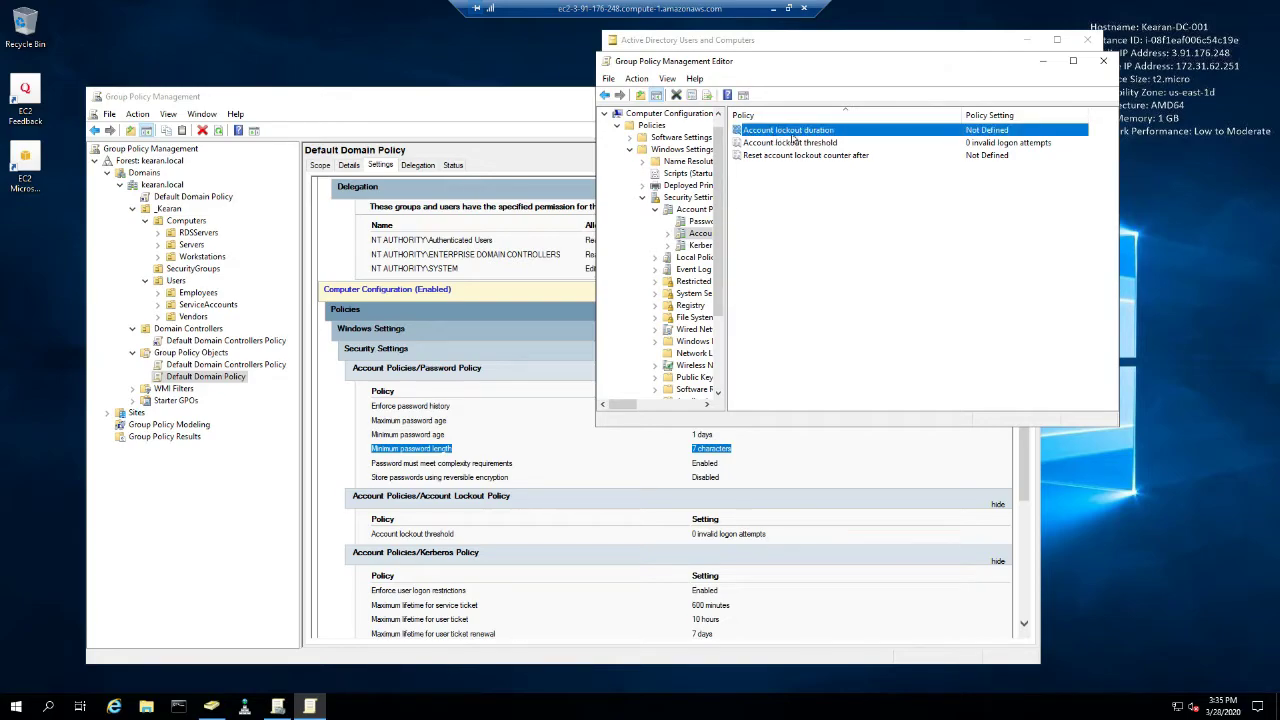
{"action": "double_click", "coordinate": [792, 133]}
{"action": "left_click", "coordinate": [737, 154]}
{"action": "left_click_drag", "start_coordinate": [776, 183], "coordinate": [724, 183]}
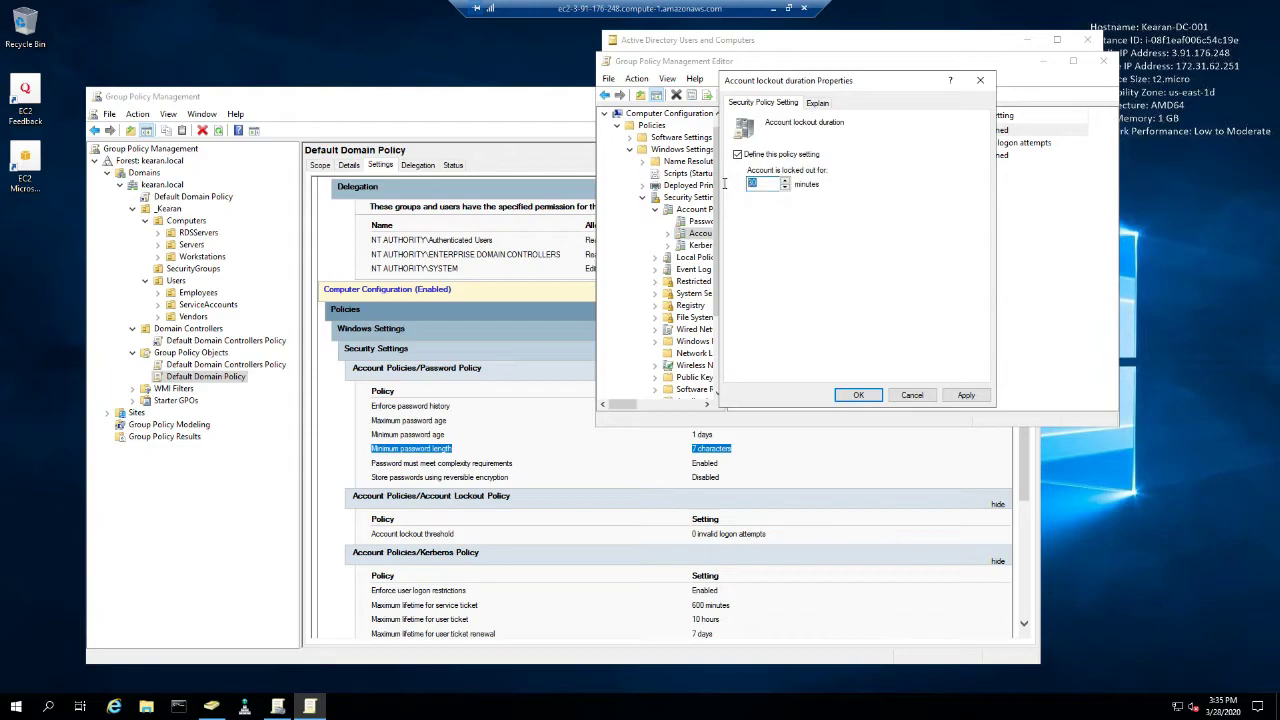
{"action": "left_click", "coordinate": [966, 395]}
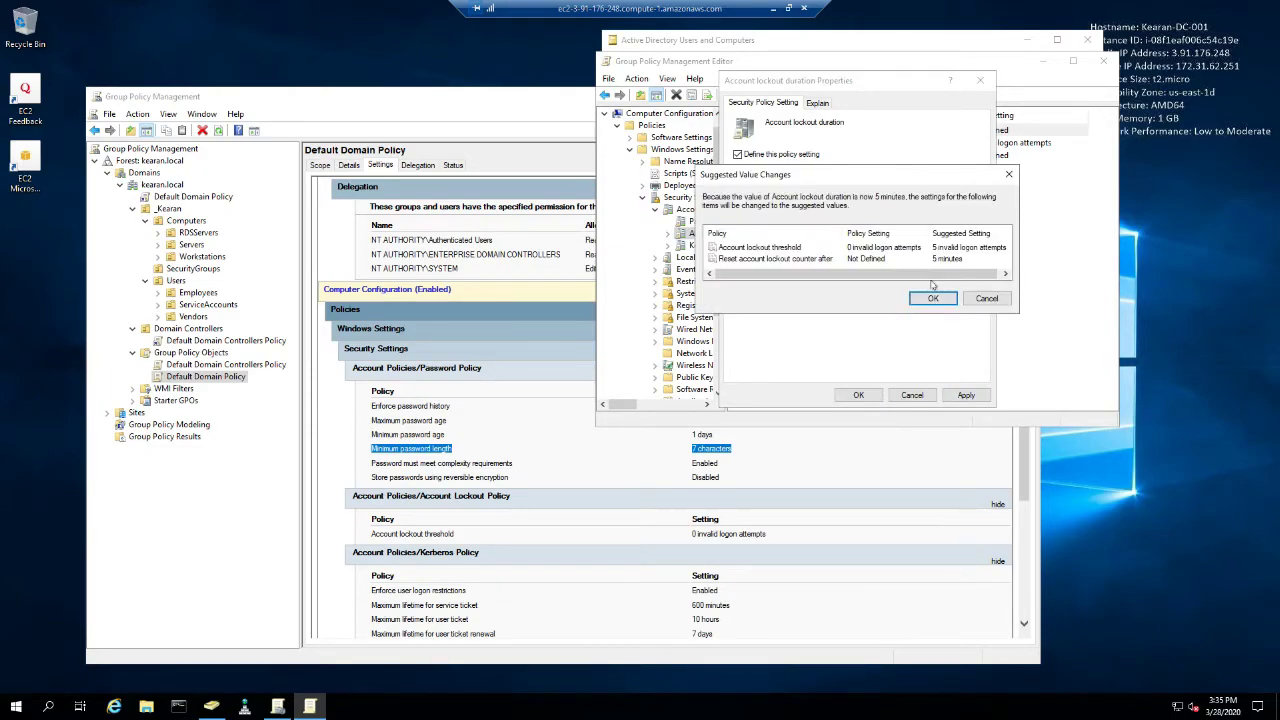
{"action": "left_click", "coordinate": [933, 300]}
{"action": "left_click", "coordinate": [858, 395]}
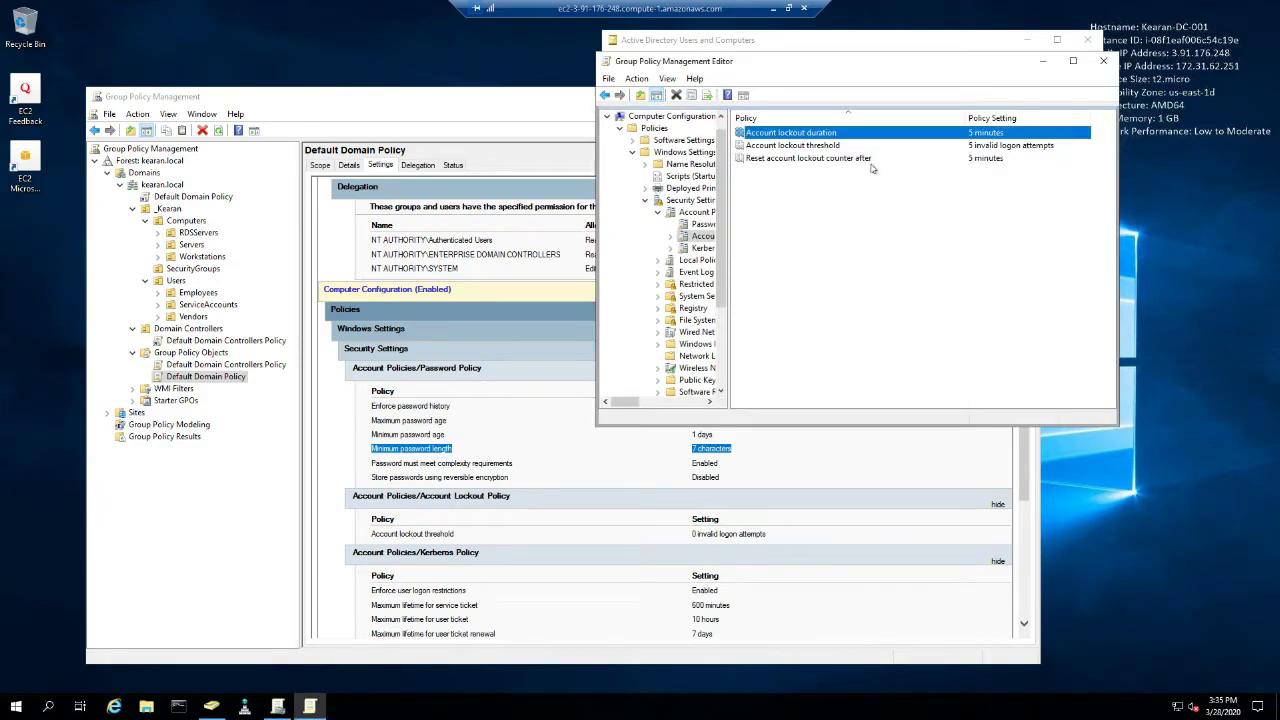
Set the account lockout duration to 7 minutes, apply it, and close the Default Domain Policy editor.
{"action": "left_click", "coordinate": [819, 146]}
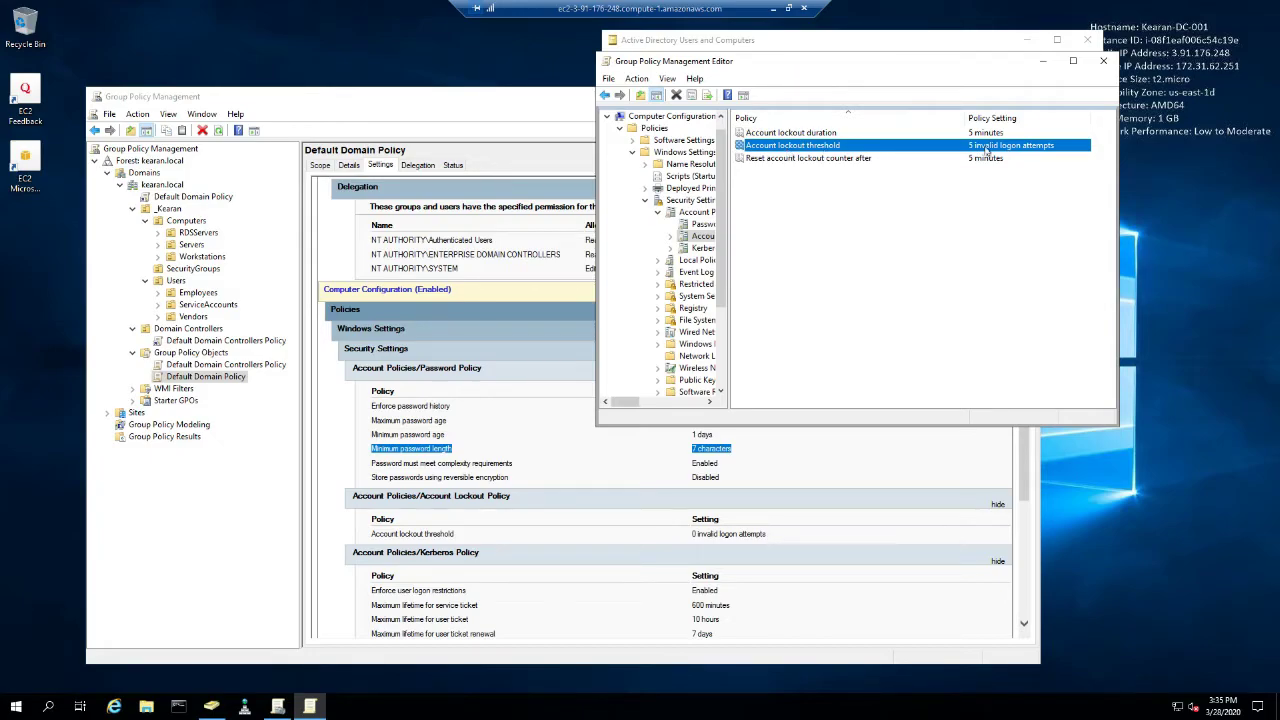
{"action": "left_click", "coordinate": [886, 256]}
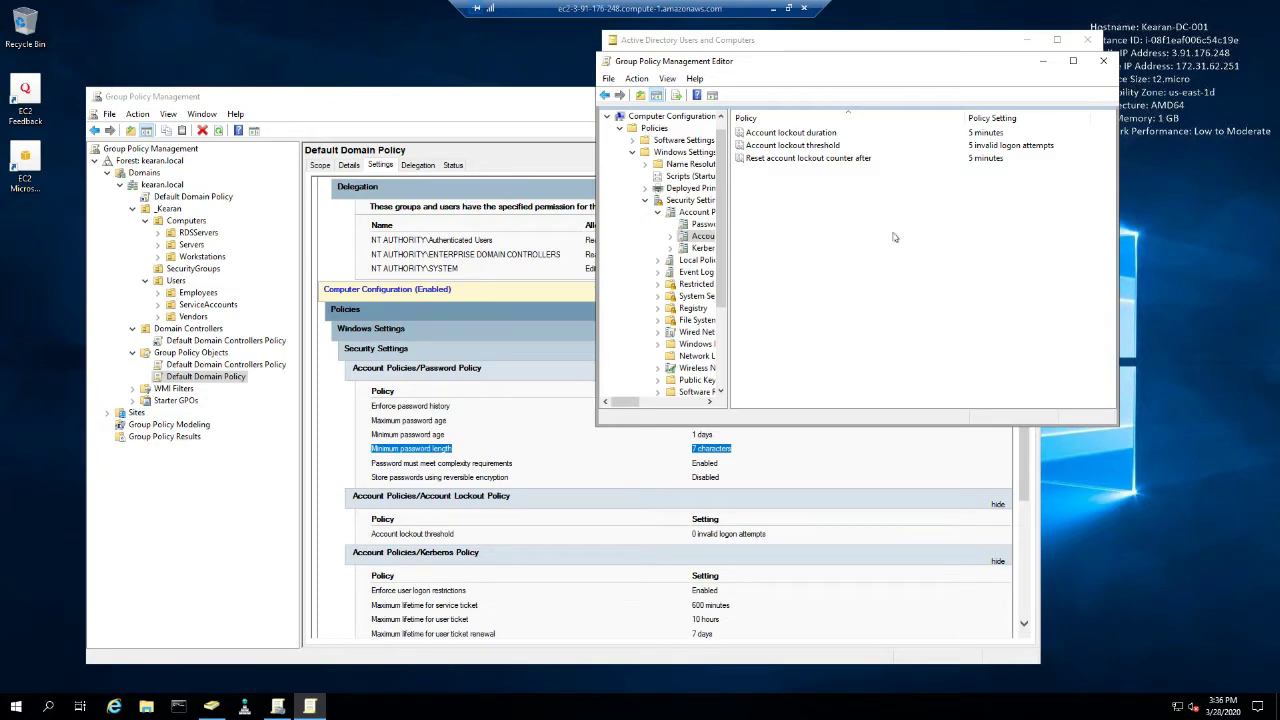
{"action": "double_click", "coordinate": [790, 132]}
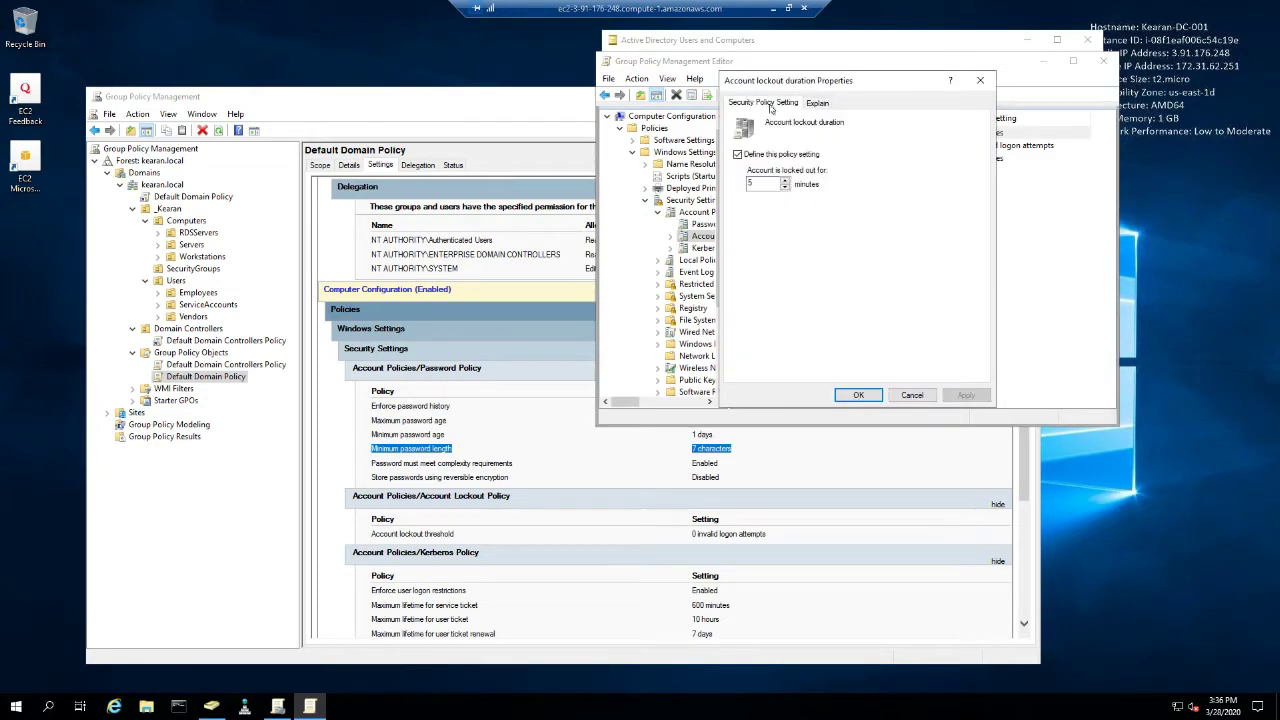
{"action": "left_click", "coordinate": [785, 181]}
{"action": "left_click", "coordinate": [965, 396]}
{"action": "left_click", "coordinate": [858, 396]}
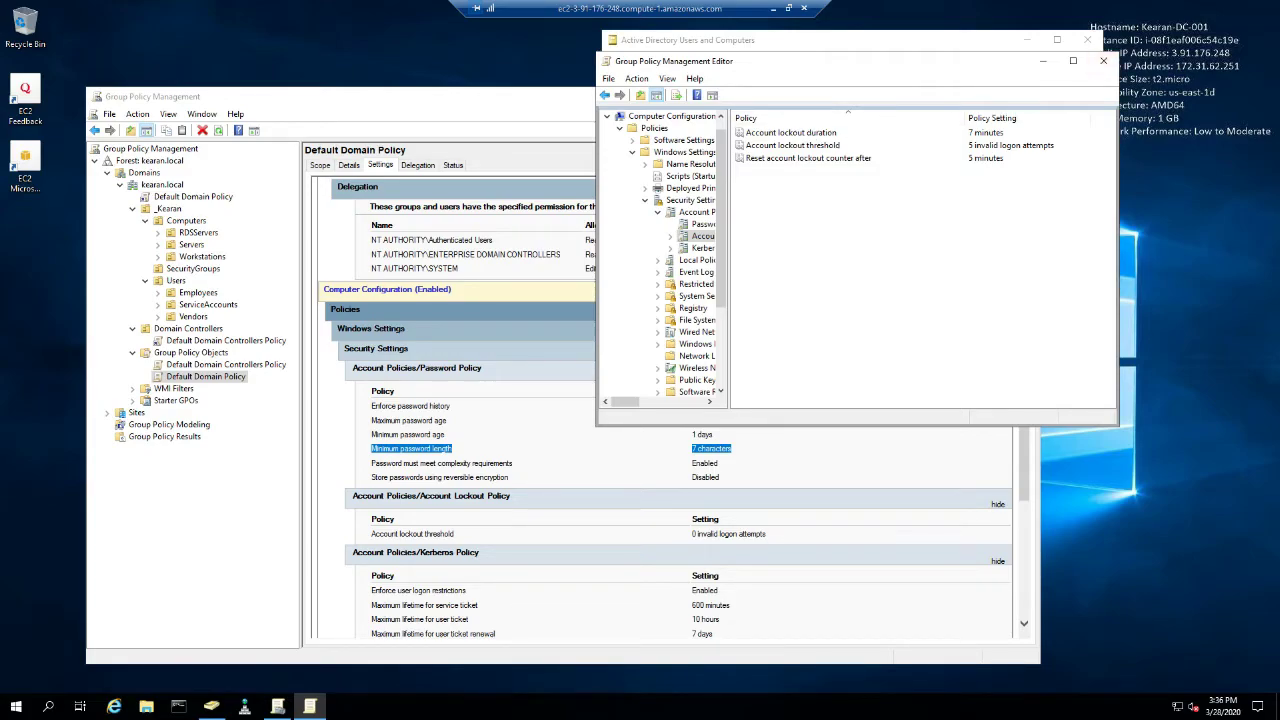
{"action": "left_click", "coordinate": [1105, 61]}
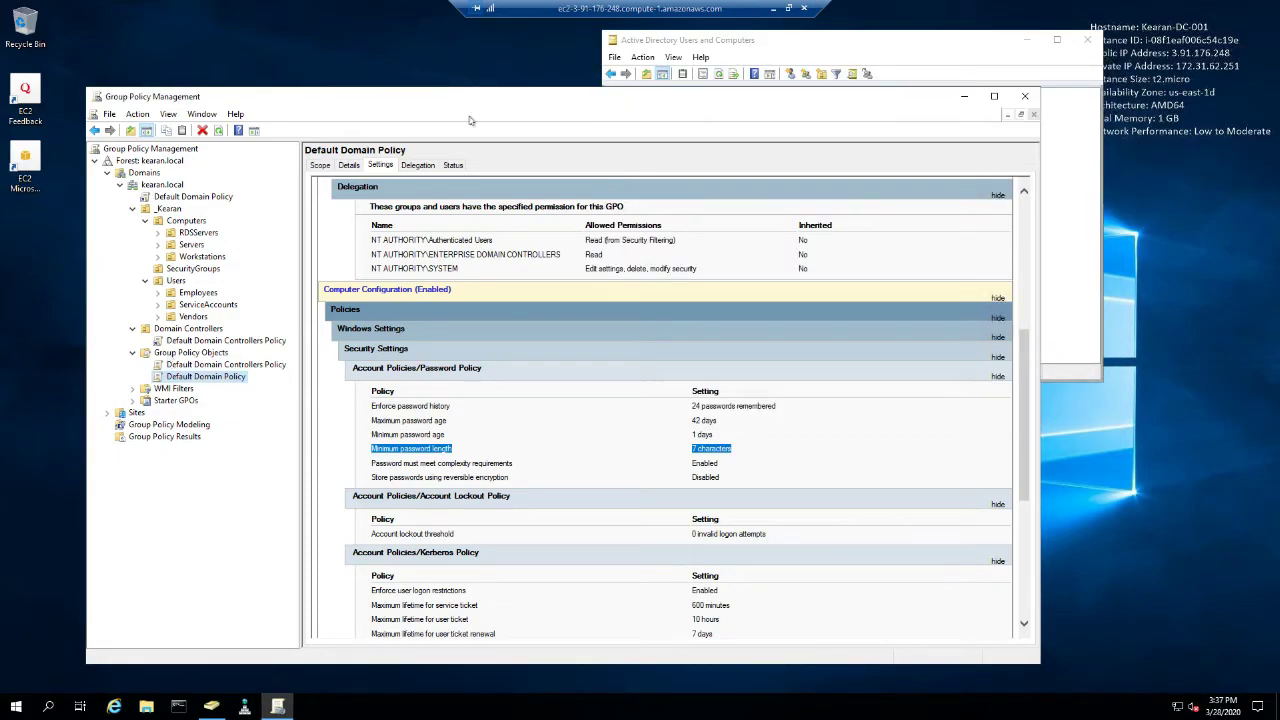
Create a new Group Policy Object named FolderRedirection with no source starter GPO.
{"action": "left_click_drag", "start_coordinate": [478, 100], "coordinate": [477, 37]}
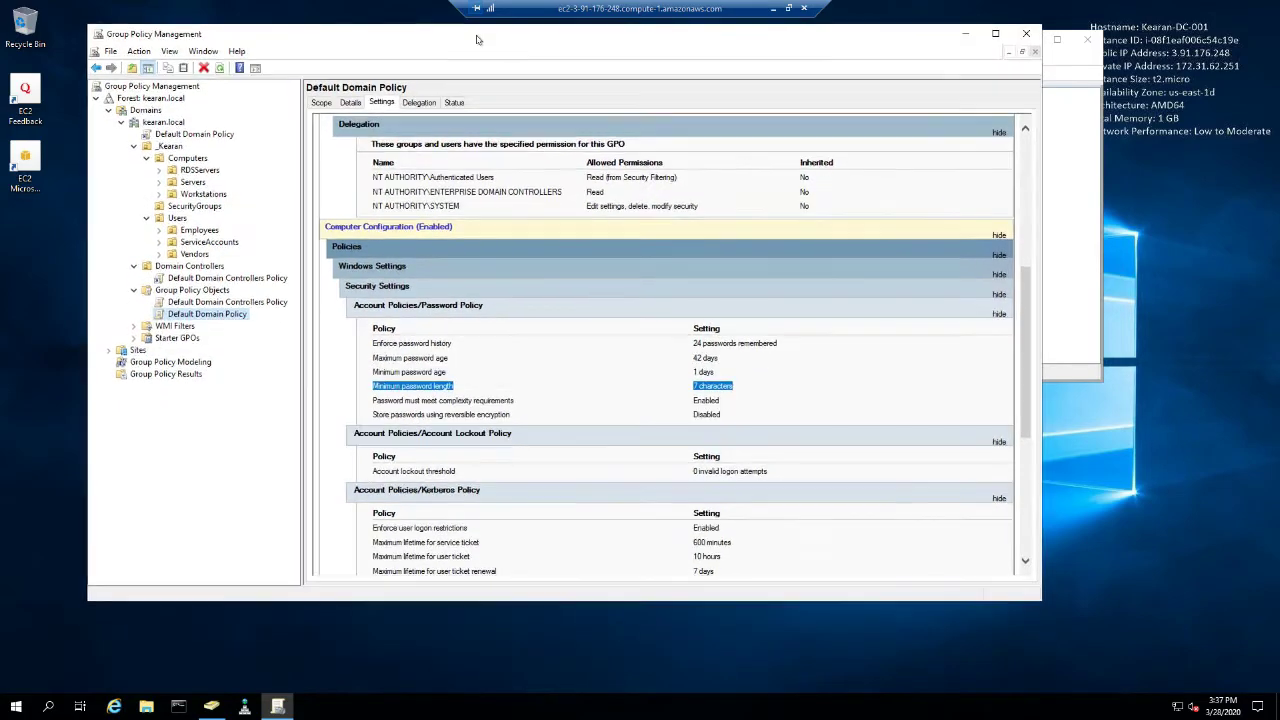
{"action": "right_click", "coordinate": [196, 291]}
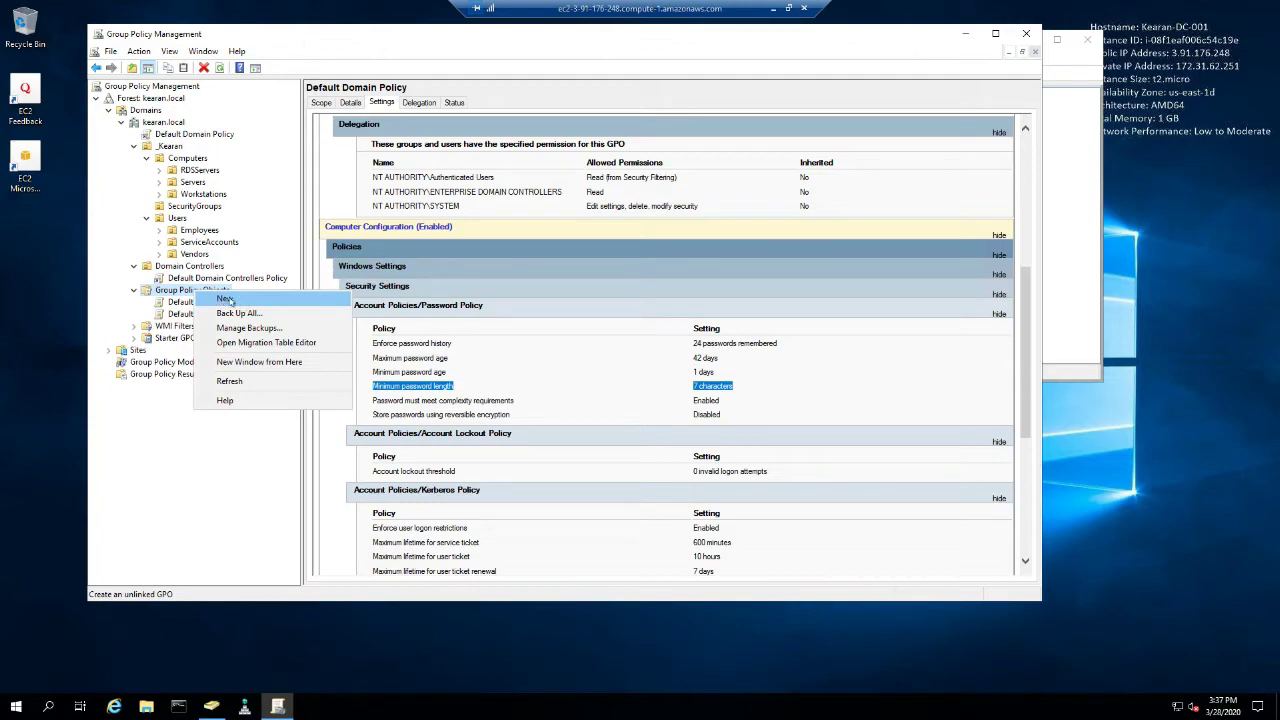
{"action": "right_click", "coordinate": [179, 289]}
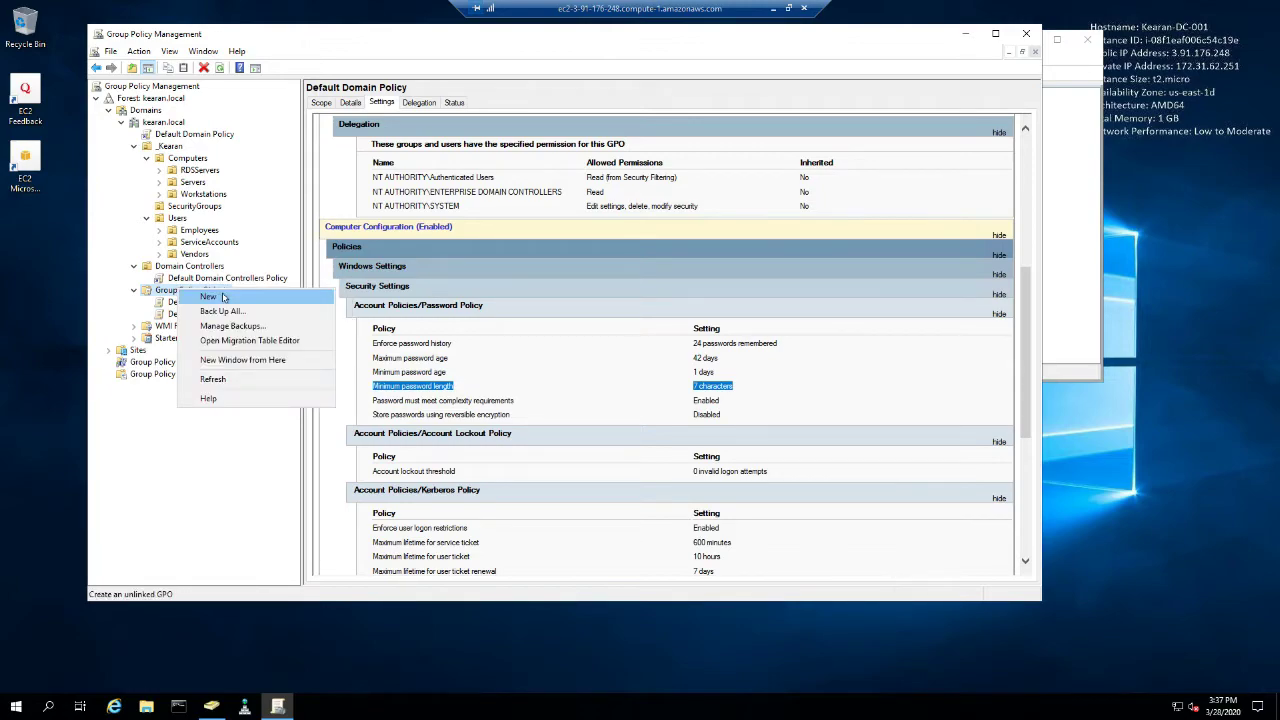
{"action": "left_click", "coordinate": [208, 297]}
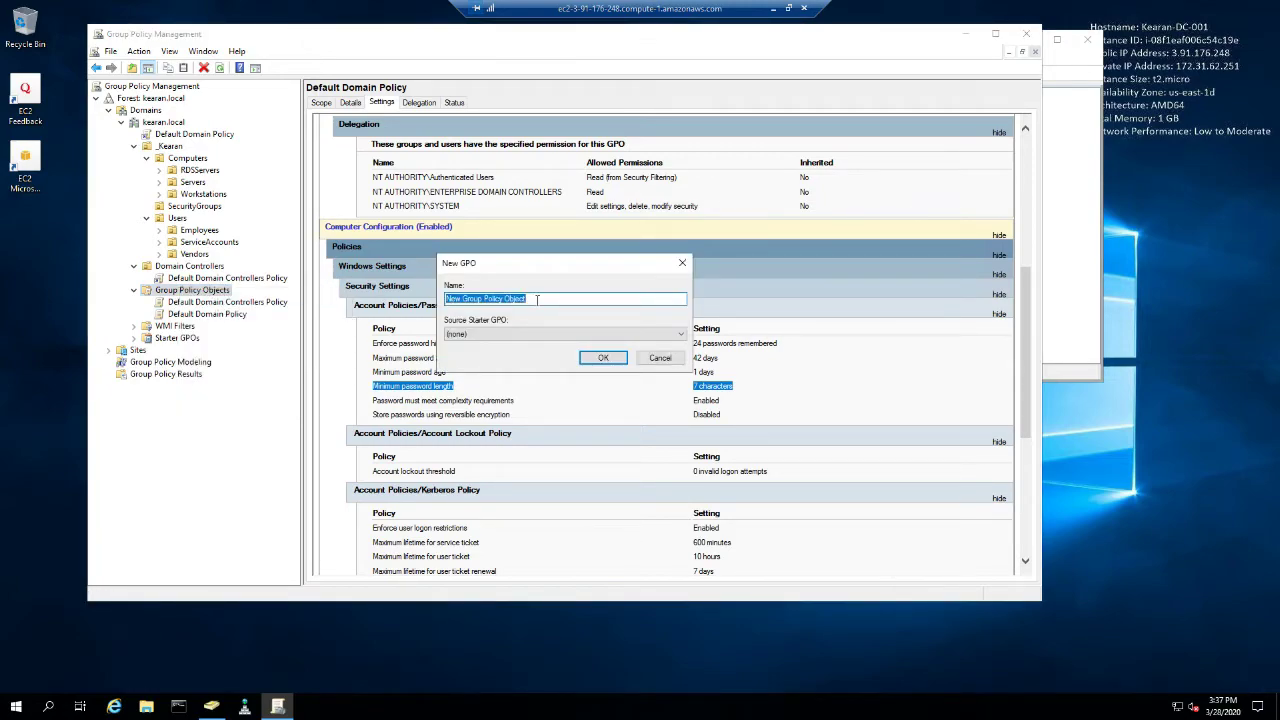
{"action": "type", "text": "Fri"}
{"action": "key", "text": "Return"}
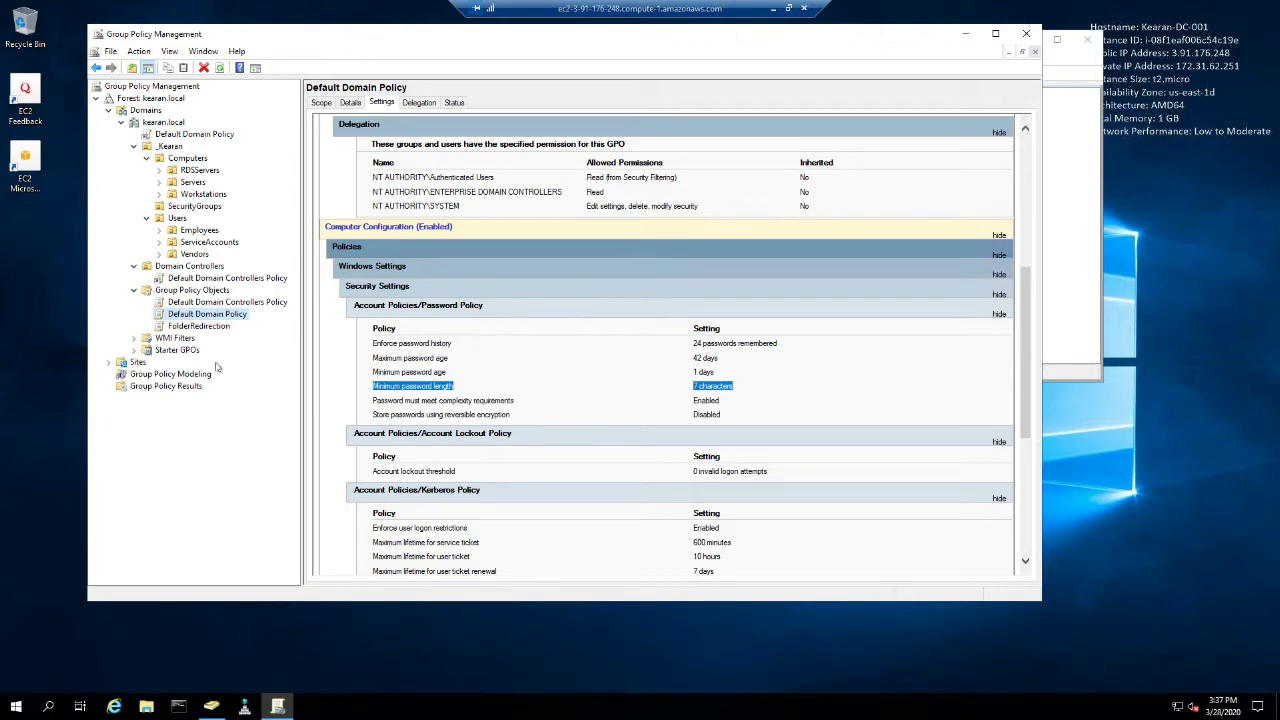
Show the settings report of the FolderRedirection policy and open the policy for editing.
{"action": "left_click", "coordinate": [195, 326]}
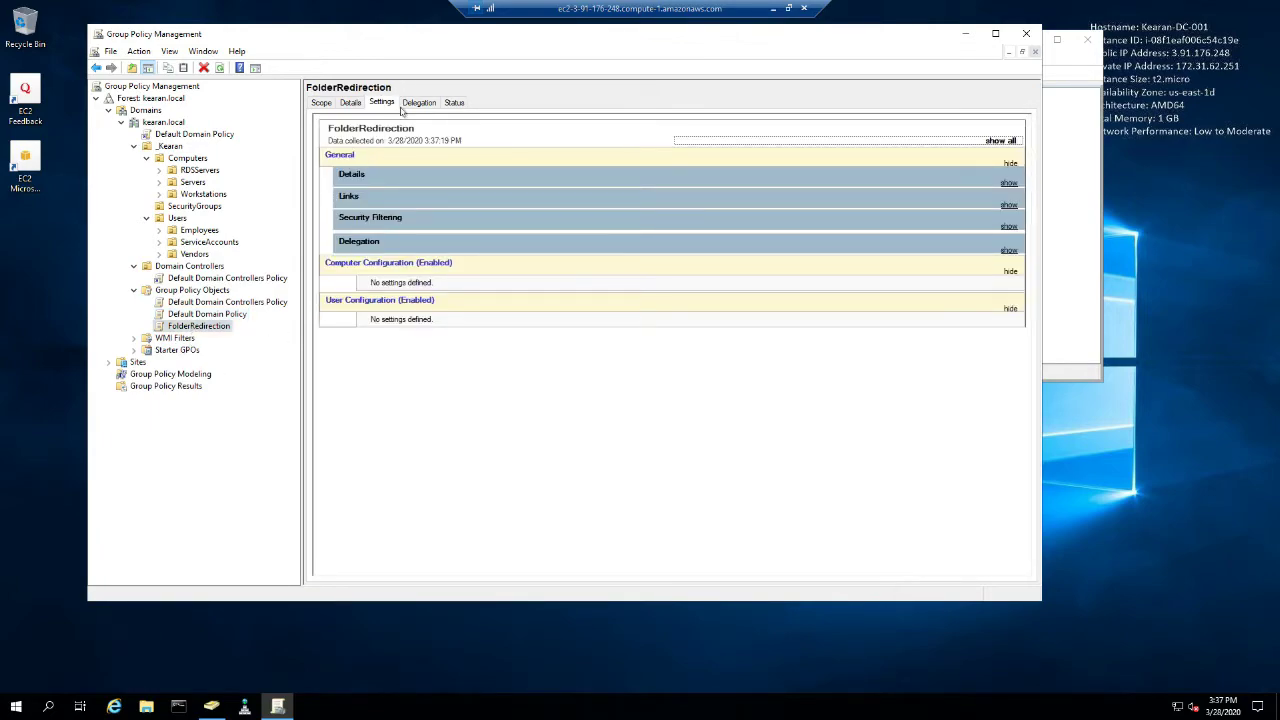
{"action": "right_click", "coordinate": [206, 327]}
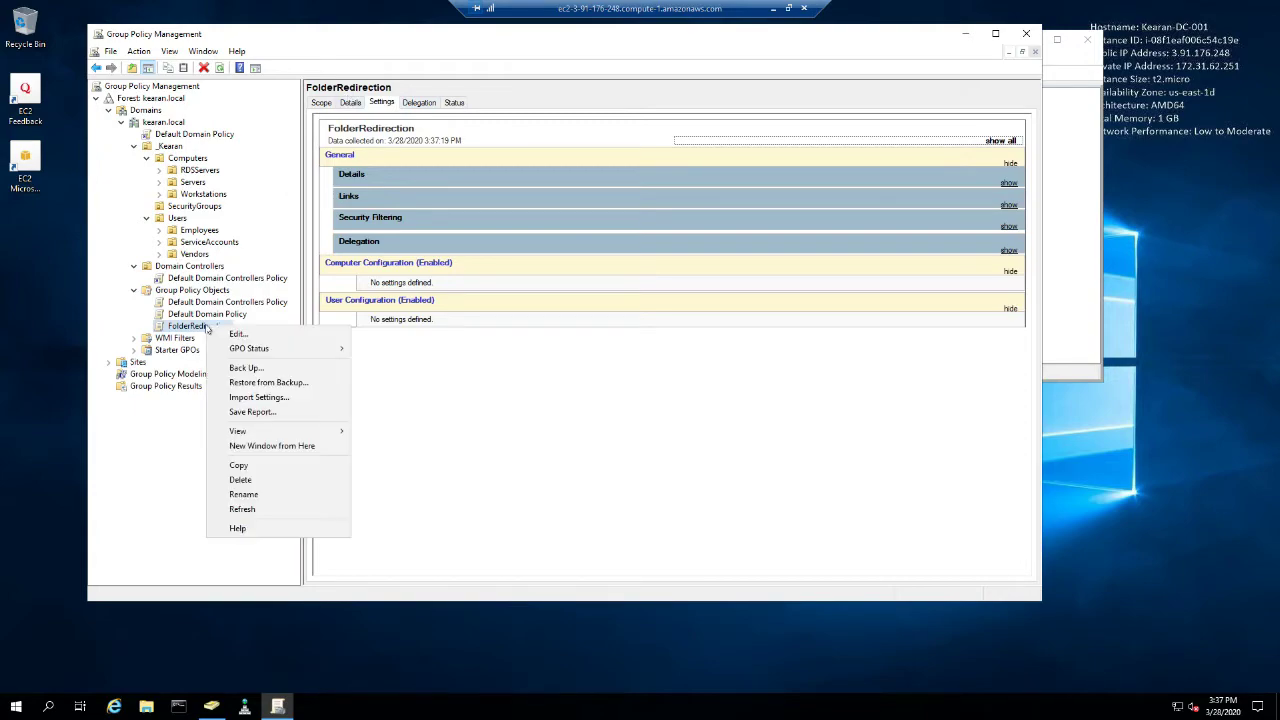
{"action": "left_click", "coordinate": [228, 334]}
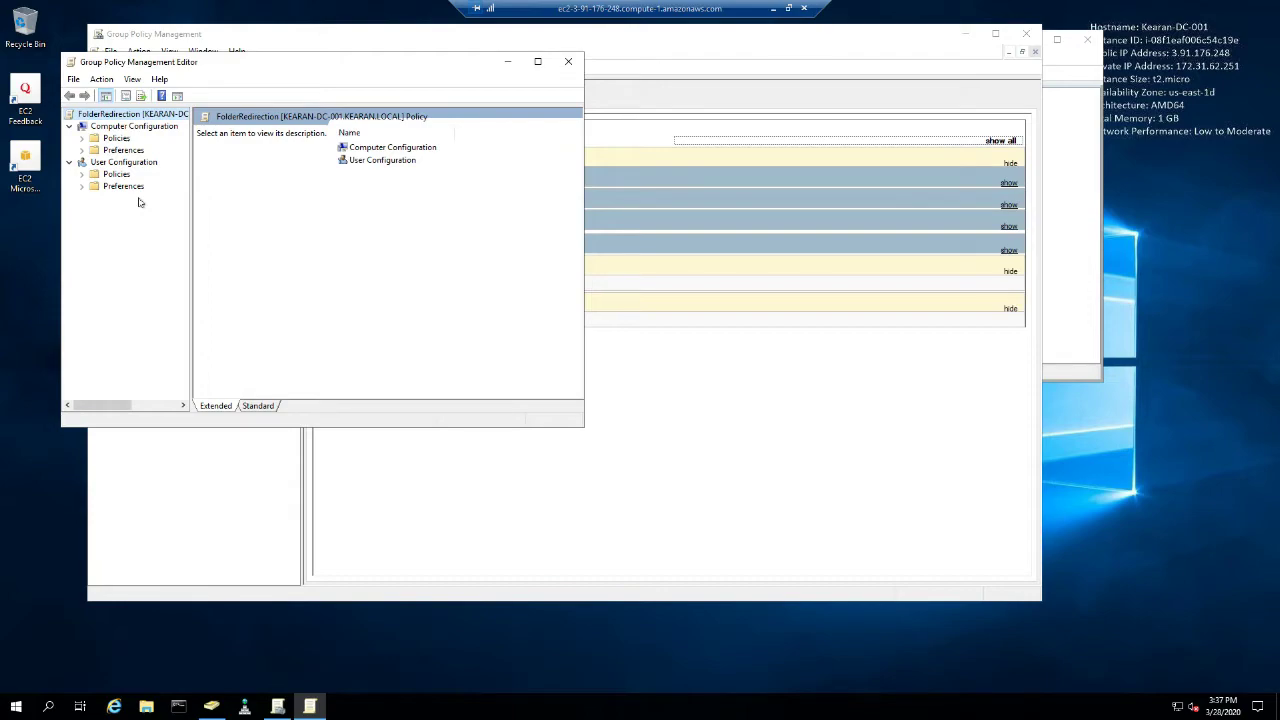
Expand Folder Redirection under User Configuration's Windows Settings policies and enlarge the editor so the full folder tree is readable.
{"action": "left_click", "coordinate": [82, 175]}
{"action": "left_click", "coordinate": [82, 186]}
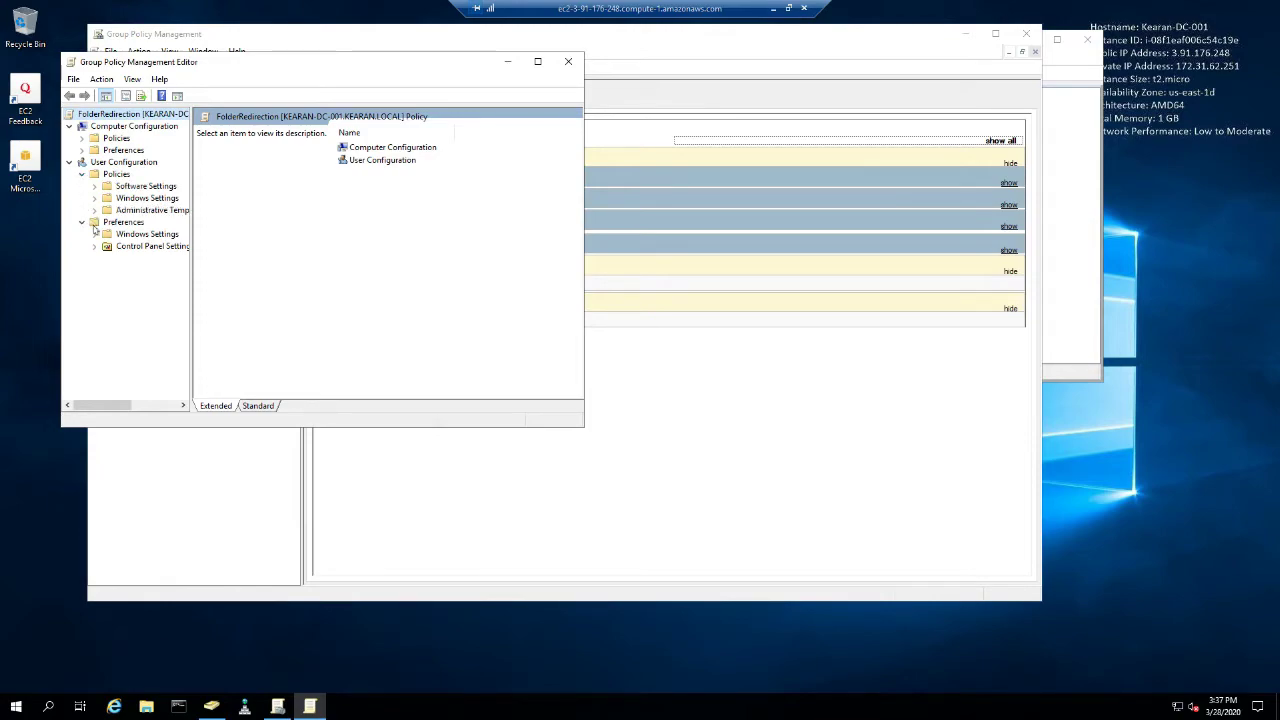
{"action": "left_click", "coordinate": [94, 234]}
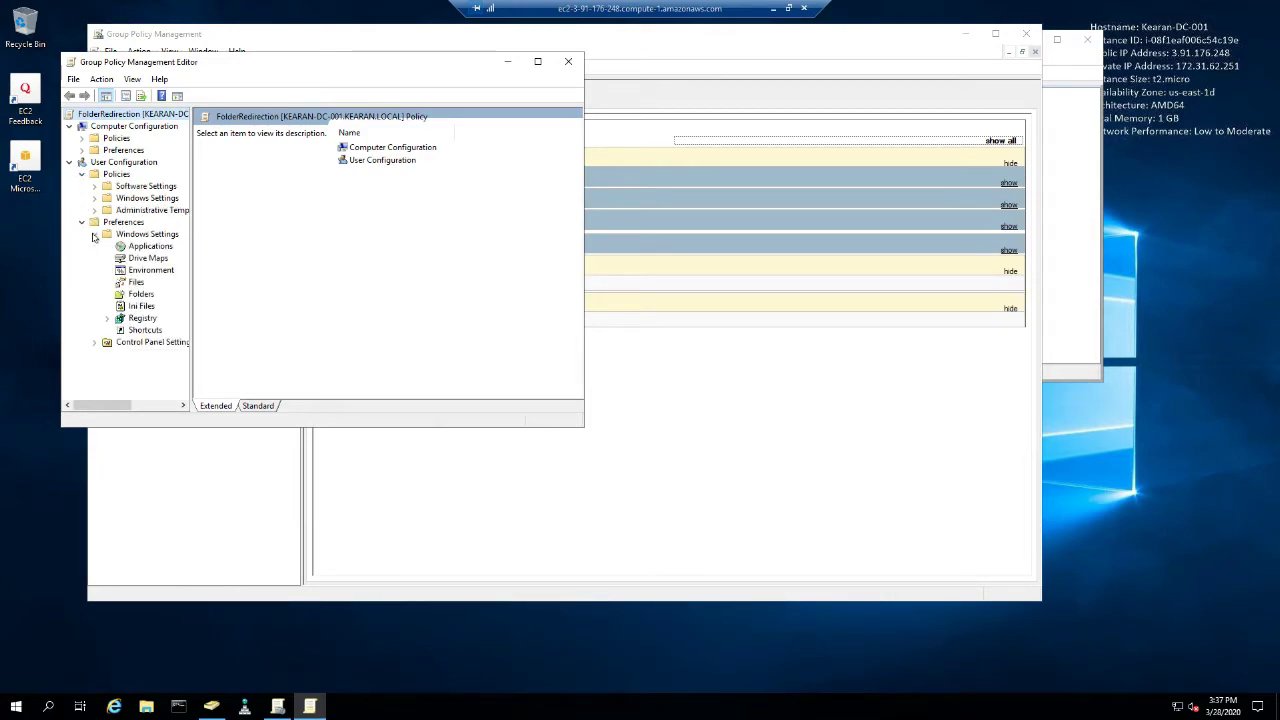
{"action": "left_click", "coordinate": [94, 234]}
{"action": "left_click", "coordinate": [94, 198]}
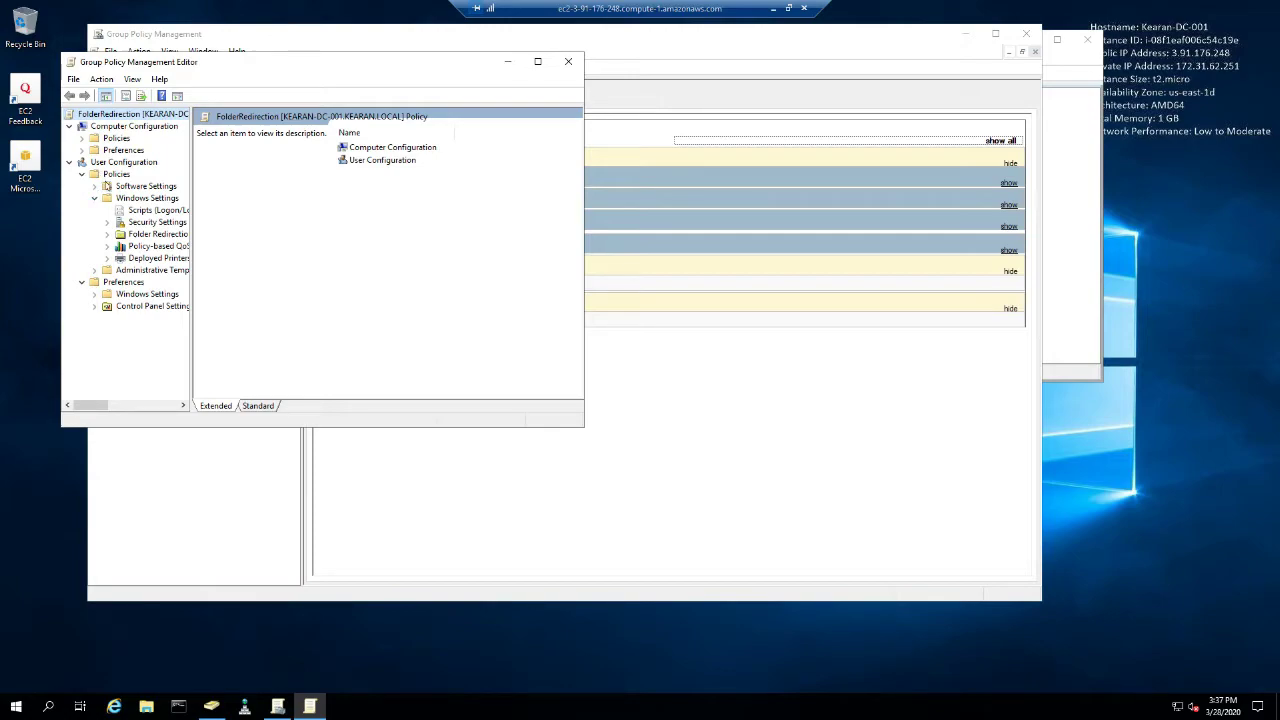
{"action": "left_click", "coordinate": [136, 233]}
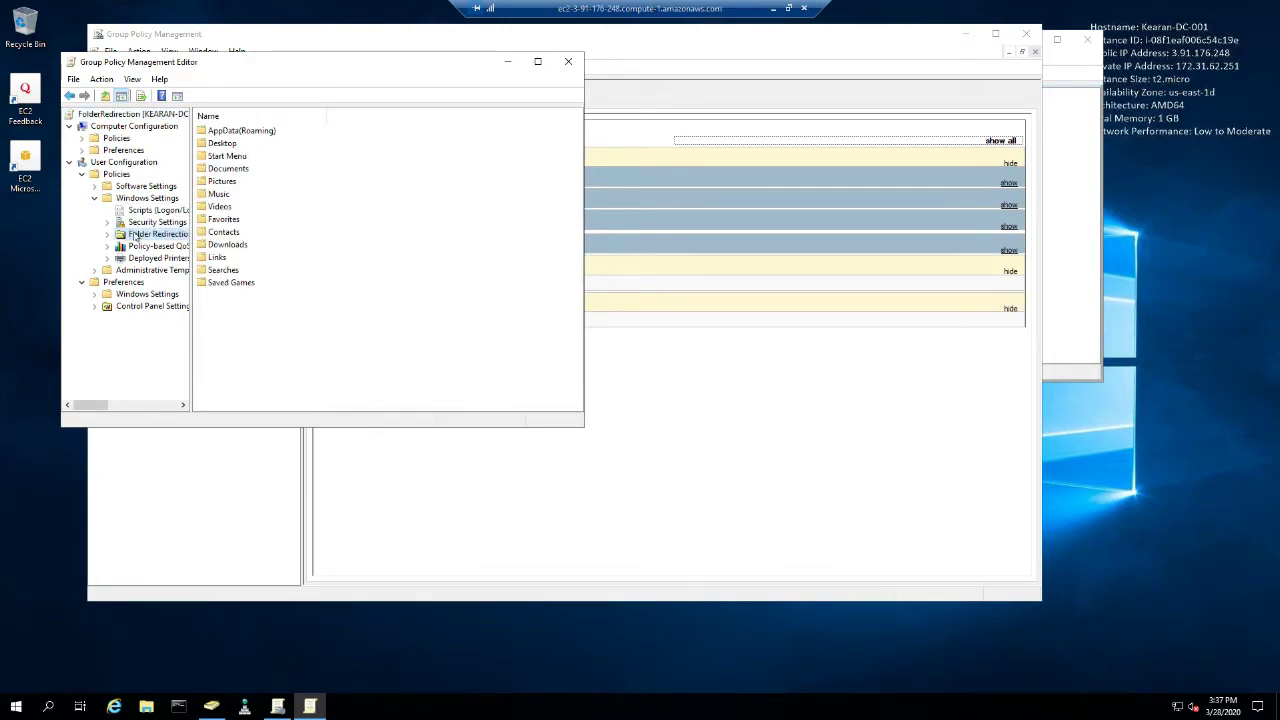
{"action": "left_click", "coordinate": [108, 235]}
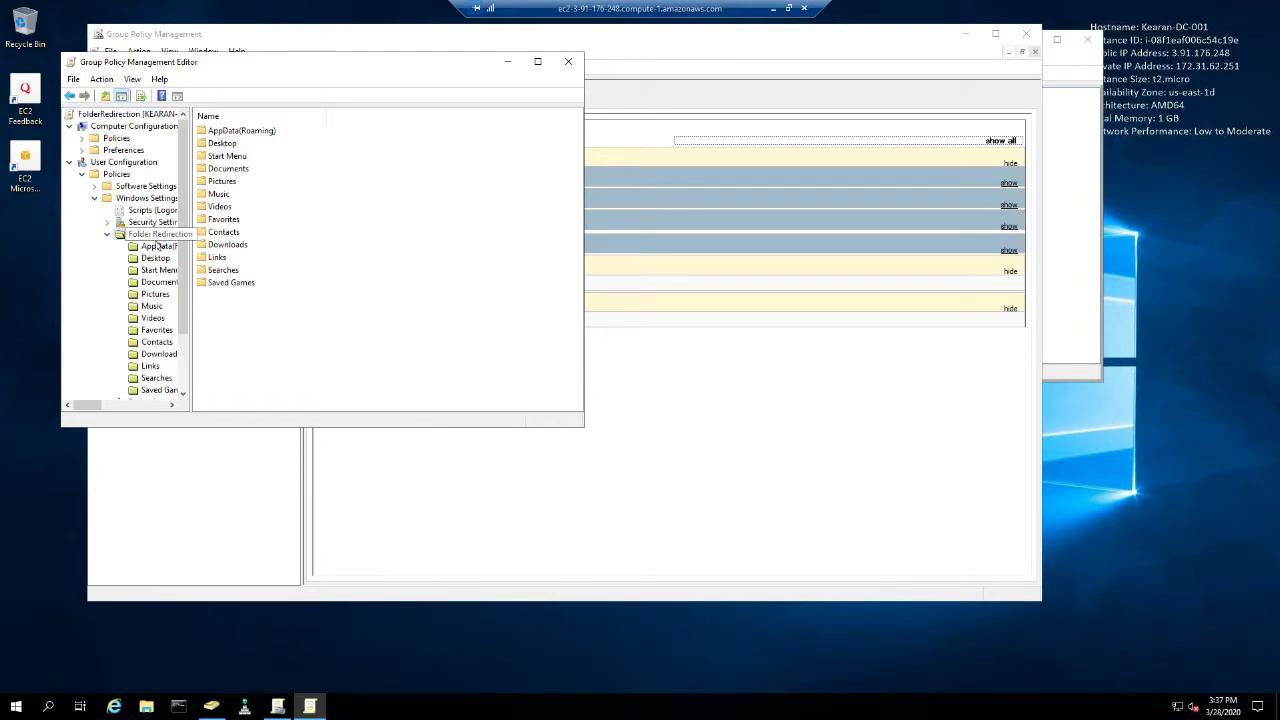
{"action": "left_click_drag", "start_coordinate": [191, 290], "coordinate": [238, 291]}
{"action": "left_click_drag", "start_coordinate": [583, 423], "coordinate": [768, 537]}
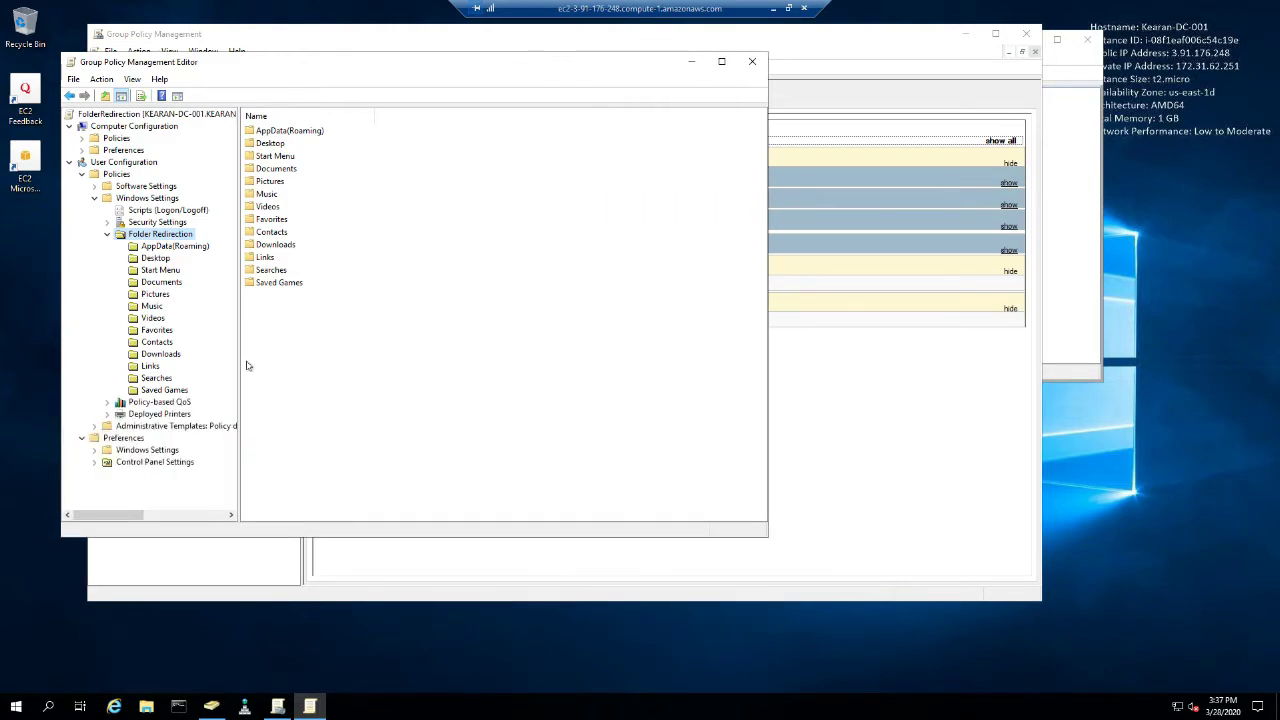
{"action": "left_click_drag", "start_coordinate": [240, 366], "coordinate": [298, 364]}
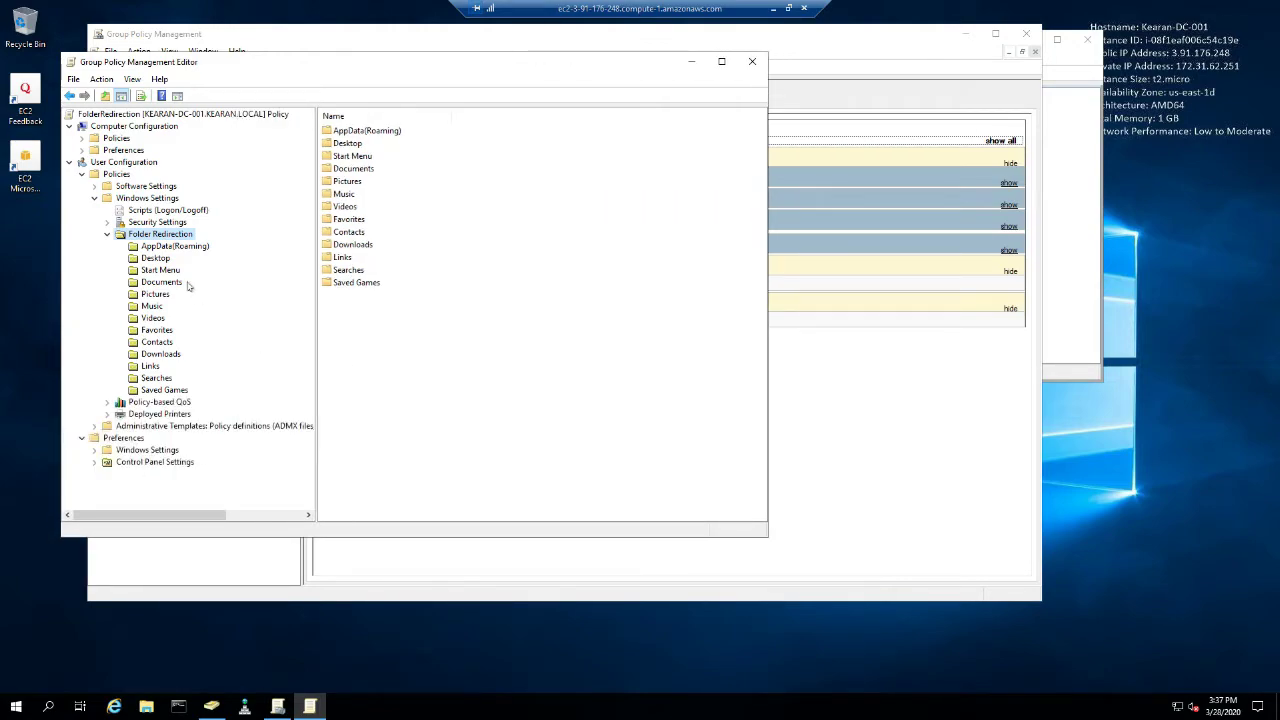
{"action": "left_click", "coordinate": [172, 250]}
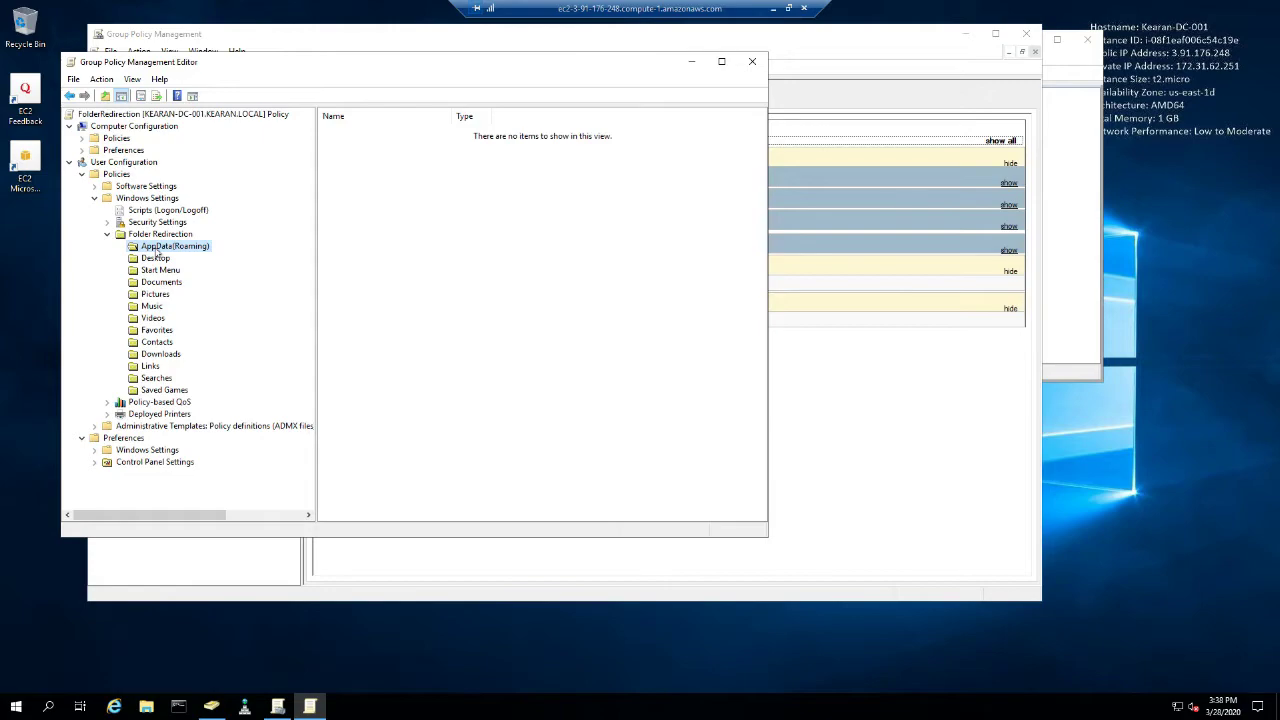
{"action": "left_click", "coordinate": [156, 257]}
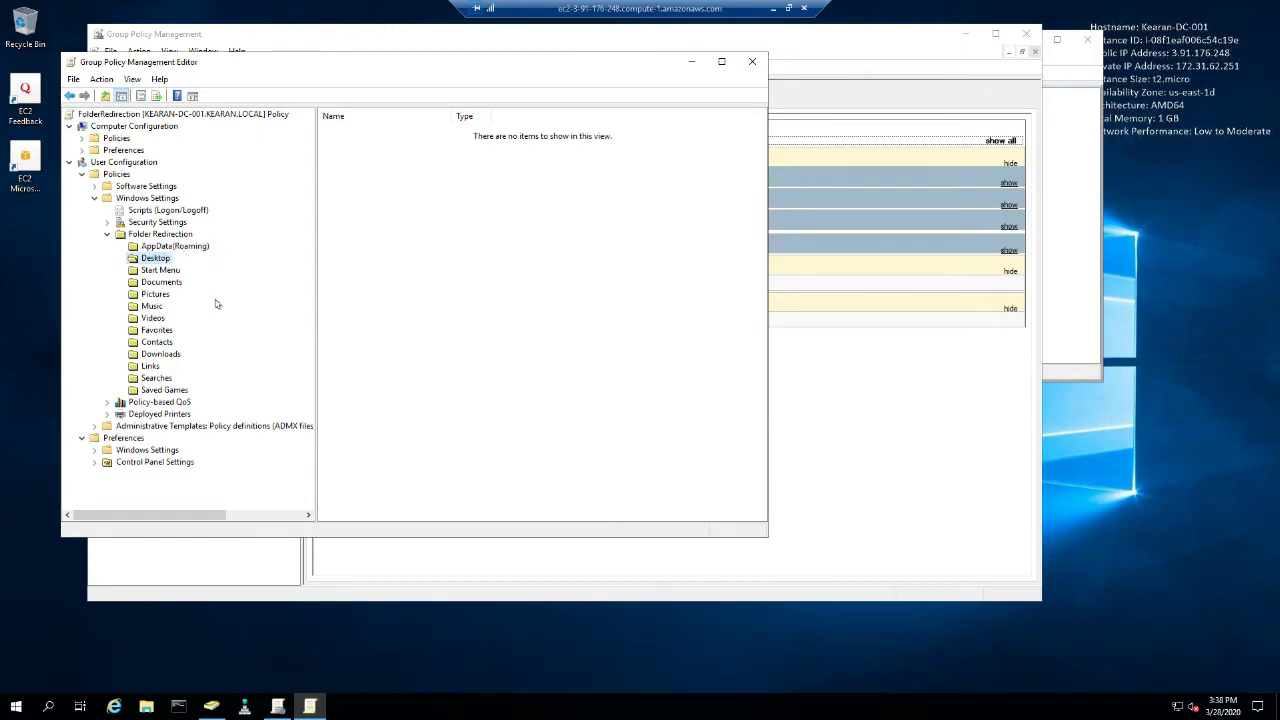
{"action": "left_click", "coordinate": [157, 258]}
{"action": "left_click", "coordinate": [158, 283]}
{"action": "left_click", "coordinate": [150, 271]}
Set the Documents folder's redirection to Basic - Redirect everyone's folder to the same location.
{"action": "left_click", "coordinate": [150, 284]}
{"action": "right_click", "coordinate": [148, 285]}
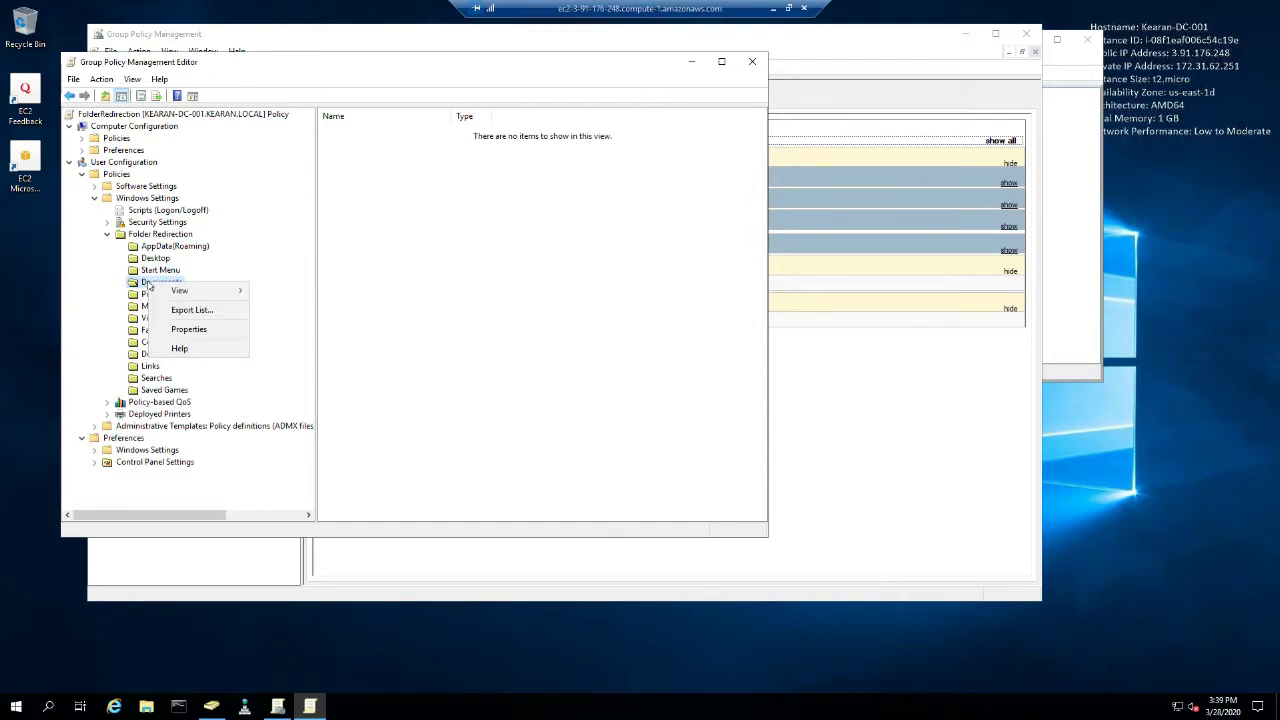
{"action": "left_click", "coordinate": [196, 333]}
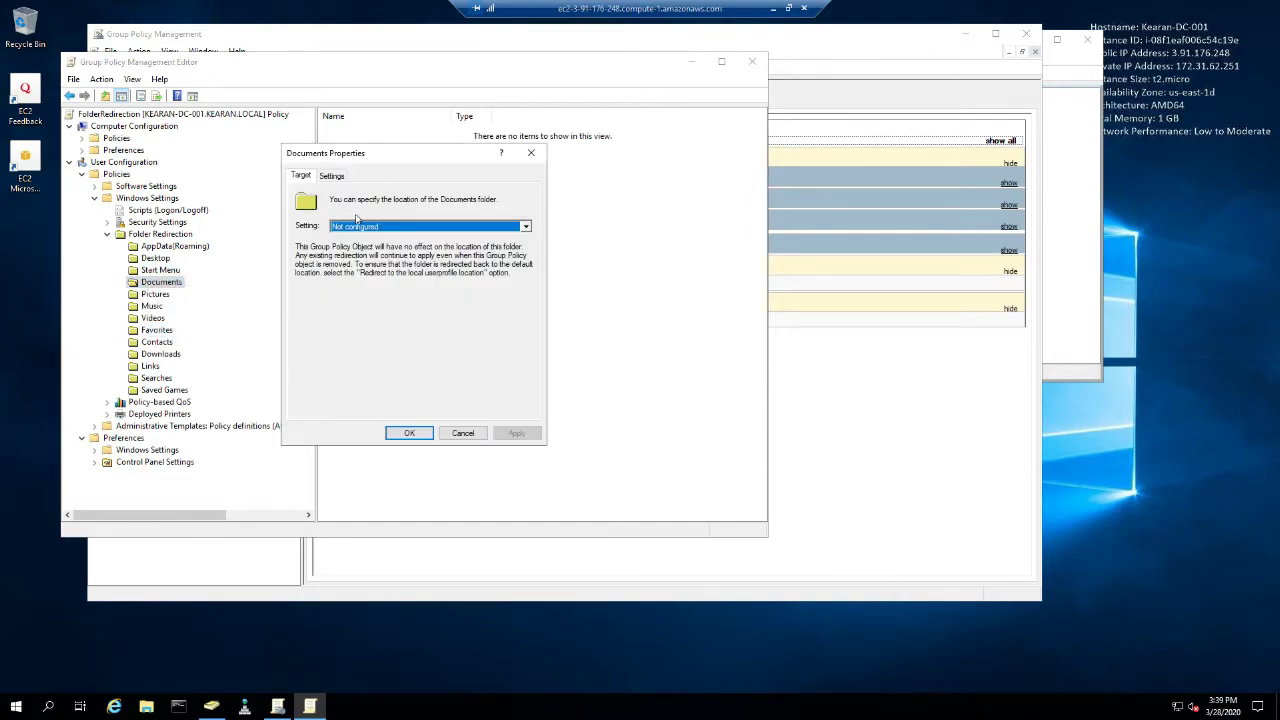
{"action": "left_click", "coordinate": [525, 227]}
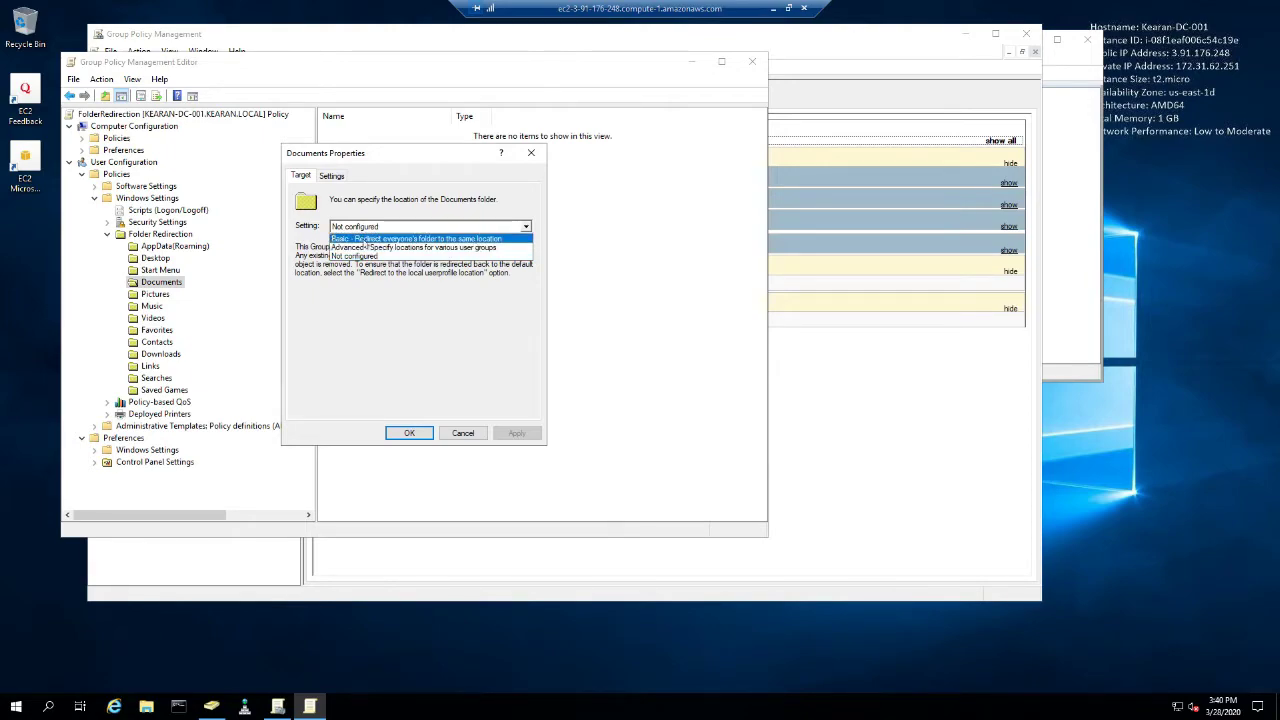
{"action": "left_click", "coordinate": [365, 240]}
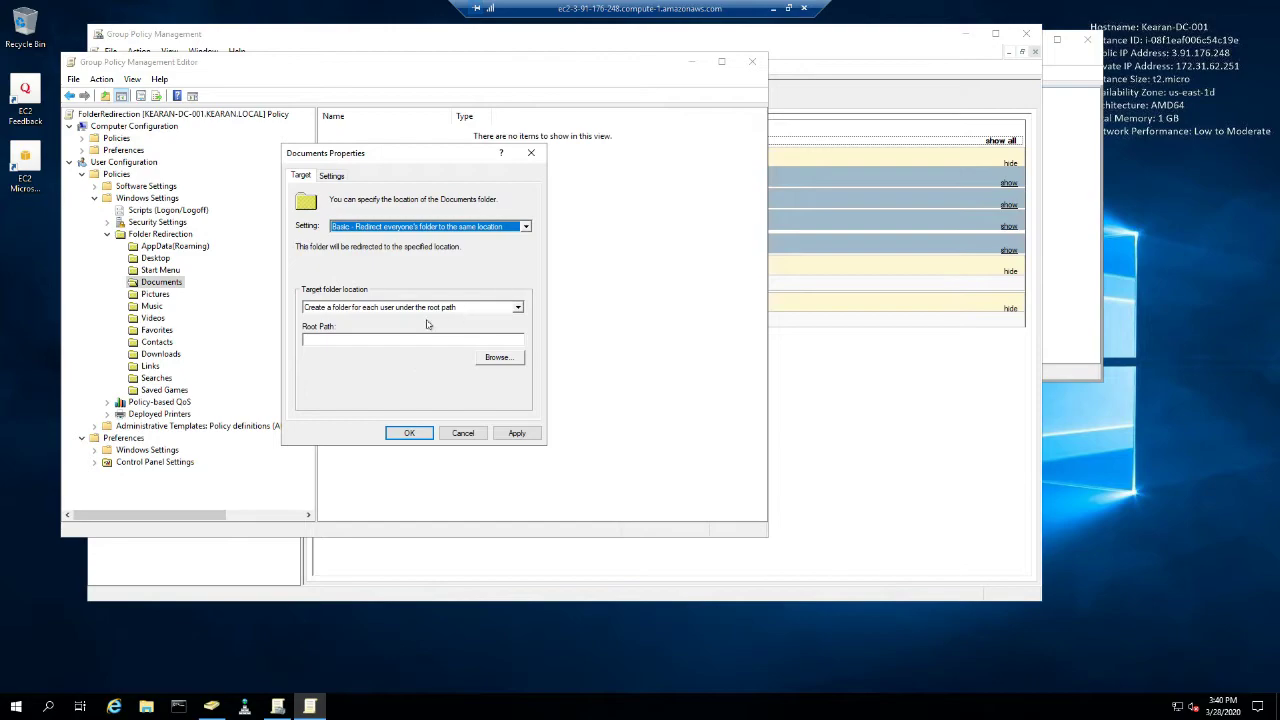
In File Explorer, open the properties of FolderRedirection inside KearanCo and check the FolderRedirection group's security permissions.
{"action": "left_click", "coordinate": [146, 706]}
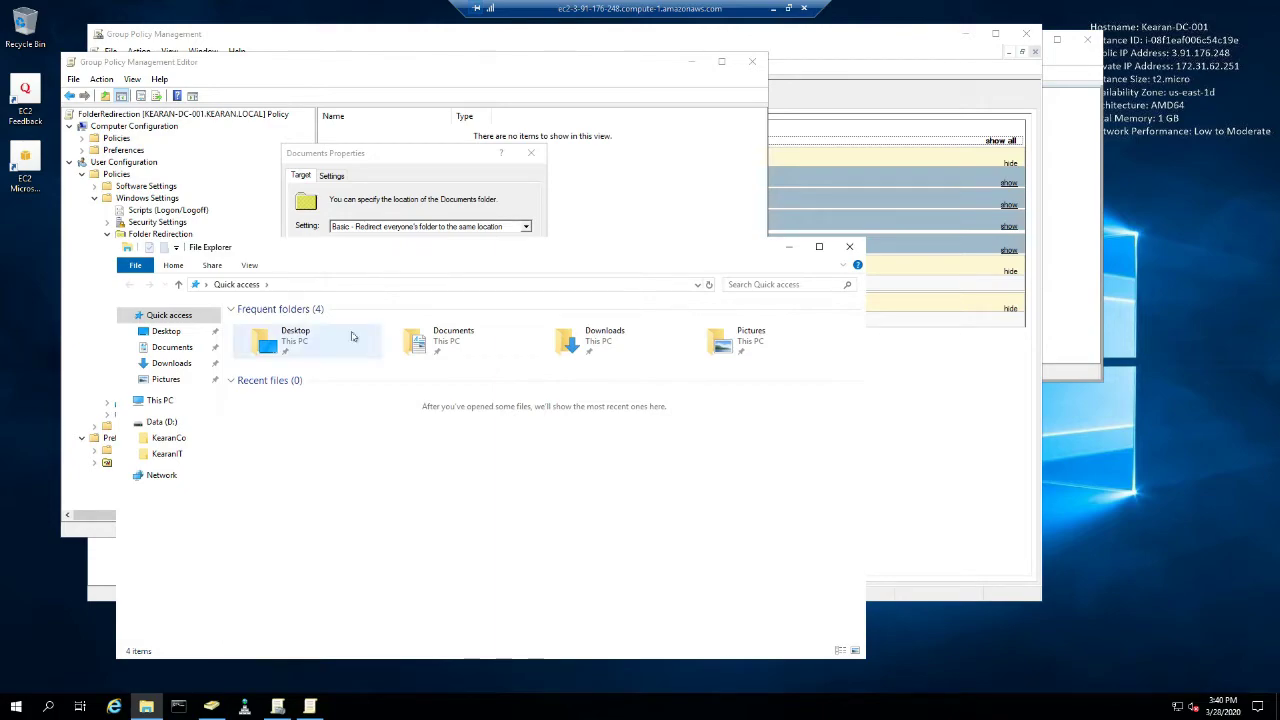
{"action": "left_click", "coordinate": [168, 438]}
{"action": "right_click", "coordinate": [280, 324]}
{"action": "left_click", "coordinate": [318, 550]}
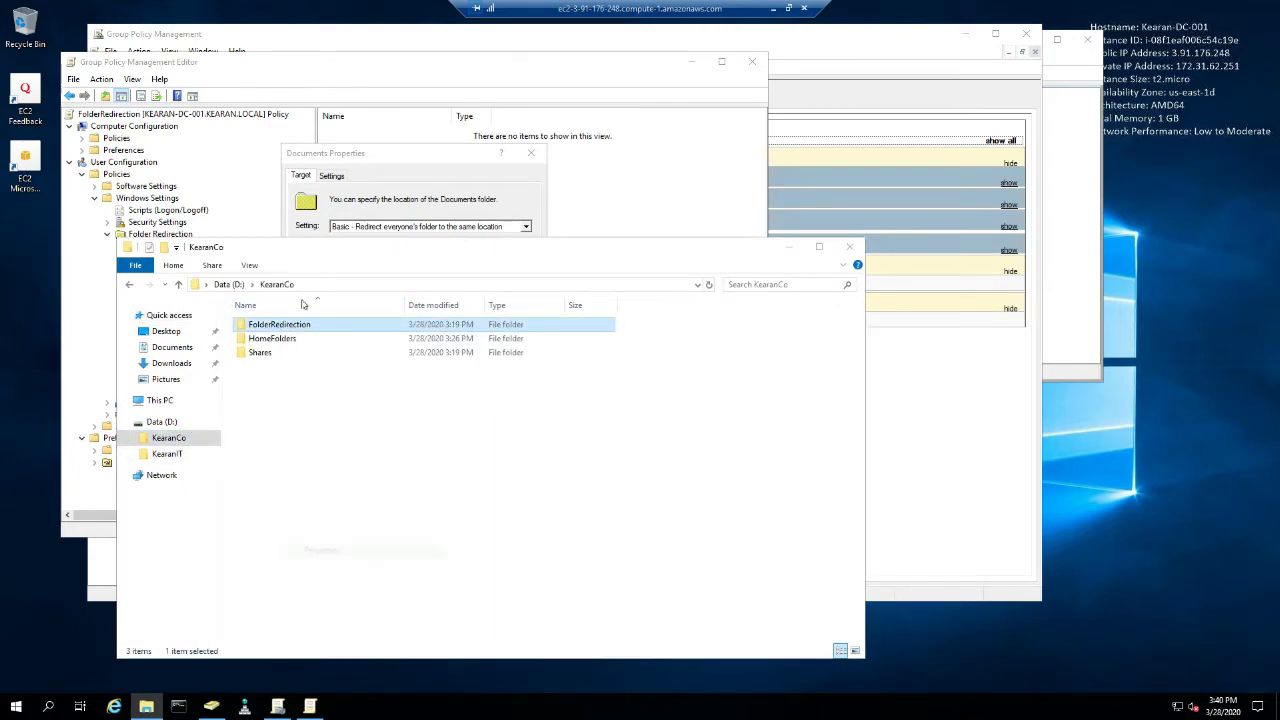
{"action": "left_click", "coordinate": [368, 358]}
{"action": "scroll", "coordinate": [430, 446], "scroll_direction": "down", "scroll_amount": 1}
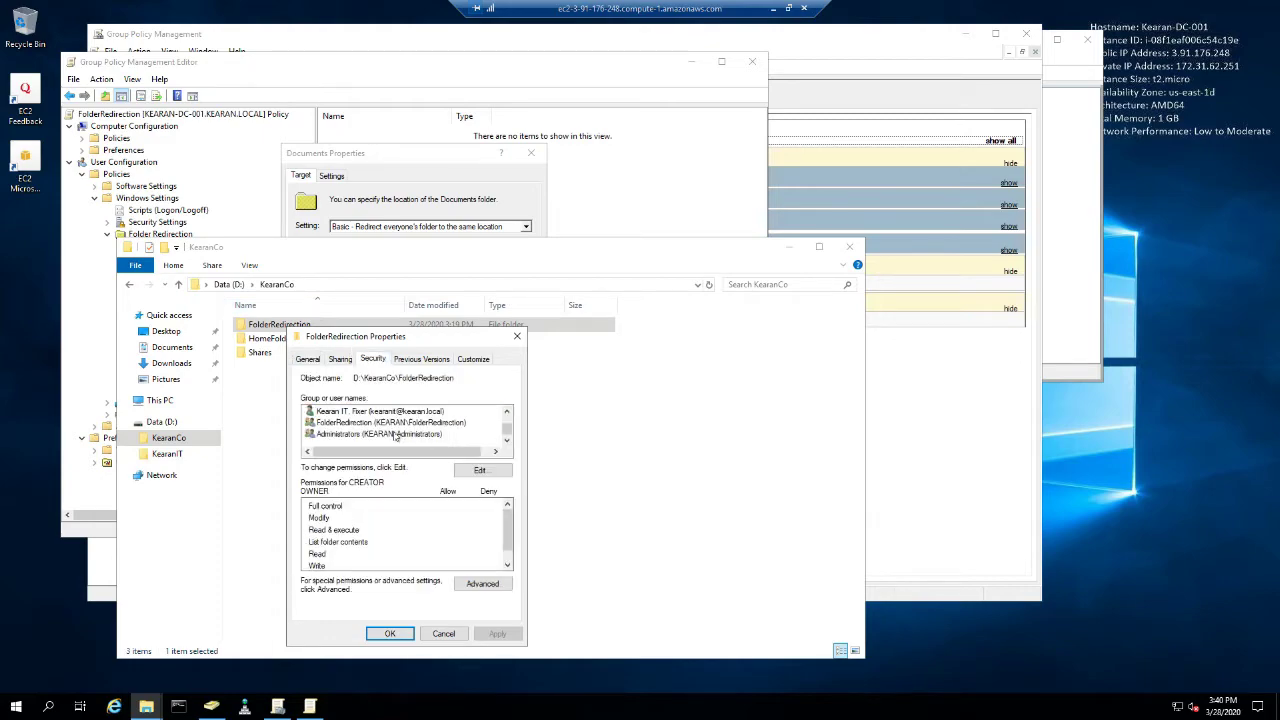
{"action": "left_click", "coordinate": [352, 424]}
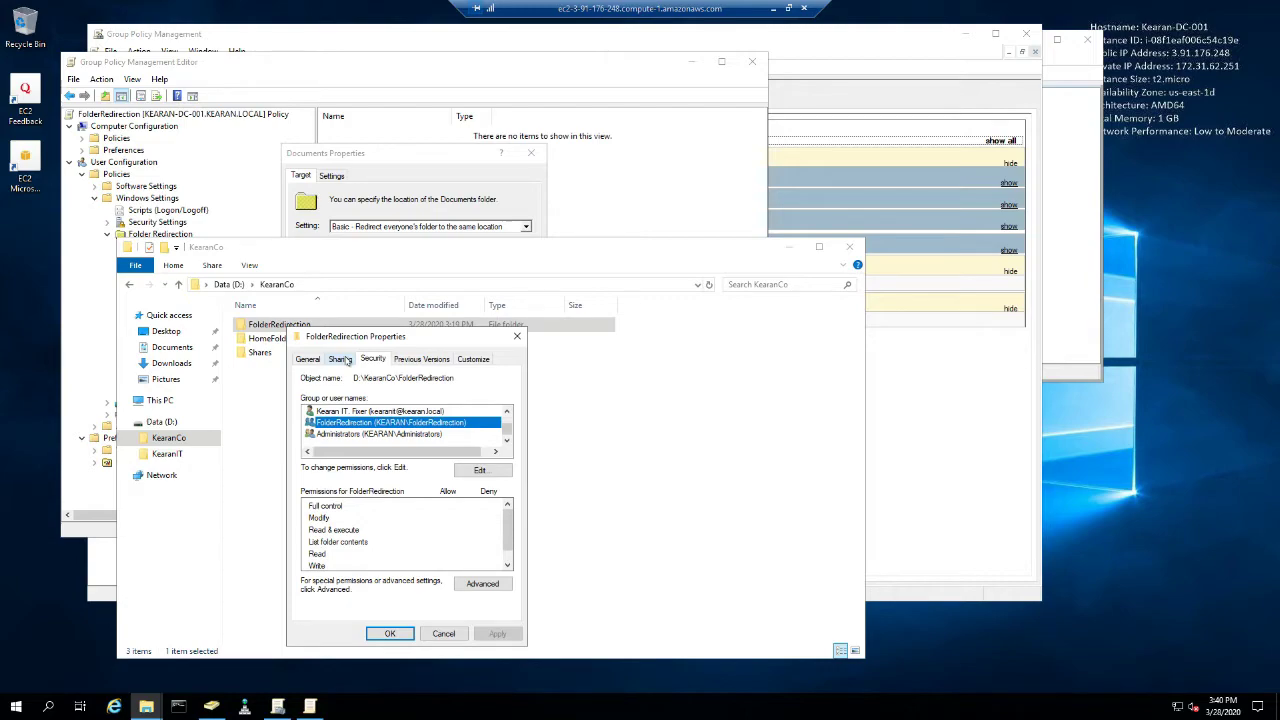
{"action": "scroll", "coordinate": [500, 525], "scroll_direction": "down", "scroll_amount": 1}
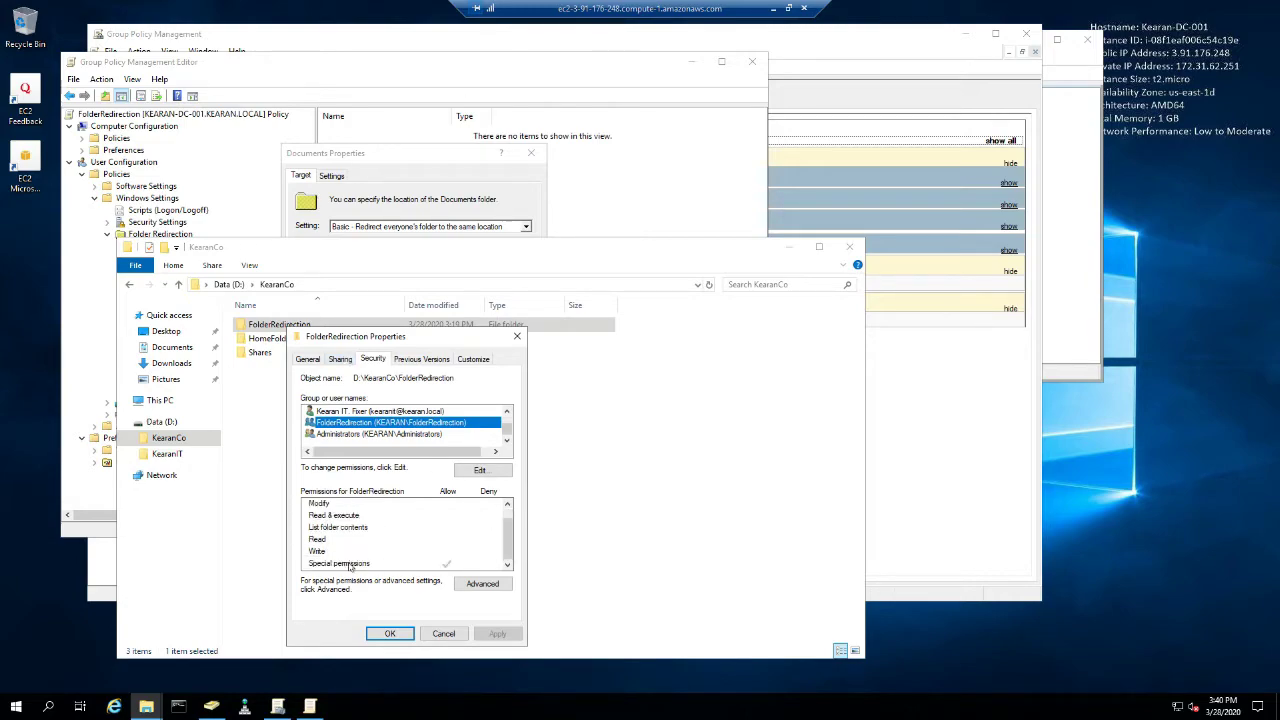
Enable advanced sharing on the FolderRedirection folder with the share name FRD$.
{"action": "left_click", "coordinate": [341, 359]}
{"action": "left_click", "coordinate": [356, 519]}
{"action": "left_click", "coordinate": [330, 384]}
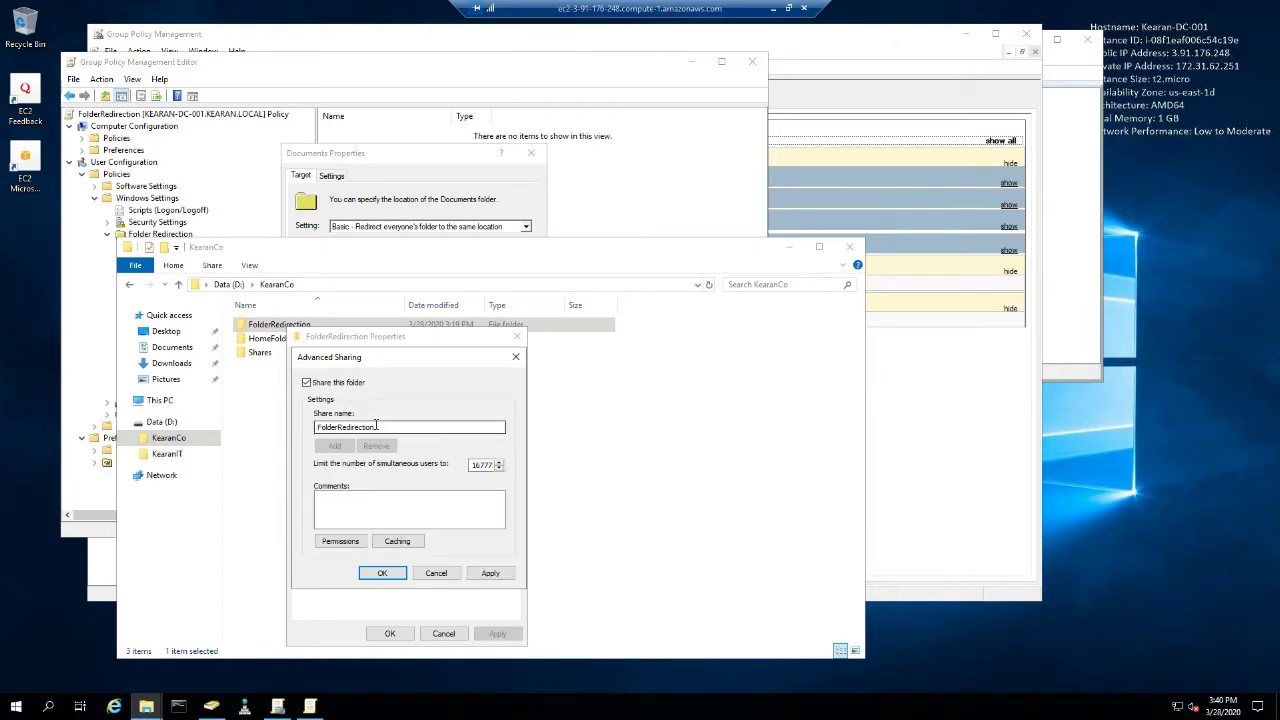
{"action": "left_click_drag", "start_coordinate": [376, 426], "coordinate": [298, 423]}
{"action": "type", "text": "FRDS"}
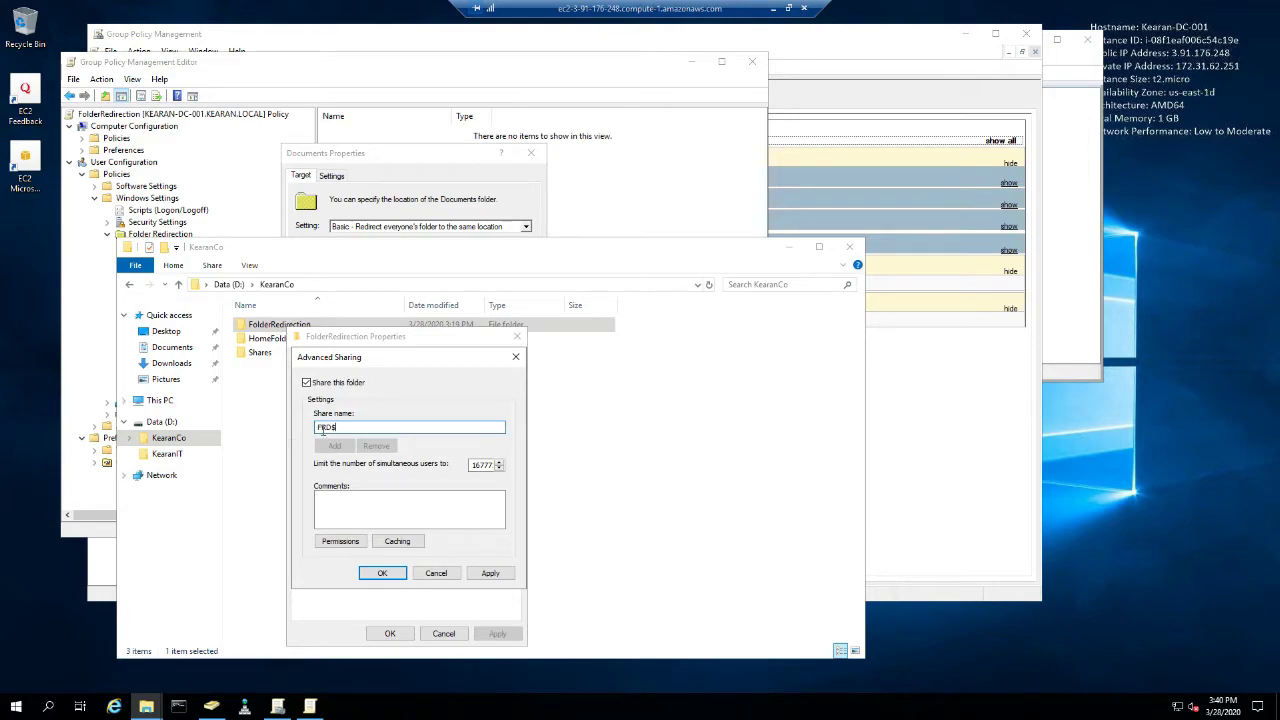
{"action": "left_click_drag", "start_coordinate": [338, 427], "coordinate": [282, 428]}
Add Authenticated Users to the FRD$ share permissions and allow them Full Control.
{"action": "left_click", "coordinate": [340, 541]}
{"action": "left_click", "coordinate": [448, 493]}
{"action": "type", "text": "authe"}
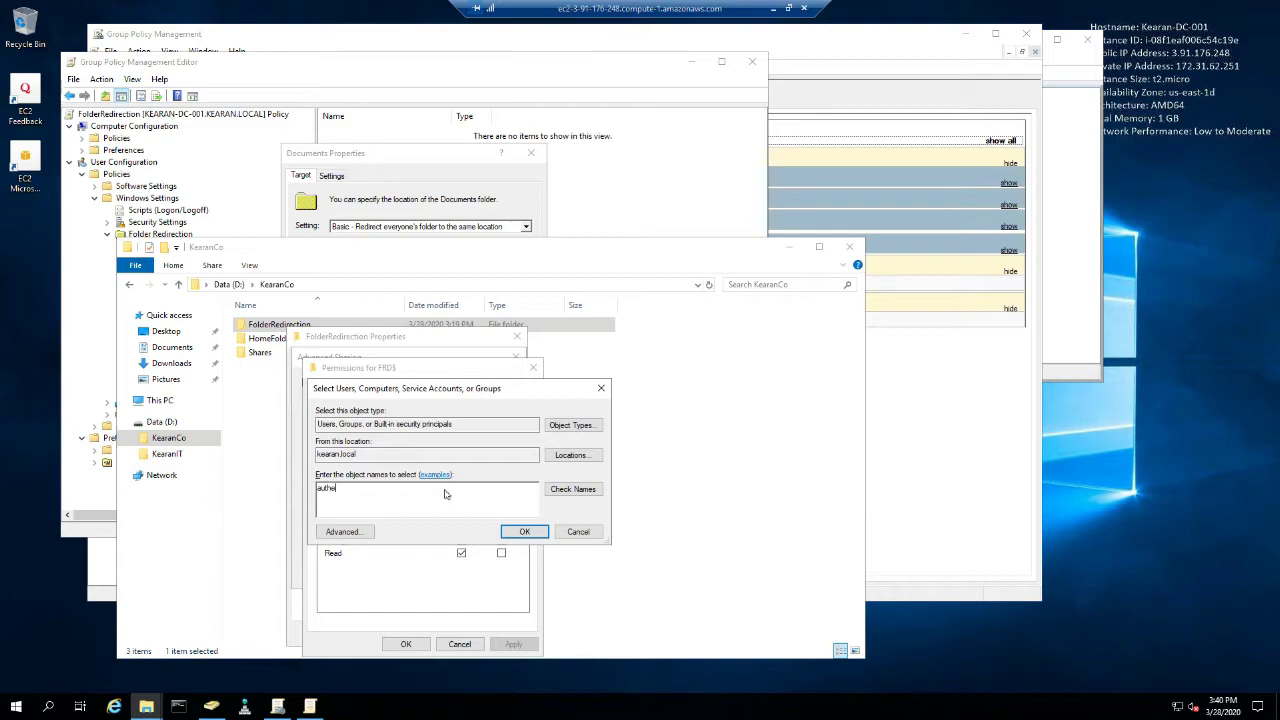
{"action": "type", "text": "nticate use"}
{"action": "key", "text": "BackSpace"}
{"action": "key", "text": "BackSpace"}
{"action": "key", "text": "BackSpace"}
{"action": "key", "text": "BackSpace"}
{"action": "type", "text": "d "}
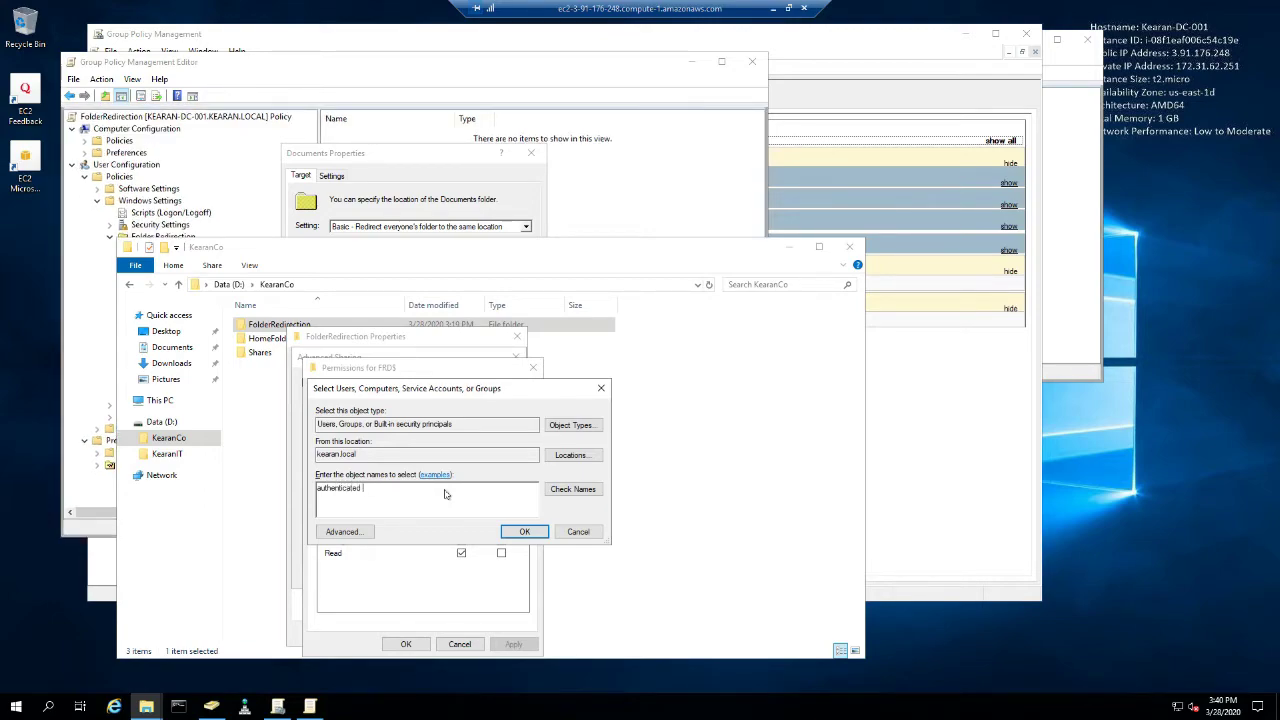
{"action": "type", "text": "user"}
{"action": "key", "text": "Return"}
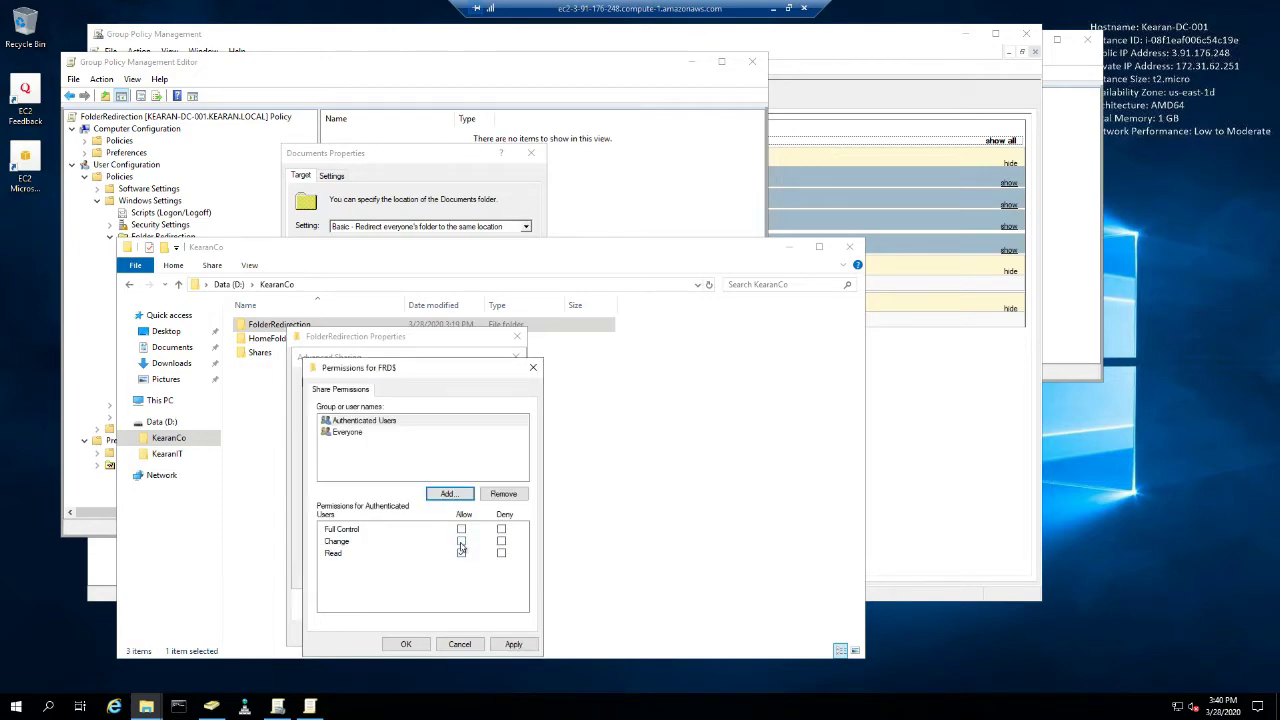
{"action": "left_click", "coordinate": [461, 529]}
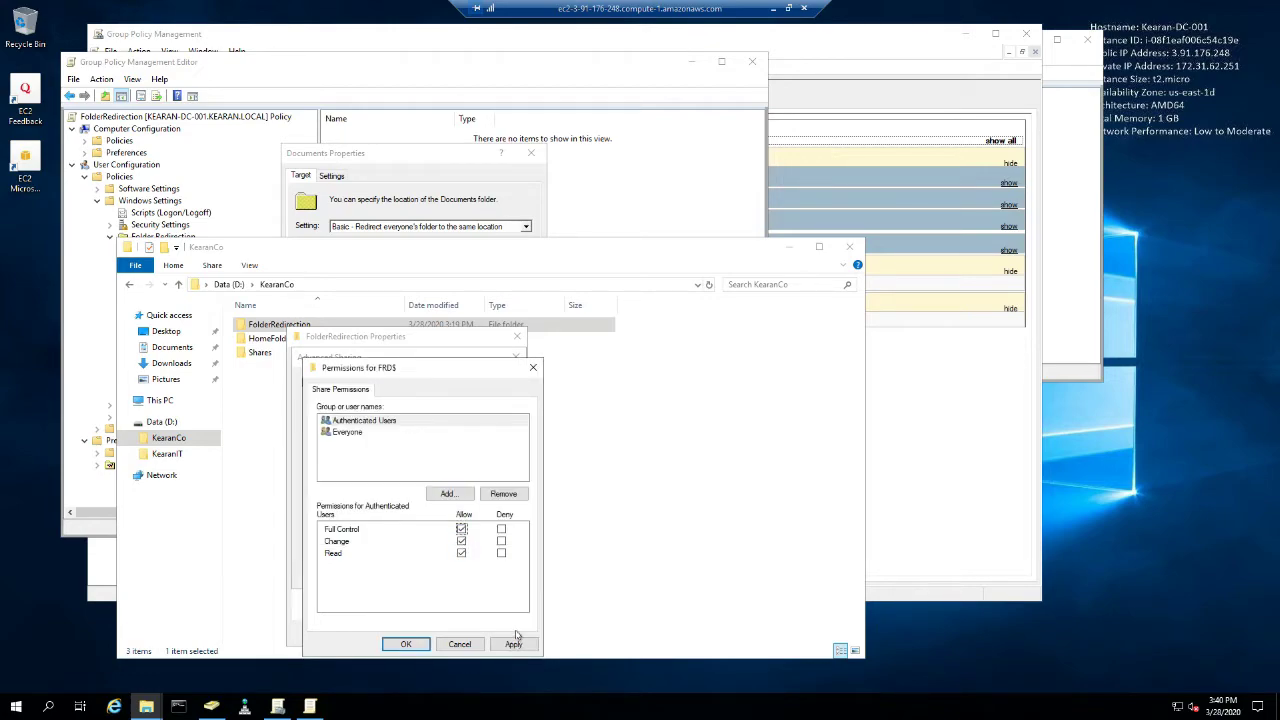
{"action": "left_click", "coordinate": [514, 644]}
{"action": "left_click", "coordinate": [408, 644]}
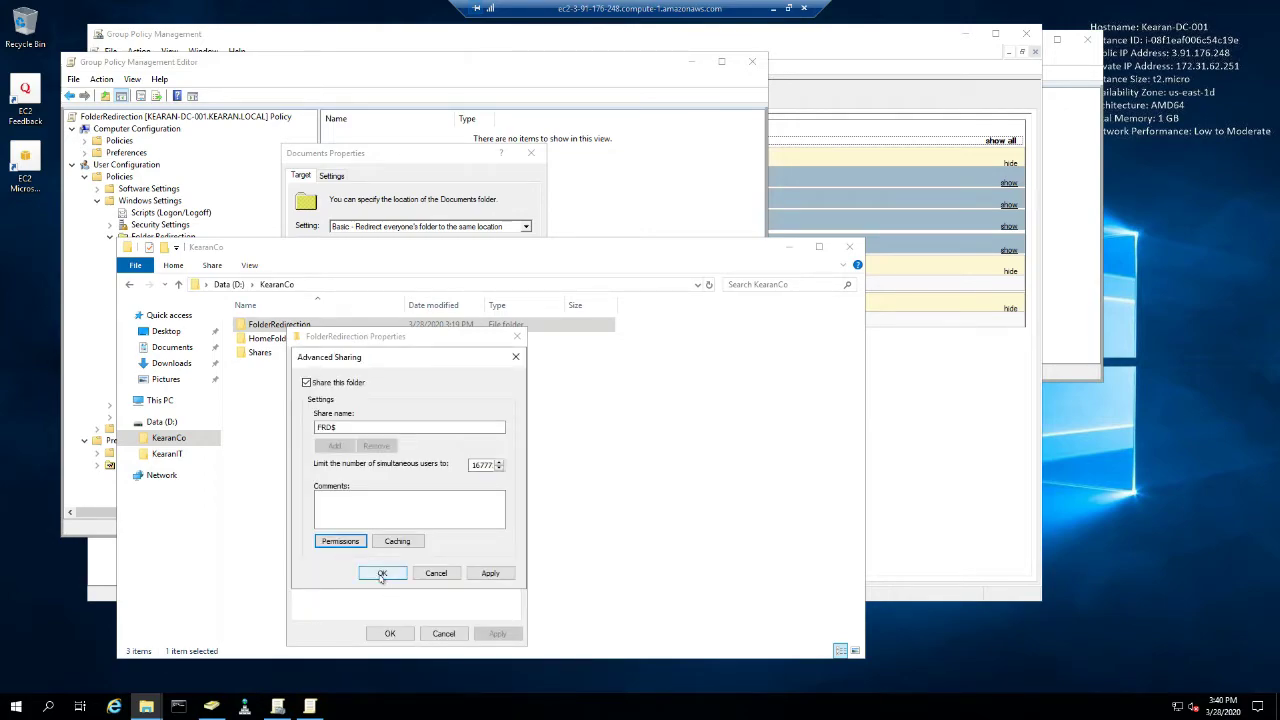
Apply the FRD$ share settings and close the FolderRedirection folder's properties.
{"action": "left_click_drag", "start_coordinate": [375, 362], "coordinate": [470, 381]}
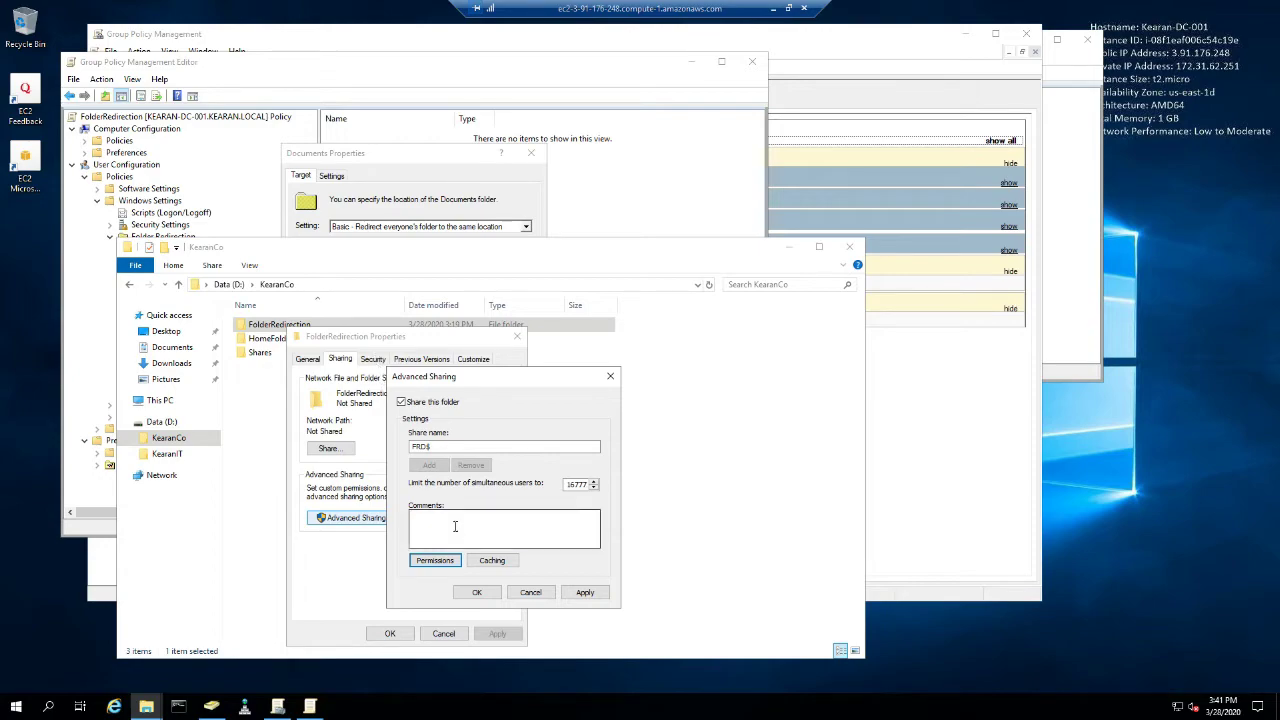
{"action": "left_click", "coordinate": [584, 592]}
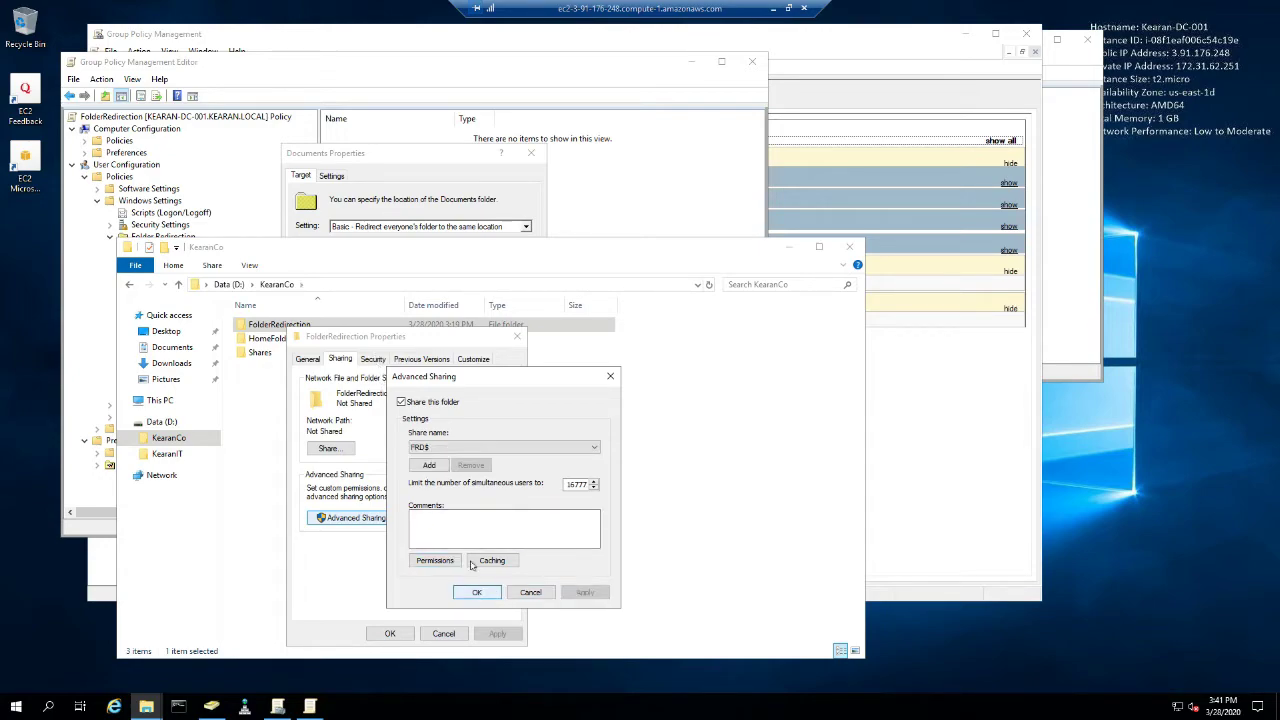
{"action": "left_click", "coordinate": [392, 633]}
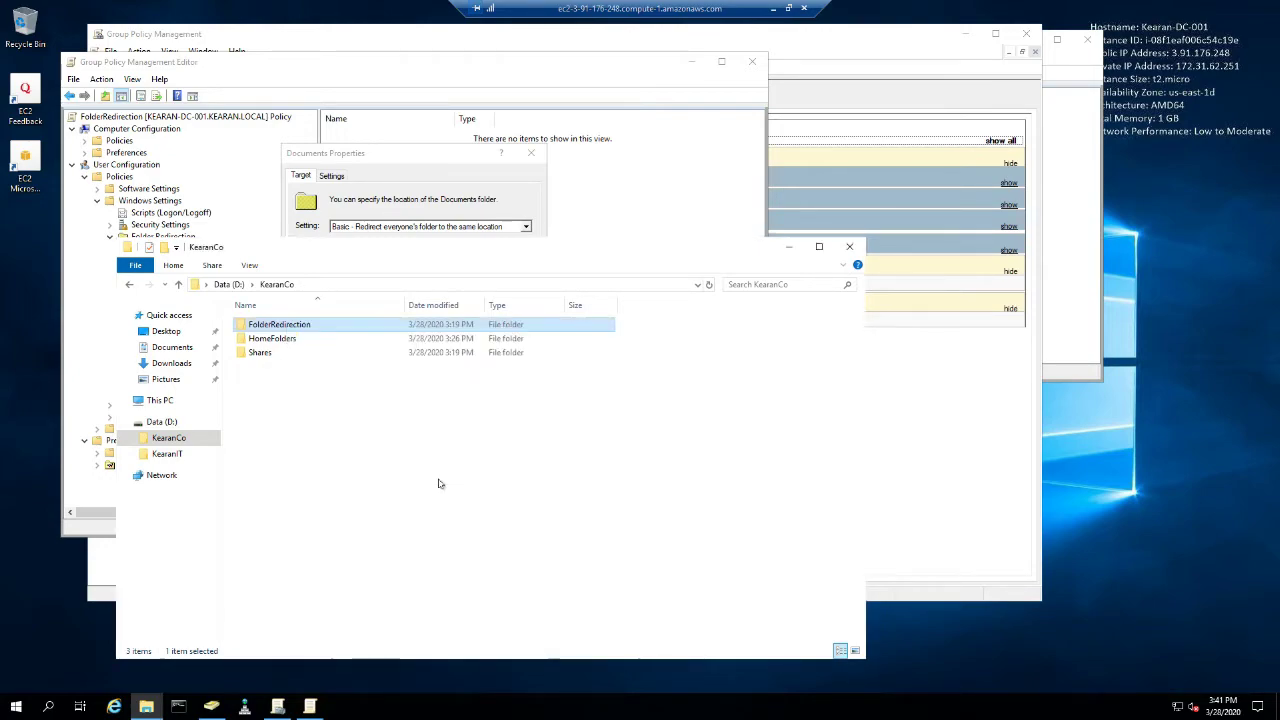
Reopen the FolderRedirection folder's advanced sharing settings and start an additional share named FolderRedirection$.
{"action": "right_click", "coordinate": [297, 329]}
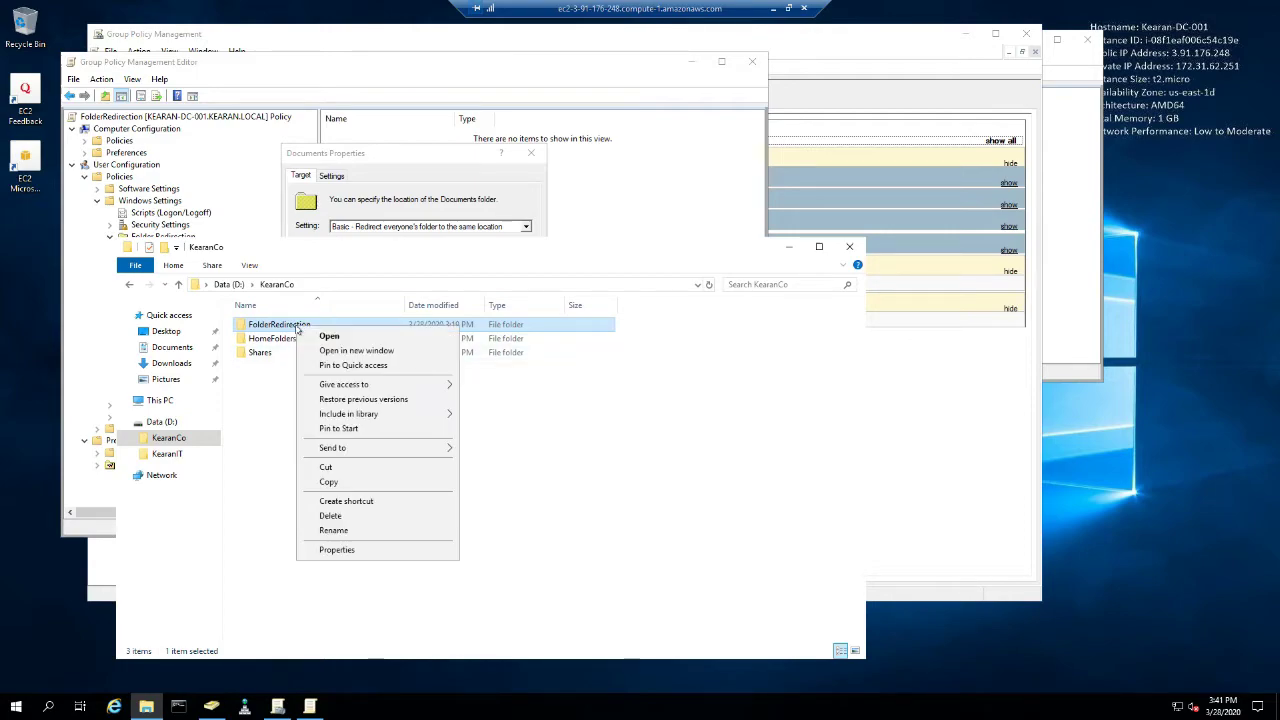
{"action": "left_click", "coordinate": [336, 549]}
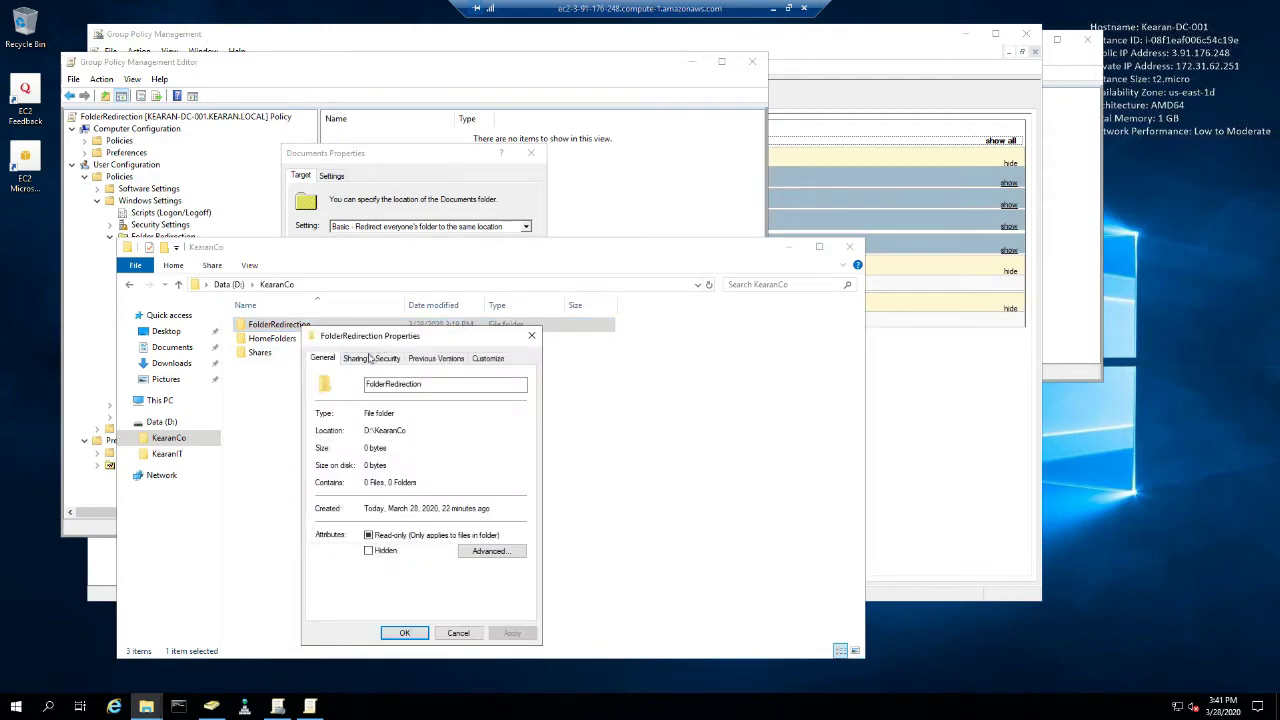
{"action": "left_click", "coordinate": [360, 359]}
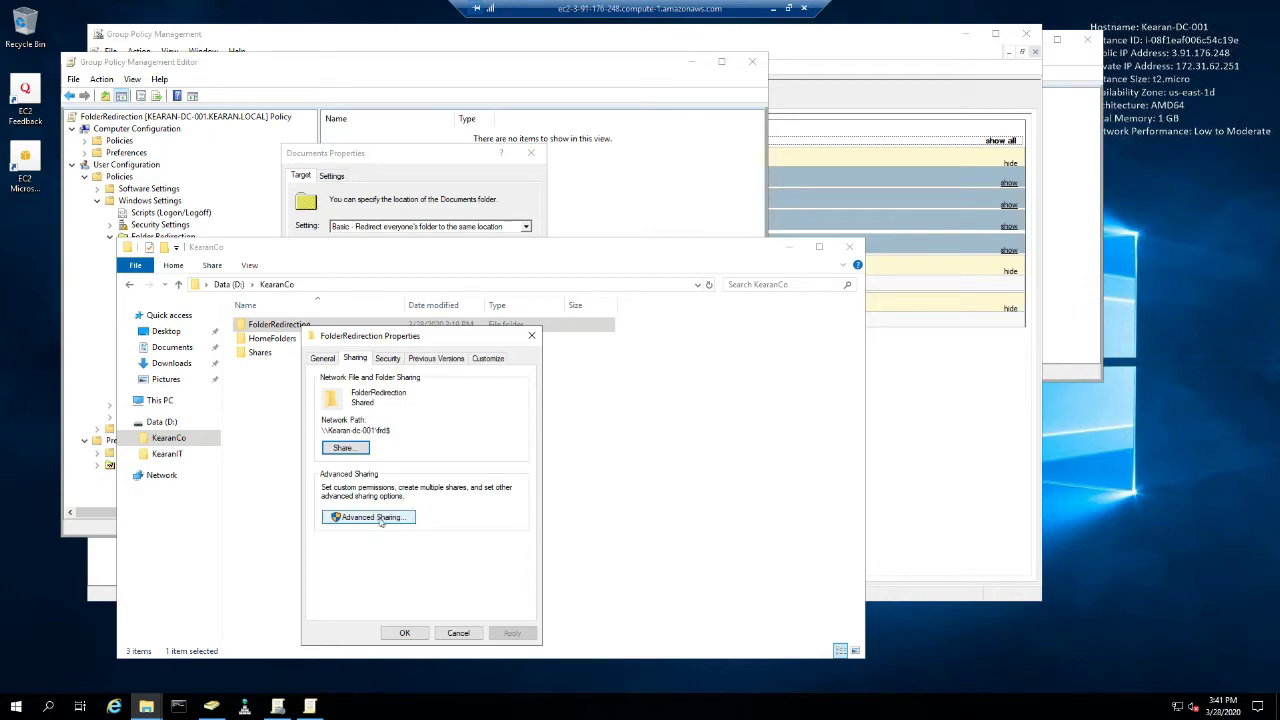
{"action": "left_click", "coordinate": [347, 519]}
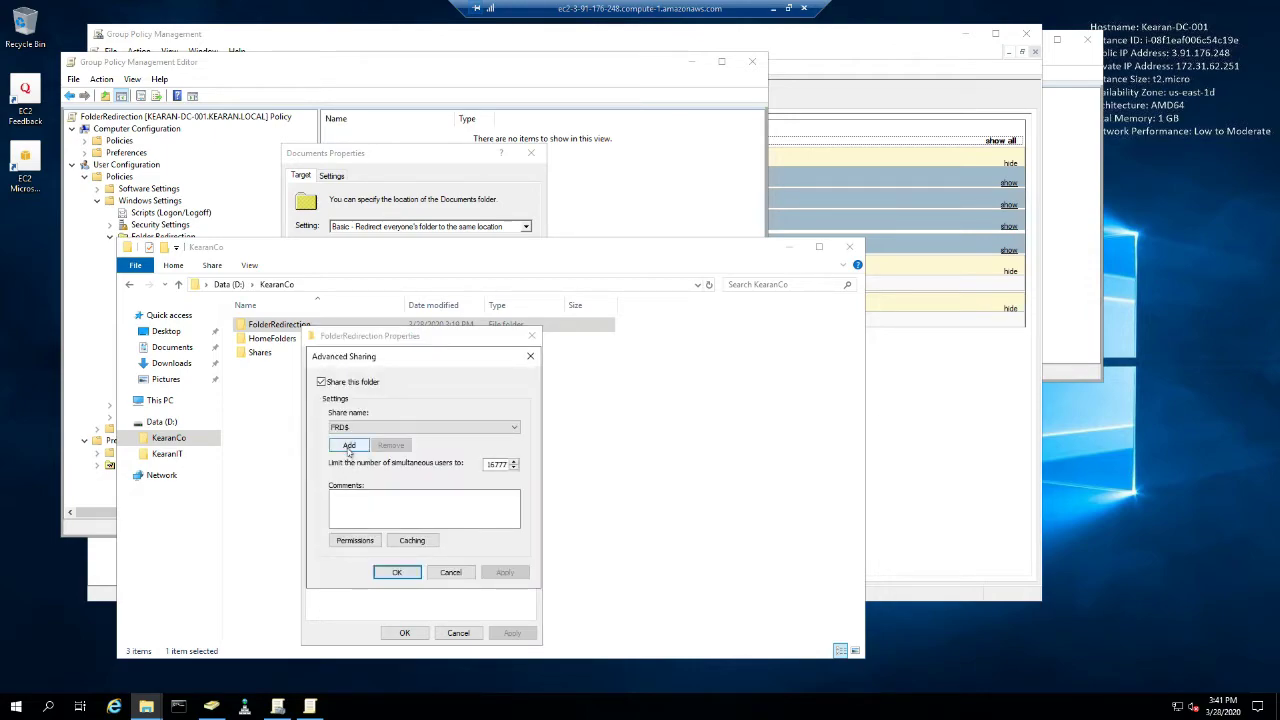
{"action": "left_click", "coordinate": [349, 445]}
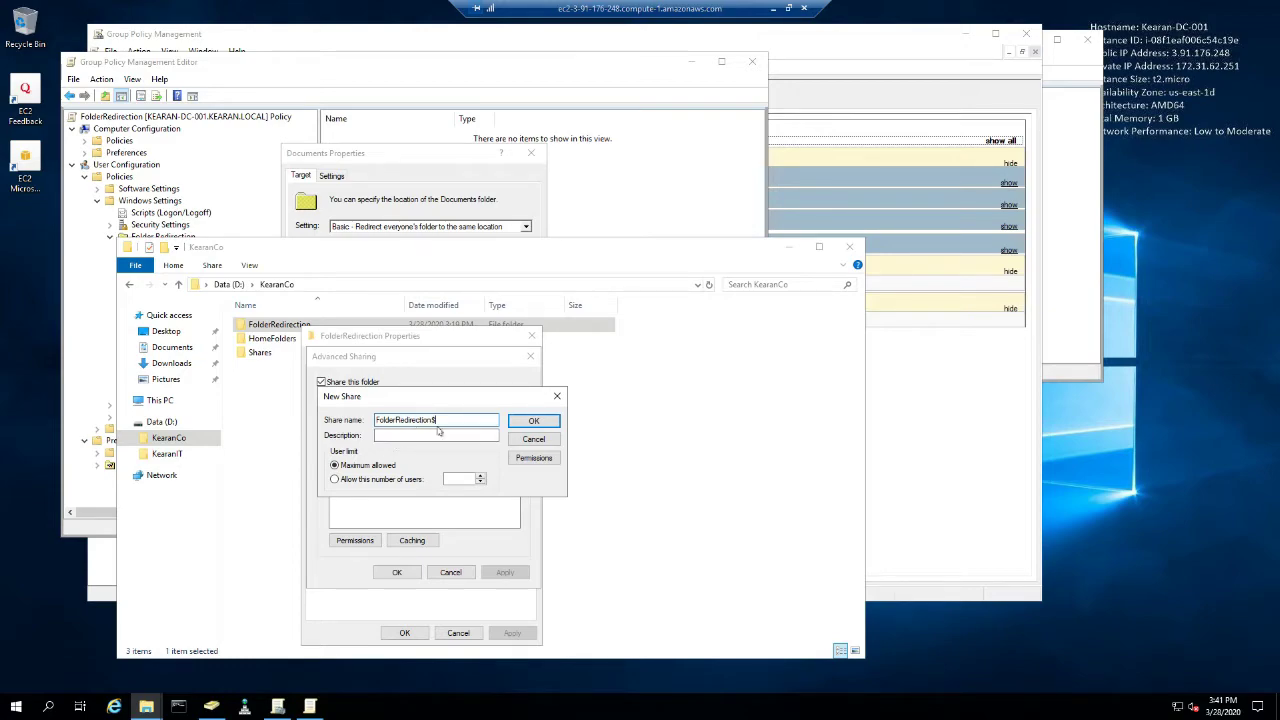
Allow Authenticated Users Full Control on the FolderRedirection$ share and confirm the new share.
{"action": "left_click", "coordinate": [531, 462]}
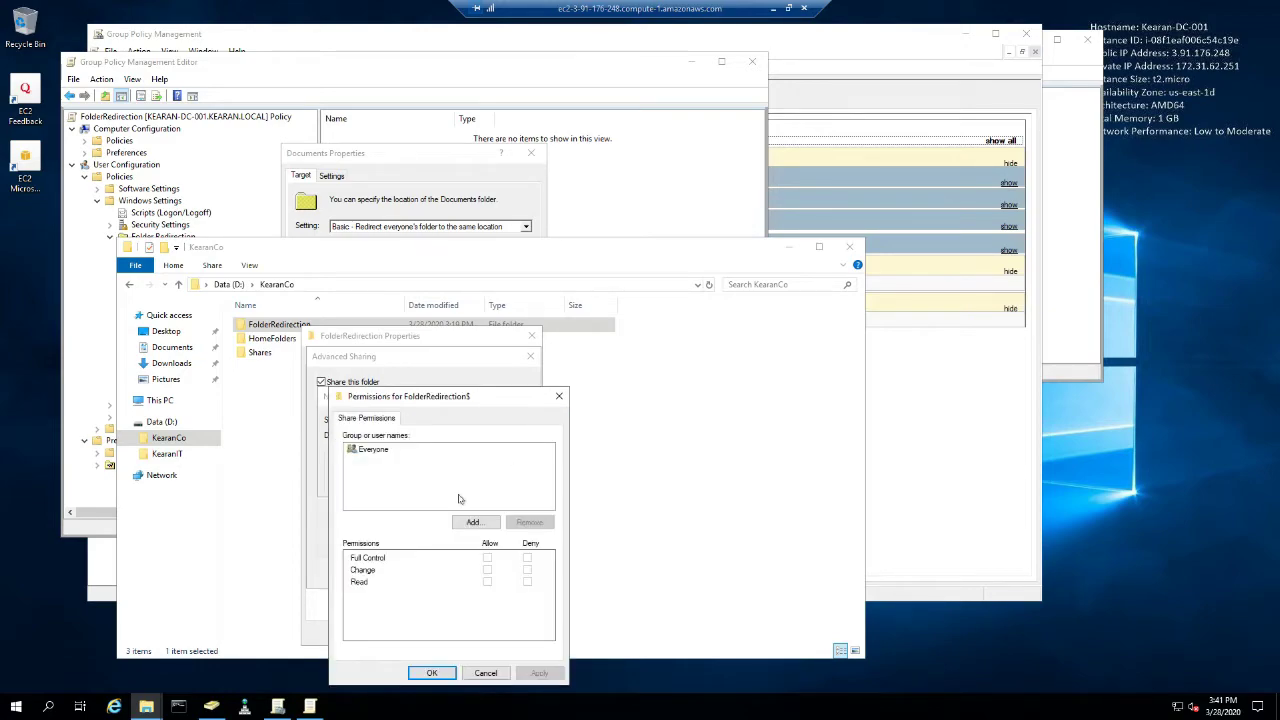
{"action": "left_click", "coordinate": [377, 452]}
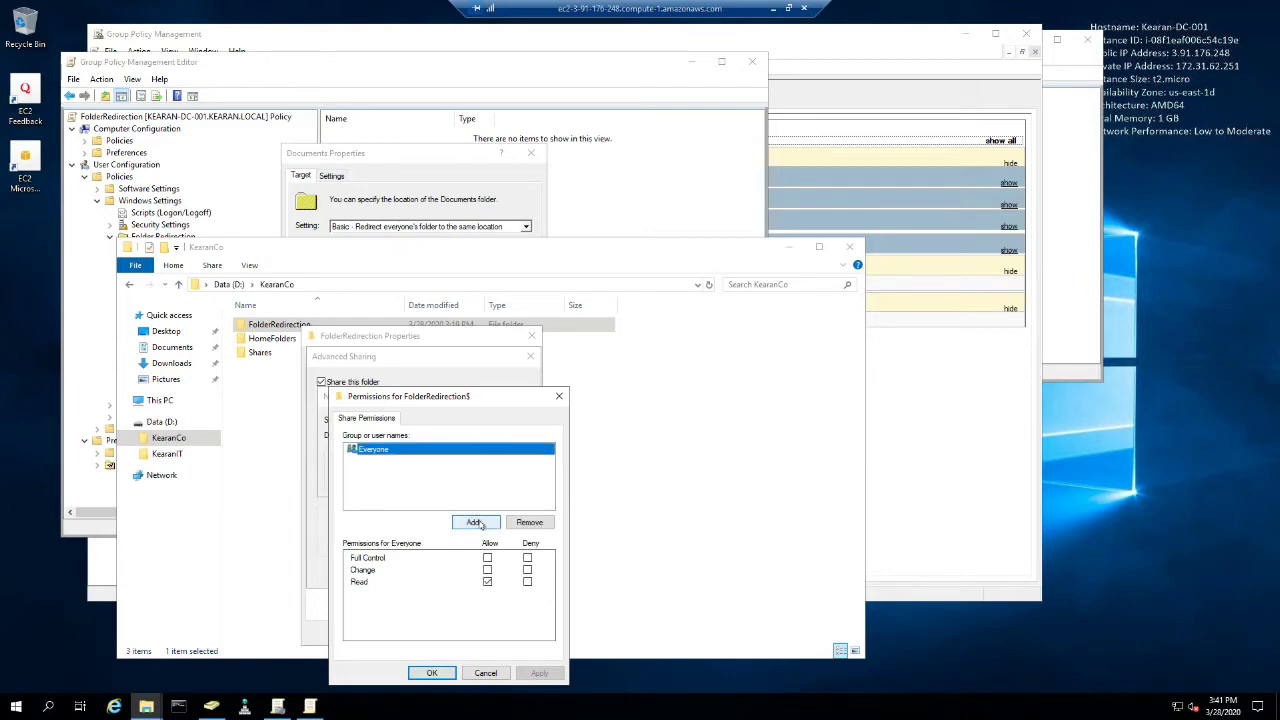
{"action": "left_click", "coordinate": [474, 522]}
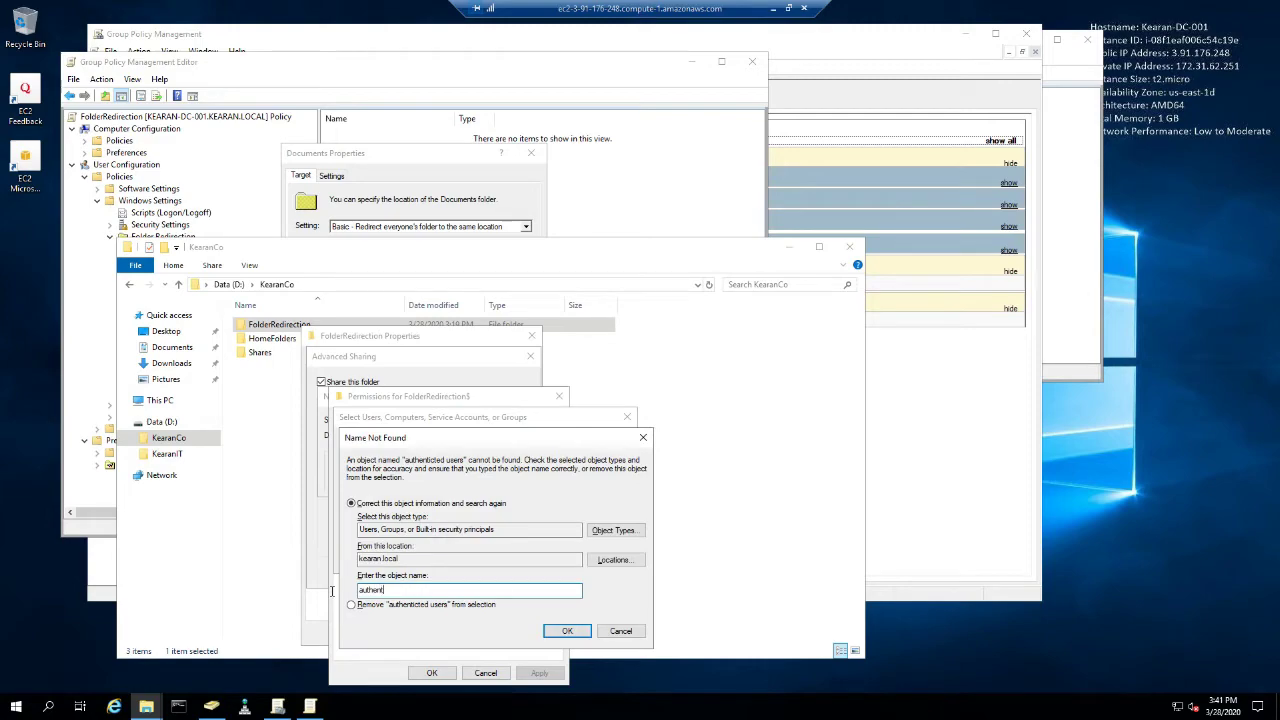
{"action": "type", "text": "icated users"}
{"action": "key", "text": "Return"}
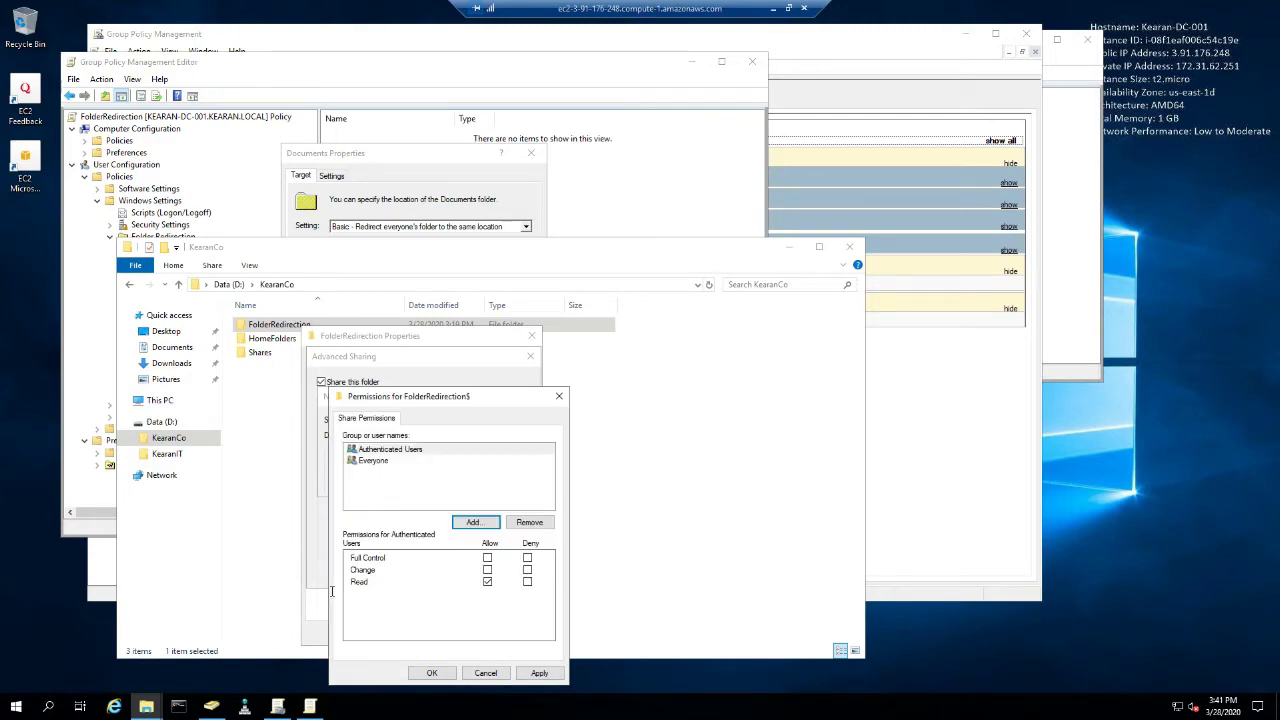
{"action": "left_click", "coordinate": [487, 557]}
{"action": "left_click", "coordinate": [539, 673]}
{"action": "left_click", "coordinate": [432, 673]}
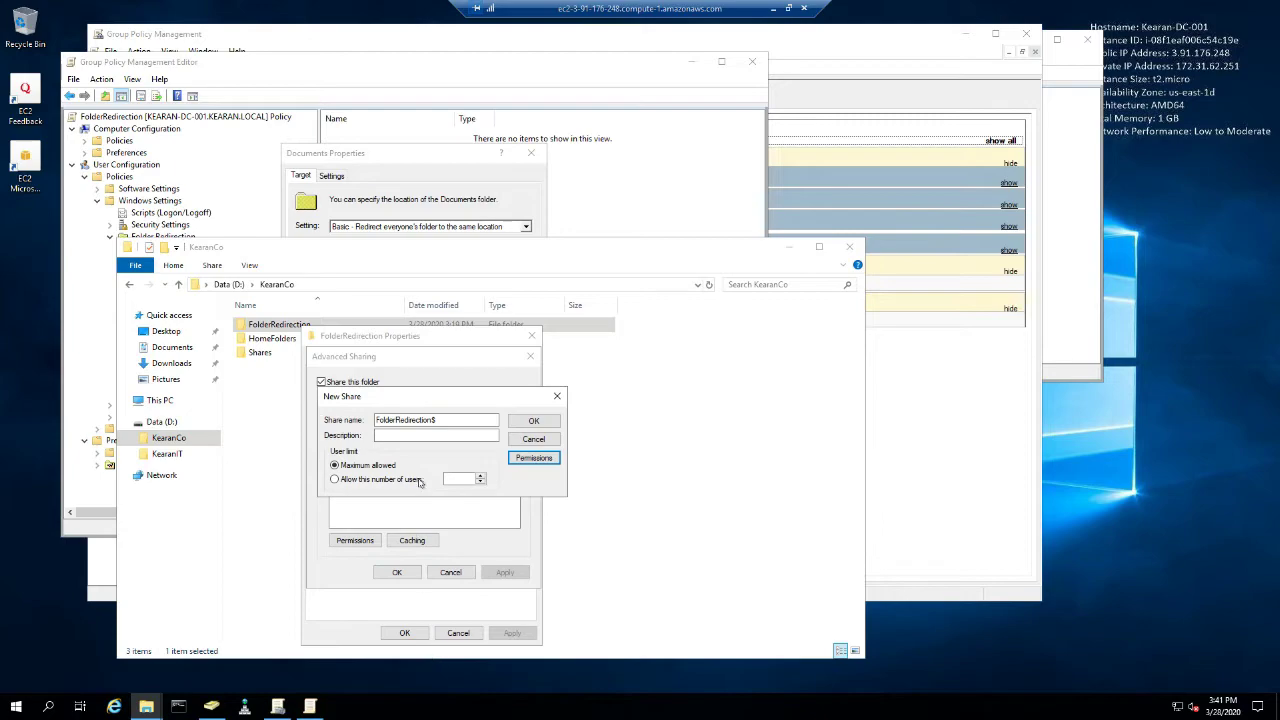
{"action": "left_click", "coordinate": [532, 421]}
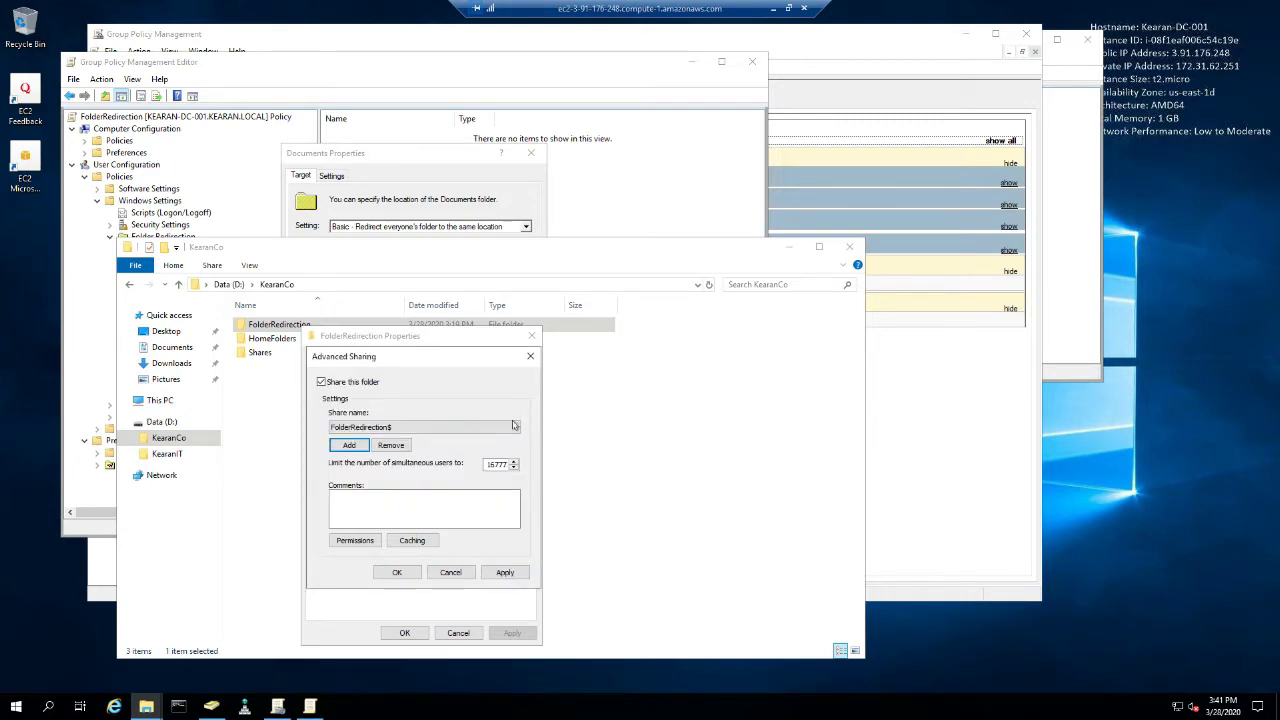
{"action": "left_click", "coordinate": [349, 446]}
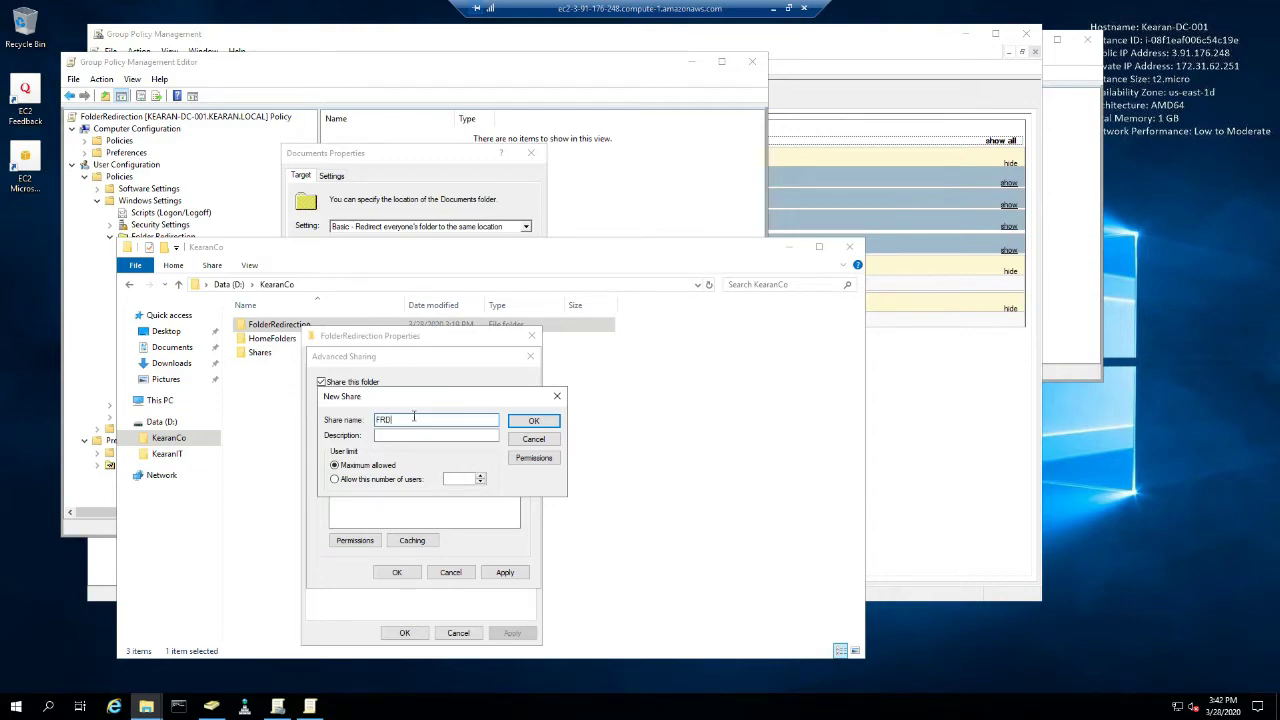
{"action": "left_click", "coordinate": [533, 457]}
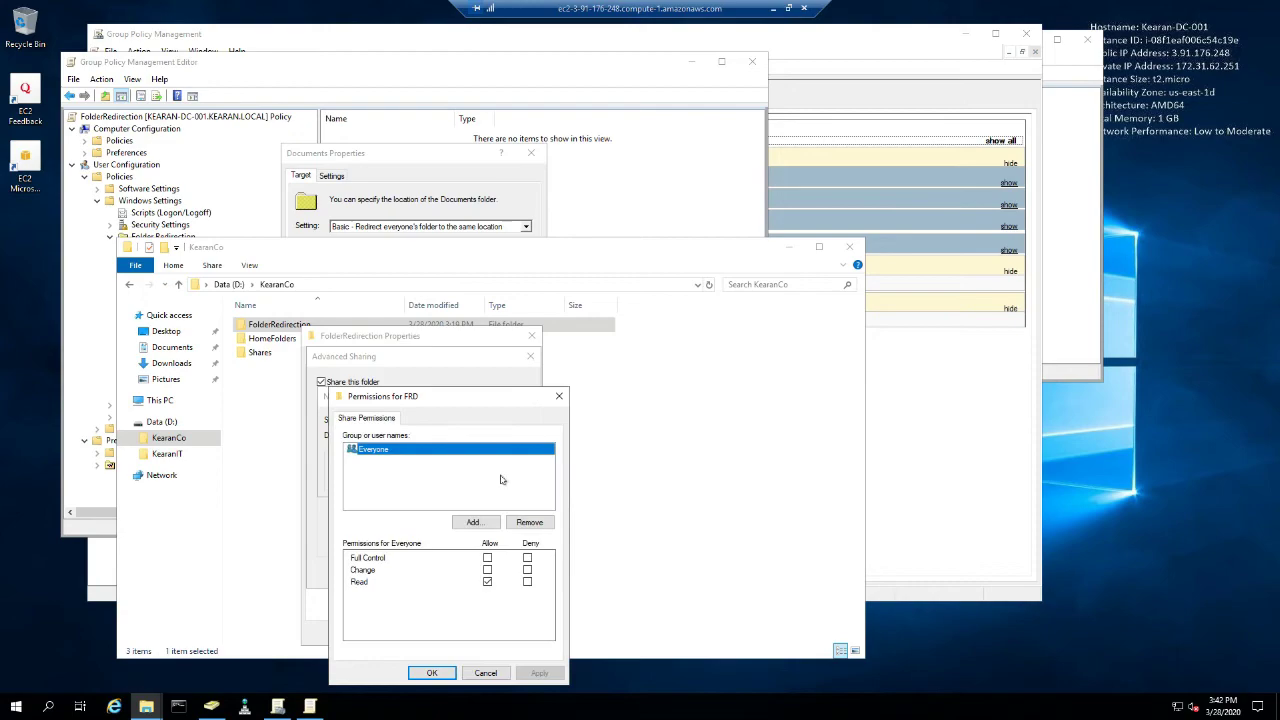
{"action": "left_click", "coordinate": [485, 673]}
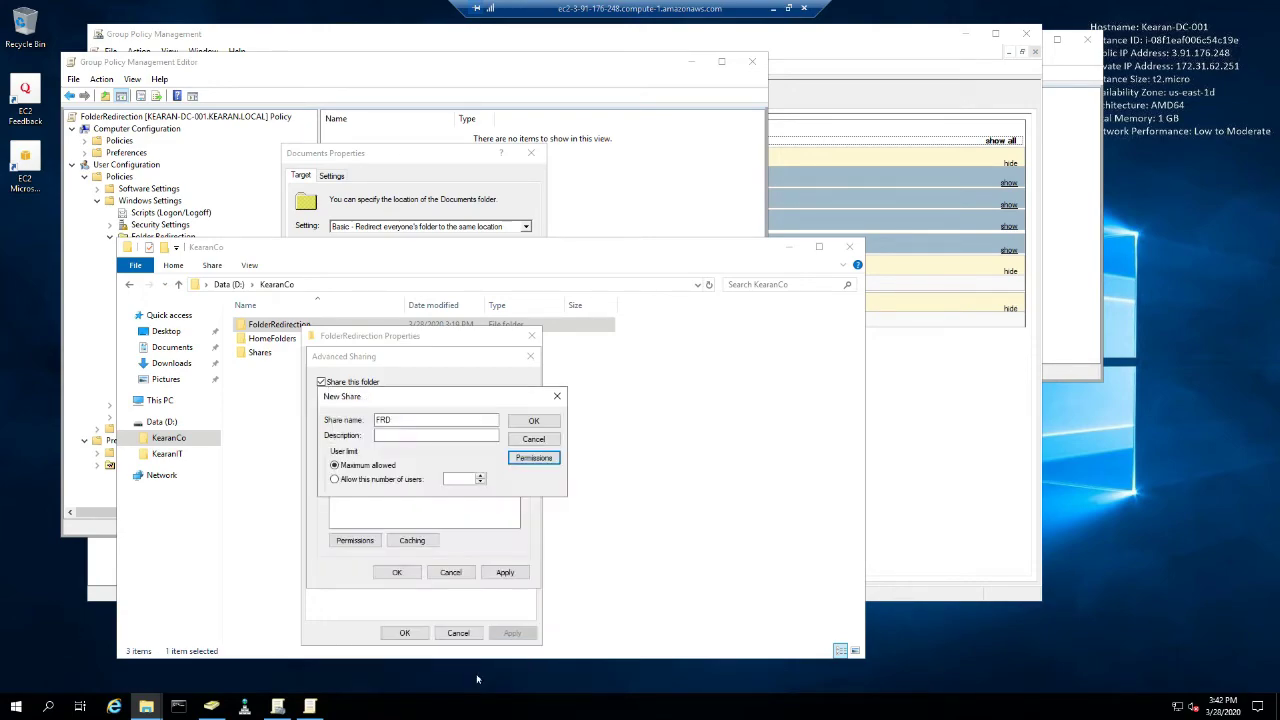
{"action": "left_click", "coordinate": [533, 440]}
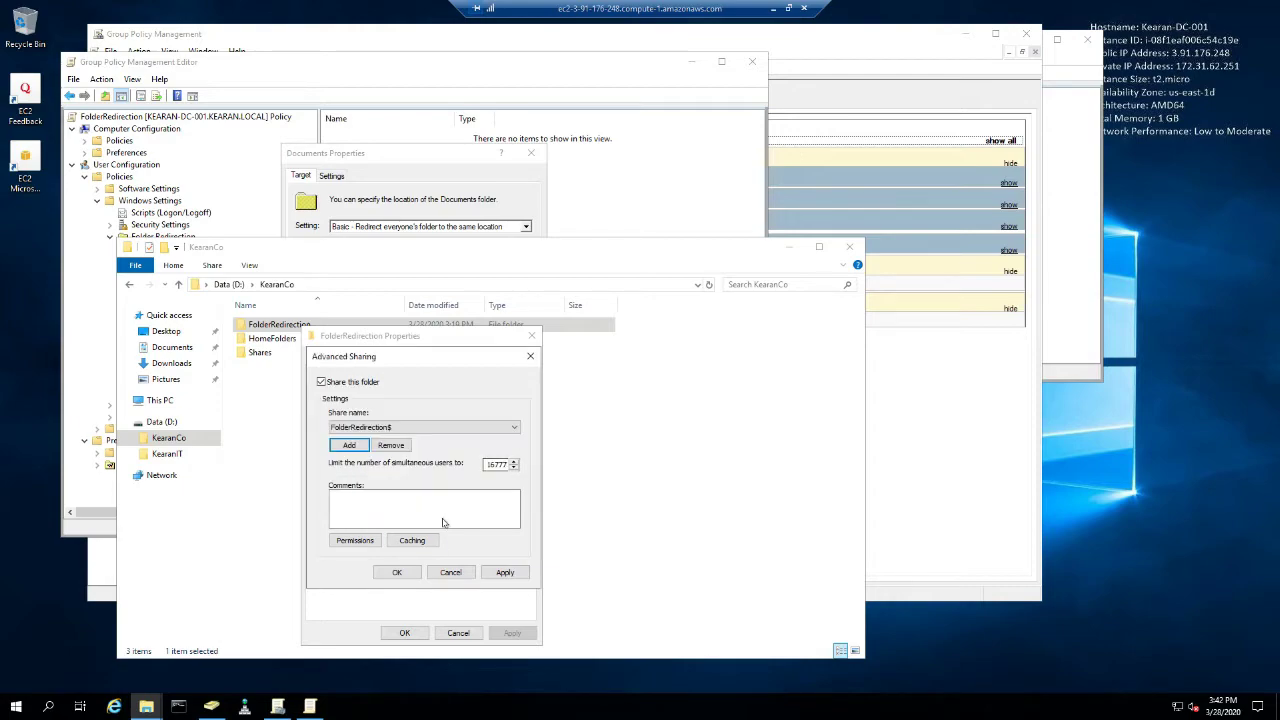
Close the FolderRedirection folder's sharing settings and properties, and open the network share \\kearan-dc-001\frd$.
{"action": "left_click", "coordinate": [452, 573]}
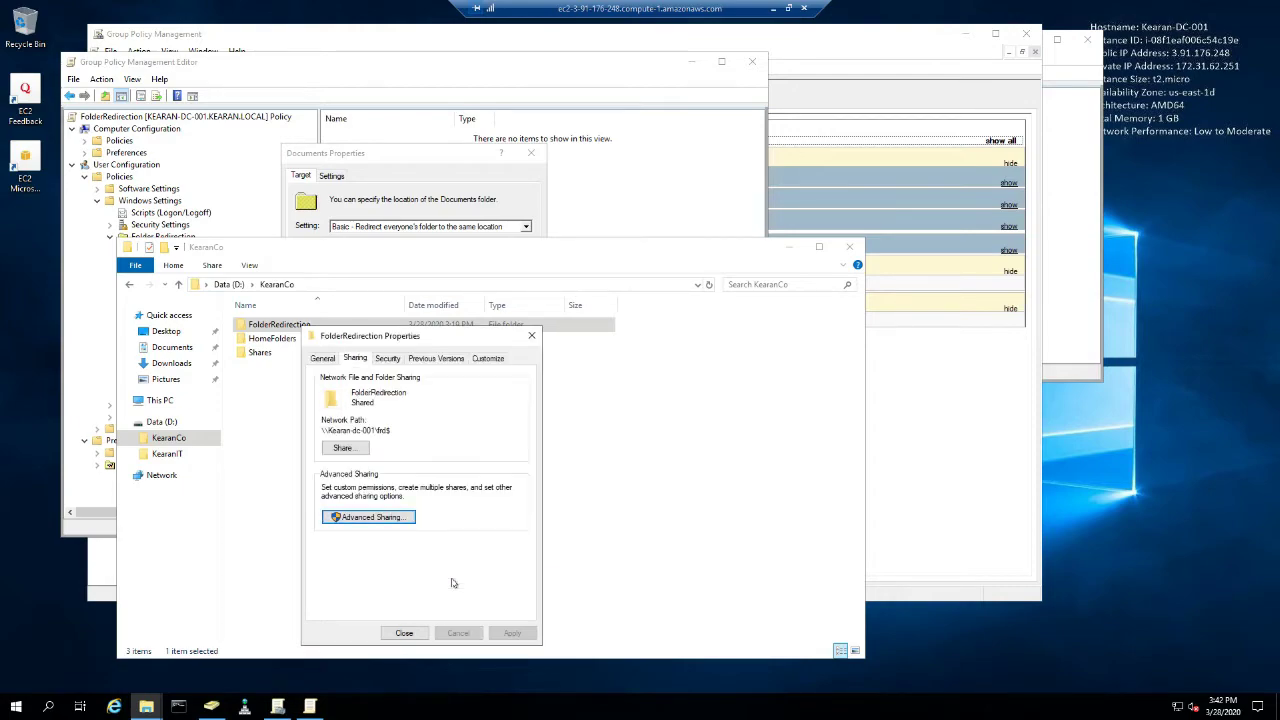
{"action": "left_click", "coordinate": [414, 634]}
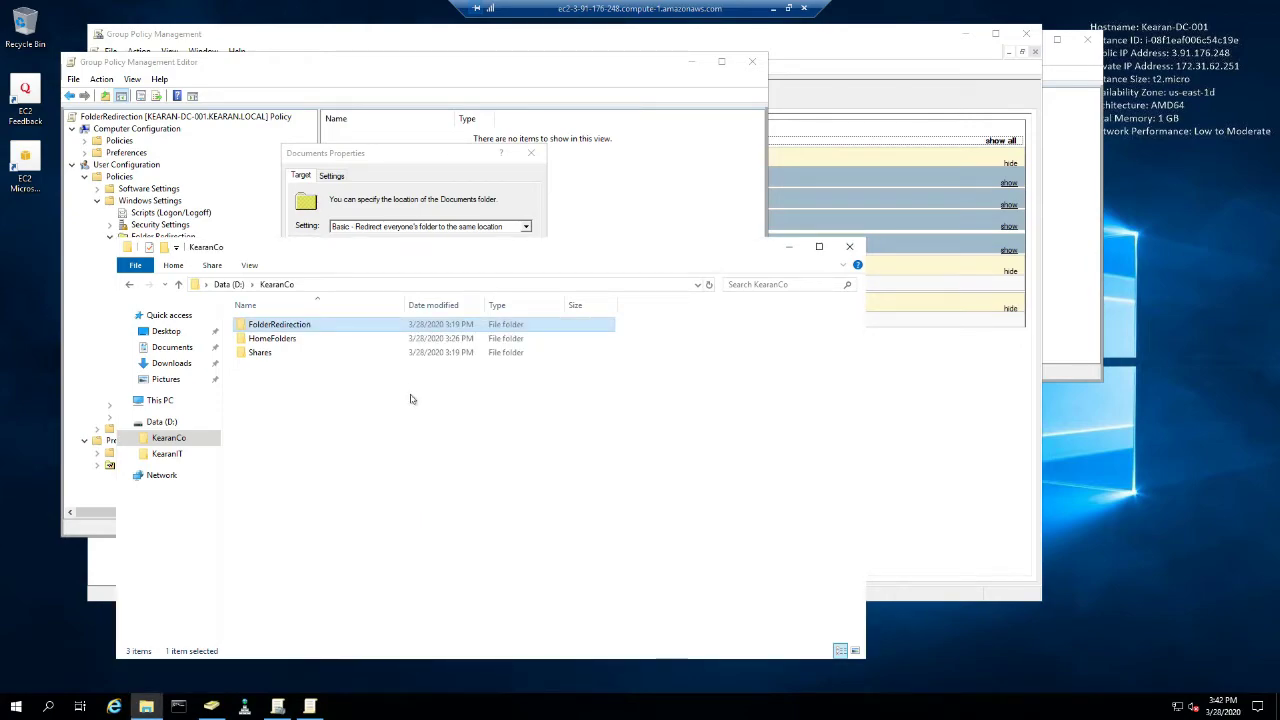
{"action": "left_click", "coordinate": [446, 288]}
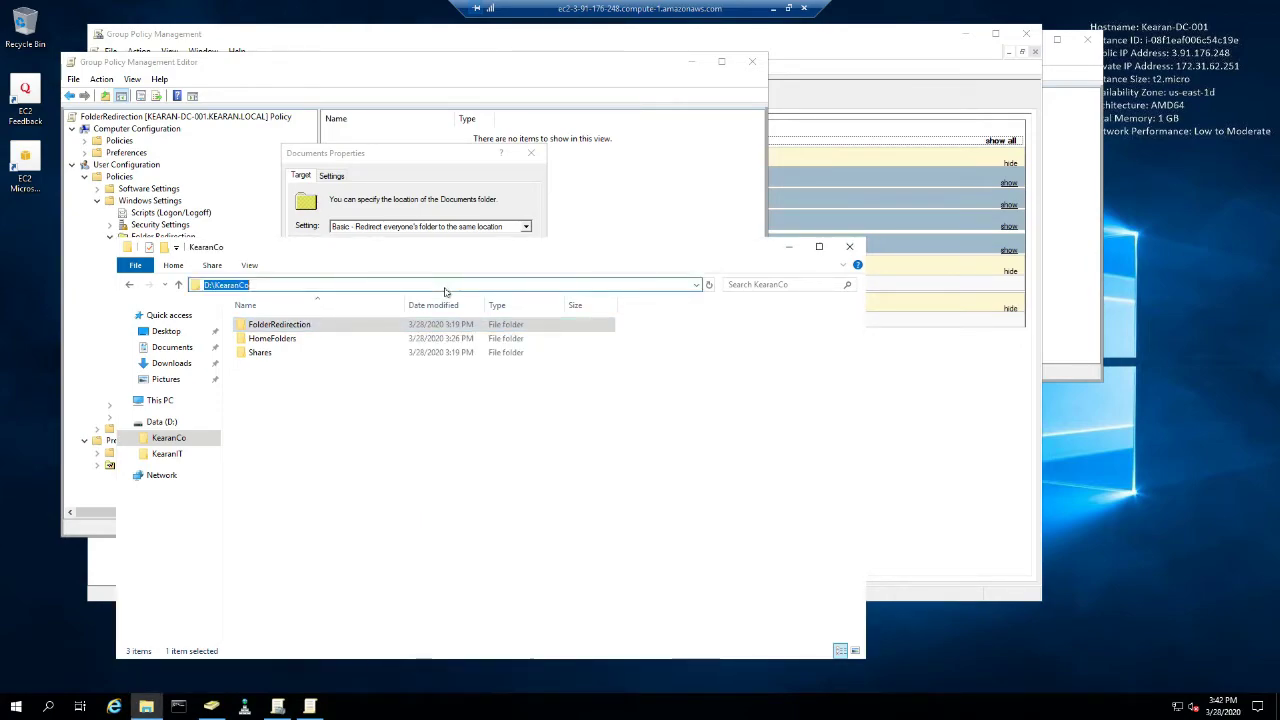
{"action": "type", "text": "\\\\"}
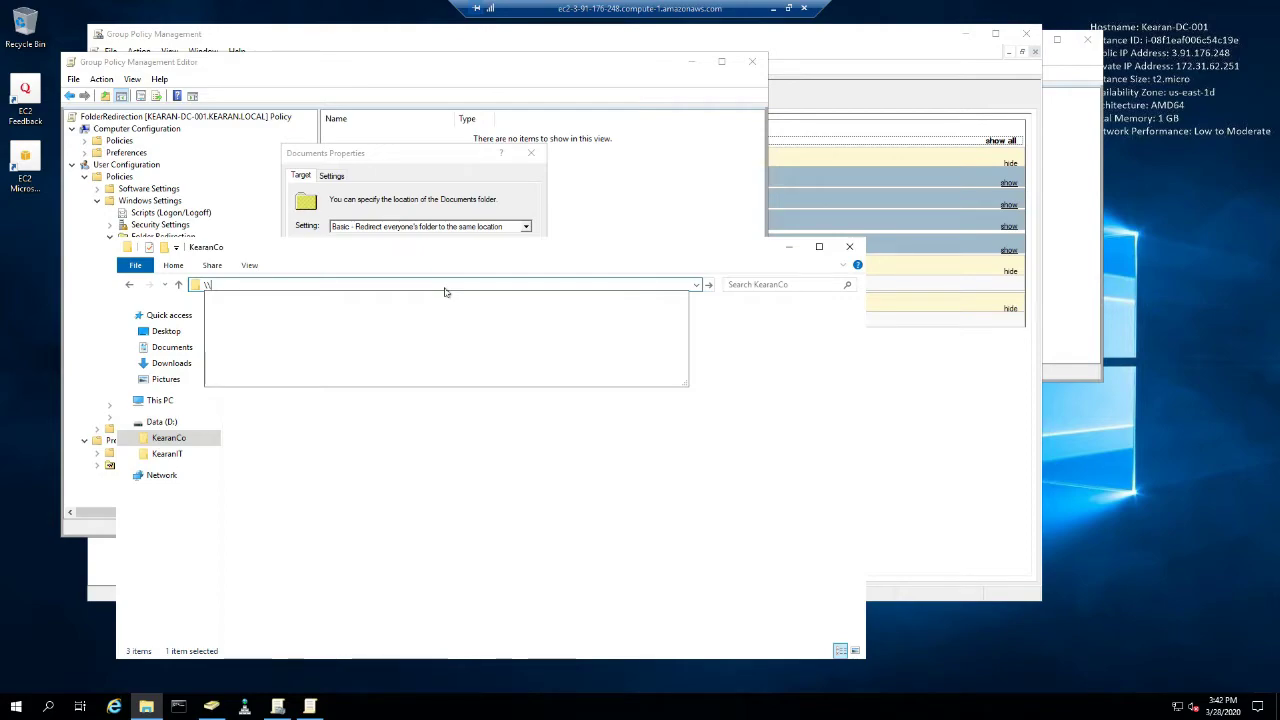
{"action": "type", "text": "kearan"}
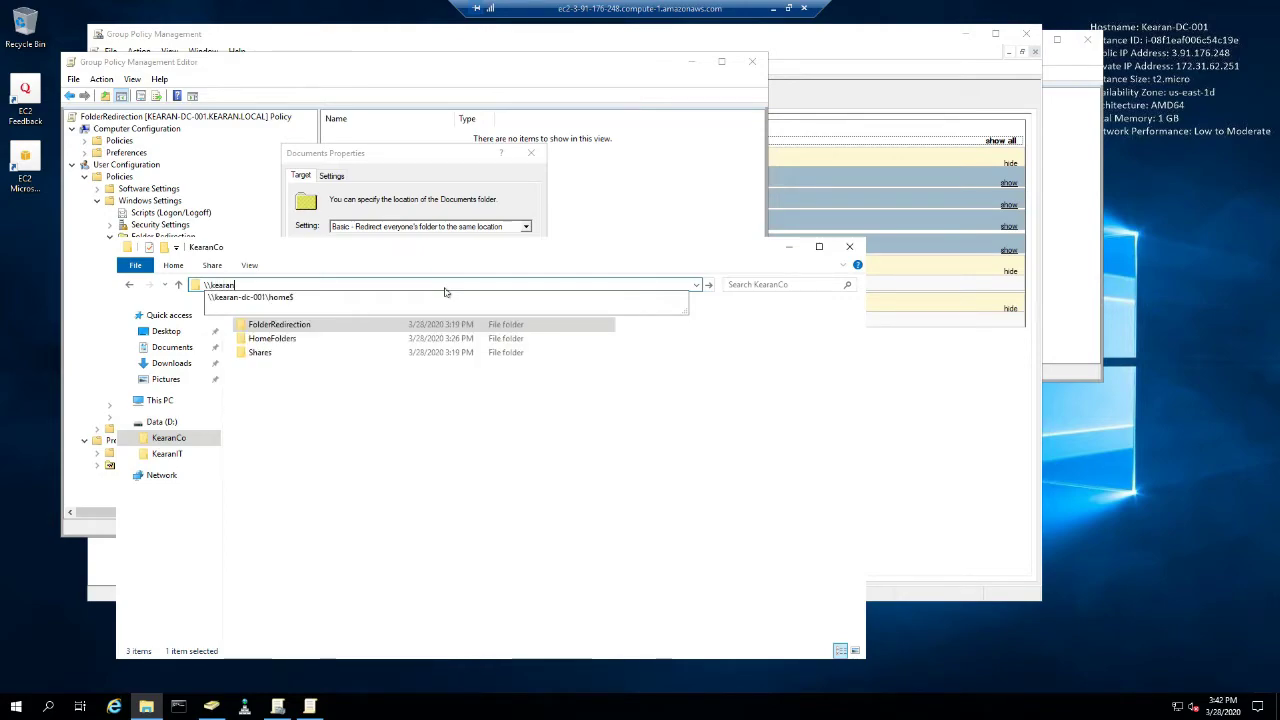
{"action": "key", "text": "Down"}
{"action": "key", "text": "BackSpace"}
{"action": "key", "text": "BackSpace"}
{"action": "type", "text": "frd$%"}
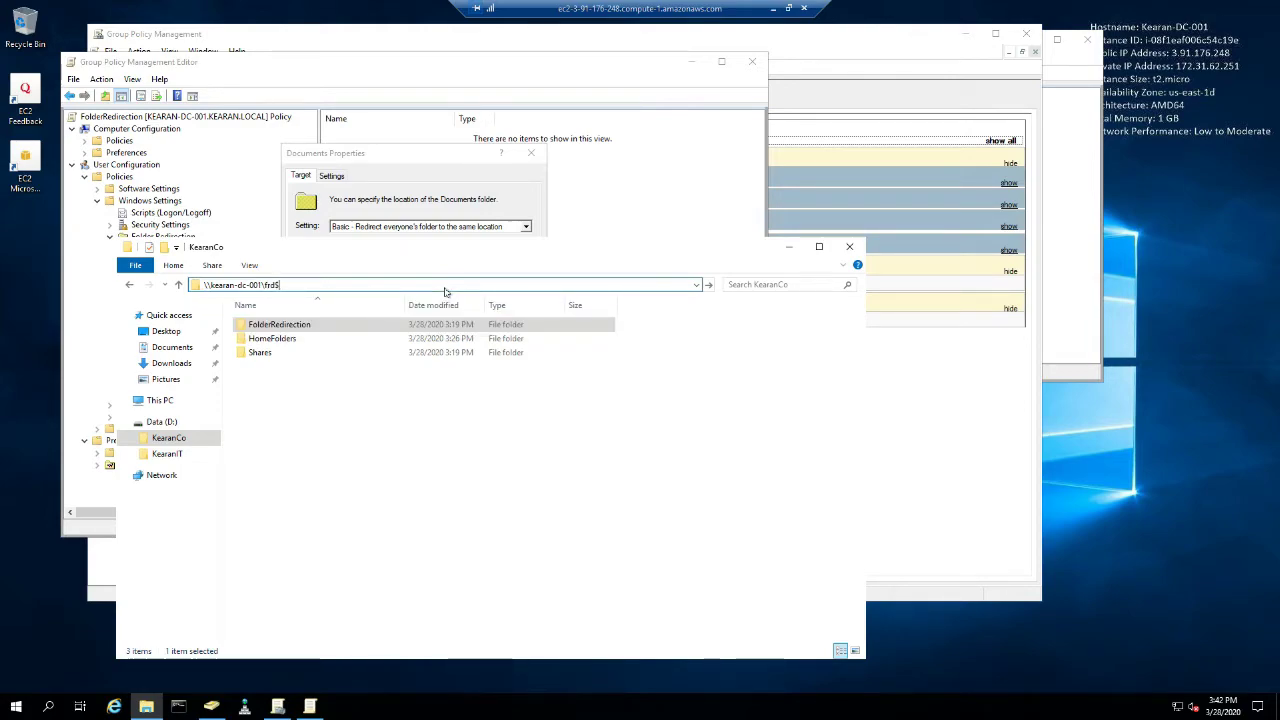
{"action": "key", "text": "Return"}
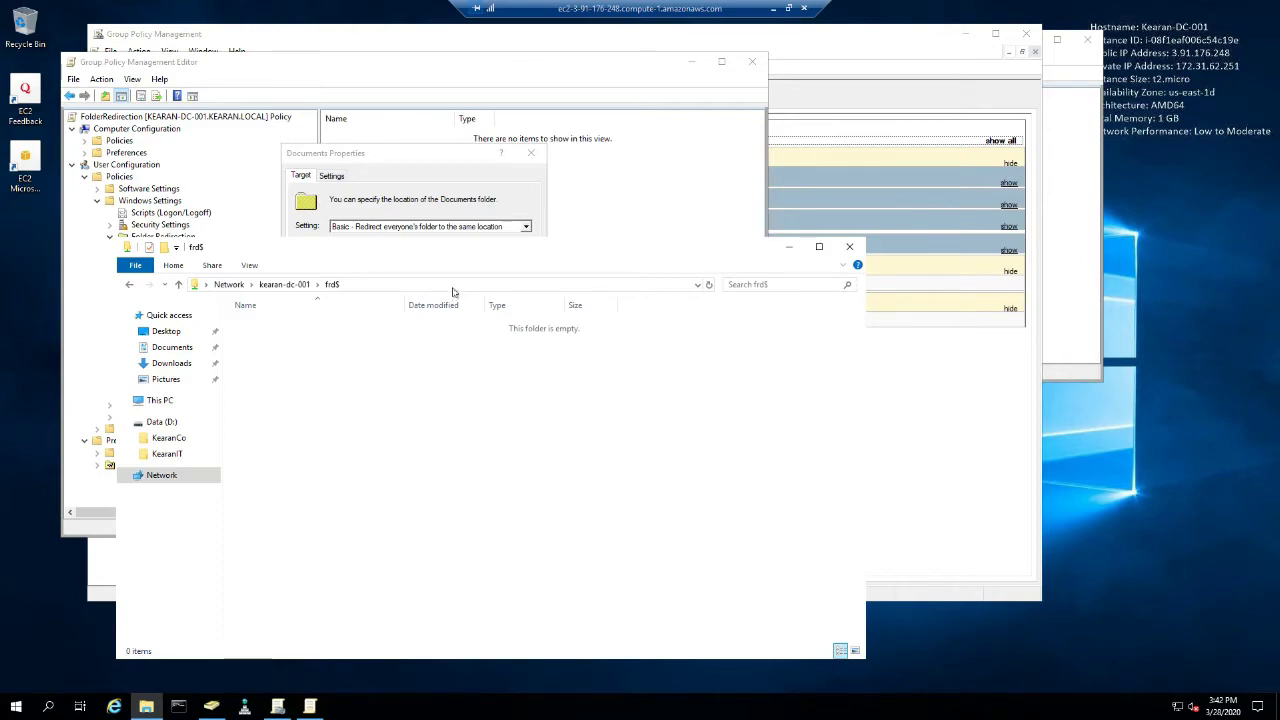
Copy the share path \\kearan-dc-001\frd$ into the Documents redirection's root path and apply the setting.
{"action": "left_click", "coordinate": [453, 286]}
{"action": "key", "text": "ctrl+c"}
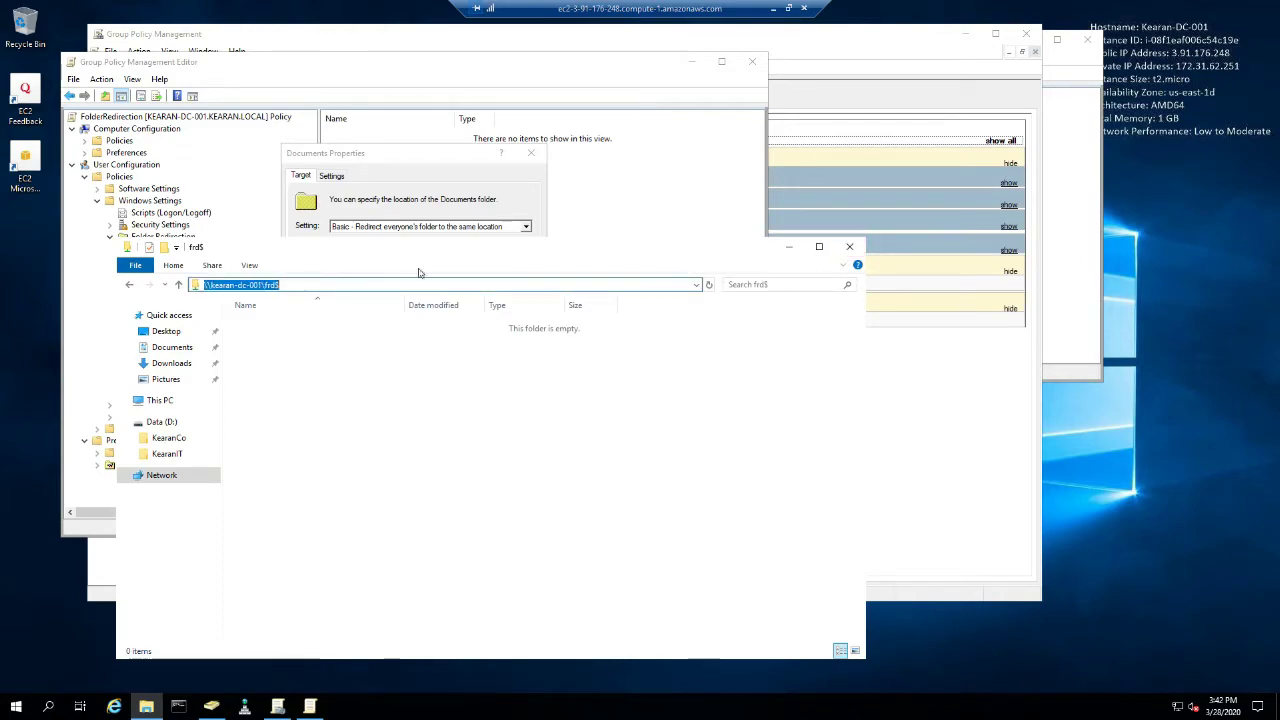
{"action": "left_click", "coordinate": [437, 163]}
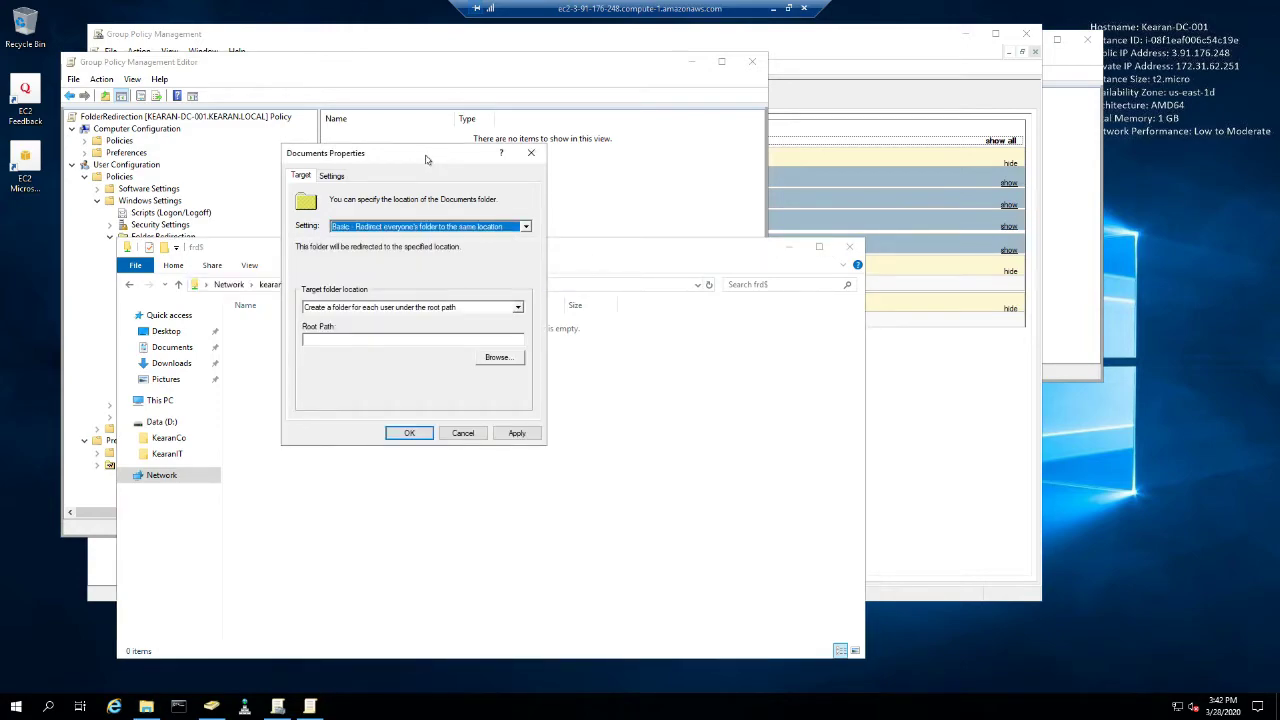
{"action": "left_click_drag", "start_coordinate": [425, 157], "coordinate": [696, 136]}
{"action": "left_click", "coordinate": [678, 315]}
{"action": "key", "text": "ctrl+v"}
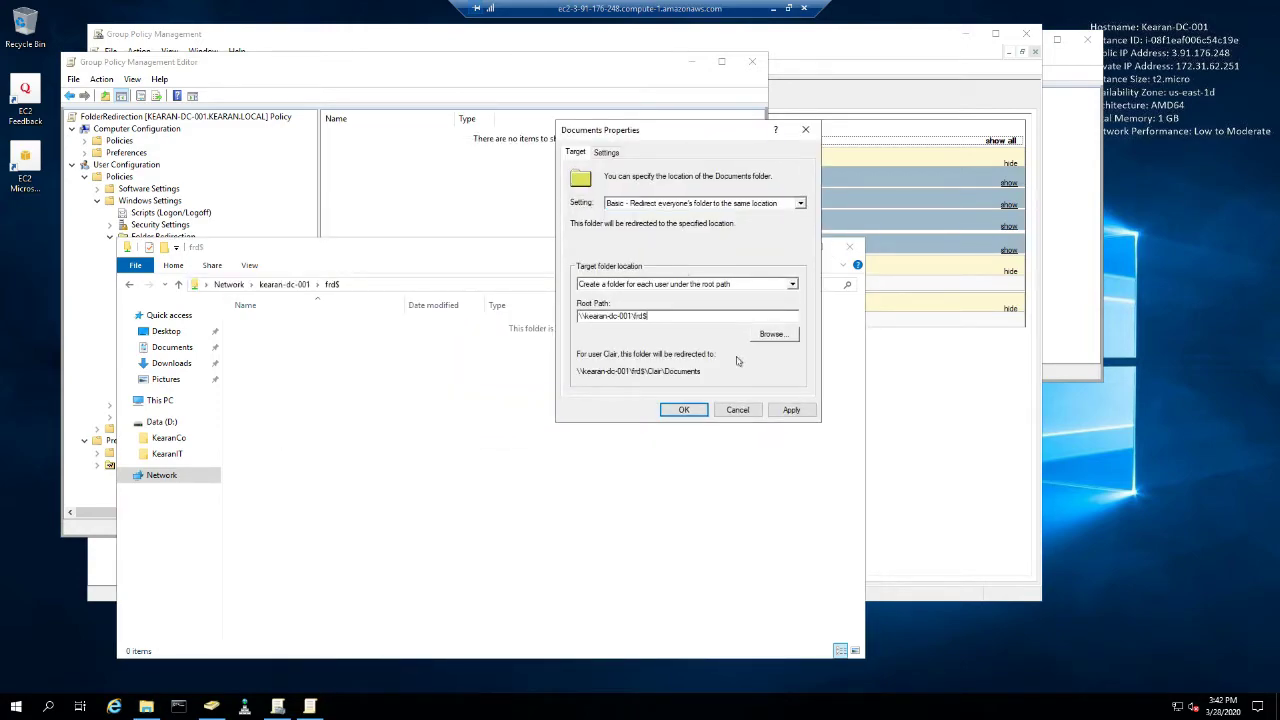
{"action": "left_click", "coordinate": [770, 414]}
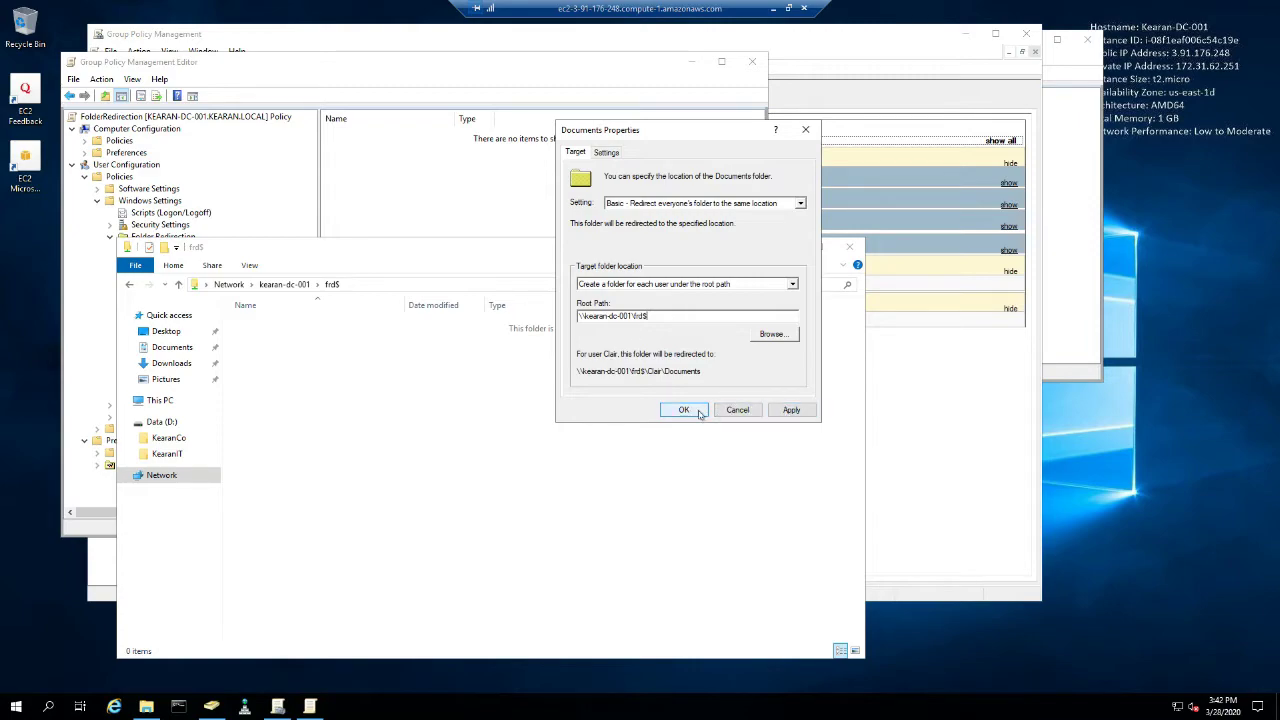
{"action": "left_click", "coordinate": [787, 412]}
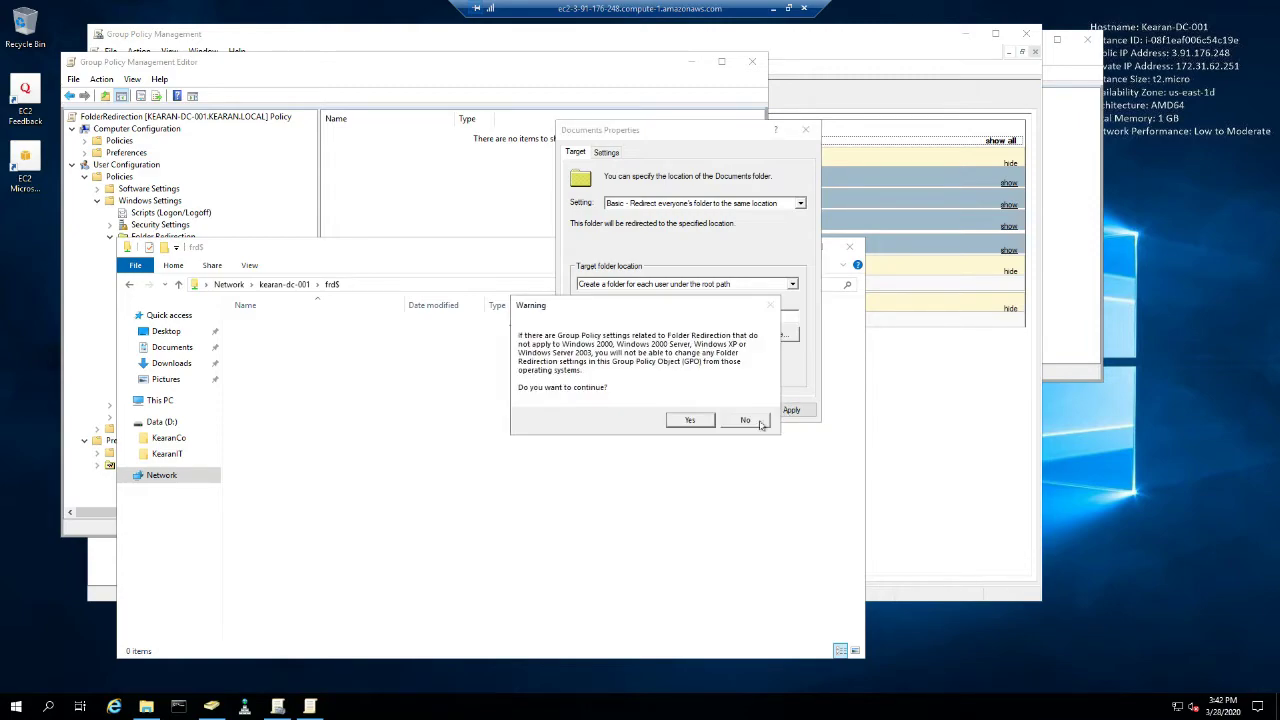
{"action": "left_click", "coordinate": [690, 422]}
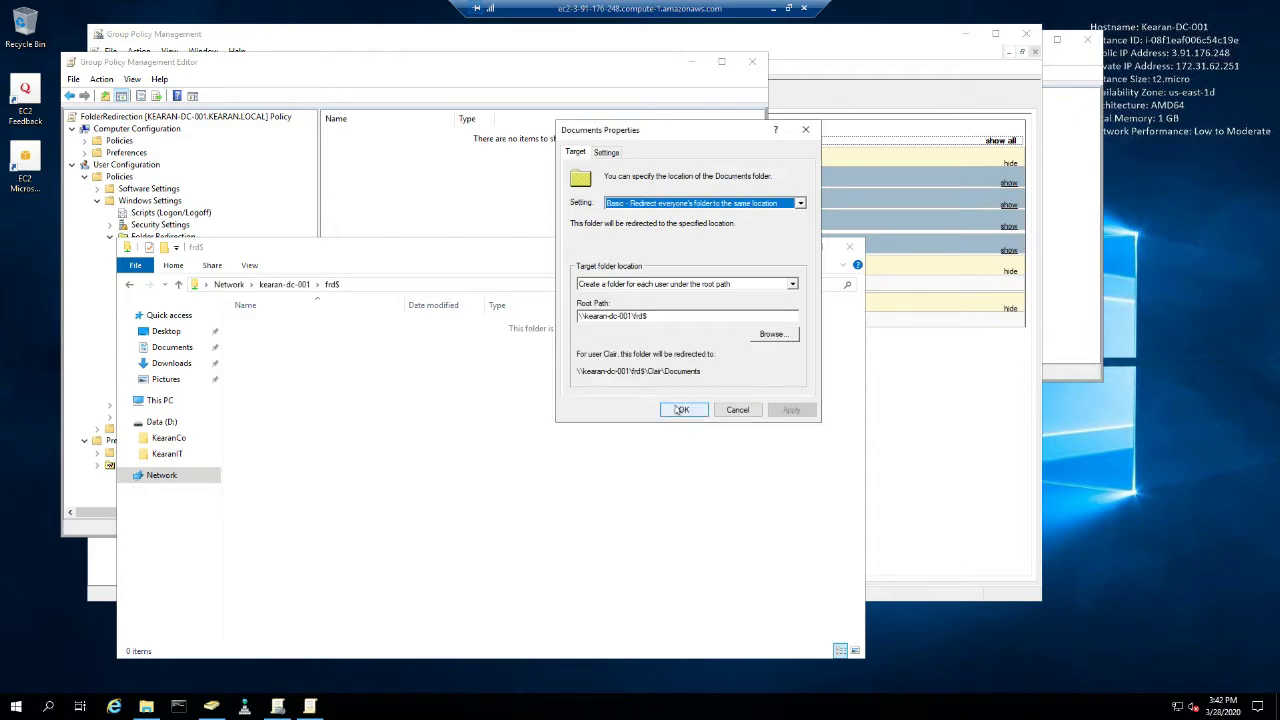
Turn off granting the user exclusive rights to Documents, apply the redirection settings, and close the frd$ share window.
{"action": "left_click", "coordinate": [606, 152]}
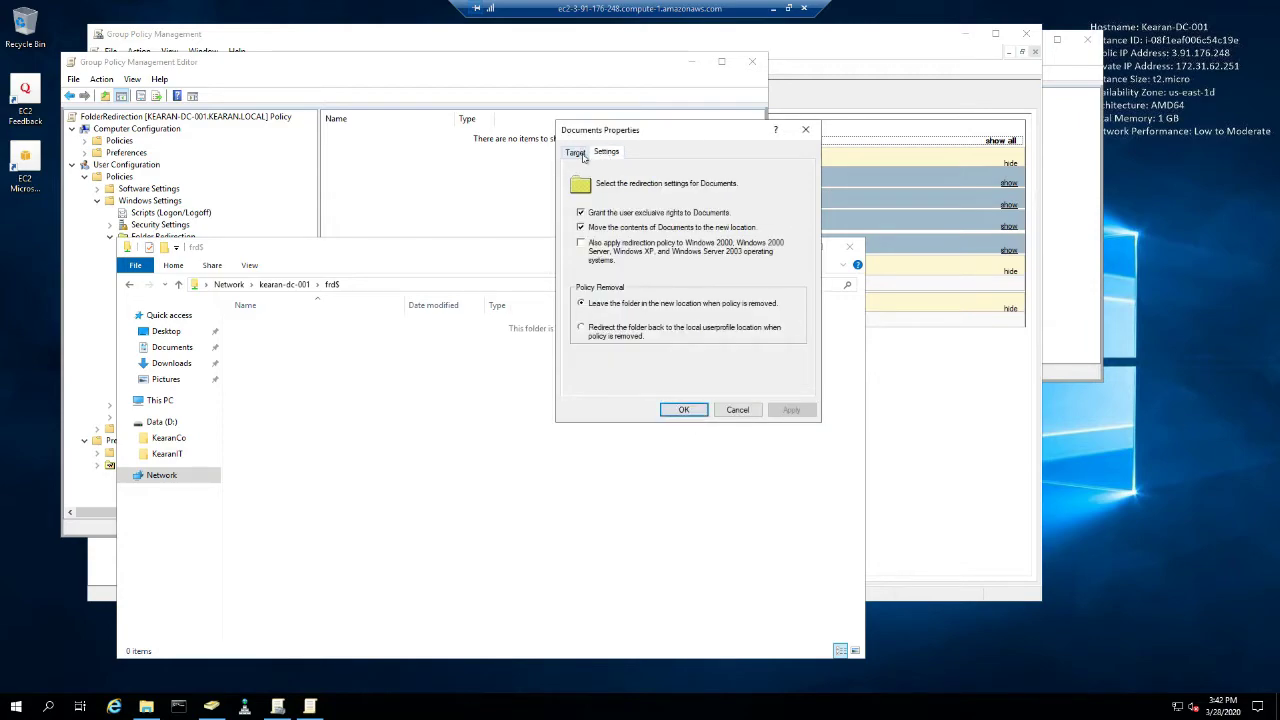
{"action": "left_click", "coordinate": [577, 153]}
{"action": "left_click", "coordinate": [606, 152]}
{"action": "left_click", "coordinate": [582, 213]}
{"action": "left_click", "coordinate": [791, 410]}
{"action": "left_click", "coordinate": [694, 420]}
{"action": "left_click", "coordinate": [684, 410]}
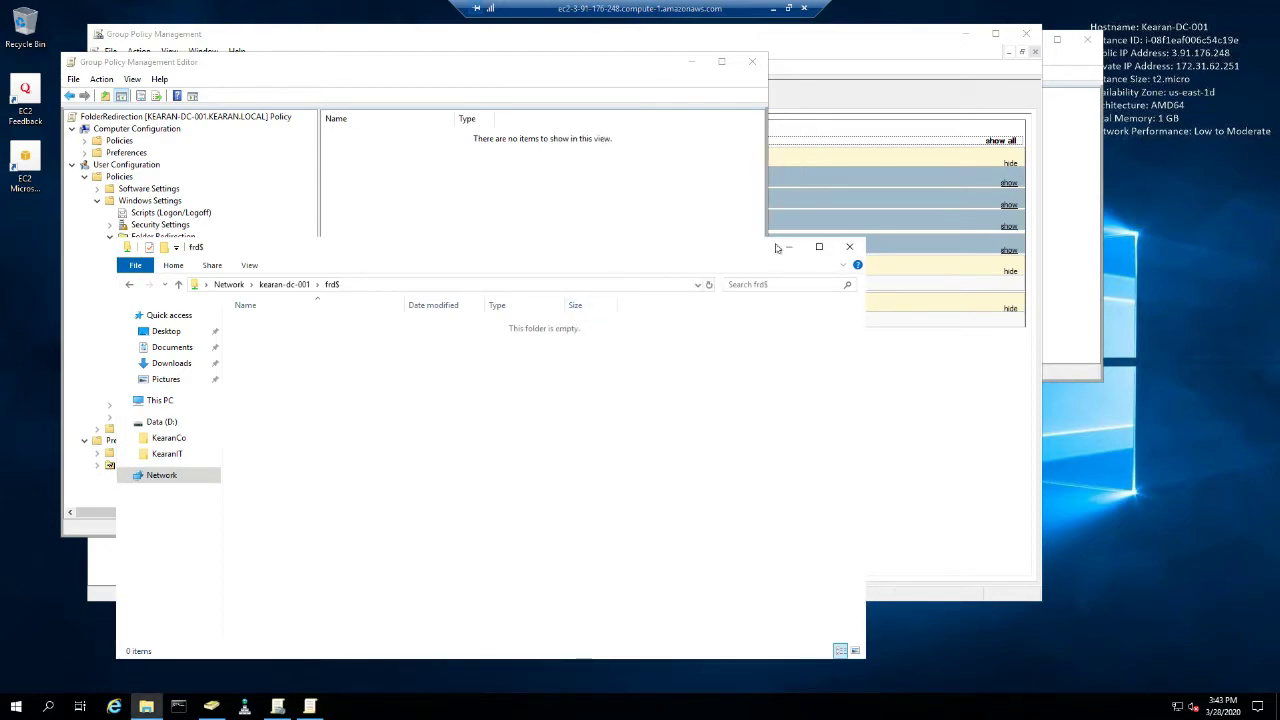
{"action": "left_click", "coordinate": [847, 248]}
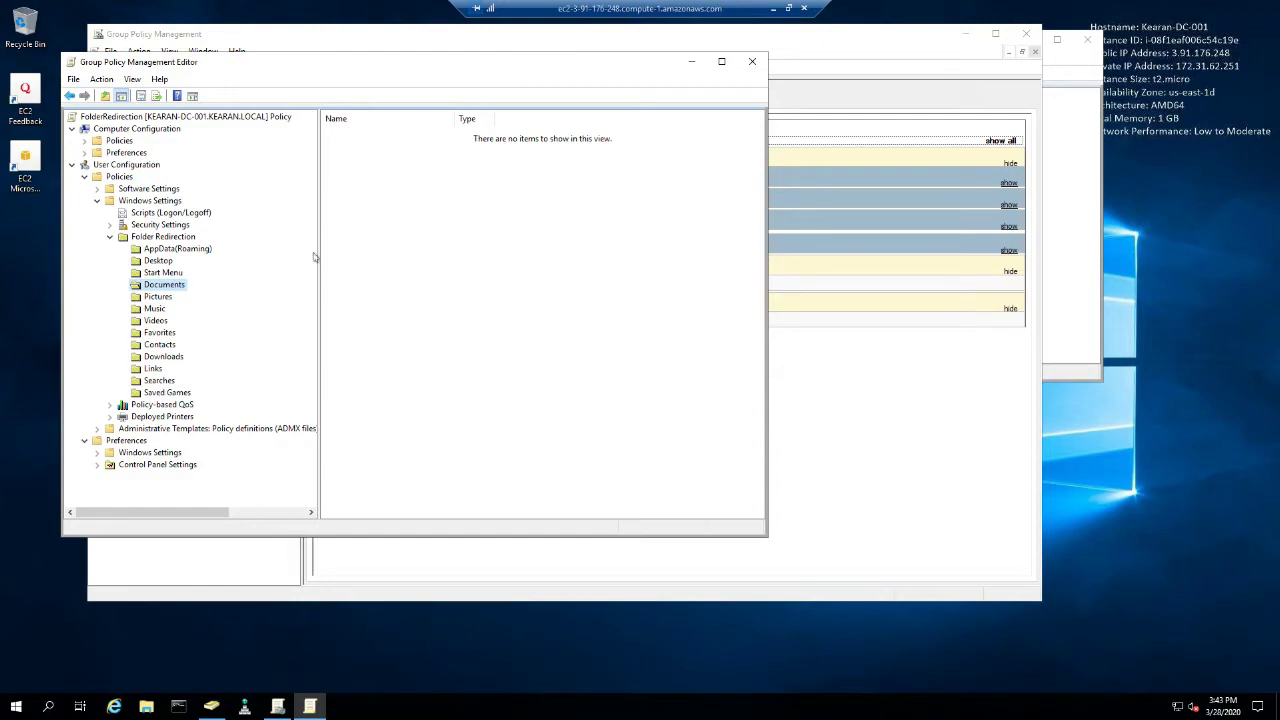
Set the Pictures folder redirection to Follow the Documents folder, apply it, and close its properties.
{"action": "left_click", "coordinate": [156, 298]}
{"action": "right_click", "coordinate": [156, 300]}
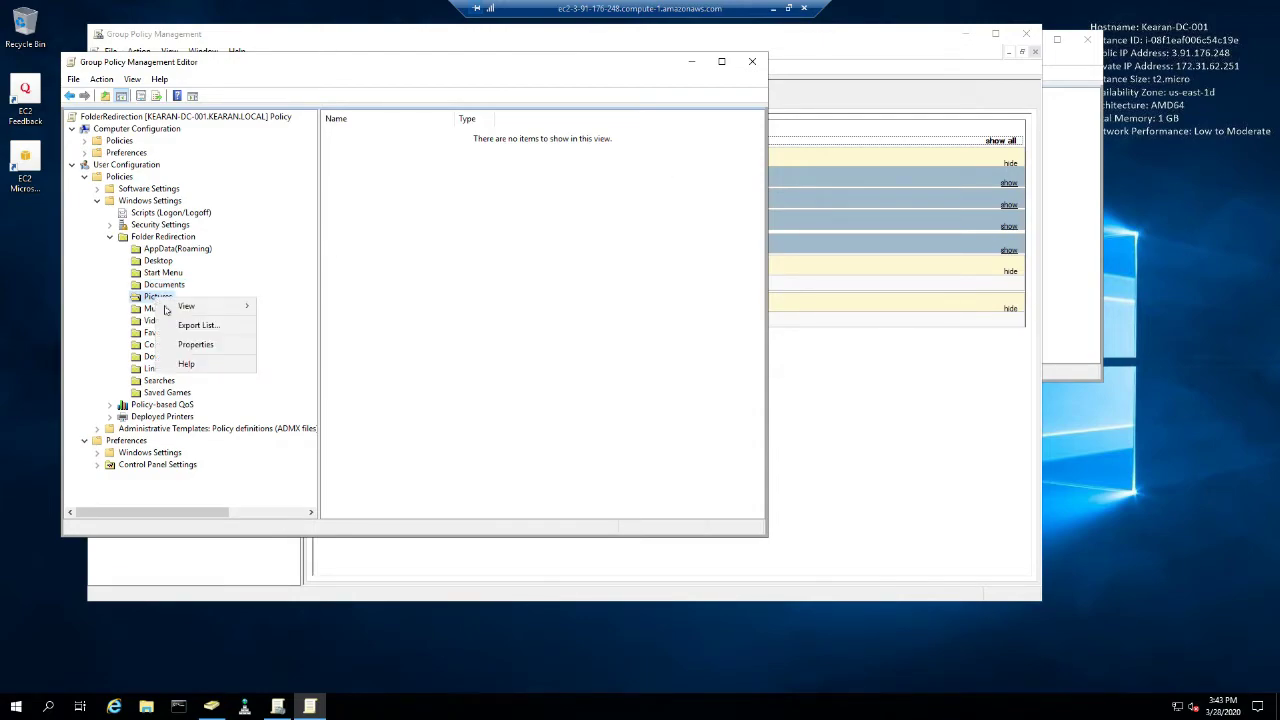
{"action": "left_click", "coordinate": [258, 342]}
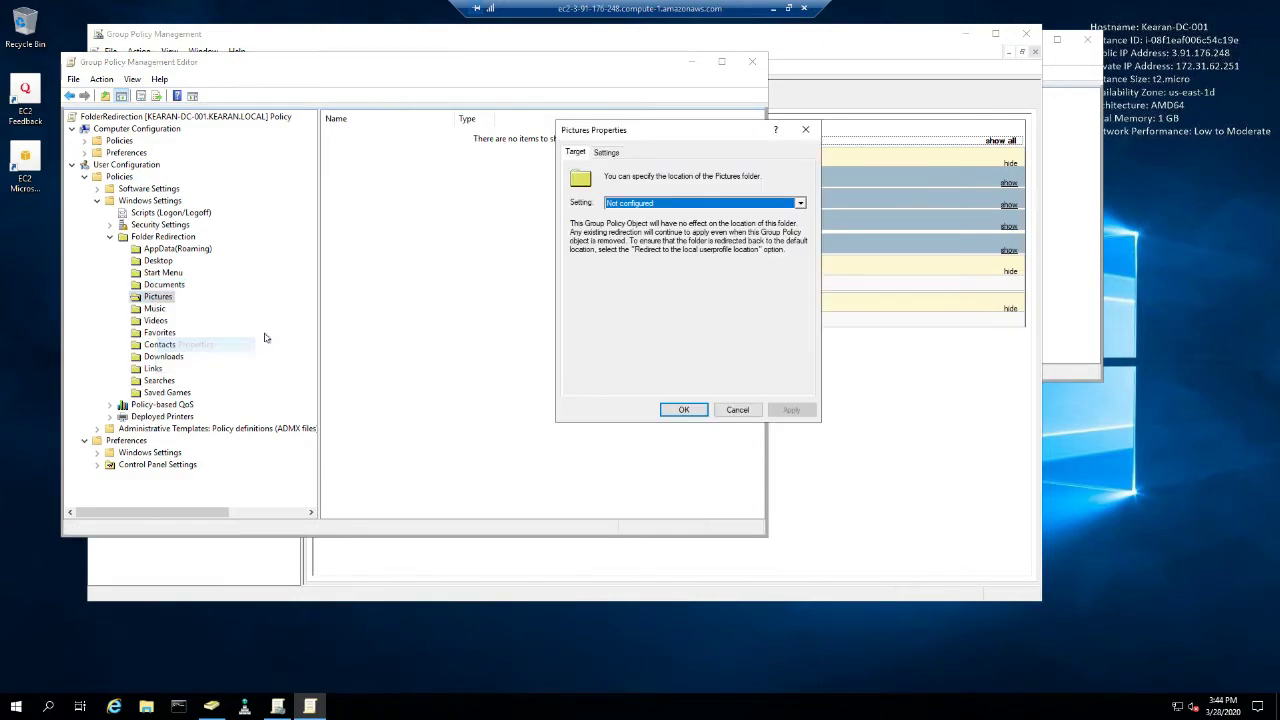
{"action": "left_click", "coordinate": [665, 204]}
{"action": "left_click", "coordinate": [690, 242]}
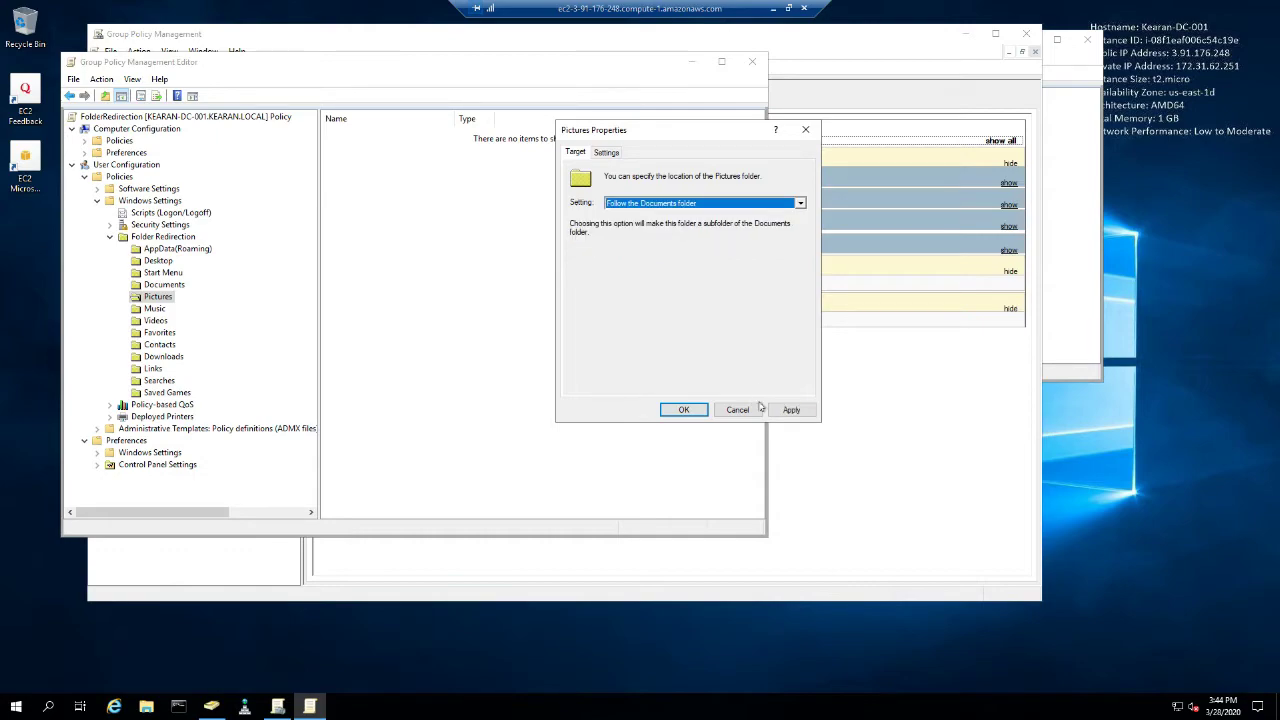
{"action": "left_click", "coordinate": [791, 410]}
{"action": "left_click", "coordinate": [695, 414]}
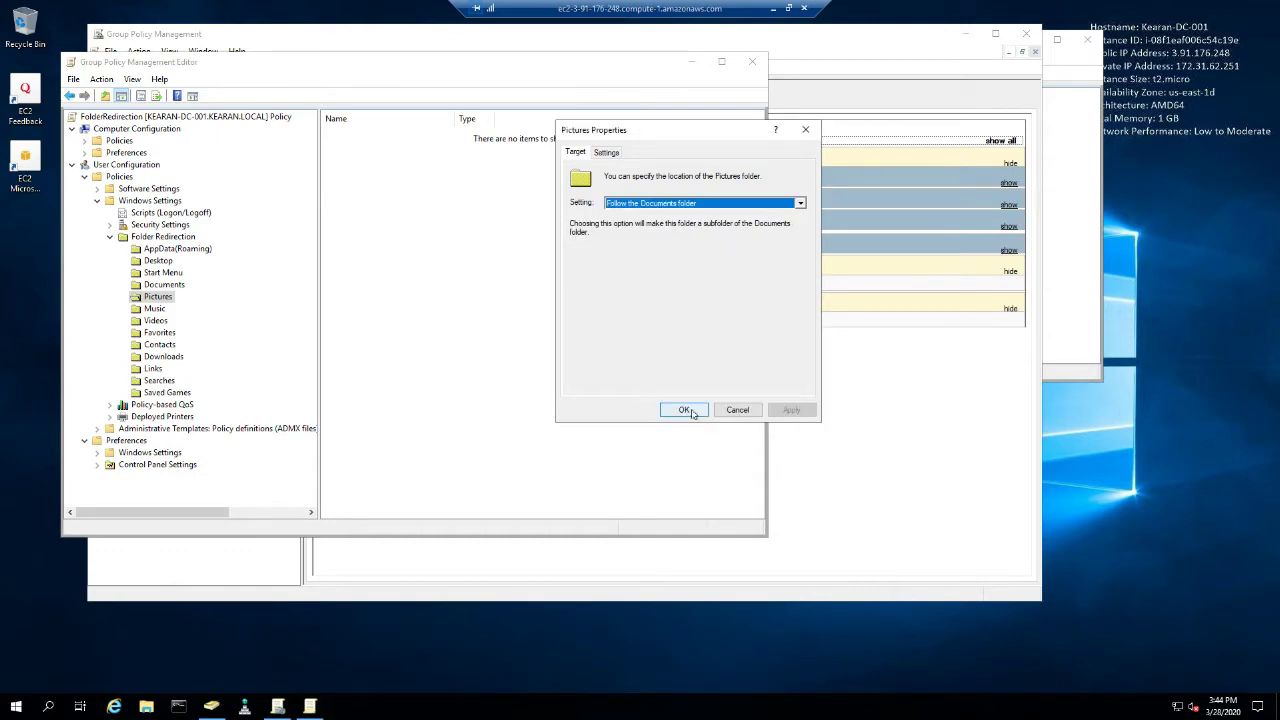
{"action": "left_click", "coordinate": [606, 153]}
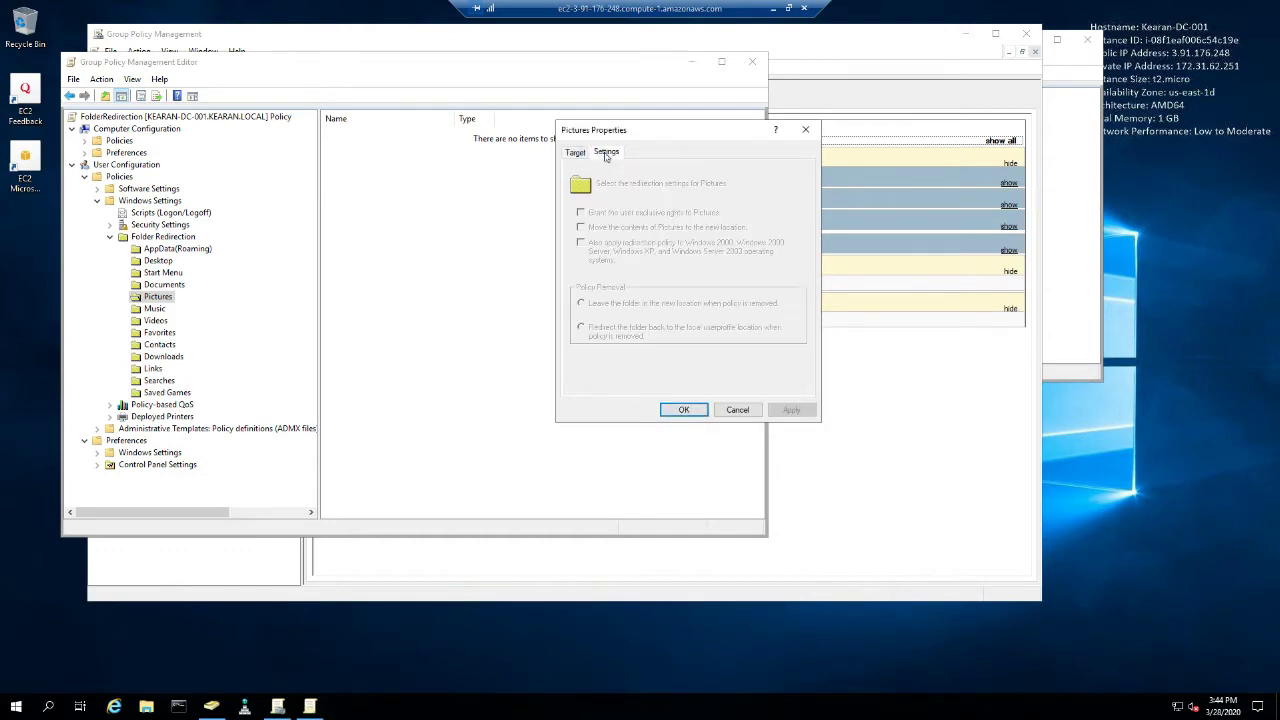
{"action": "left_click", "coordinate": [698, 409]}
Set the Music folder redirection to Follow the Documents folder, apply it, and close its properties.
{"action": "right_click", "coordinate": [157, 311]}
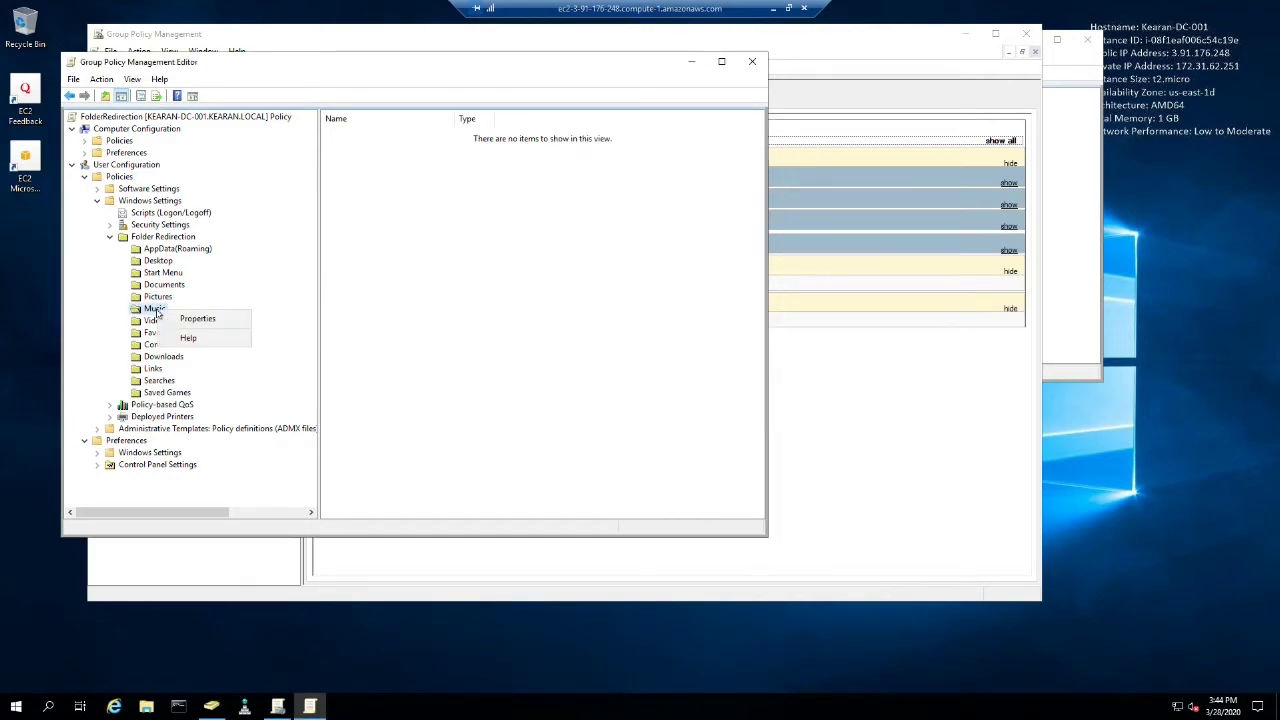
{"action": "left_click", "coordinate": [182, 319]}
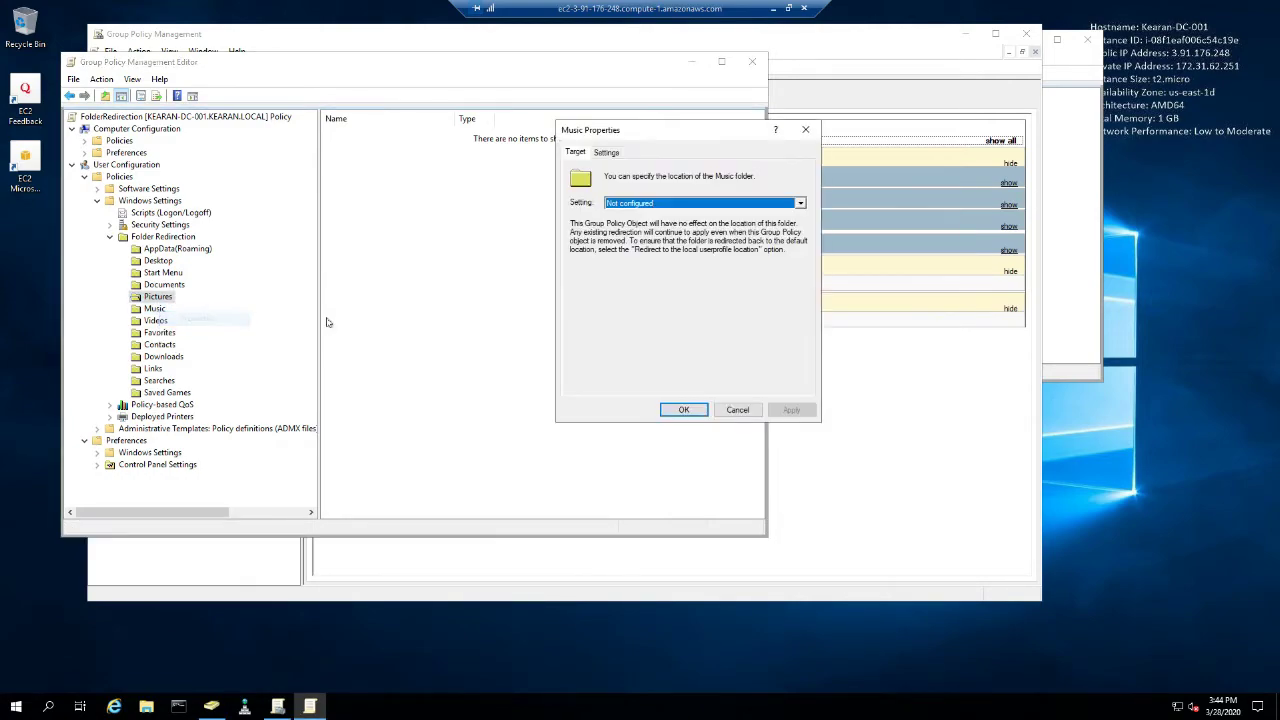
{"action": "left_click", "coordinate": [705, 206]}
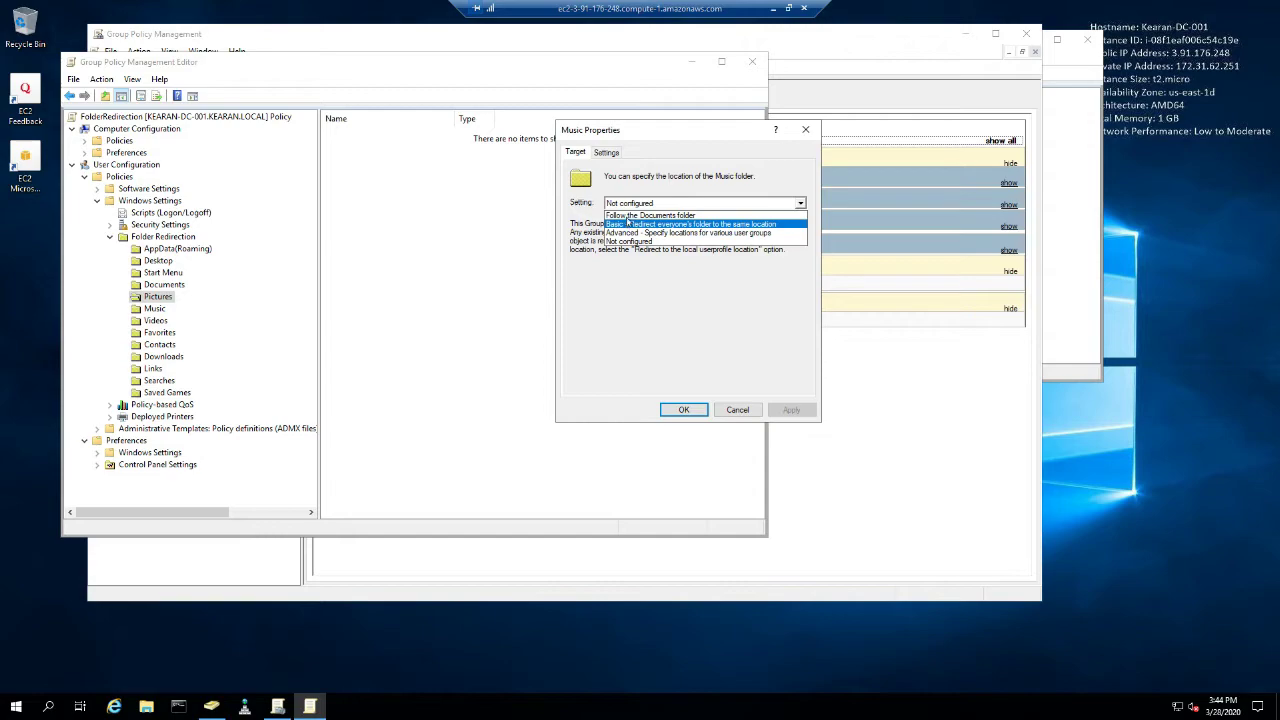
{"action": "left_click", "coordinate": [660, 215]}
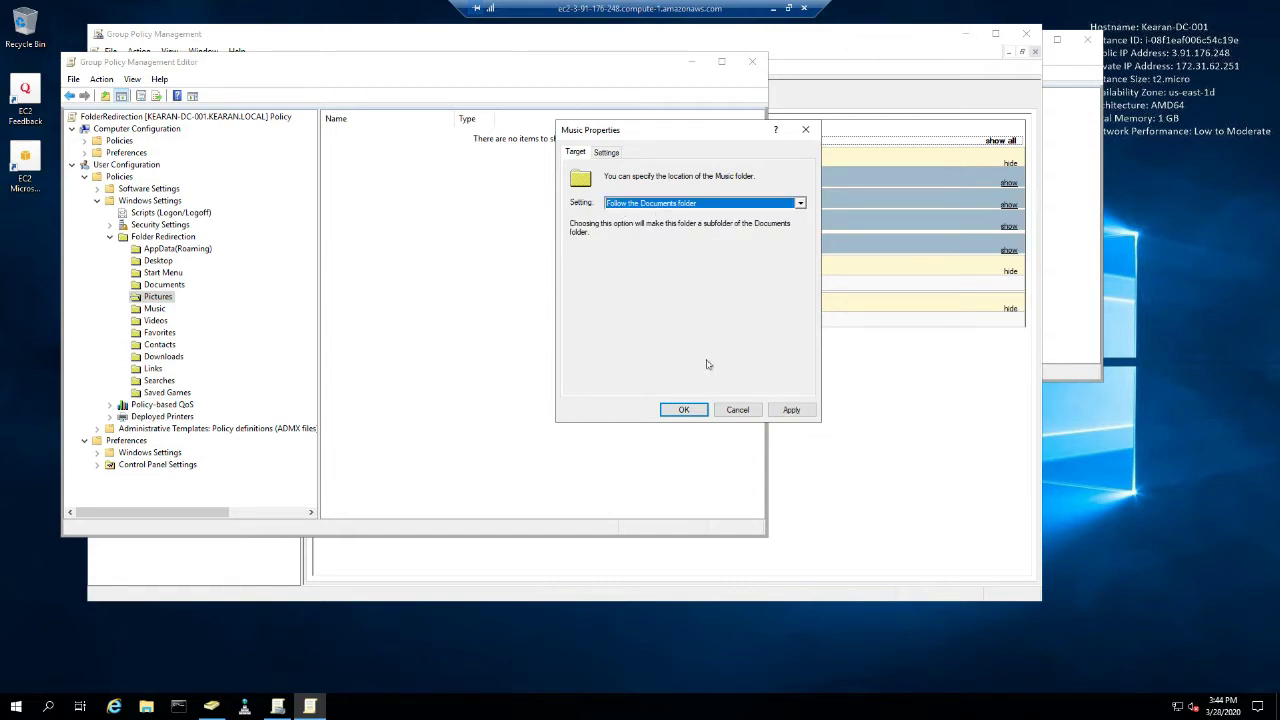
{"action": "left_click", "coordinate": [791, 410]}
{"action": "left_click", "coordinate": [692, 414]}
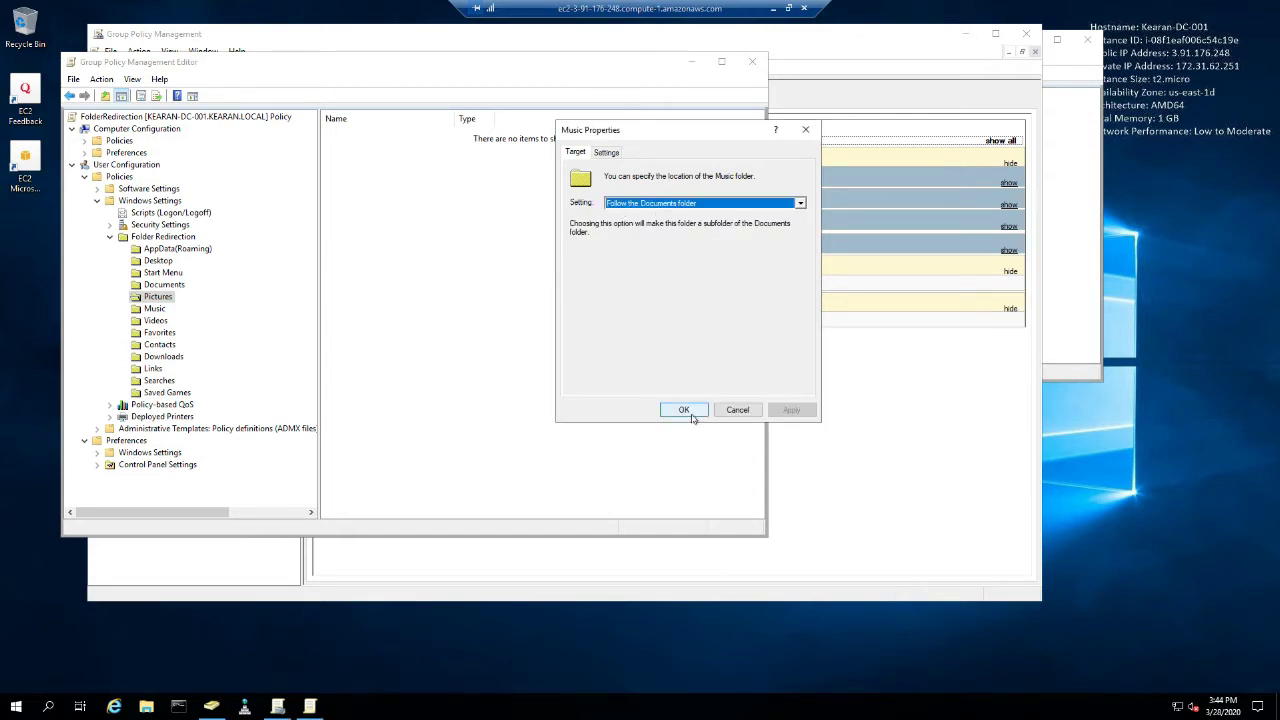
{"action": "left_click", "coordinate": [682, 410]}
{"action": "left_click", "coordinate": [156, 310]}
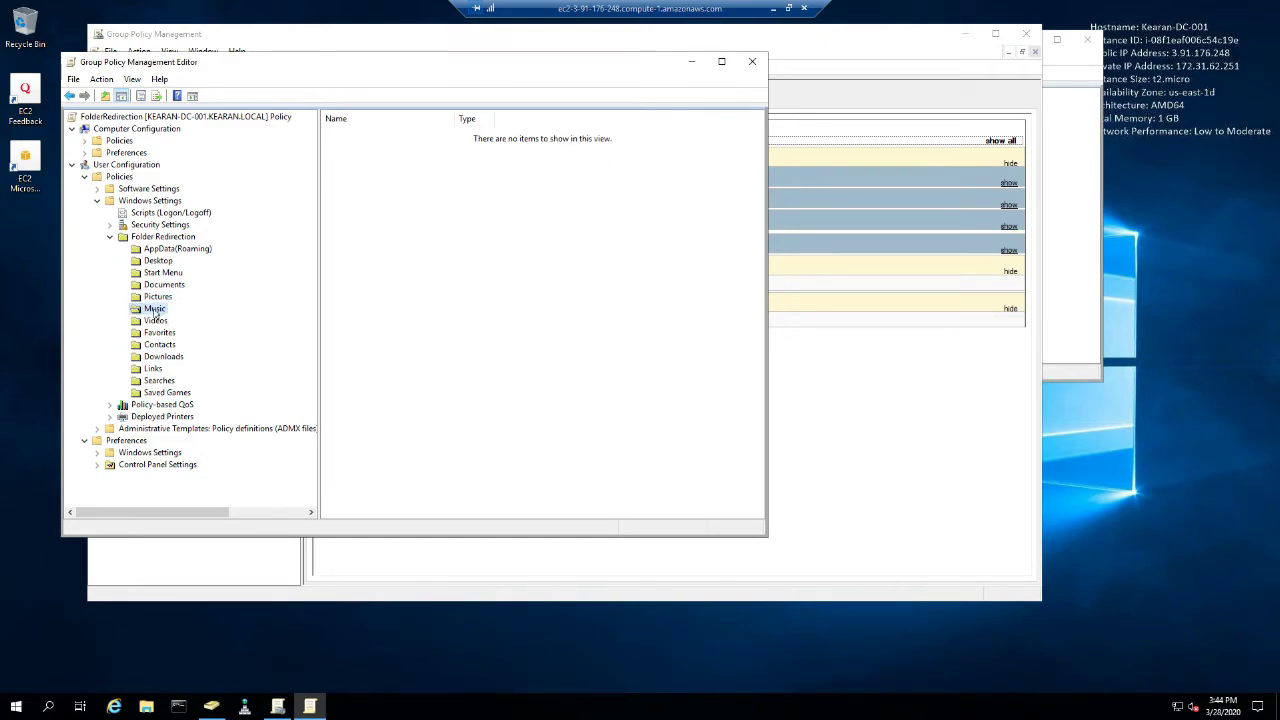
{"action": "right_click", "coordinate": [155, 313]}
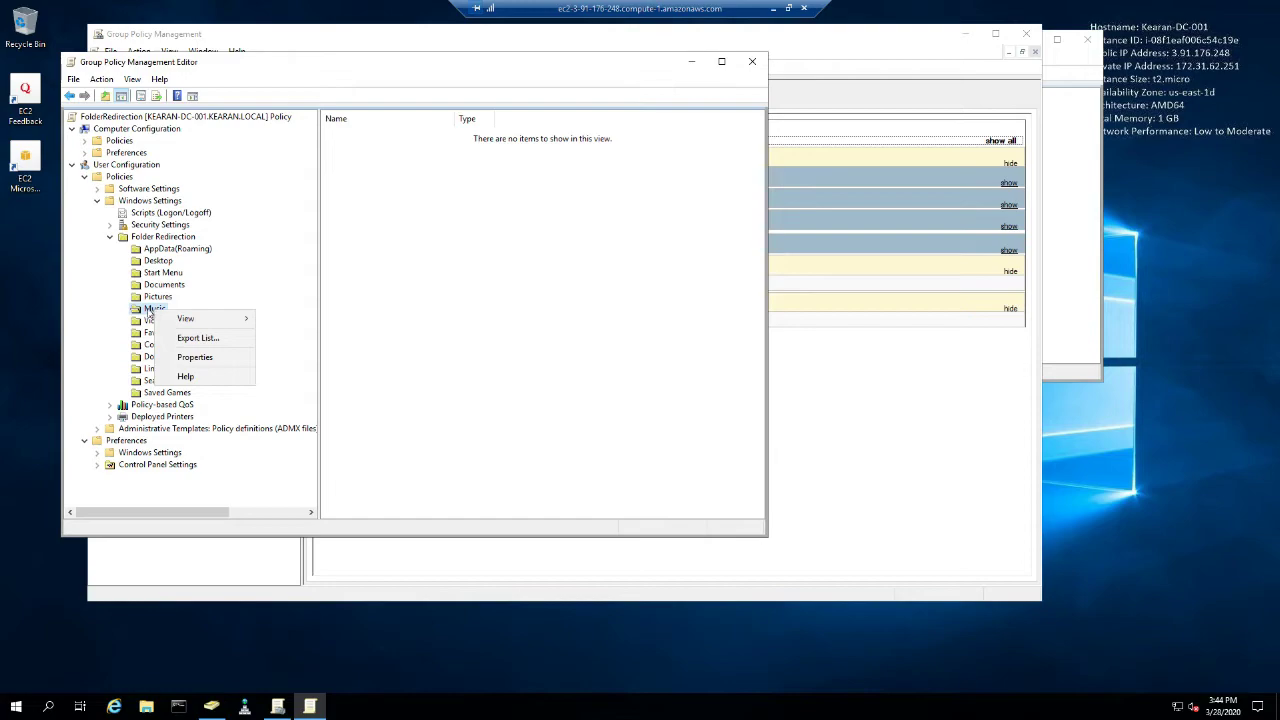
{"action": "key", "text": "Escape"}
{"action": "left_click", "coordinate": [158, 333]}
{"action": "left_click", "coordinate": [157, 321]}
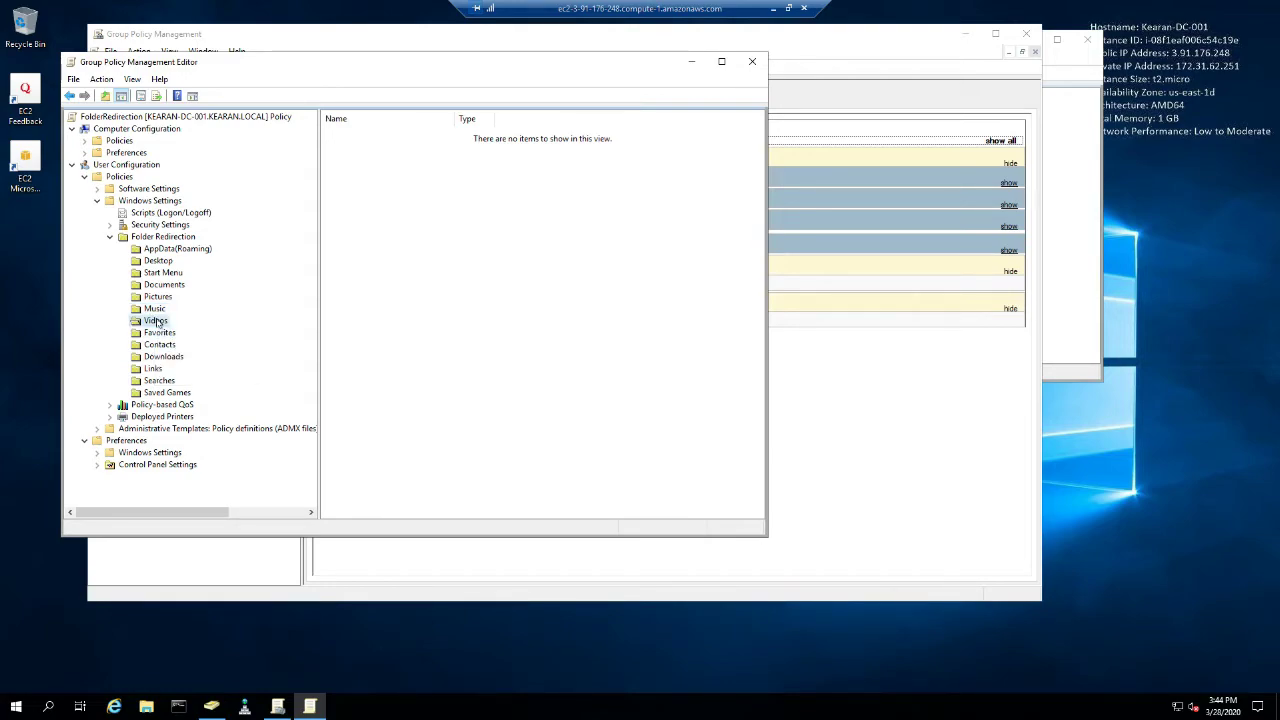
Examine the redirection options offered for the Favorites folder, then cancel its properties.
{"action": "left_click", "coordinate": [160, 333]}
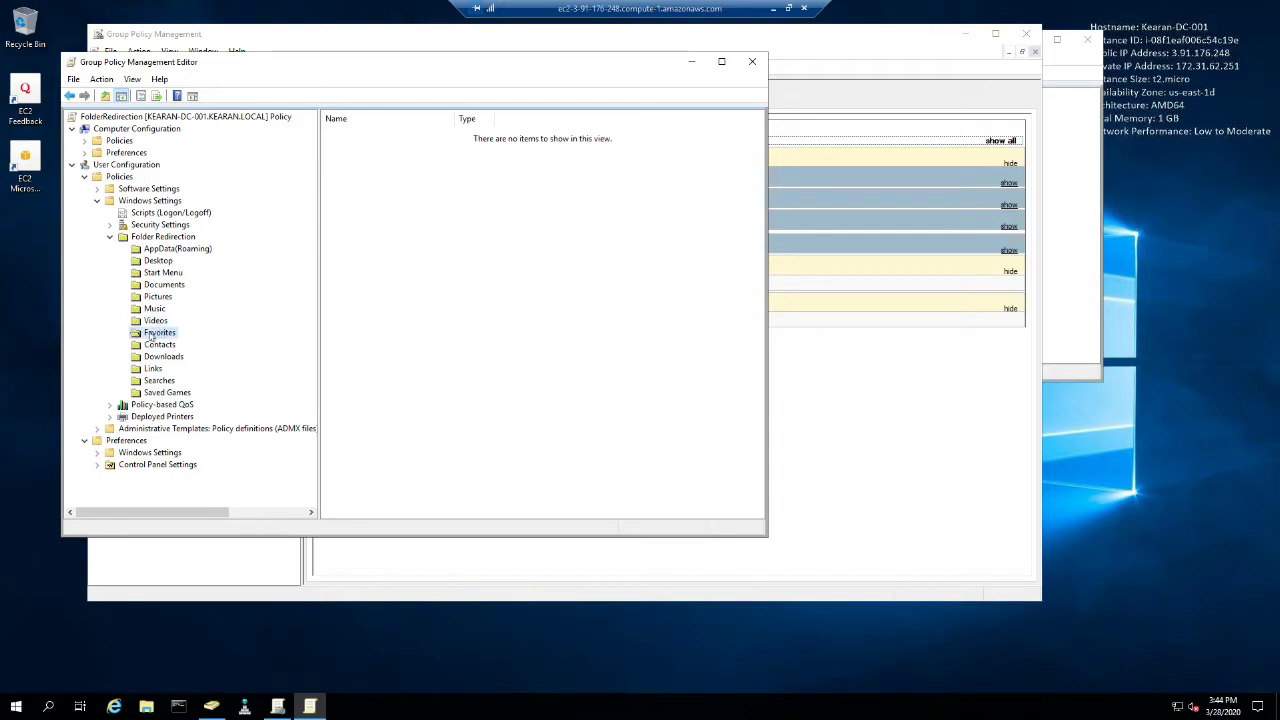
{"action": "right_click", "coordinate": [151, 336]}
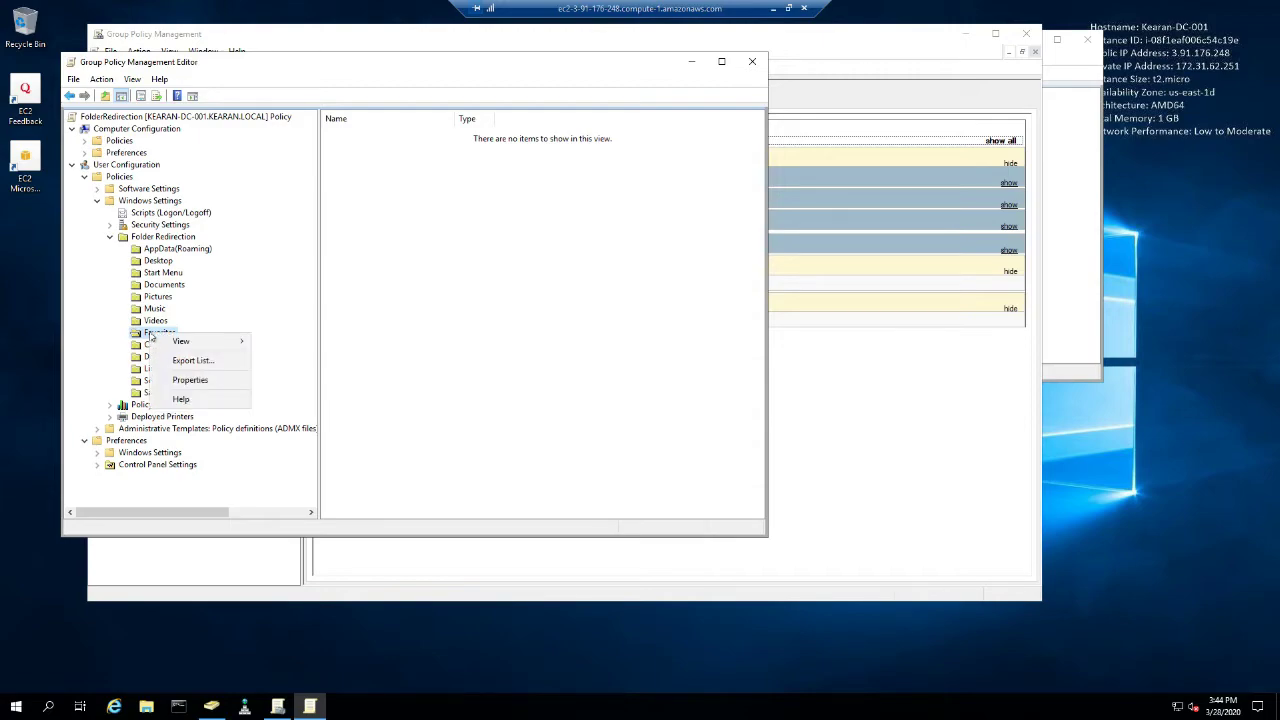
{"action": "left_click", "coordinate": [190, 380]}
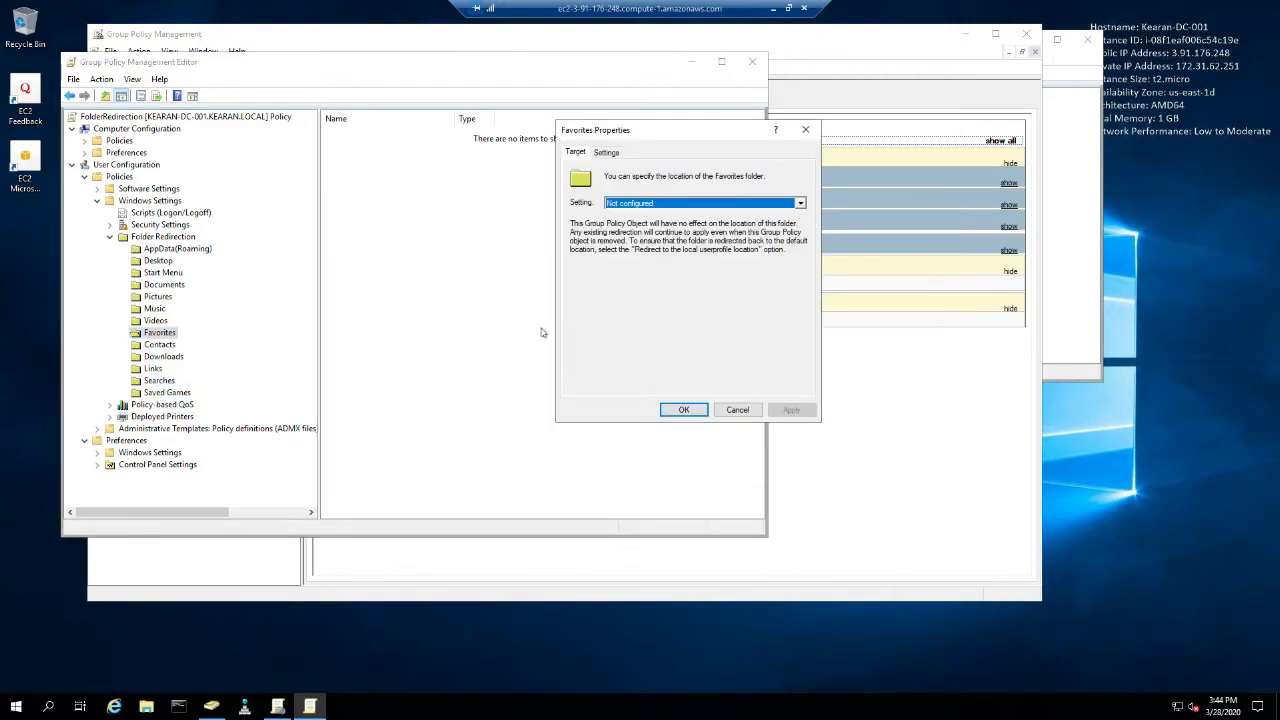
{"action": "left_click", "coordinate": [650, 205]}
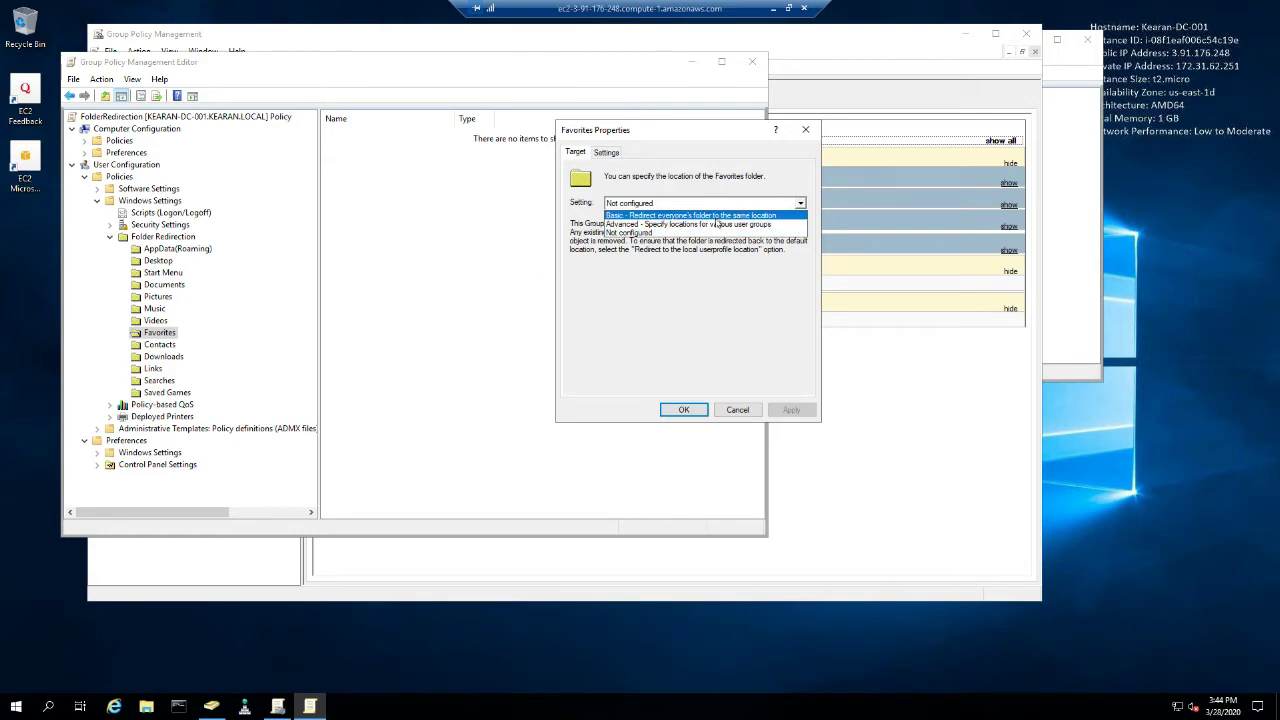
{"action": "left_click", "coordinate": [737, 410]}
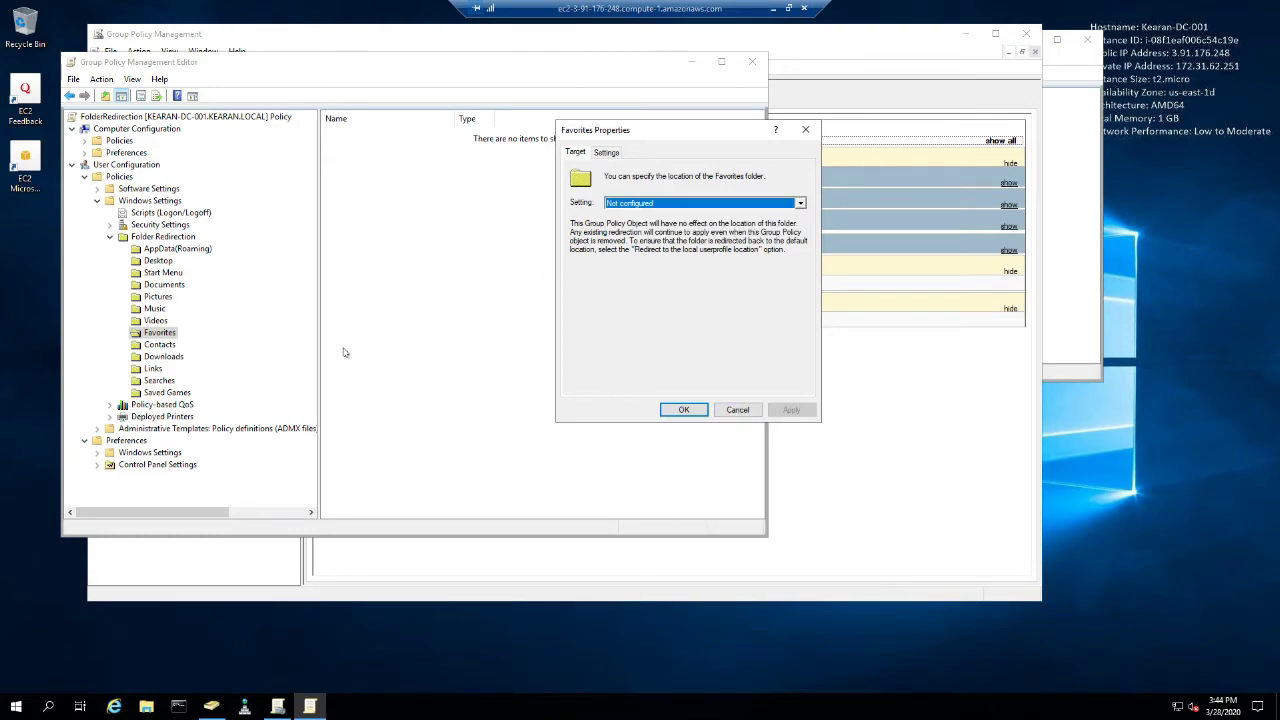
{"action": "left_click", "coordinate": [720, 410]}
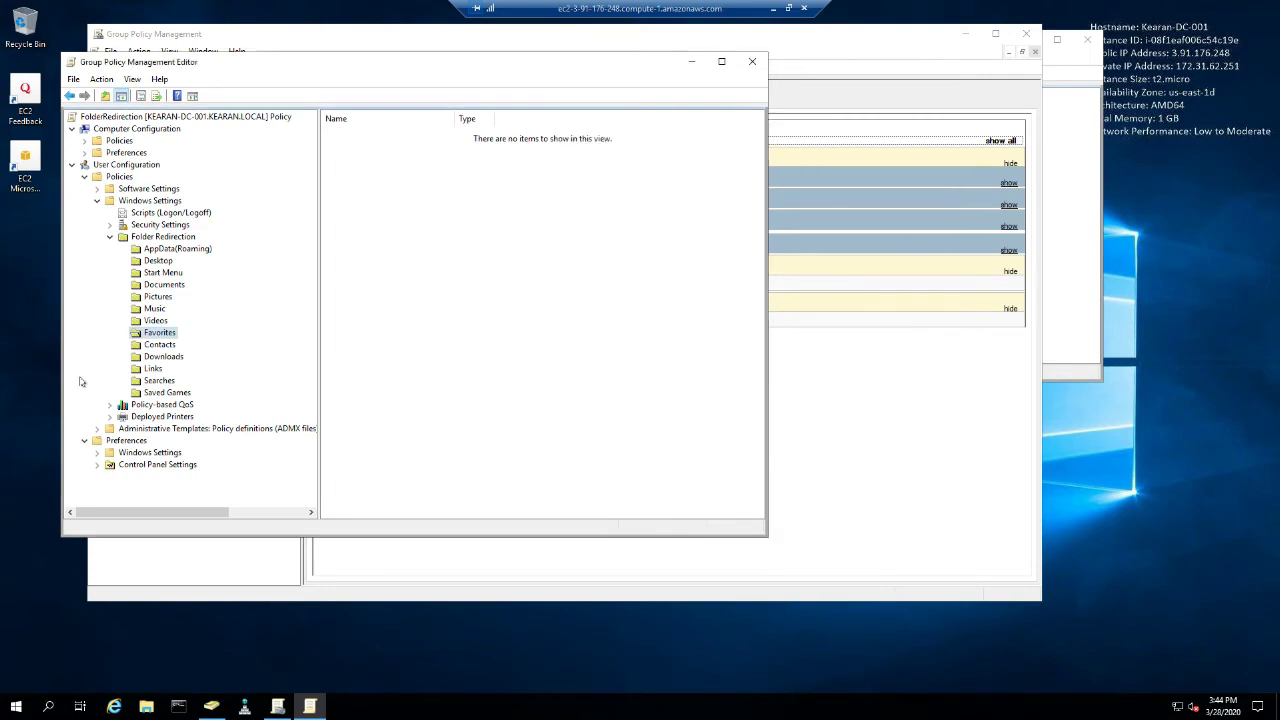
Collapse the Folder Redirection node and close the policy editor.
{"action": "left_click", "coordinate": [158, 347]}
{"action": "left_click", "coordinate": [160, 358]}
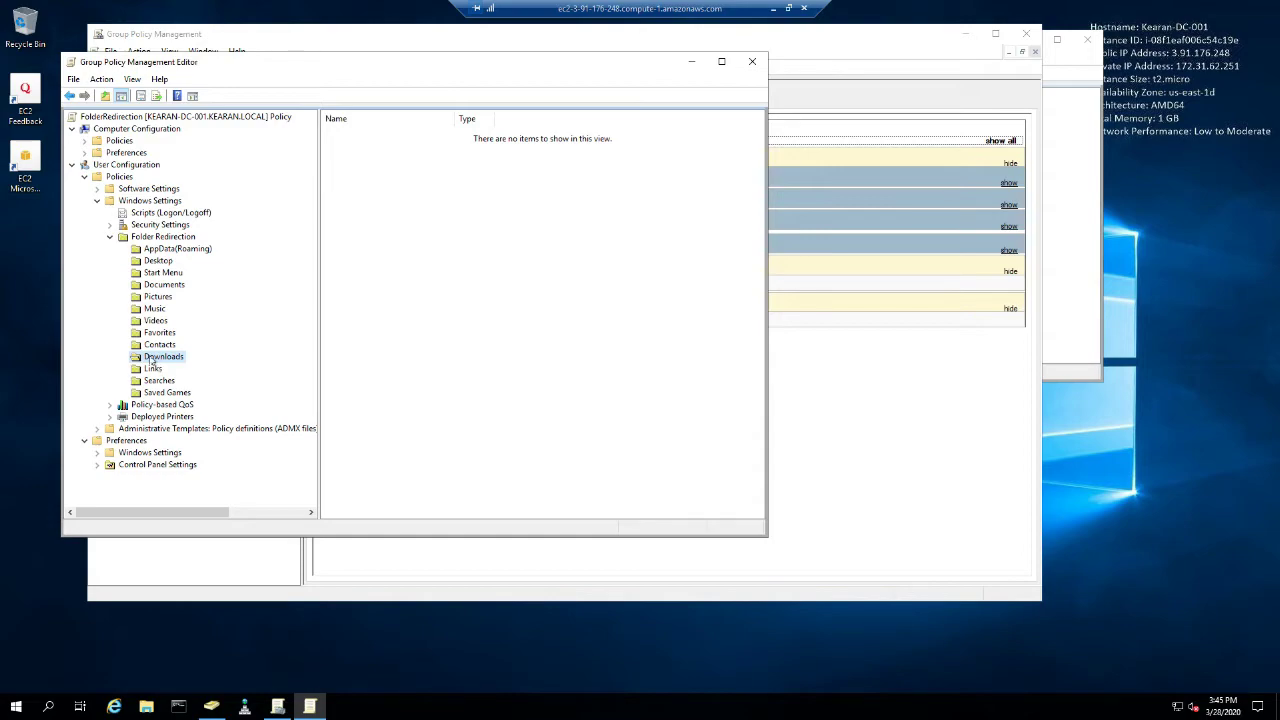
{"action": "left_click", "coordinate": [155, 333]}
{"action": "left_click", "coordinate": [156, 345]}
{"action": "left_click", "coordinate": [160, 358]}
{"action": "left_click", "coordinate": [111, 238]}
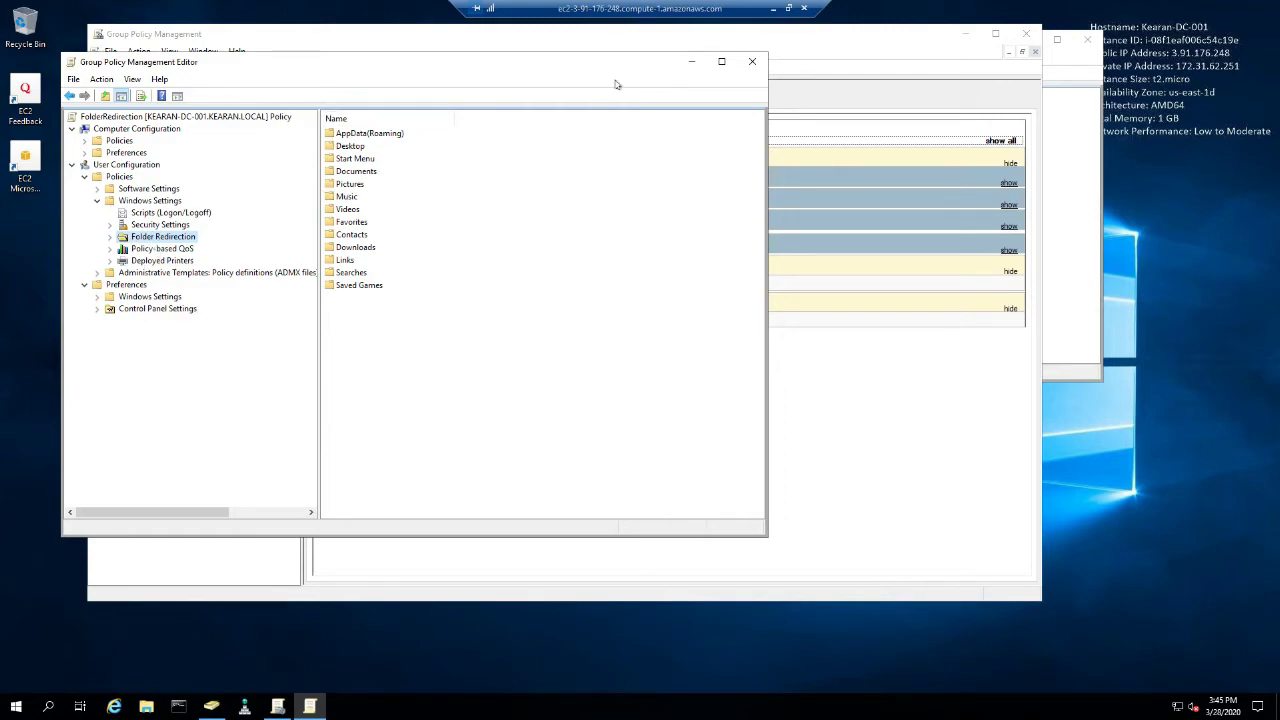
{"action": "left_click", "coordinate": [751, 61]}
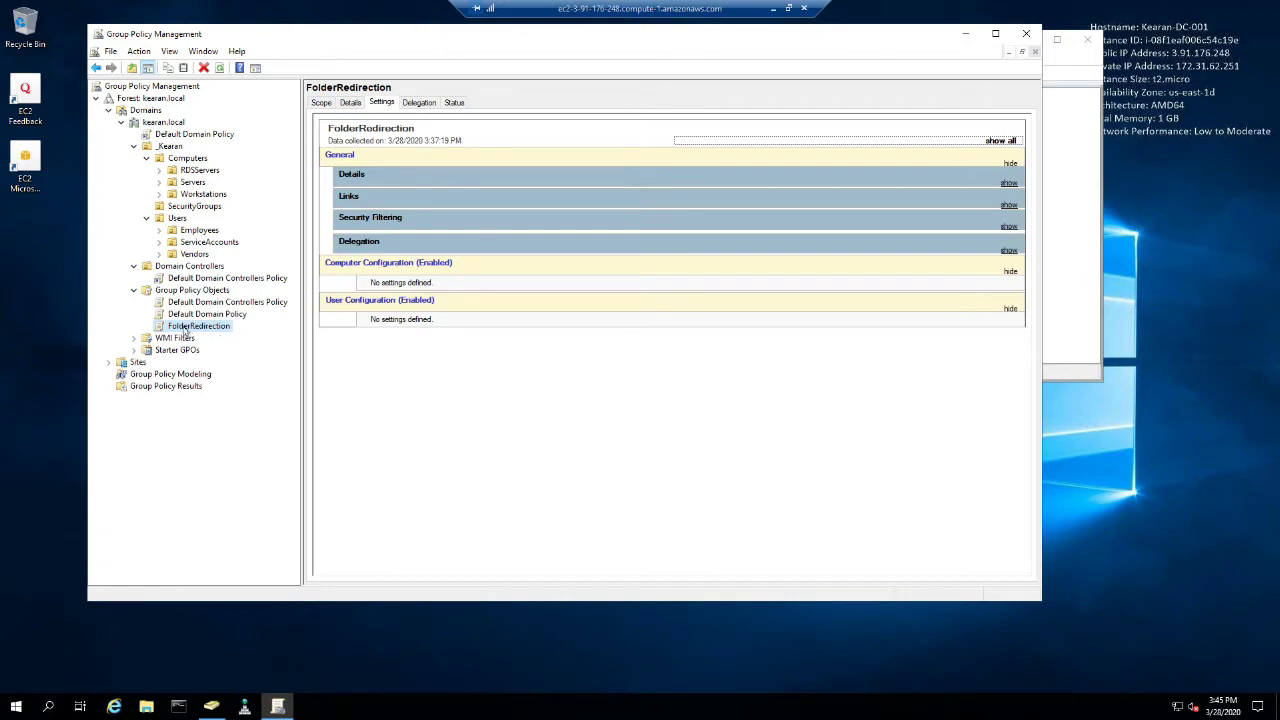
Link the existing FolderRedirection policy to the Employees organizational unit.
{"action": "left_click_drag", "start_coordinate": [183, 332], "coordinate": [208, 326]}
{"action": "right_click", "coordinate": [197, 232]}
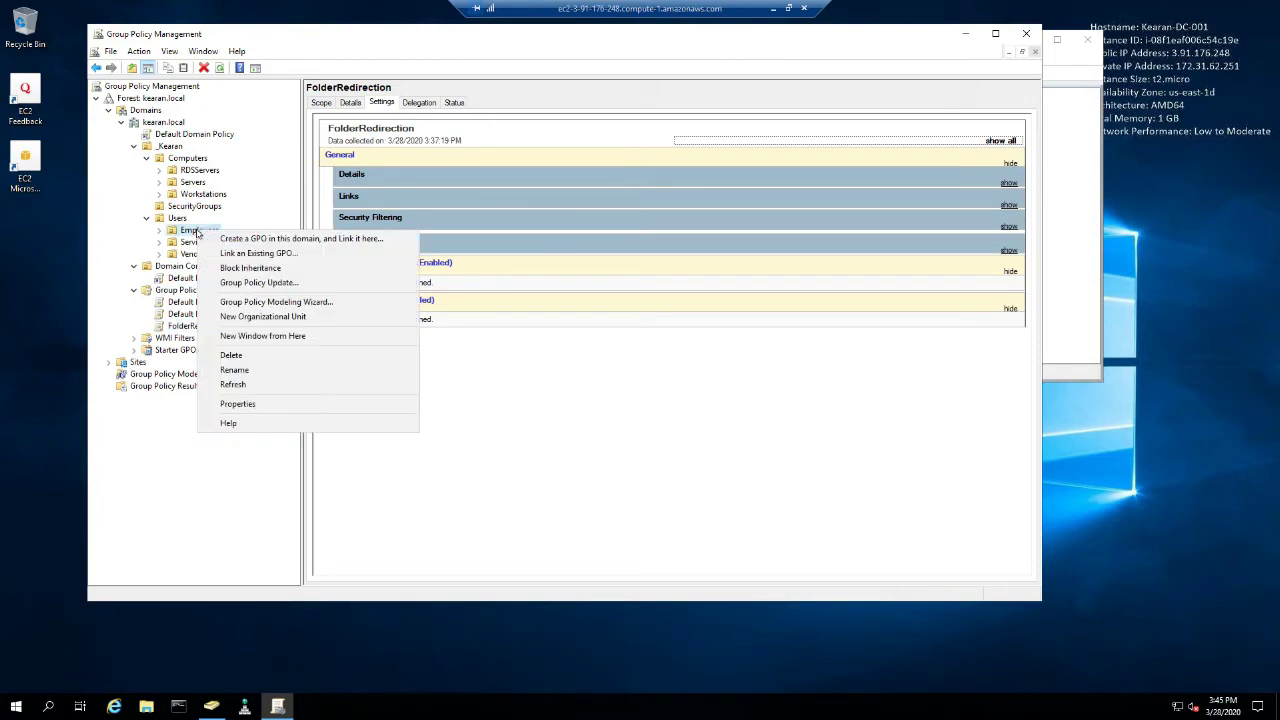
{"action": "left_click", "coordinate": [268, 254]}
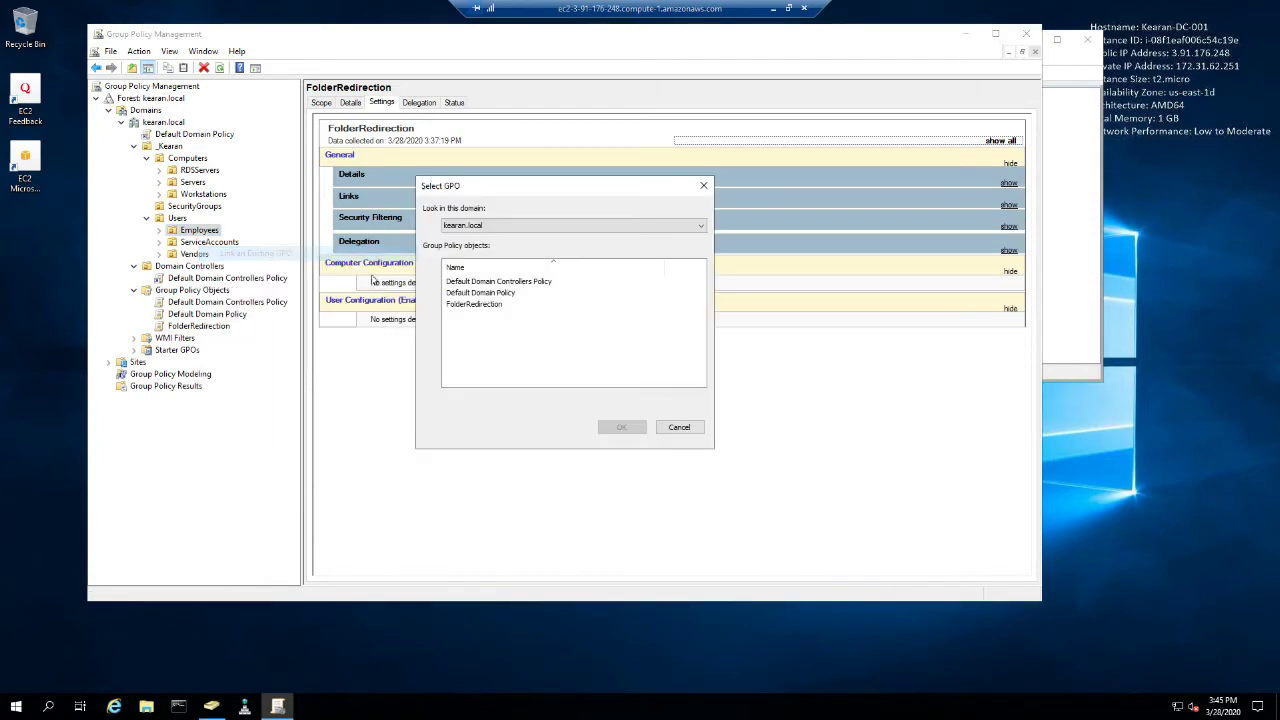
{"action": "left_click", "coordinate": [488, 304]}
{"action": "left_click", "coordinate": [618, 432]}
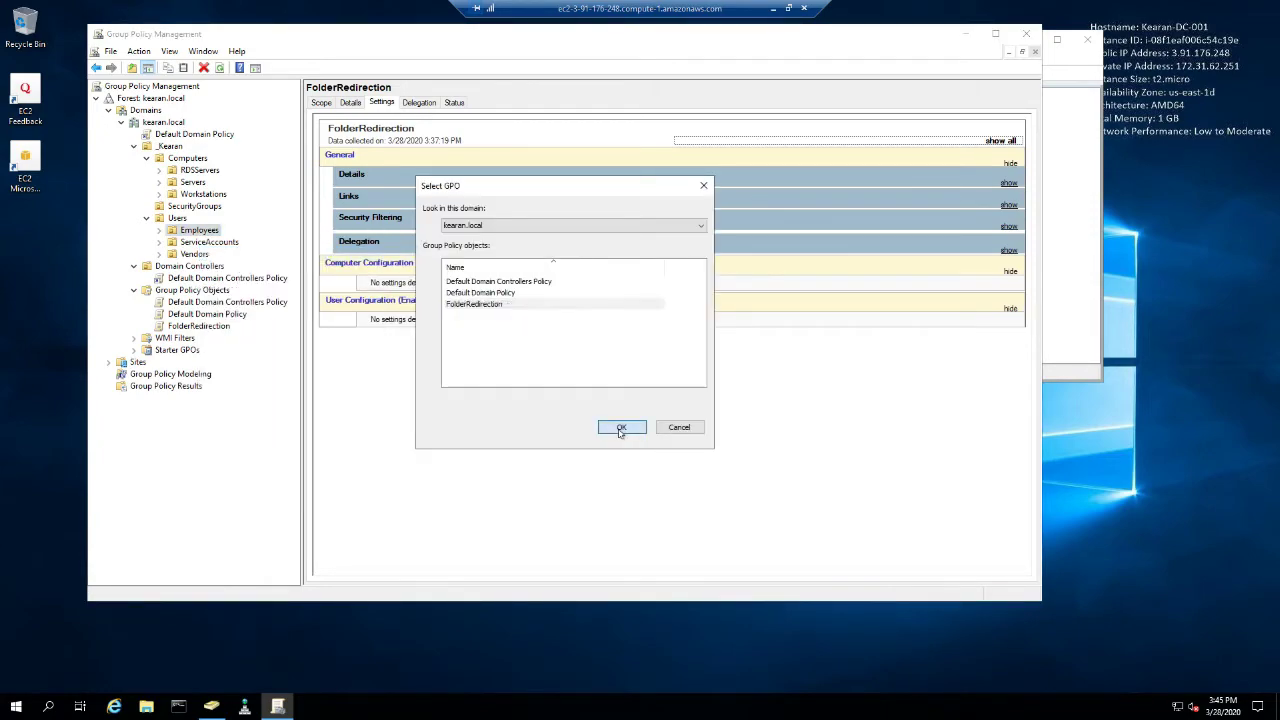
Check which policies are linked to the Employees, ServiceAccounts and Vendors organizational units.
{"action": "left_click", "coordinate": [199, 230]}
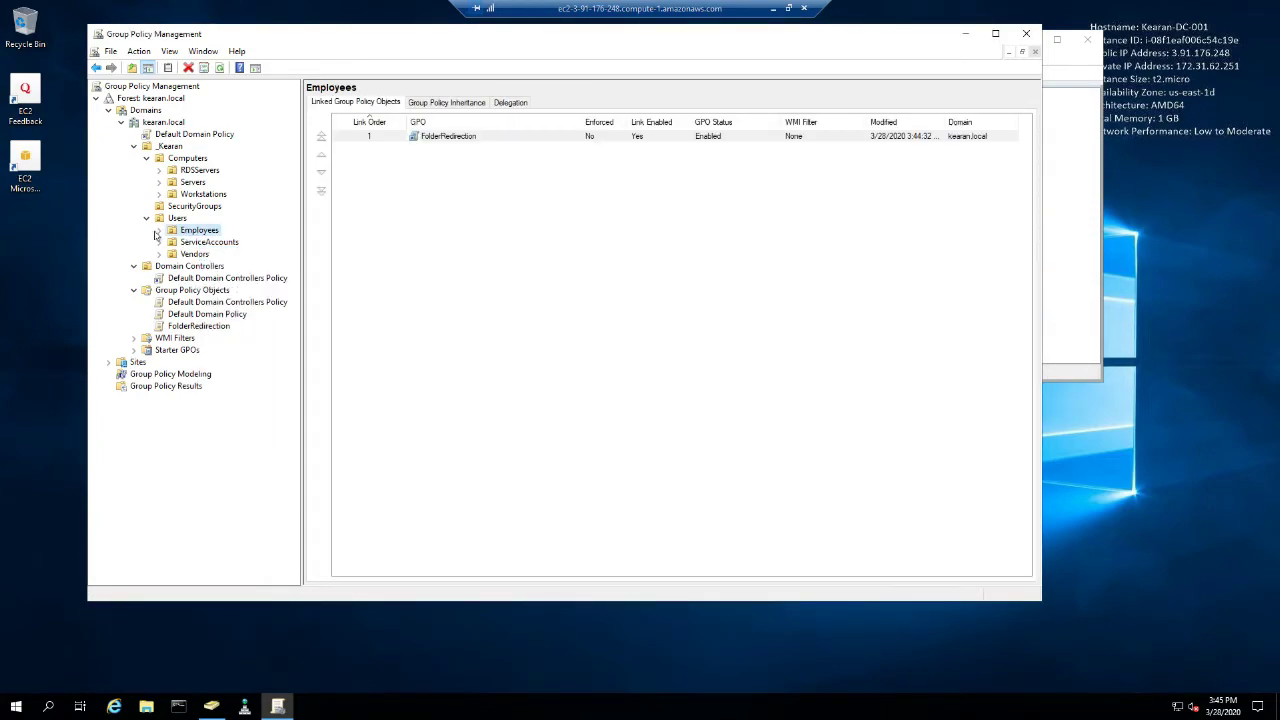
{"action": "left_click", "coordinate": [158, 230]}
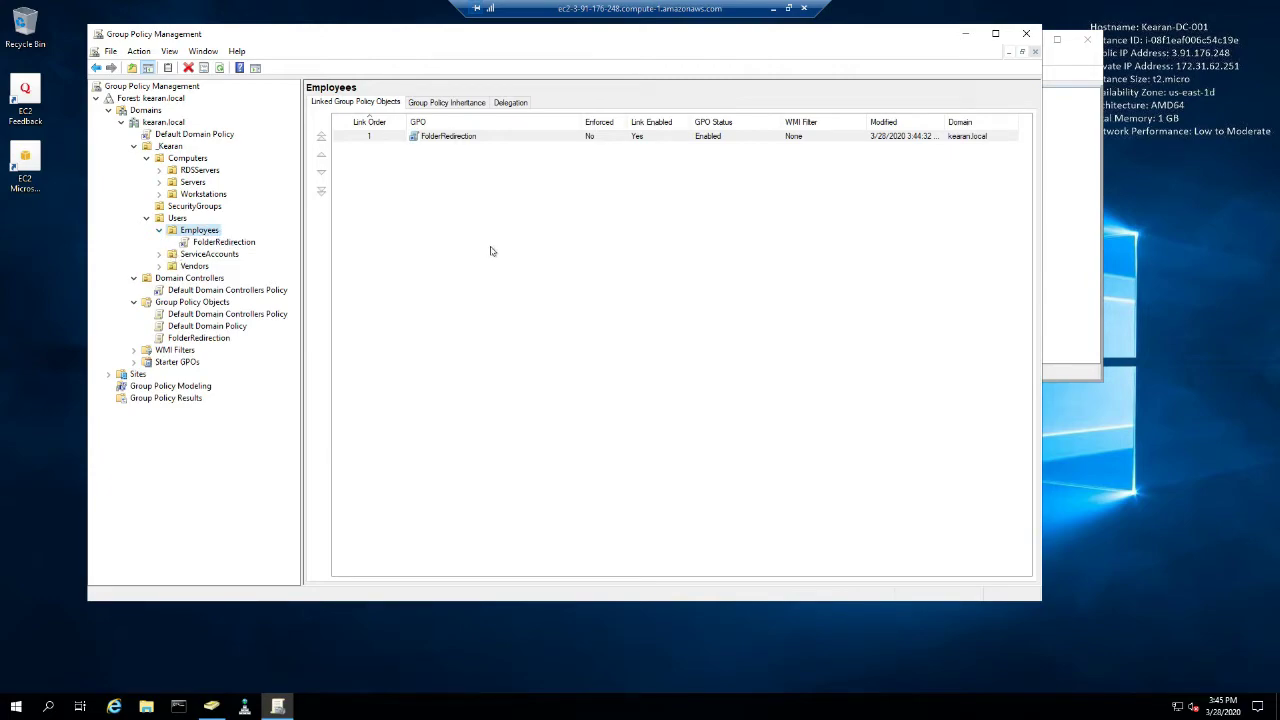
{"action": "left_click", "coordinate": [205, 256]}
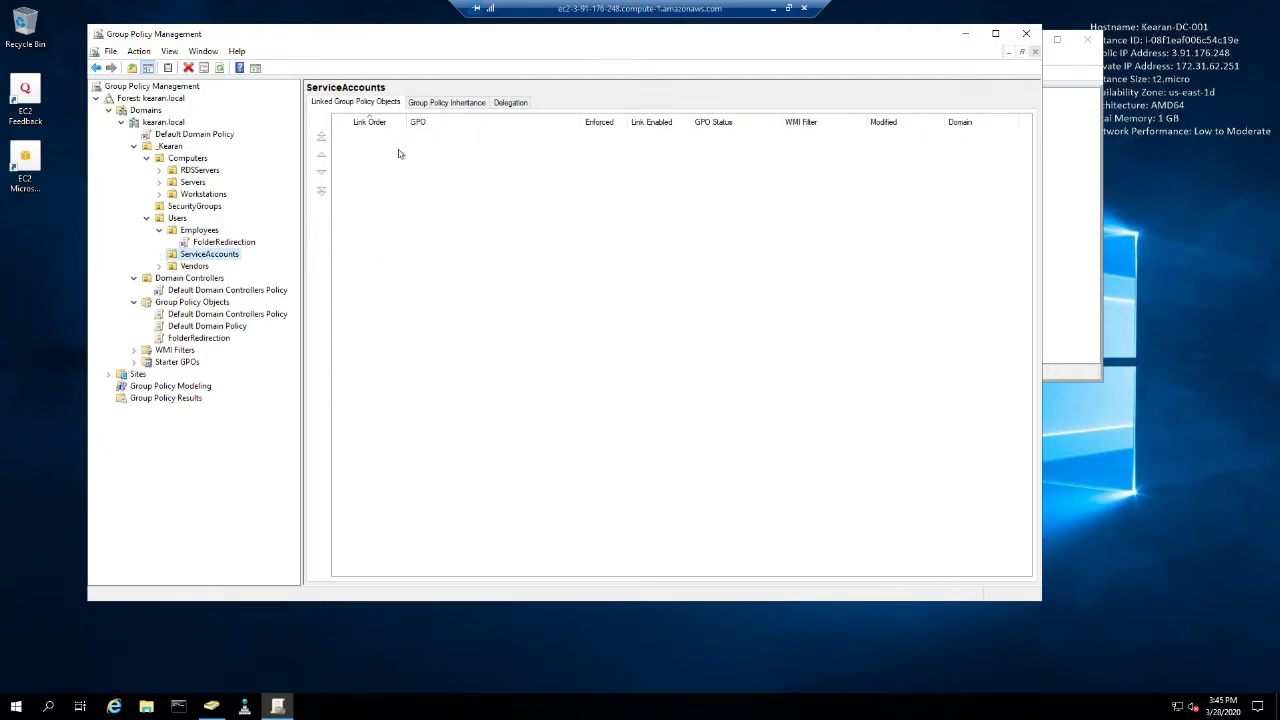
{"action": "left_click", "coordinate": [203, 267]}
{"action": "left_click", "coordinate": [161, 267]}
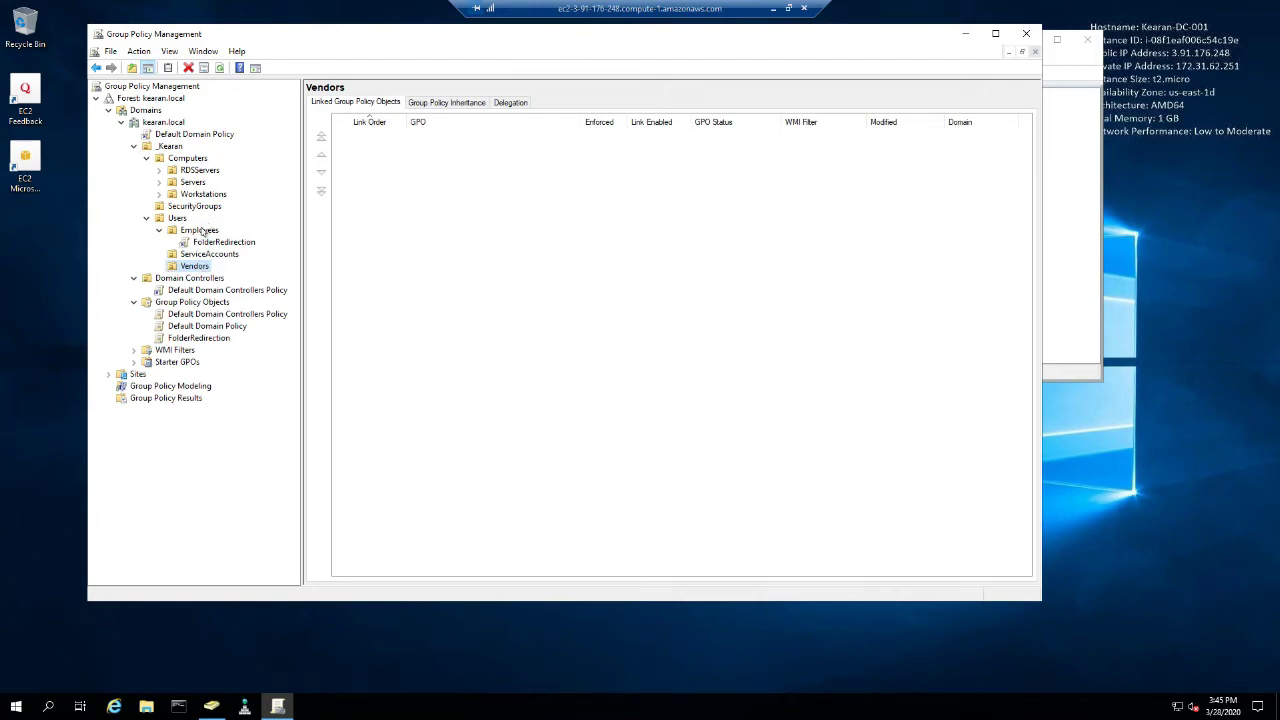
{"action": "left_click", "coordinate": [199, 231]}
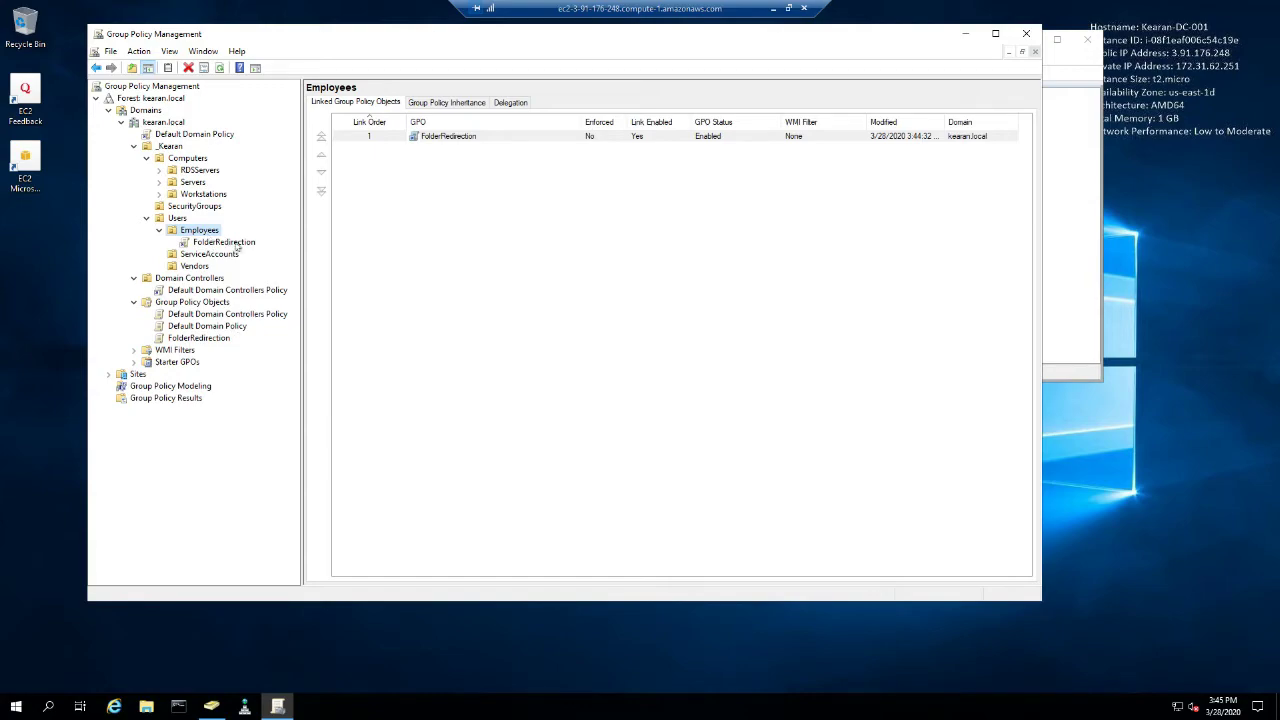
Review the FolderRedirection policy's settings report, then its scope with links and security filtering.
{"action": "left_click", "coordinate": [185, 340]}
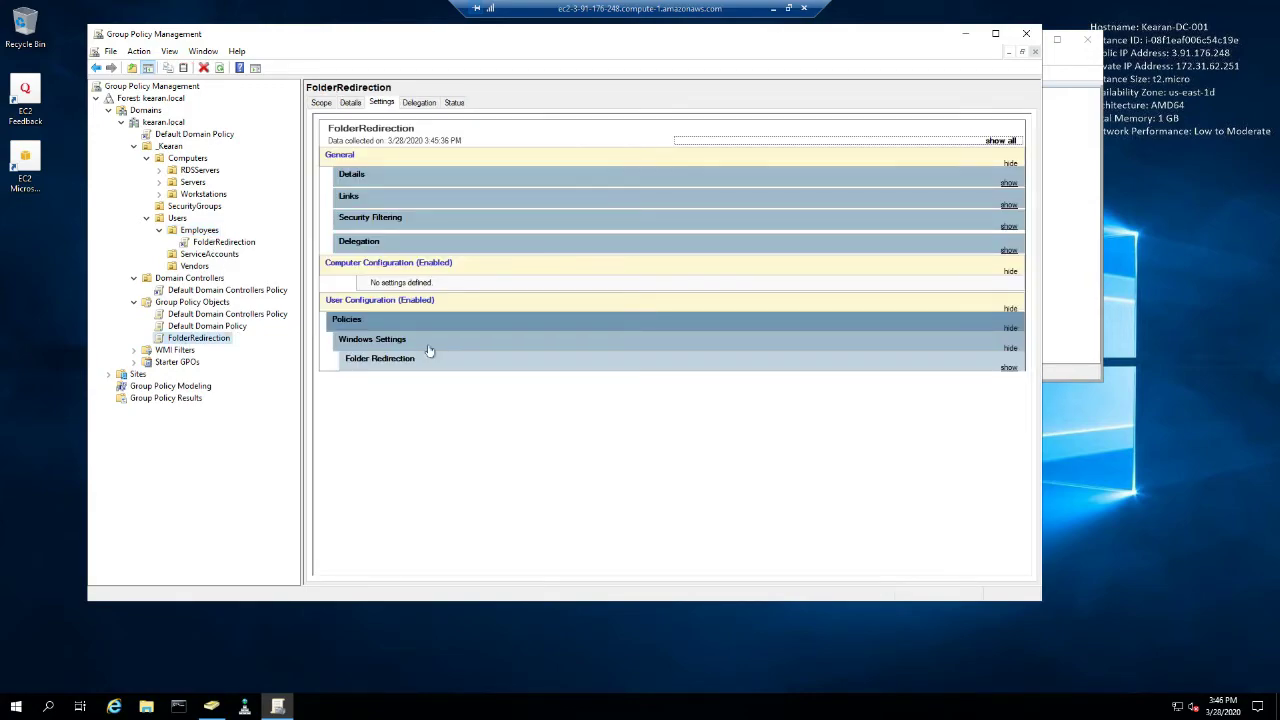
{"action": "left_click", "coordinate": [321, 102]}
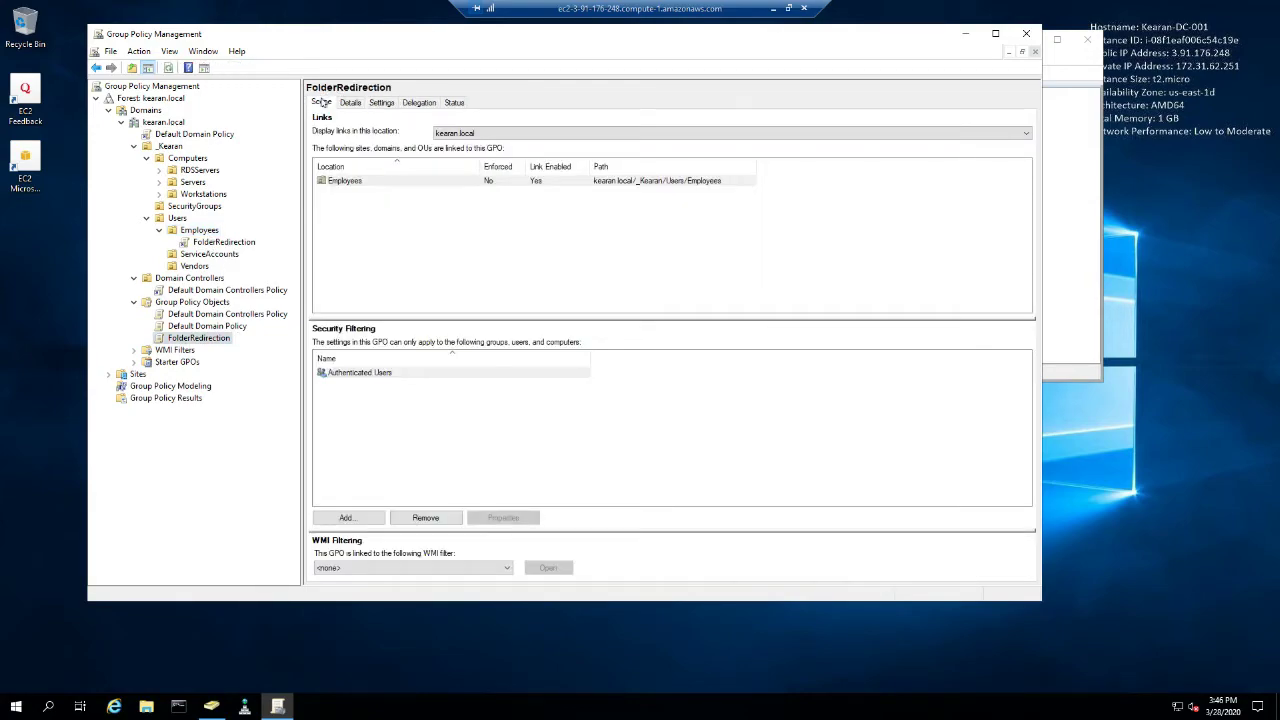
{"action": "left_click", "coordinate": [352, 374]}
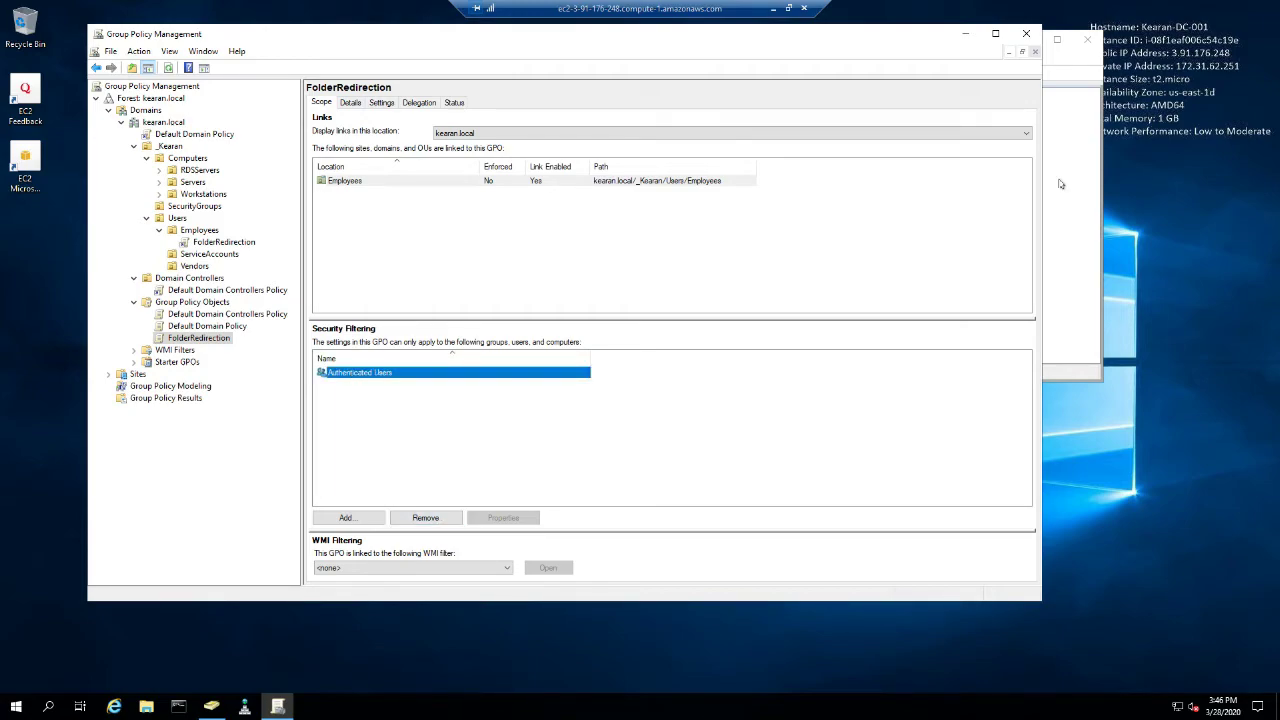
Switch to Active Directory Users and Computers and check the full name of the security group in SecurityGroups.
{"action": "left_click", "coordinate": [211, 706]}
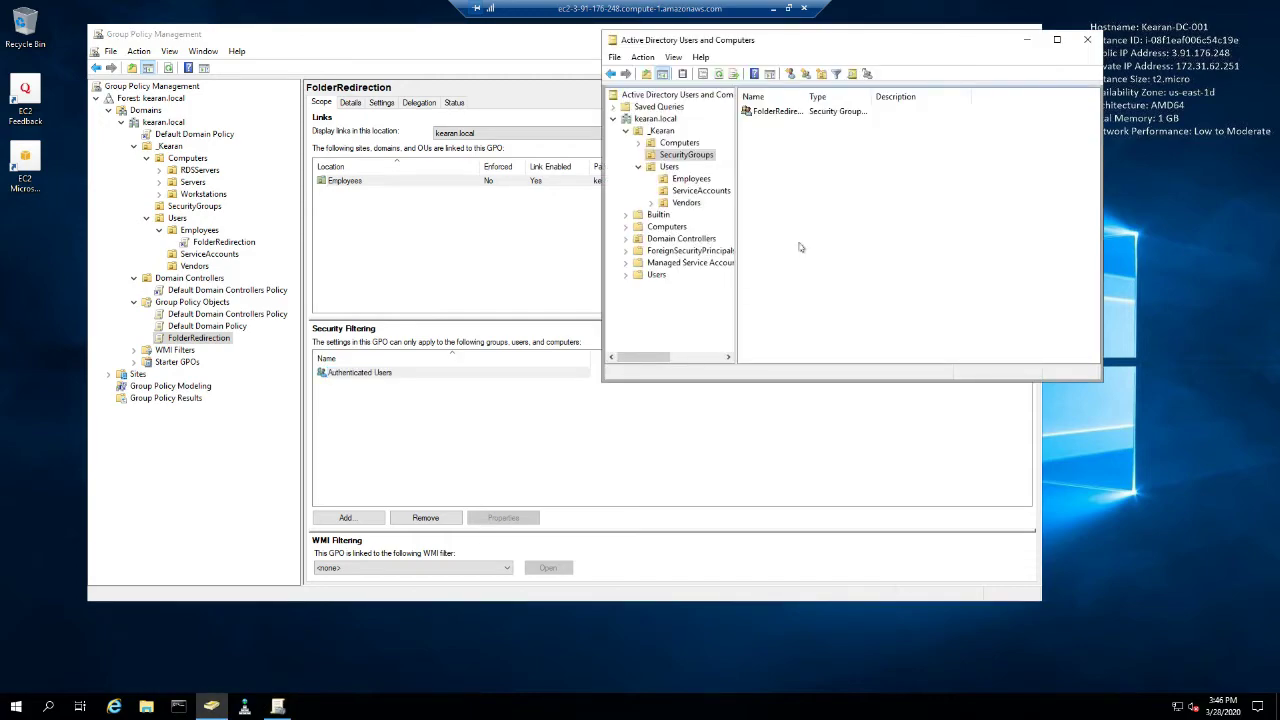
{"action": "left_click", "coordinate": [777, 114]}
{"action": "left_click_drag", "start_coordinate": [807, 97], "coordinate": [859, 99]}
{"action": "left_click", "coordinate": [820, 171]}
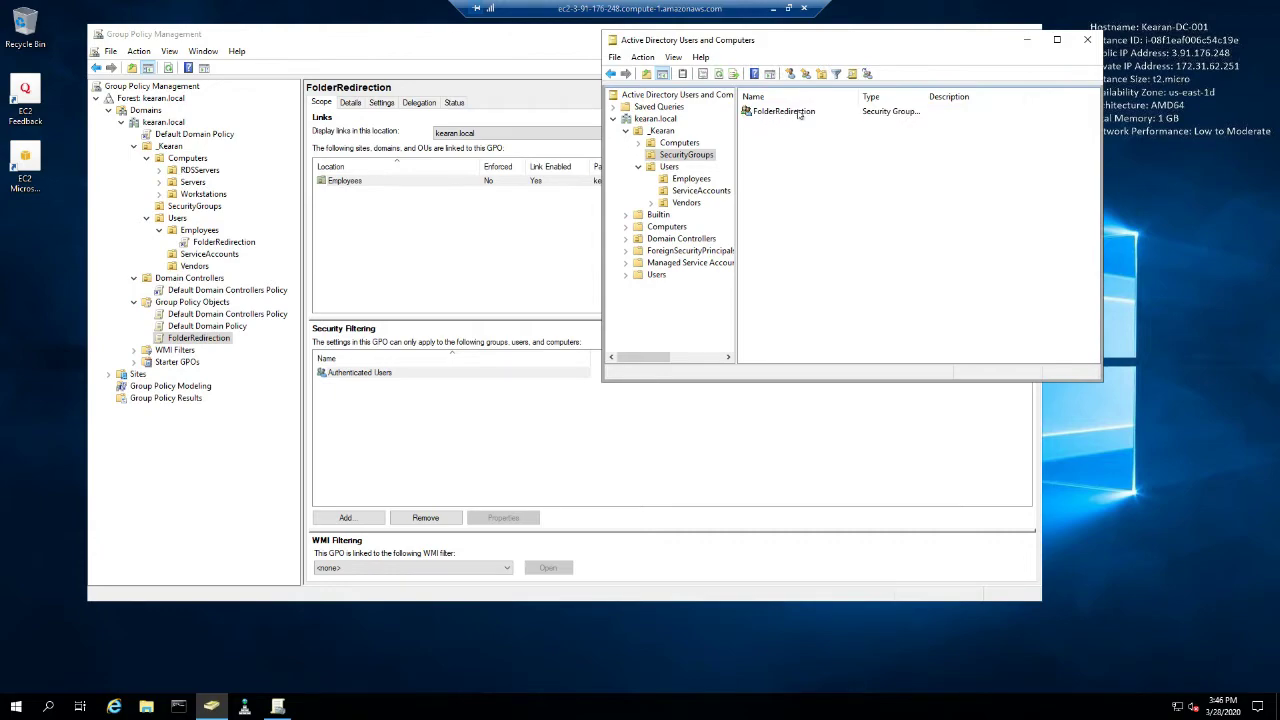
{"action": "left_click", "coordinate": [800, 113]}
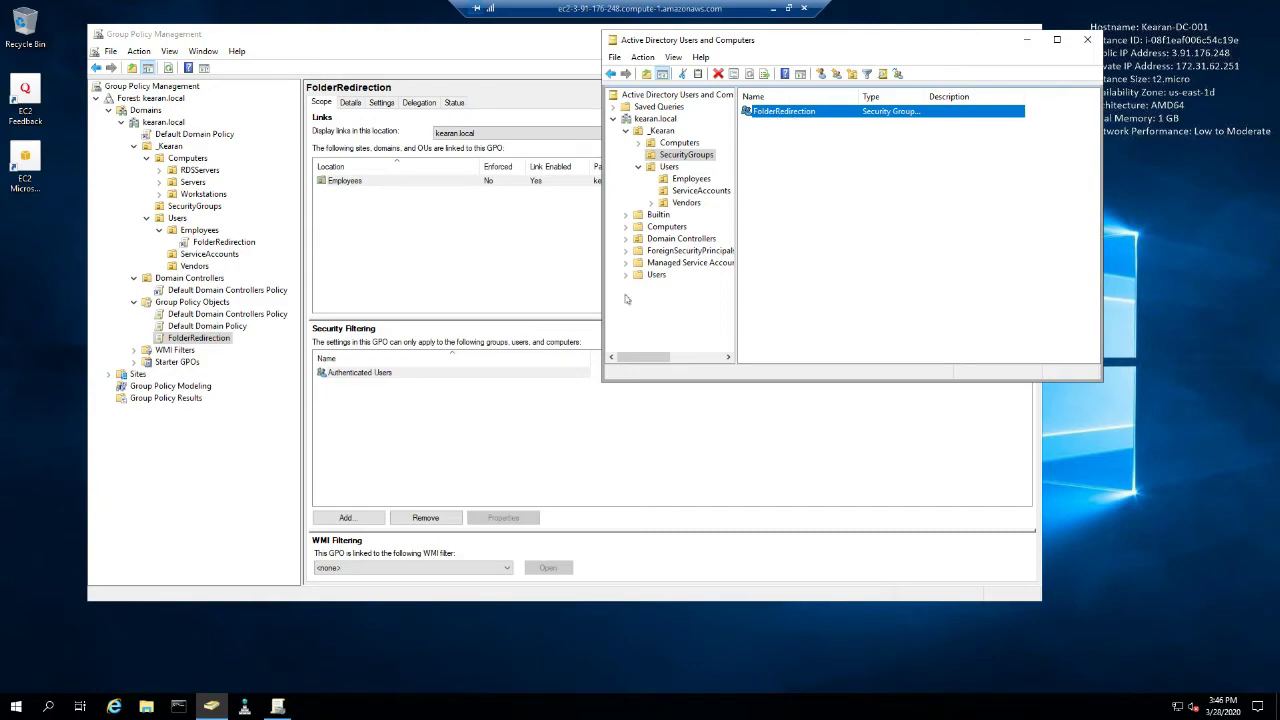
Remove Authenticated Users from the FolderRedirection policy's security filtering.
{"action": "left_click", "coordinate": [376, 374]}
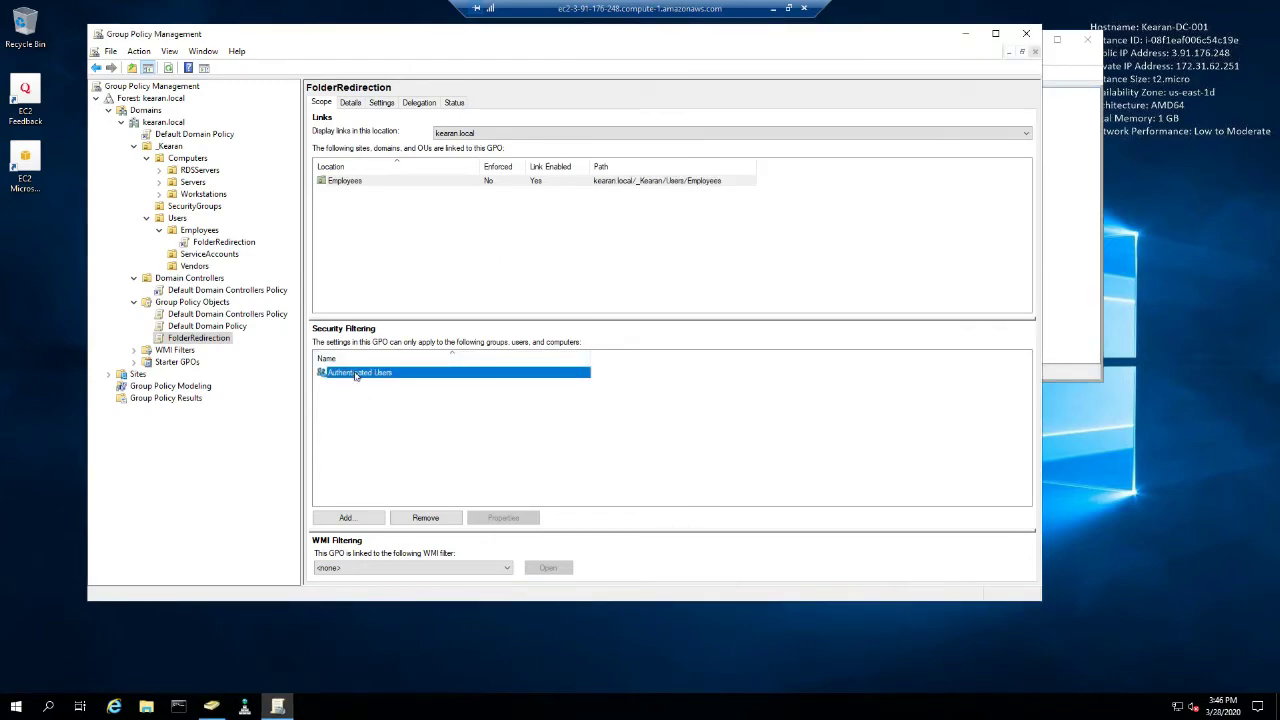
{"action": "left_click", "coordinate": [418, 520]}
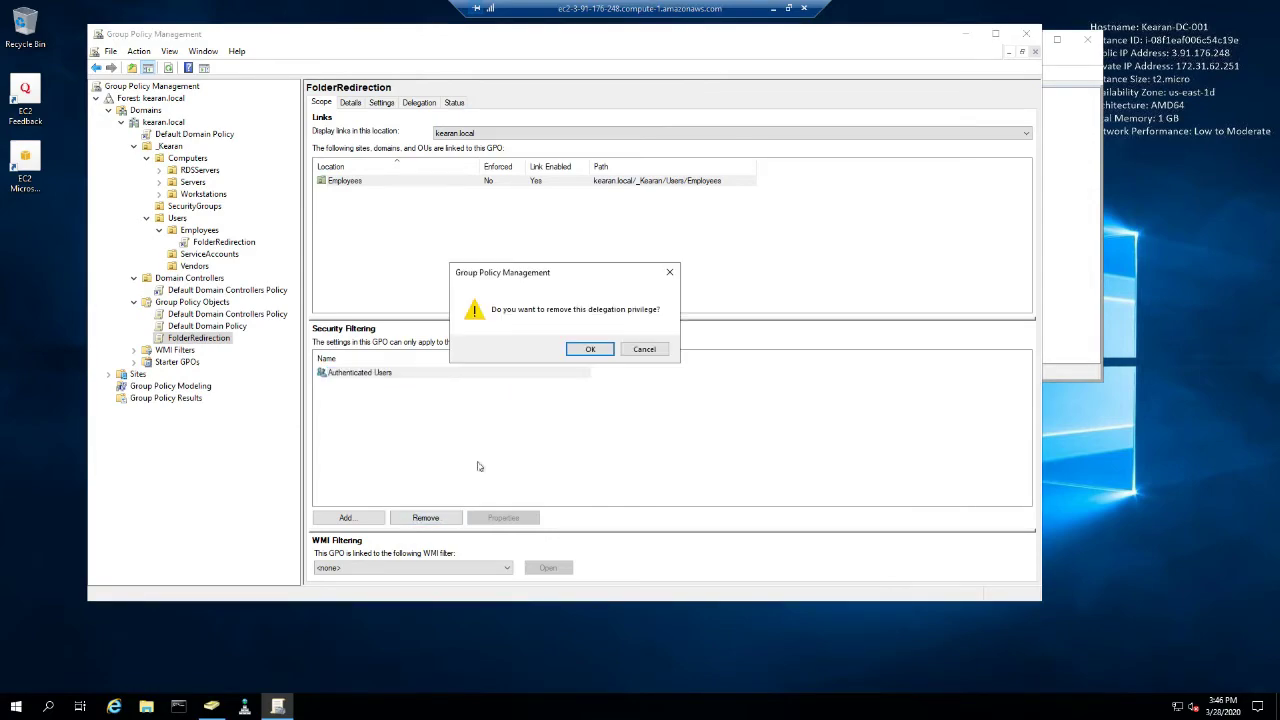
{"action": "left_click", "coordinate": [587, 352]}
{"action": "left_click", "coordinate": [608, 371]}
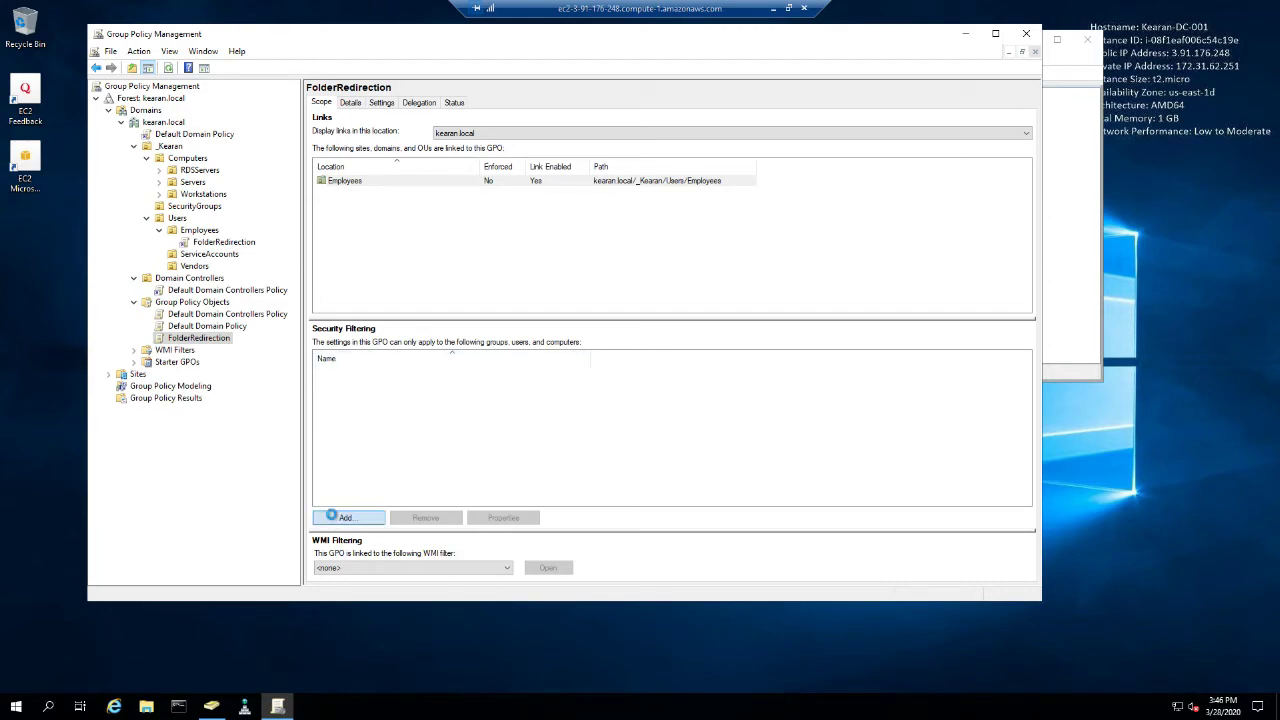
Add the FolderRedirection security group to the policy's security filtering.
{"action": "left_click", "coordinate": [345, 517]}
{"action": "type", "text": "Folder"}
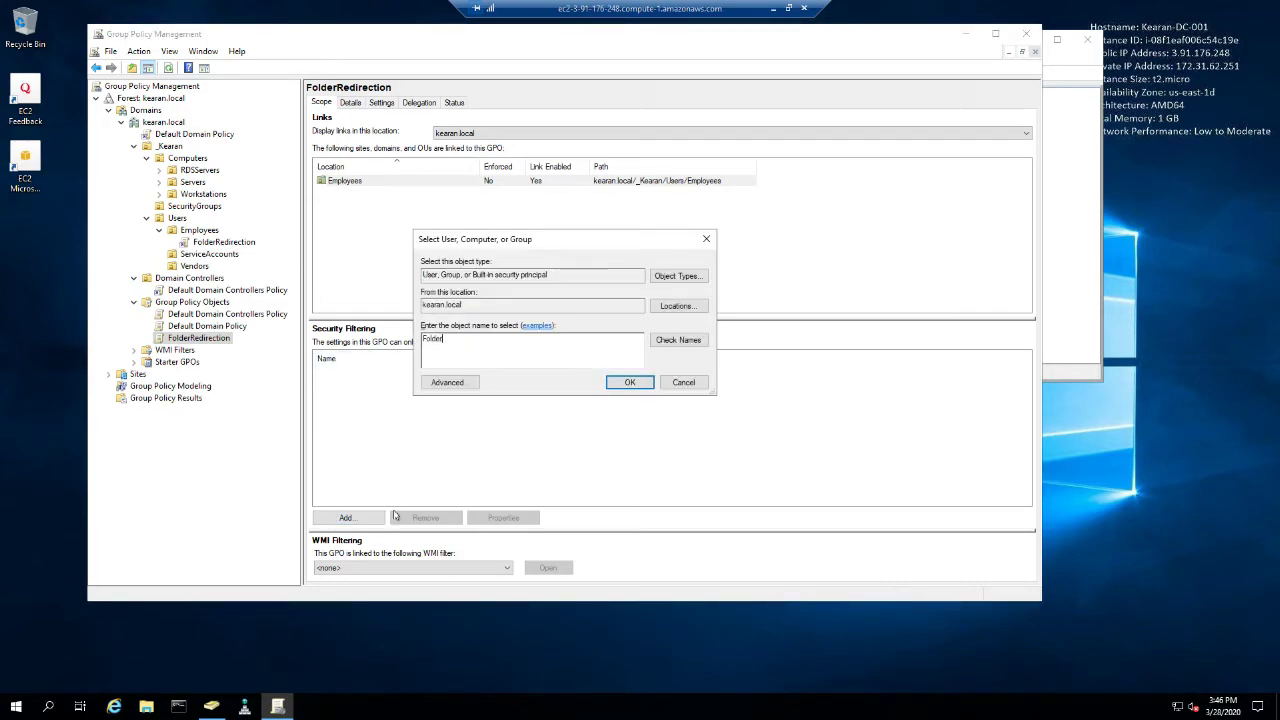
{"action": "key", "text": "BackSpace"}
{"action": "type", "text": "Re"}
{"action": "key", "text": "BackSpace"}
{"action": "key", "text": "BackSpace"}
{"action": "key", "text": "BackSpace"}
{"action": "type", "text": "Re"}
{"action": "key", "text": "Return"}
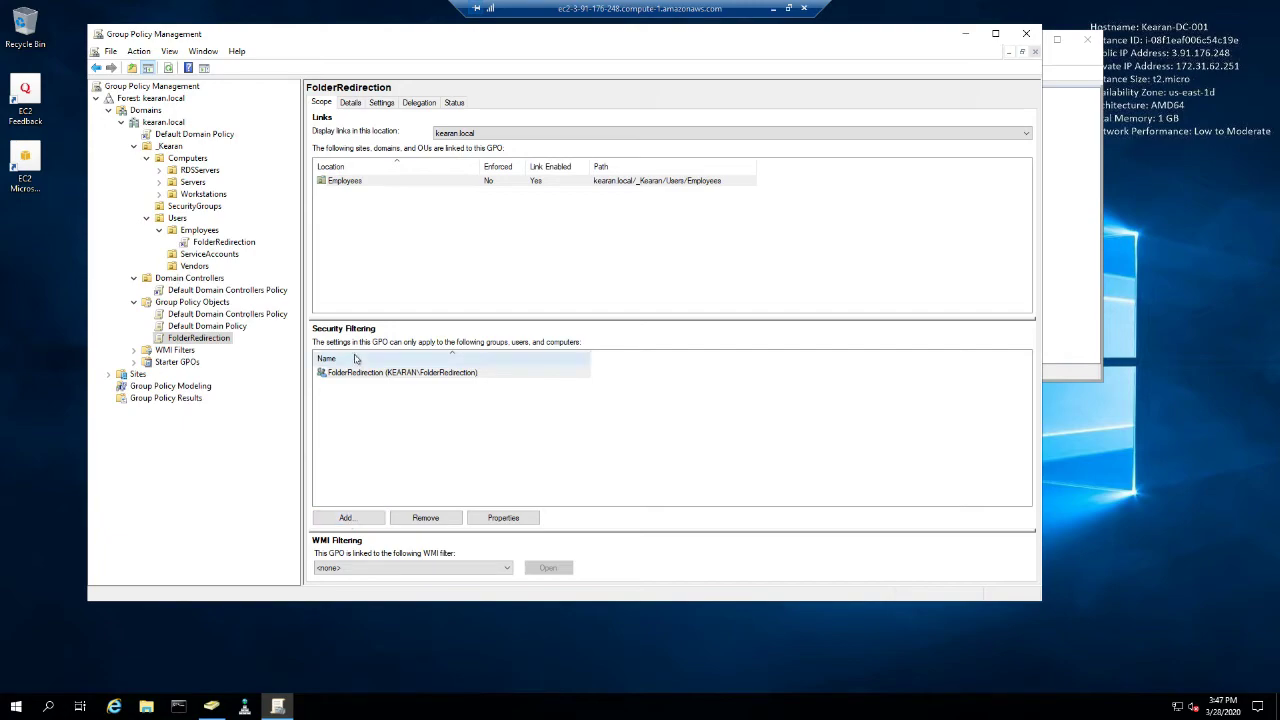
Add the Domain Computers group to the FolderRedirection policy's security filtering.
{"action": "left_click", "coordinate": [345, 519]}
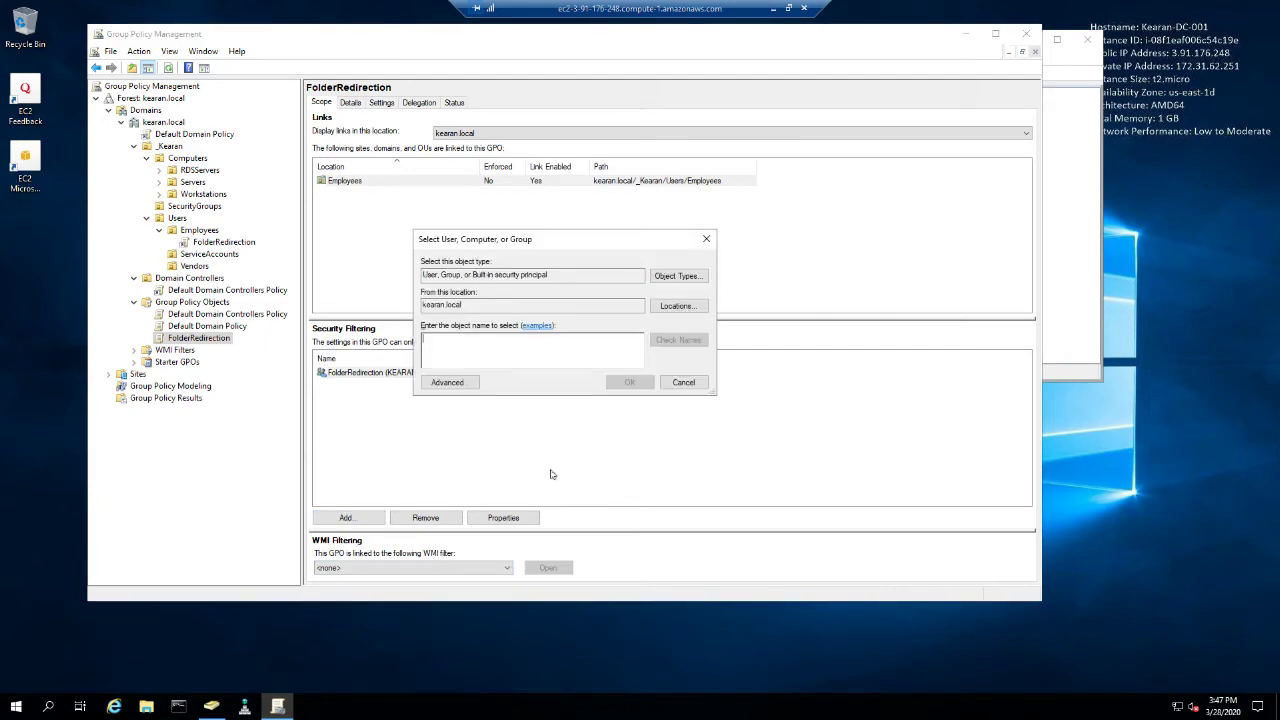
{"action": "type", "text": "domain computers"}
{"action": "key", "text": "Return"}
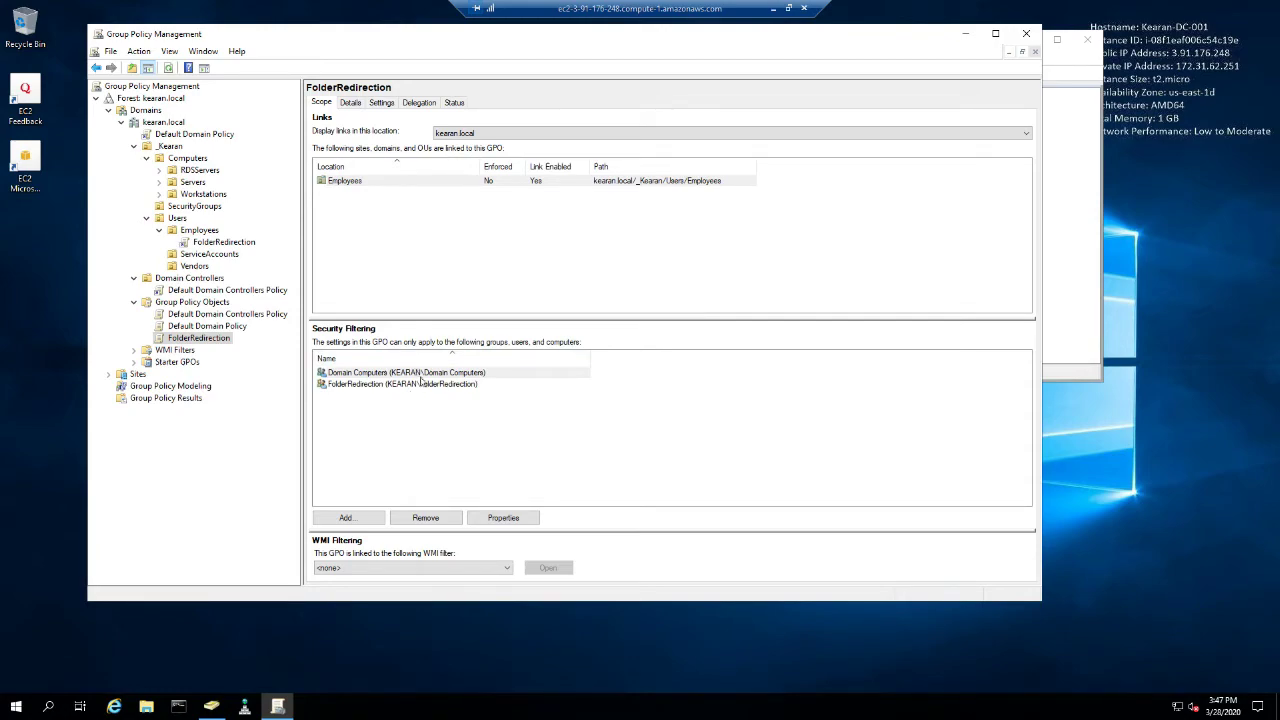
{"action": "left_click", "coordinate": [380, 422]}
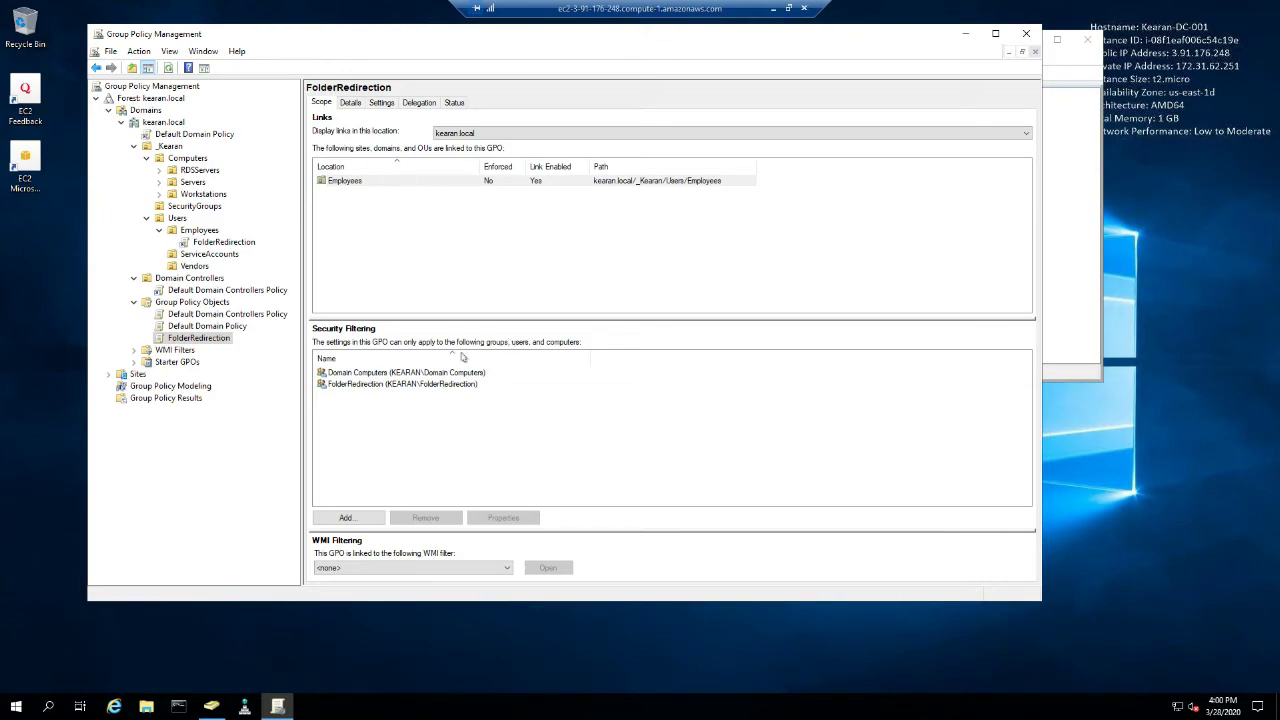
Create a new group policy object named DriveMap_CoShare without a source starter GPO.
{"action": "right_click", "coordinate": [204, 303]}
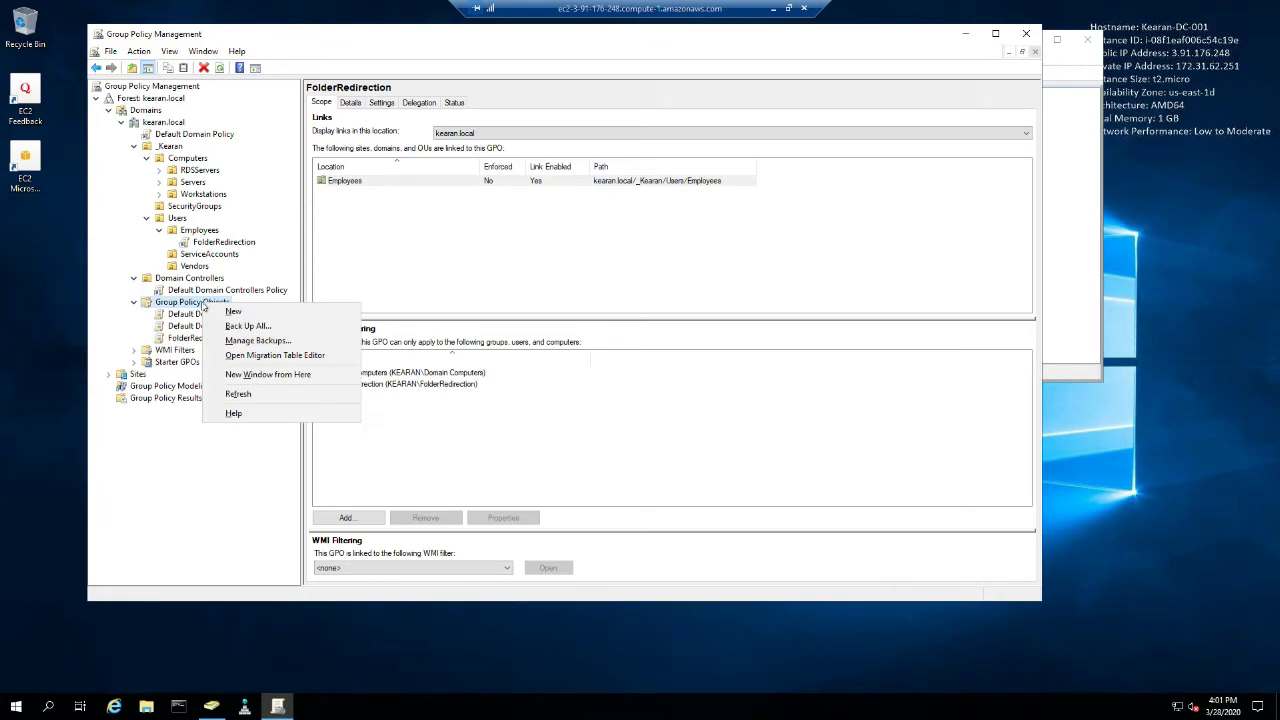
{"action": "left_click", "coordinate": [232, 311]}
{"action": "left_click_drag", "start_coordinate": [549, 302], "coordinate": [424, 303]}
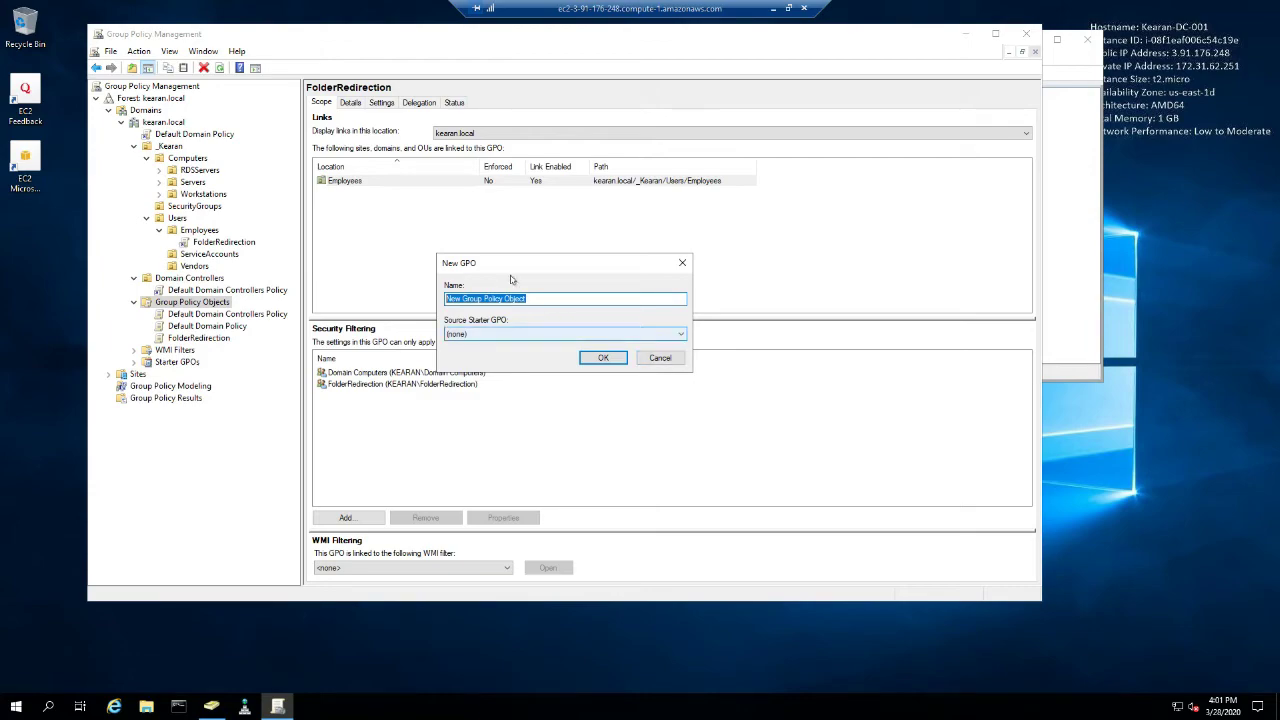
{"action": "left_click_drag", "start_coordinate": [540, 297], "coordinate": [443, 290]}
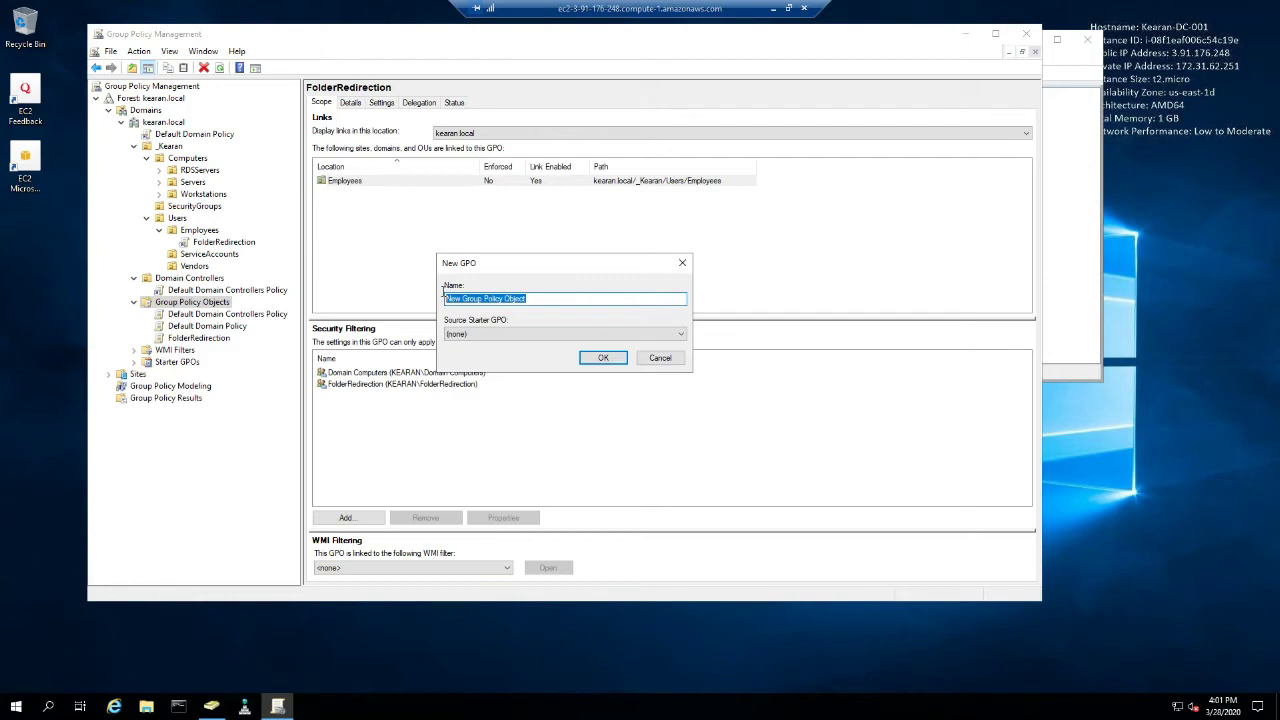
{"action": "key", "text": "BackSpace"}
{"action": "type", "text": "DriveMap"}
{"action": "type", "text": "_CoShare"}
{"action": "key", "text": "Return"}
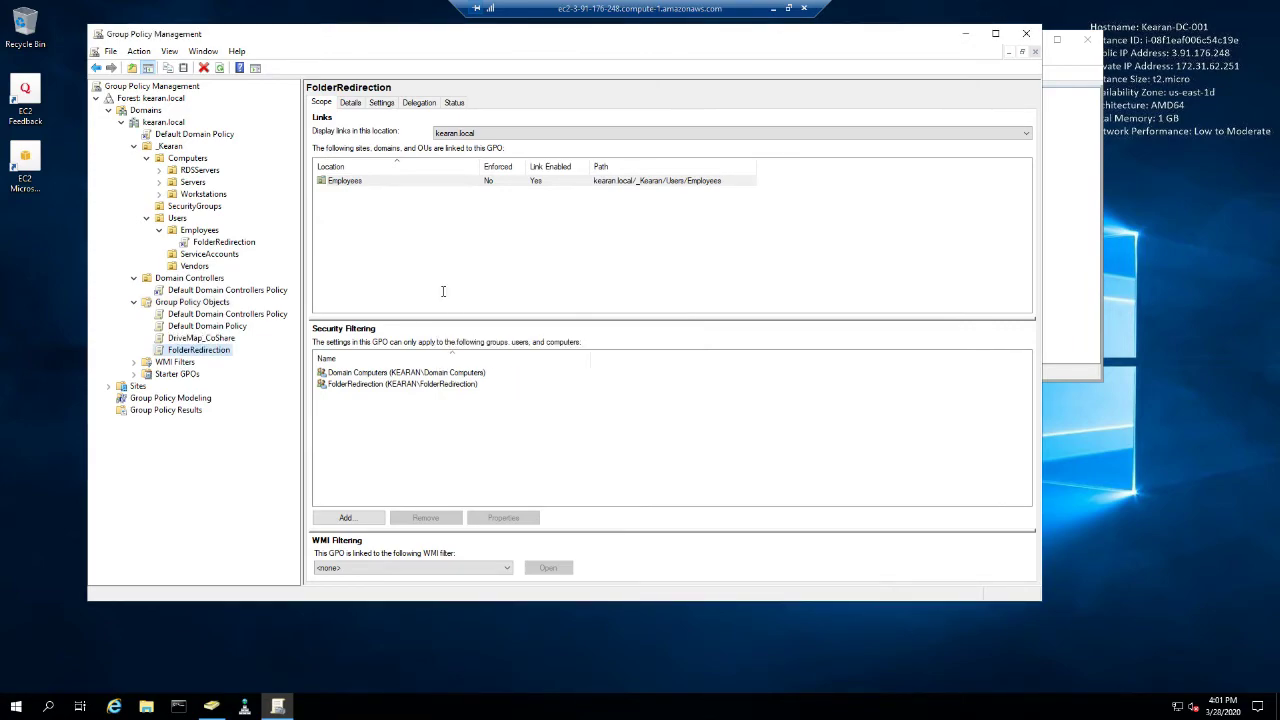
Create a new group policy object named DriveMap_ExecShare without a source starter GPO.
{"action": "right_click", "coordinate": [203, 301]}
{"action": "left_click", "coordinate": [219, 307]}
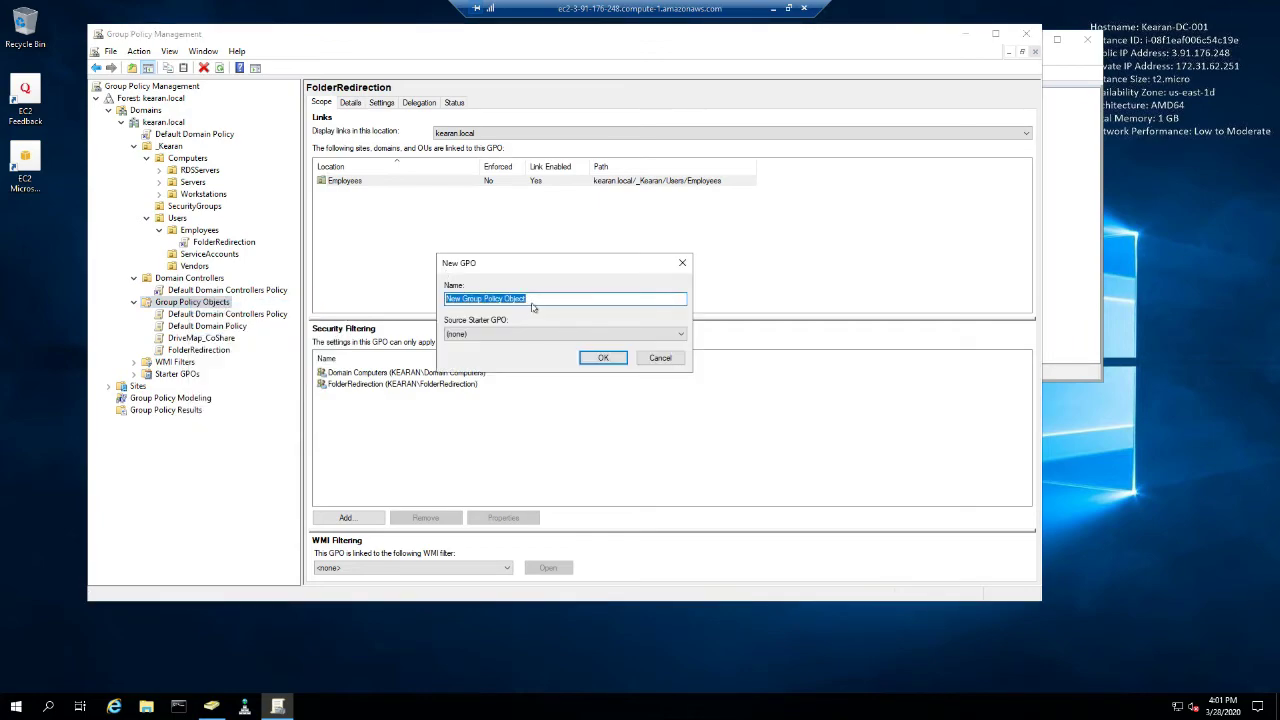
{"action": "type", "text": "DriveMap_ExecShare"}
{"action": "left_click", "coordinate": [601, 358]}
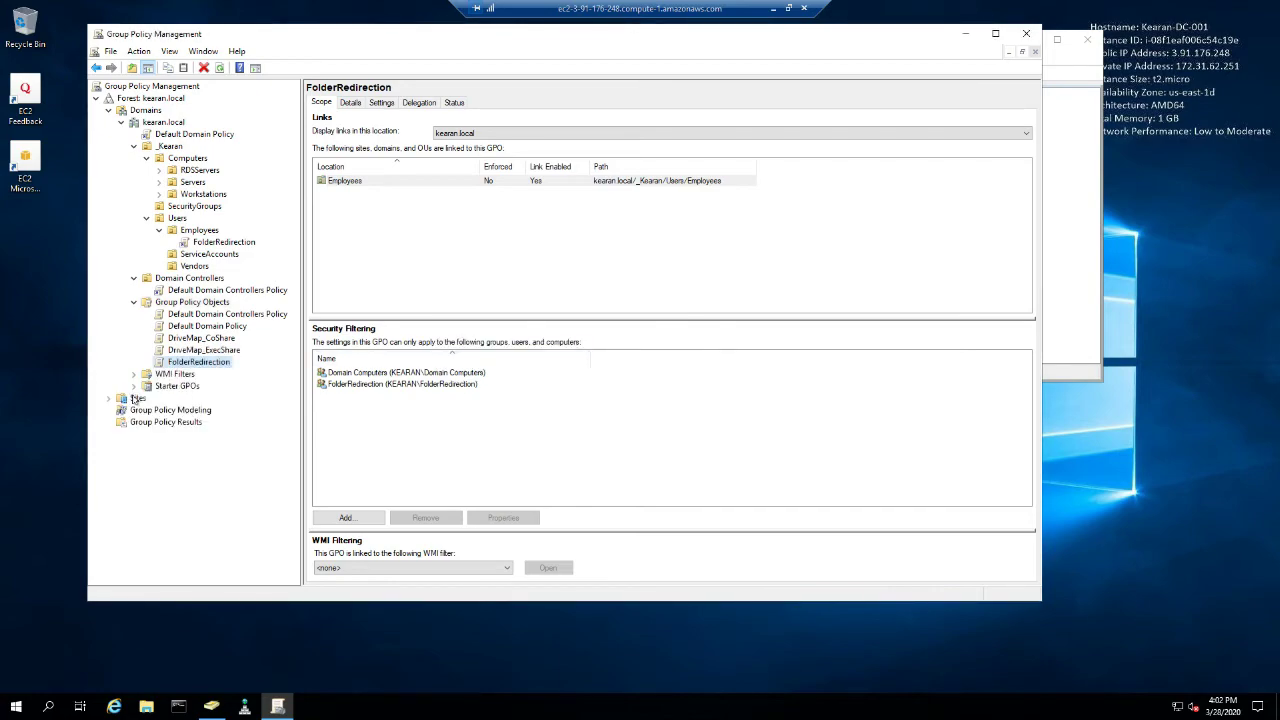
Review the Group Policy Objects container and the policies linked to the RDSServers and Servers organizational units.
{"action": "right_click", "coordinate": [199, 304]}
{"action": "left_click", "coordinate": [185, 467]}
{"action": "left_click", "coordinate": [198, 304]}
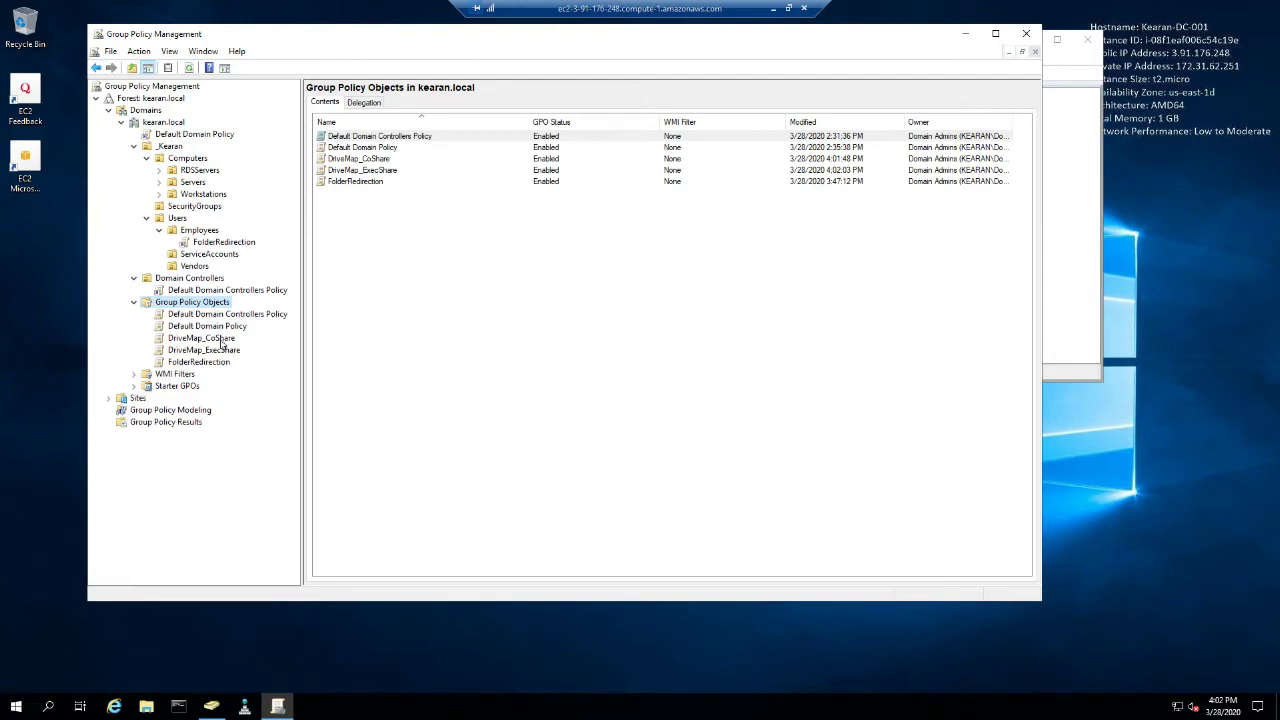
{"action": "double_click", "coordinate": [187, 302]}
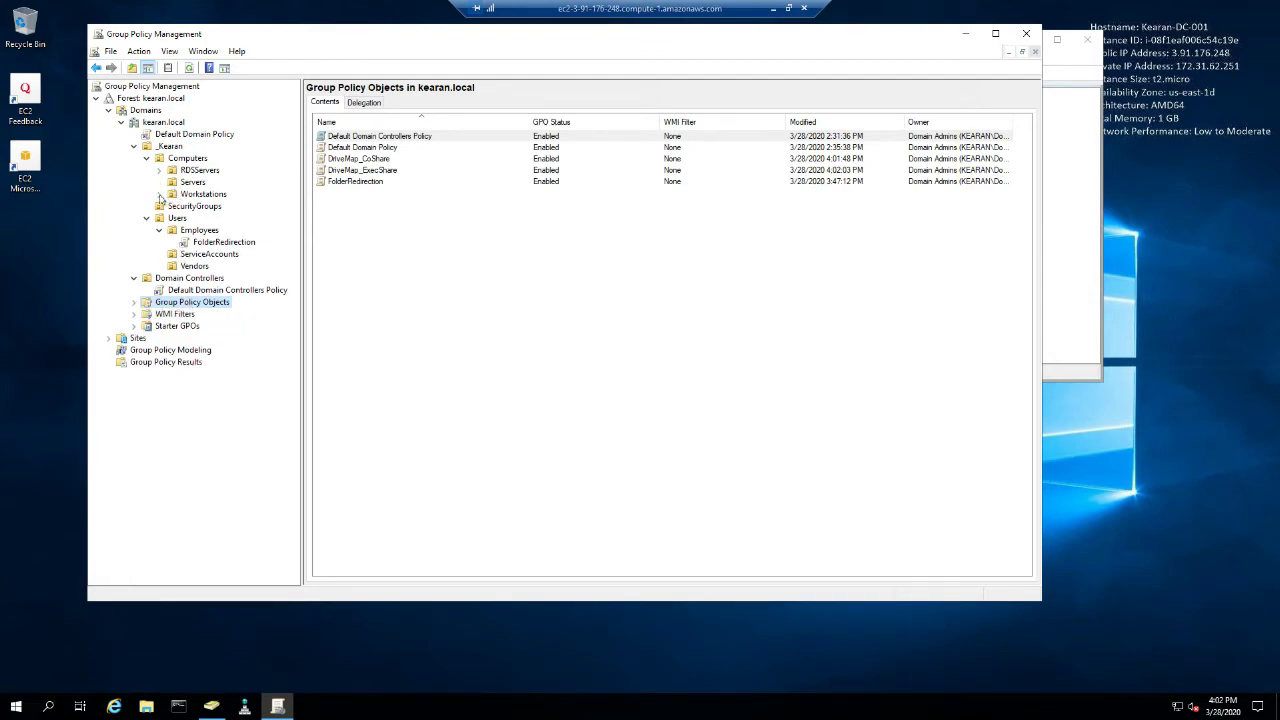
{"action": "left_click", "coordinate": [207, 174]}
{"action": "left_click", "coordinate": [200, 184]}
{"action": "left_click", "coordinate": [203, 172]}
{"action": "left_click", "coordinate": [199, 182]}
{"action": "left_click", "coordinate": [205, 171]}
{"action": "left_click", "coordinate": [193, 184]}
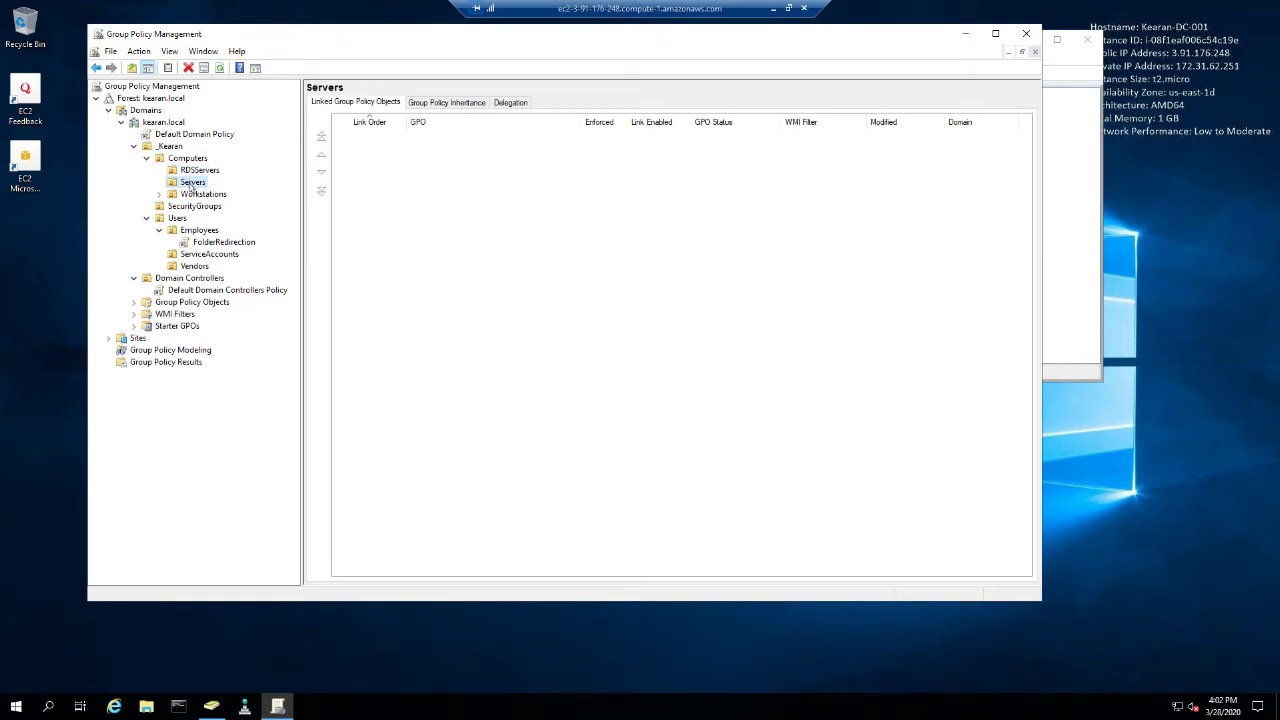
{"action": "left_click", "coordinate": [200, 172]}
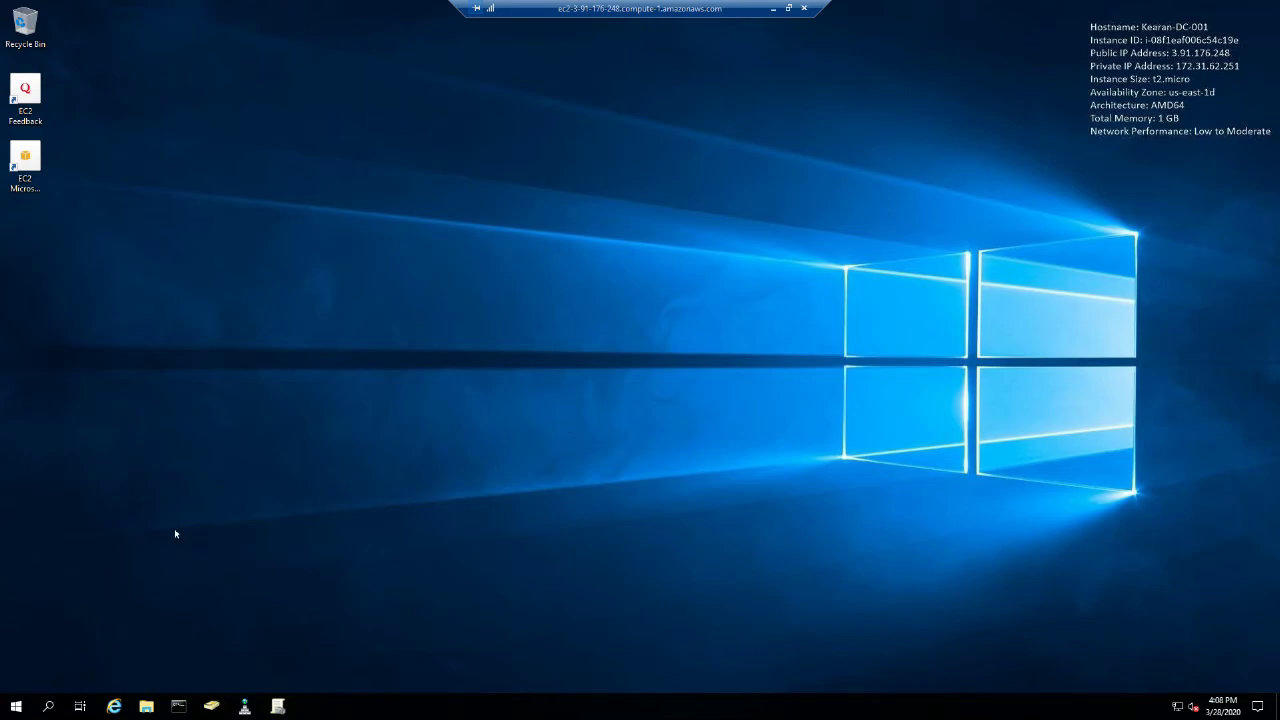
Sign out of the current Windows session on the domain controller.
{"action": "left_click", "coordinate": [15, 706]}
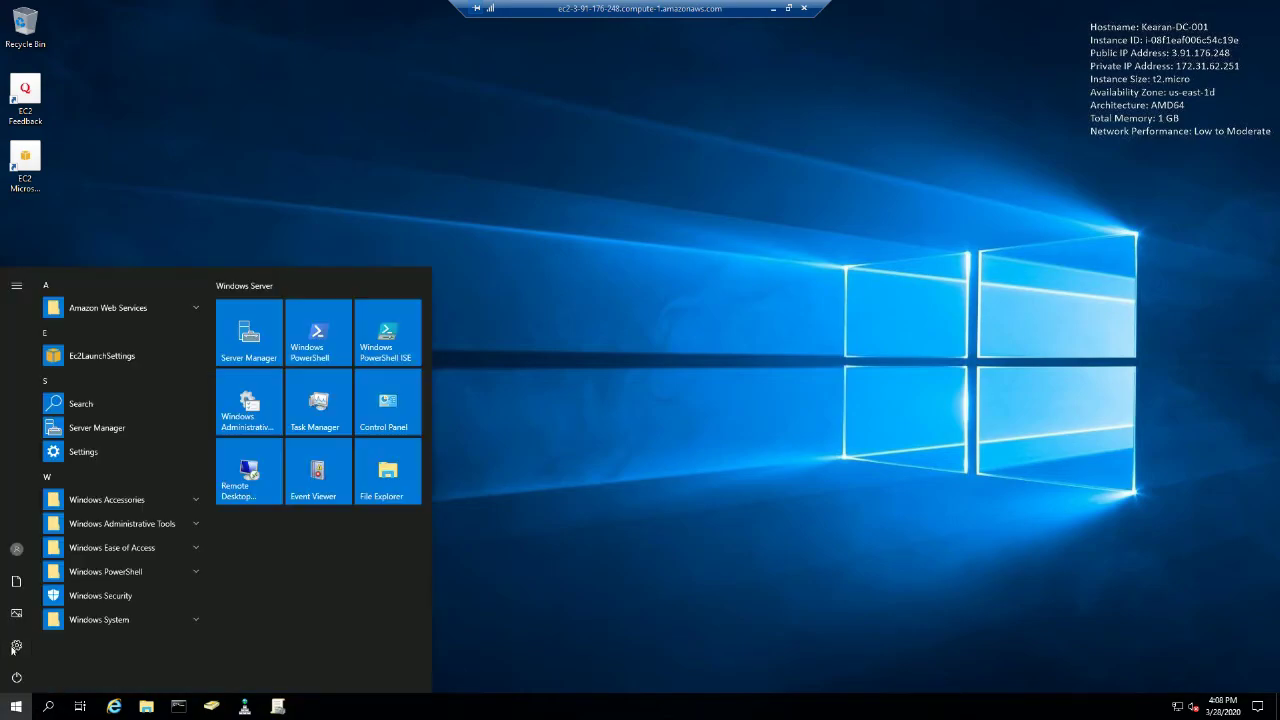
{"action": "left_click", "coordinate": [17, 550]}
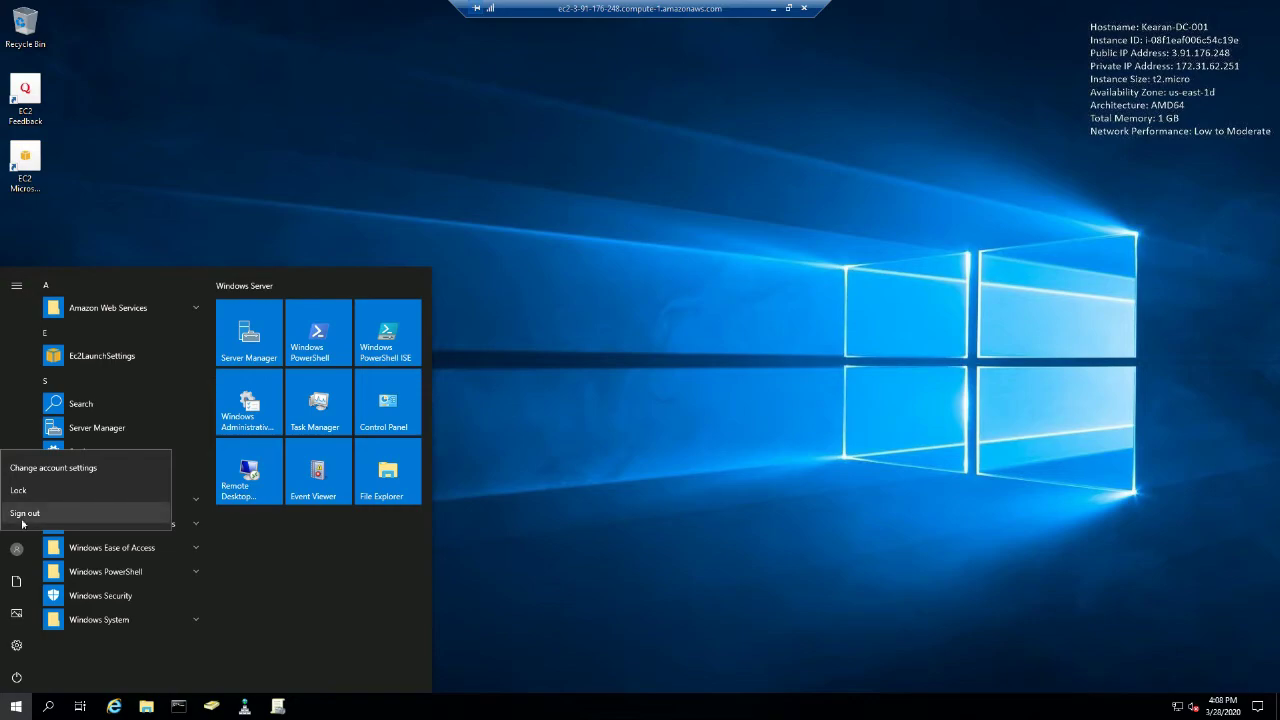
{"action": "left_click", "coordinate": [22, 513]}
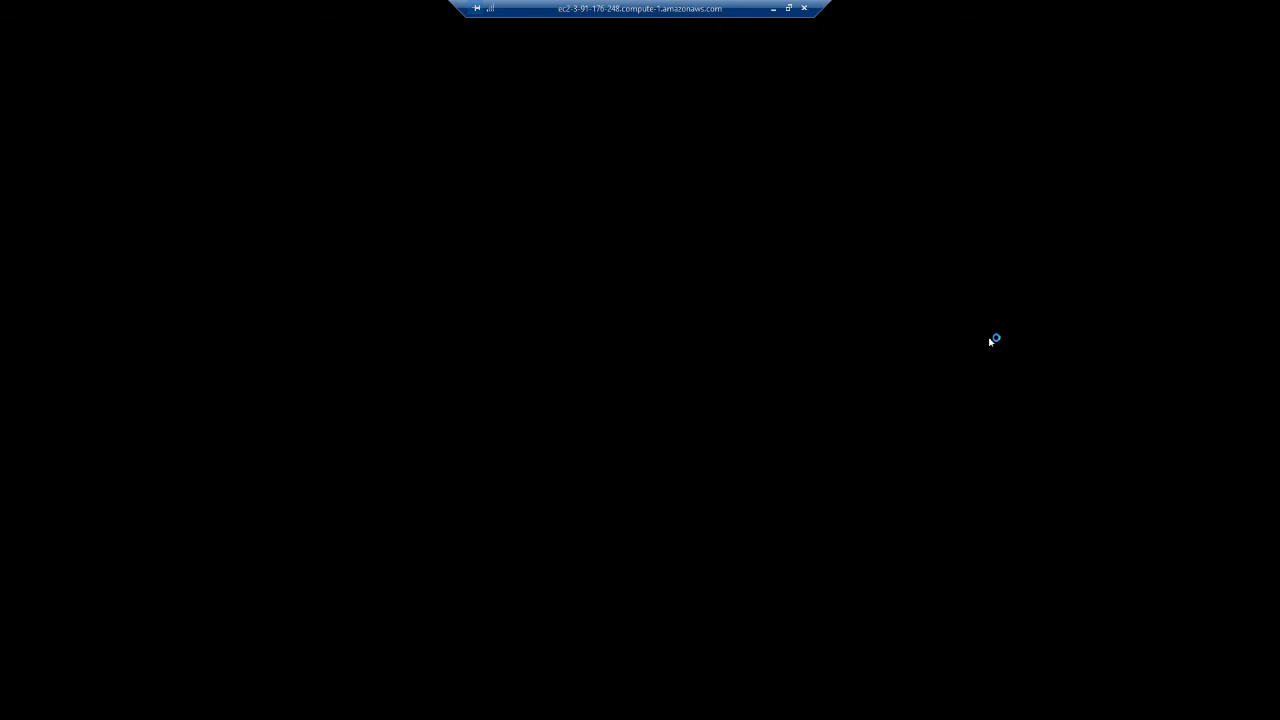
Refresh group policy with gpupdate and generate an HTML report with gpresult /H D:\KearanIT\%username%_gpresult.html.
{"action": "type", "text": "gpupdate"}
{"action": "key", "text": "Return"}
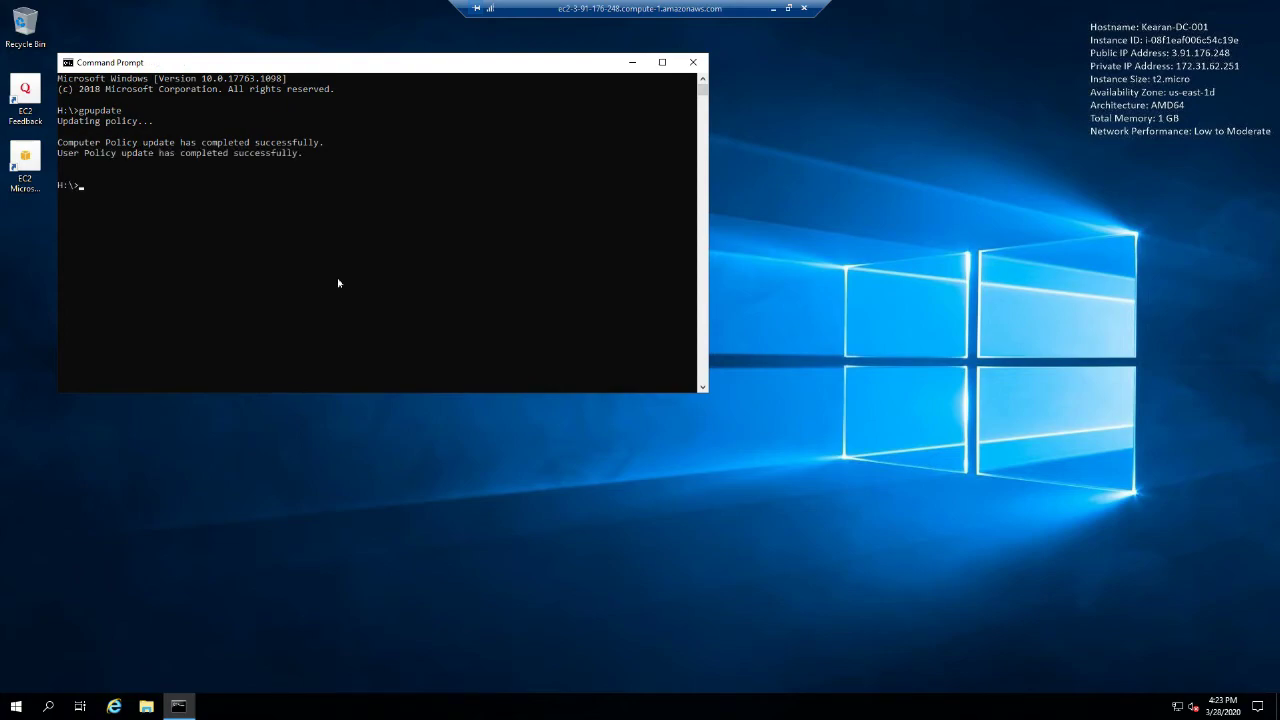
{"action": "type", "text": "gp"}
{"action": "type", "text": "result /"}
{"action": "type", "text": "H"}
{"action": "type", "text": "D:"}
{"action": "type", "text": "\\KearanIT"}
{"action": "type", "text": "\\"}
{"action": "type", "text": "%username"}
{"action": "type", "text": "%_"}
{"action": "type", "text": " gpresult.h"}
{"action": "type", "text": "m"}
{"action": "type", "text": "ml"}
{"action": "key", "text": "Return"}
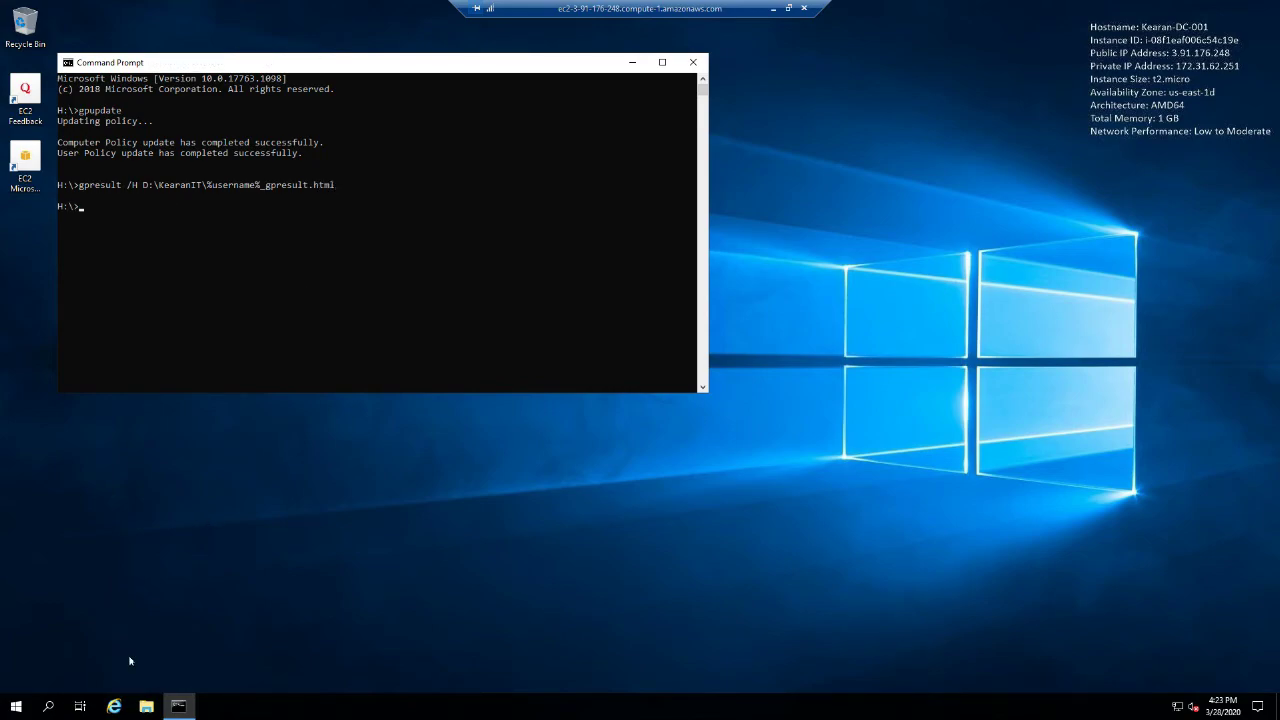
Open the signed-in user's gpresult HTML report from the KearanIT folder on the Data (D:) drive.
{"action": "left_click", "coordinate": [148, 709]}
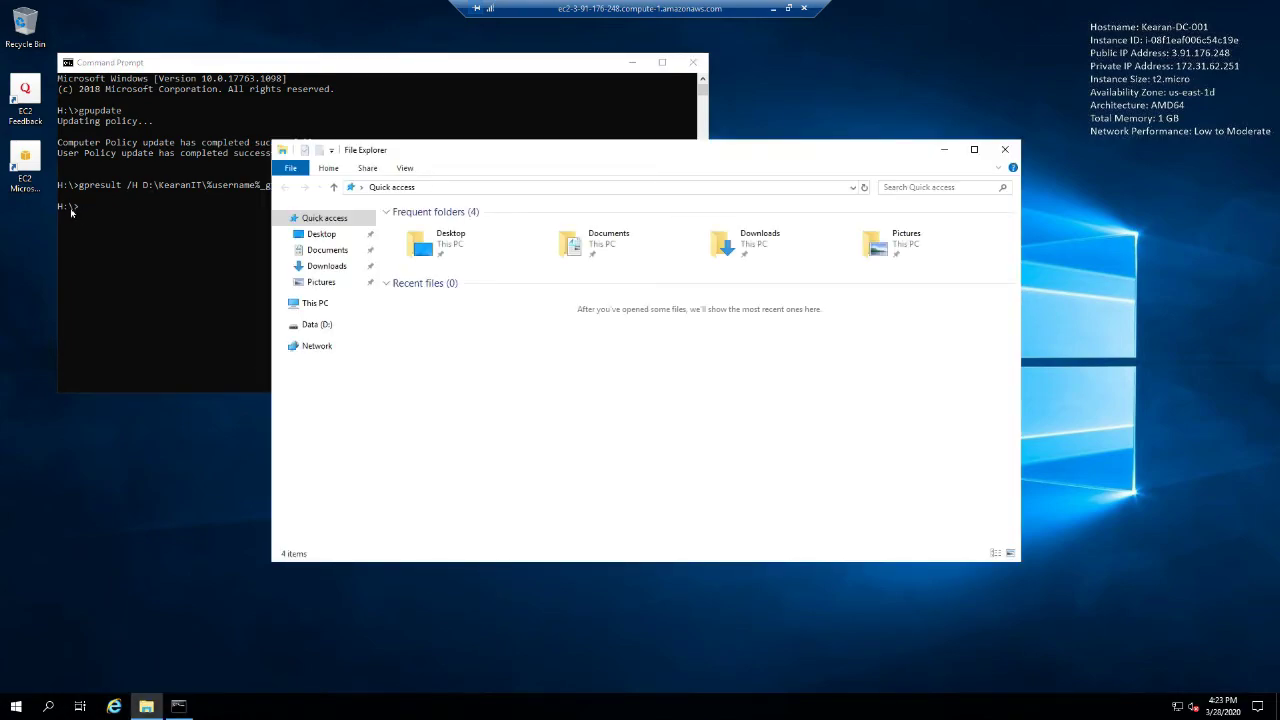
{"action": "left_click", "coordinate": [303, 304]}
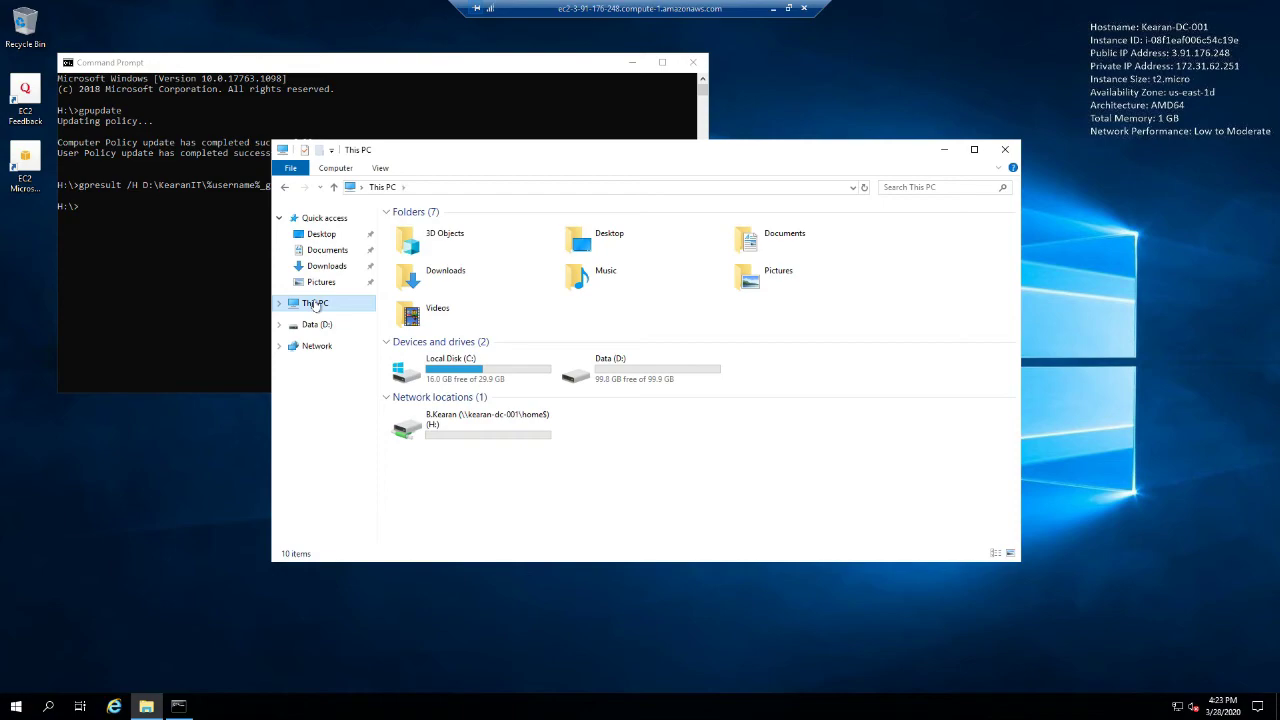
{"action": "left_click", "coordinate": [280, 303]}
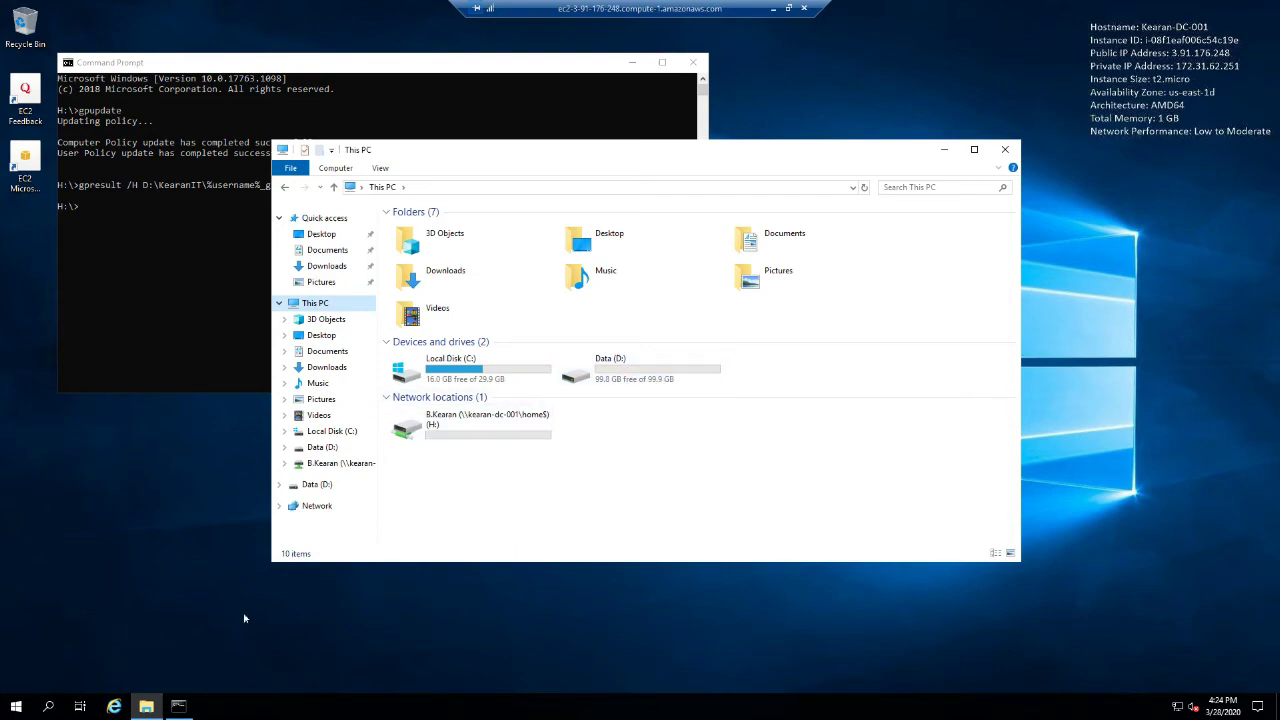
{"action": "double_click", "coordinate": [638, 378]}
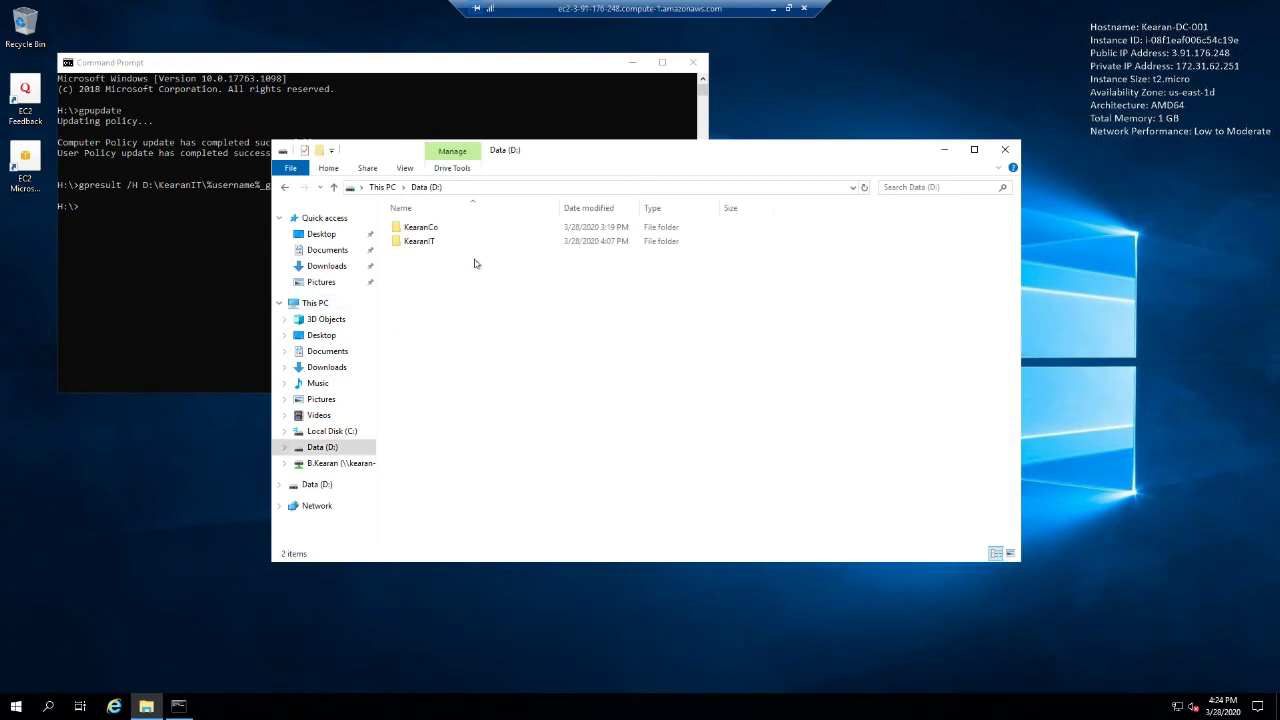
{"action": "double_click", "coordinate": [418, 243]}
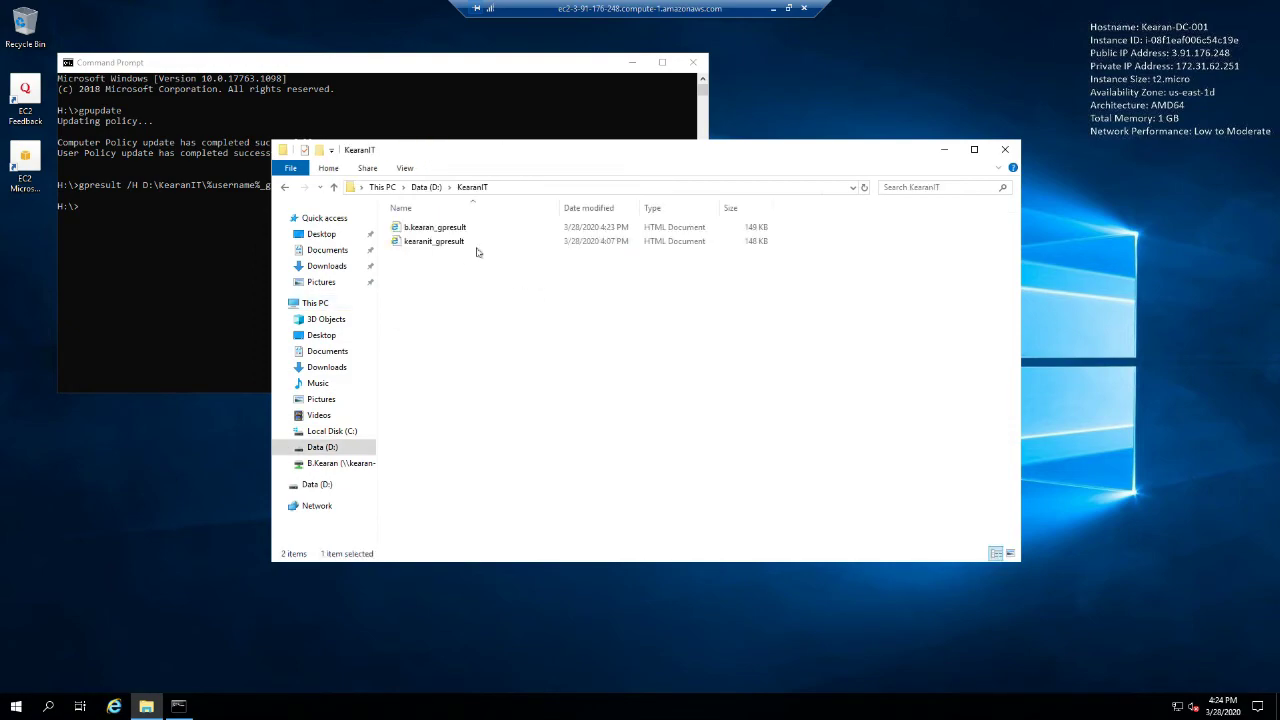
{"action": "left_click", "coordinate": [422, 229]}
{"action": "double_click", "coordinate": [422, 229]}
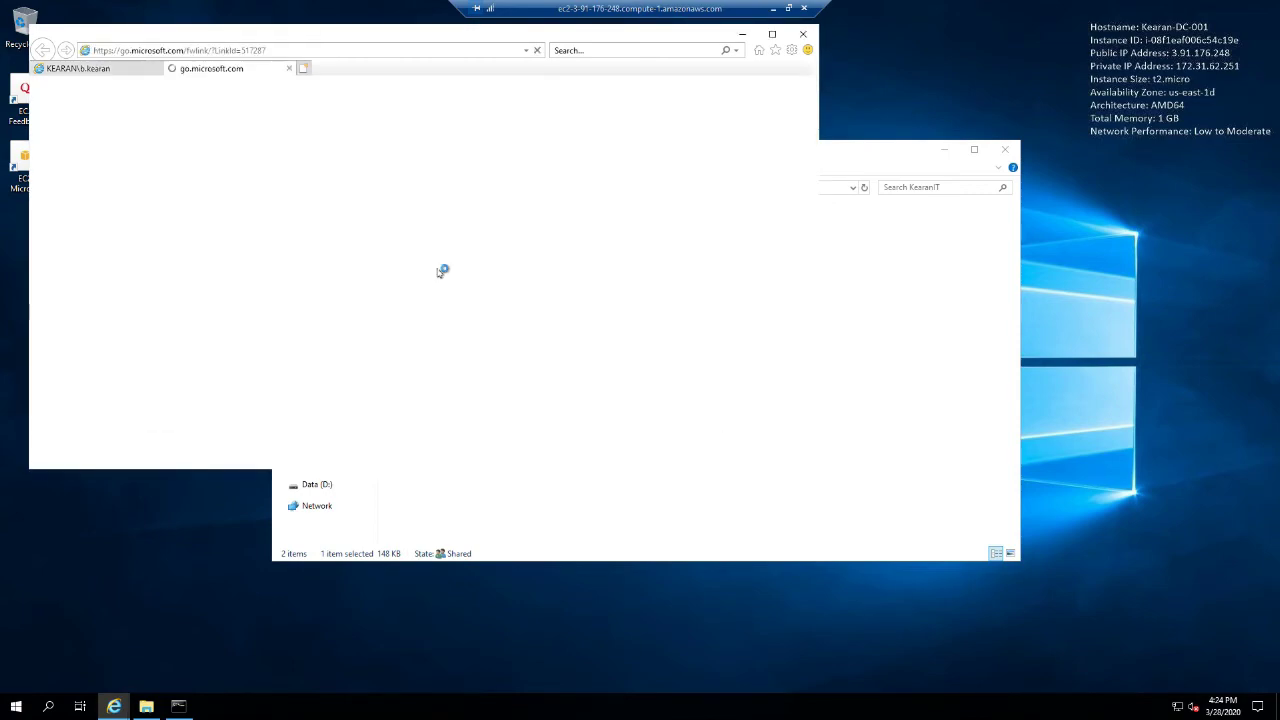
{"action": "left_click", "coordinate": [290, 71]}
{"action": "left_click", "coordinate": [664, 452]}
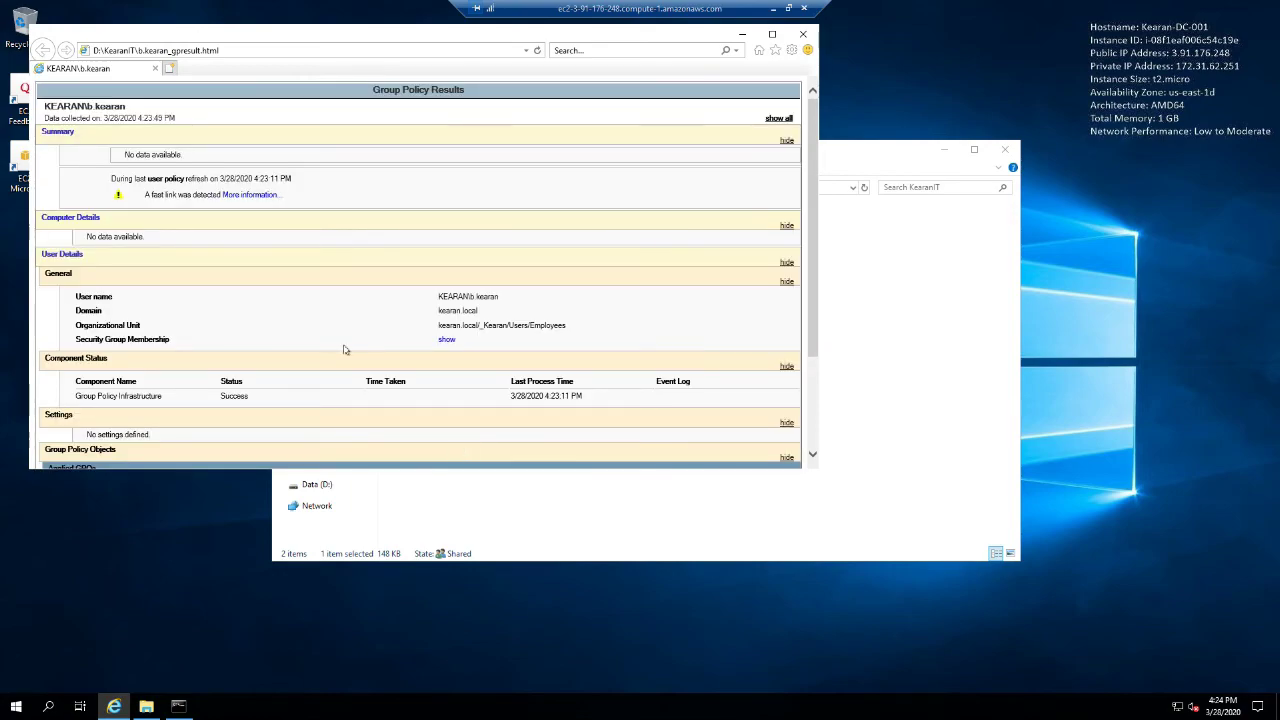
Examine the FolderRedirection entry under Denied GPOs and the Applied GPOs section, and close the report.
{"action": "scroll", "coordinate": [222, 272], "scroll_direction": "down", "scroll_amount": 3}
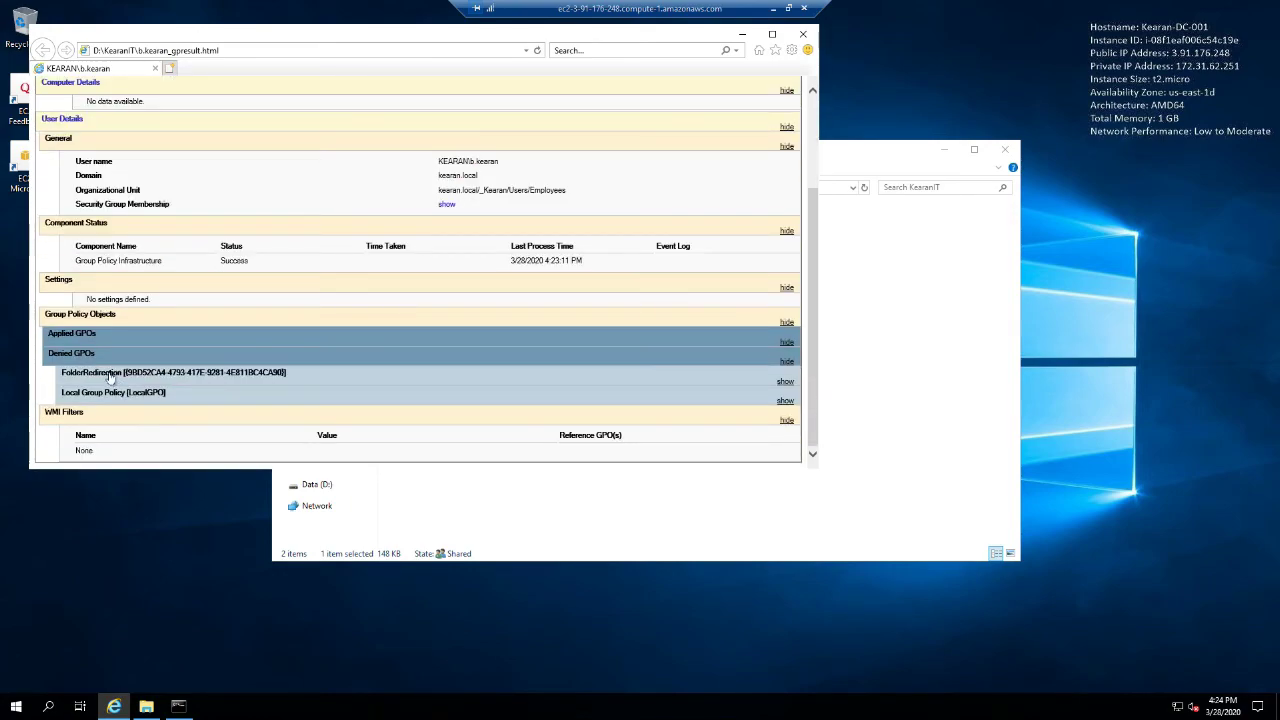
{"action": "left_click", "coordinate": [106, 375]}
{"action": "scroll", "coordinate": [194, 373], "scroll_direction": "down", "scroll_amount": 2}
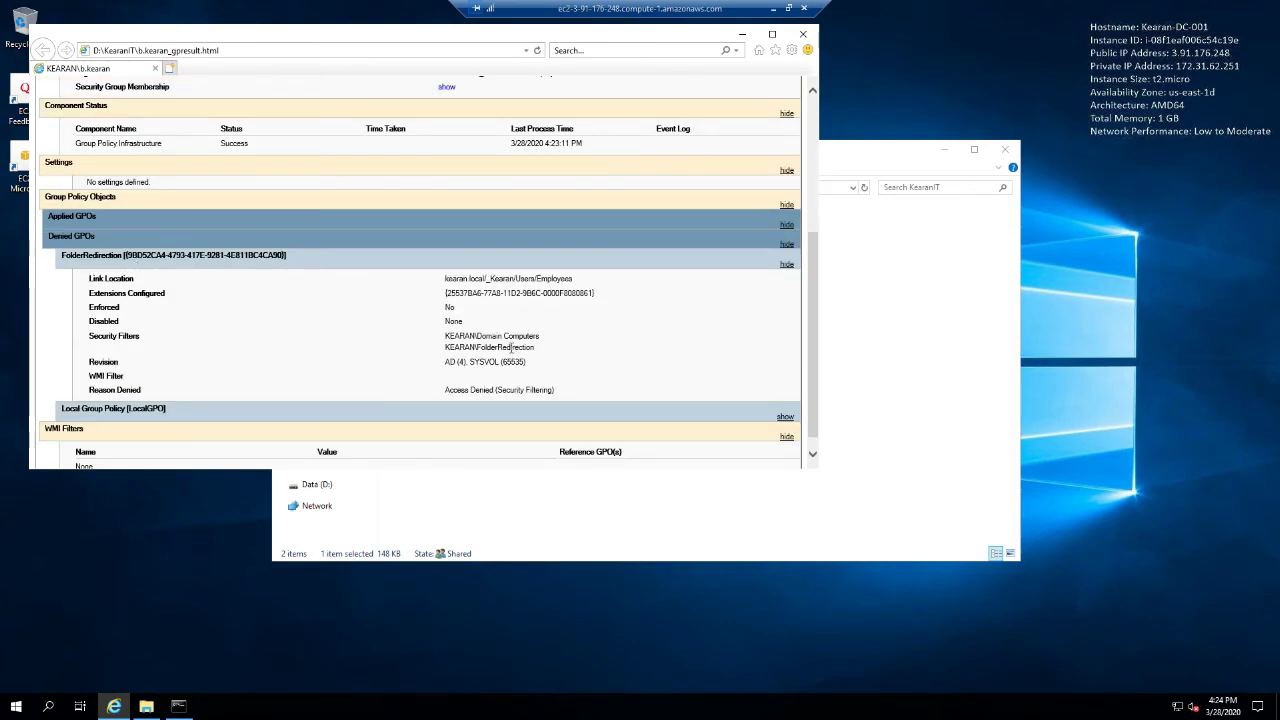
{"action": "left_click", "coordinate": [176, 254]}
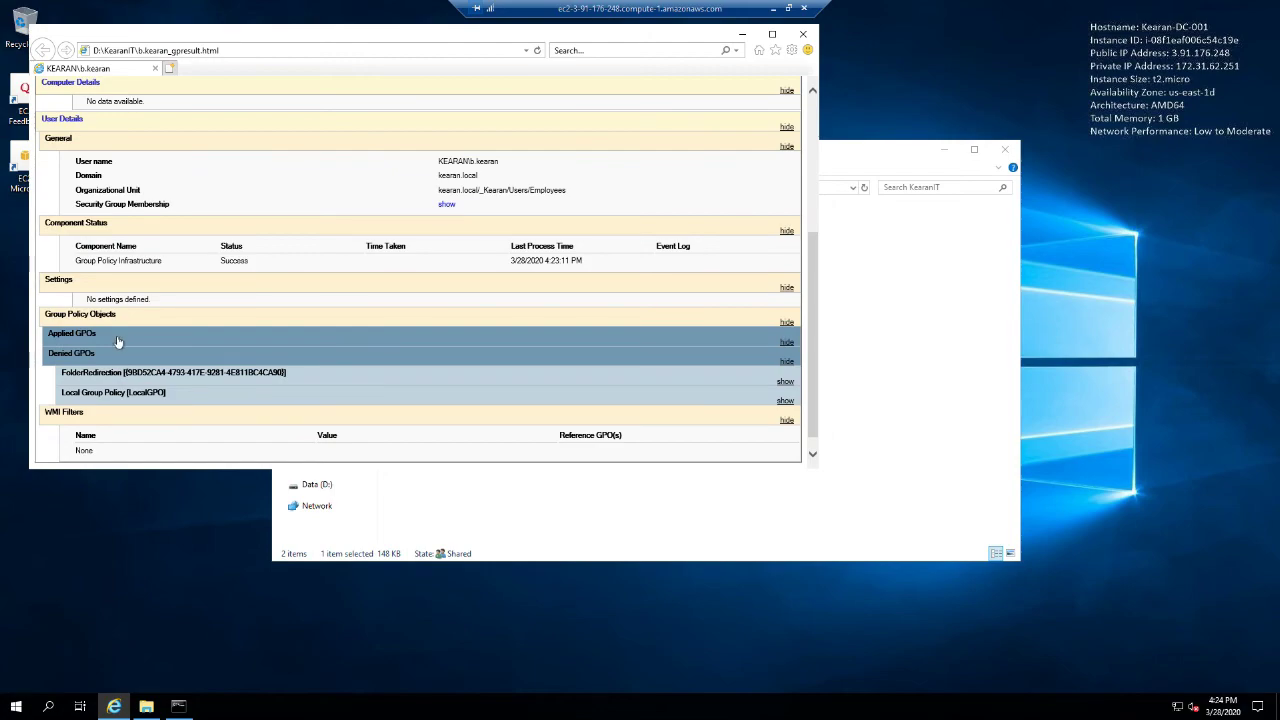
{"action": "left_click", "coordinate": [110, 375]}
{"action": "left_click", "coordinate": [110, 375]}
{"action": "left_click", "coordinate": [121, 333]}
{"action": "left_click", "coordinate": [802, 36]}
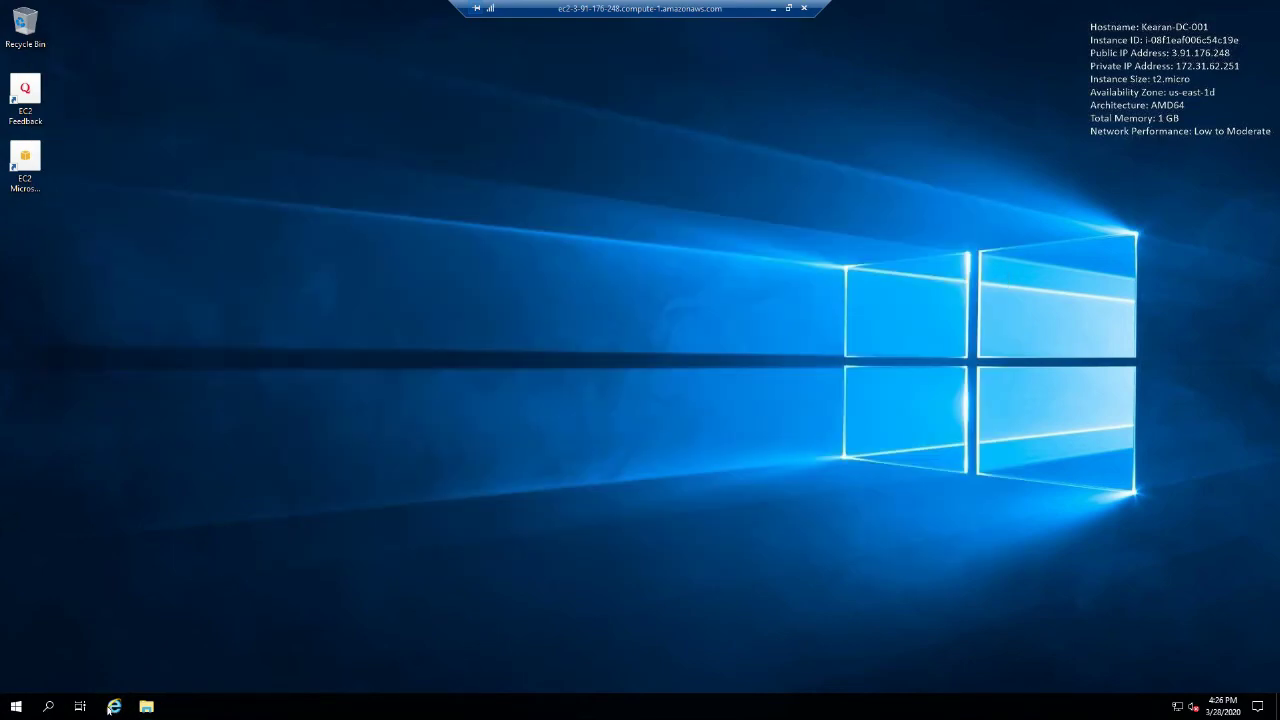
Browse to the Documents folder inside the signed-in user's local profile under C:\Users.
{"action": "left_click", "coordinate": [145, 707]}
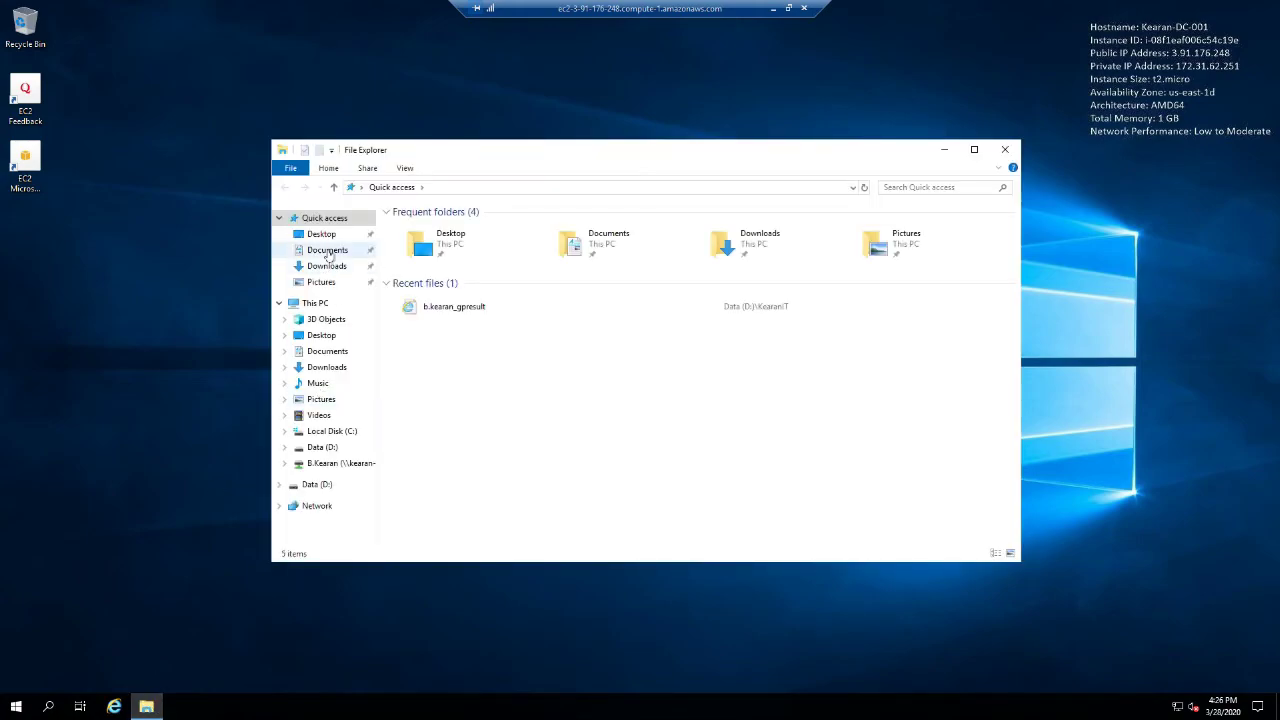
{"action": "left_click", "coordinate": [325, 250]}
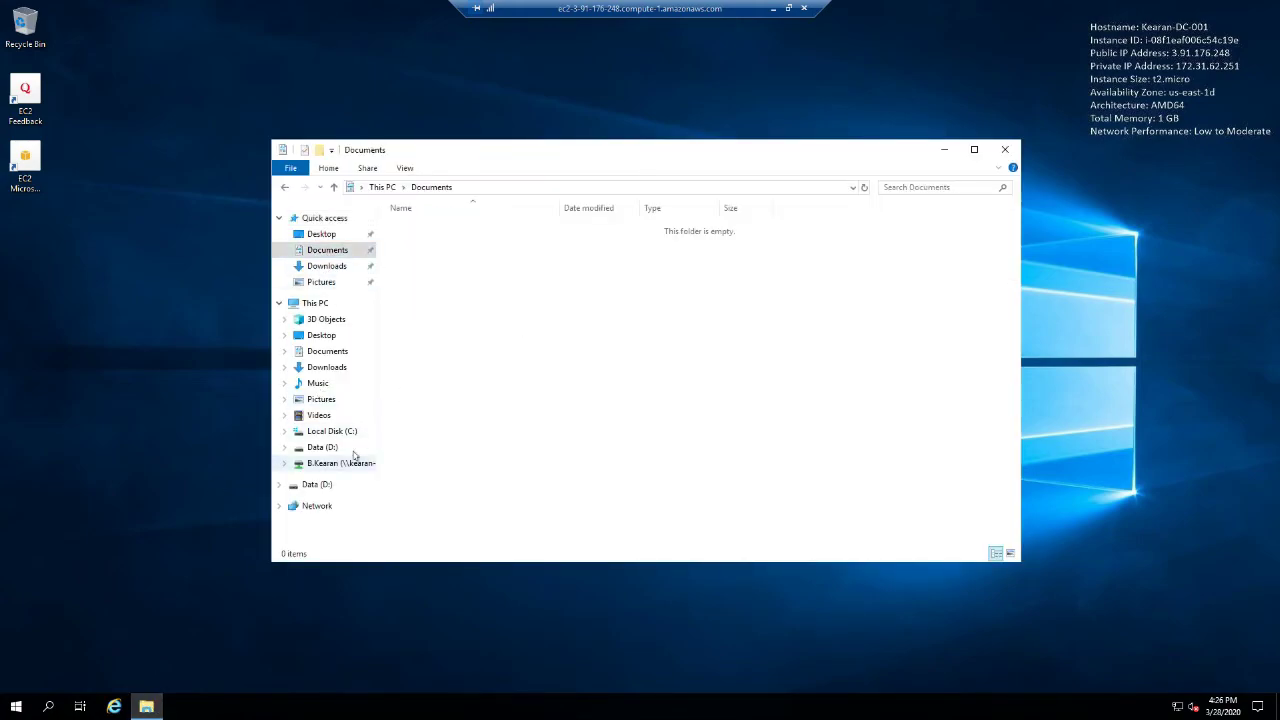
{"action": "left_click", "coordinate": [330, 431]}
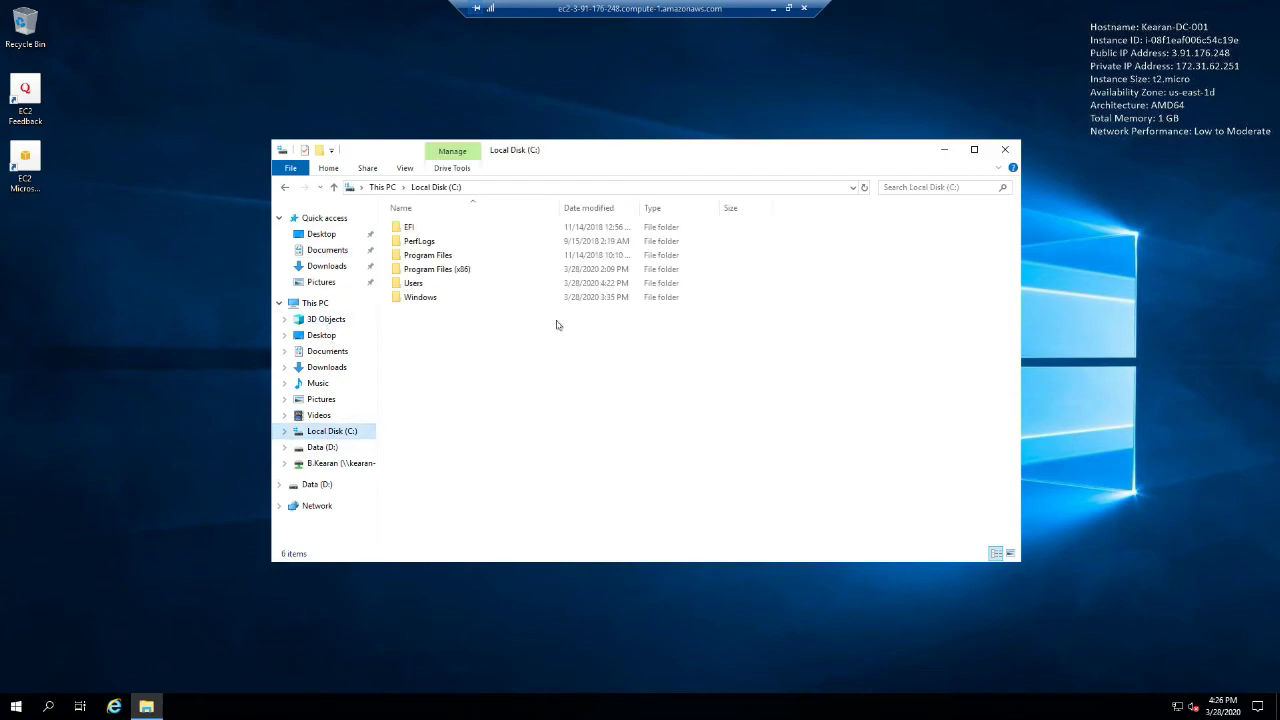
{"action": "double_click", "coordinate": [418, 289]}
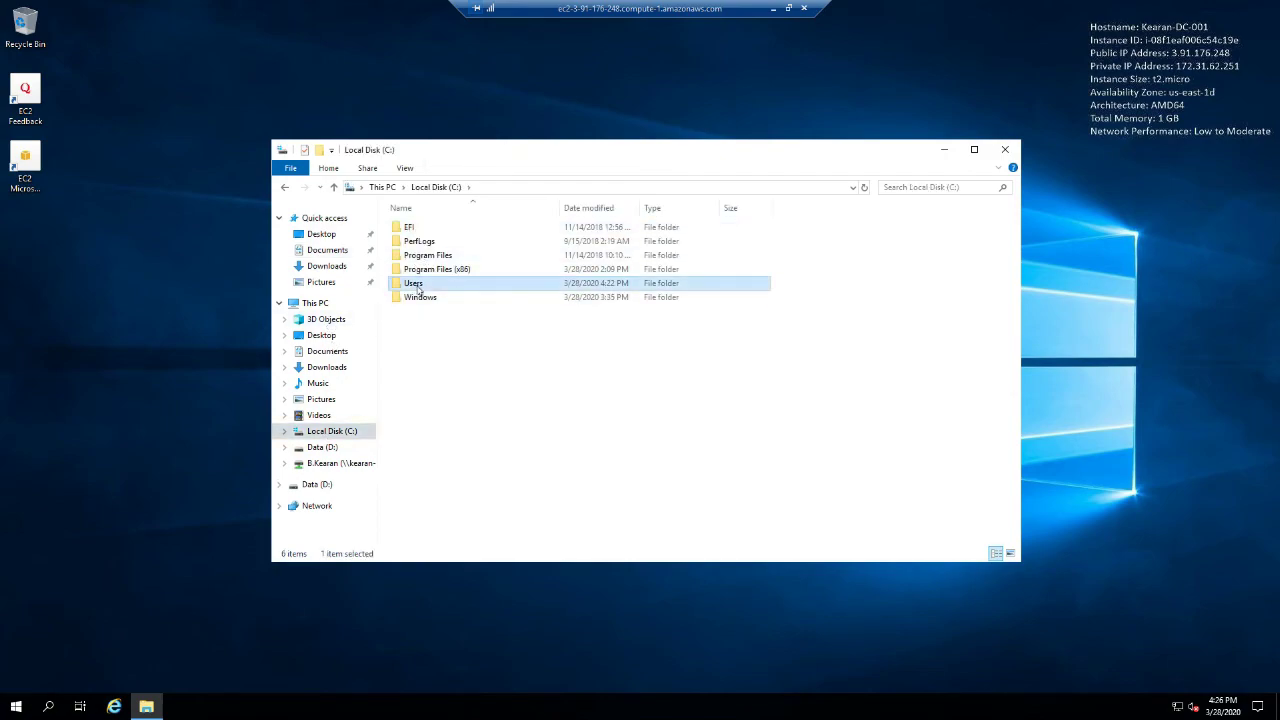
{"action": "left_click", "coordinate": [430, 245]}
{"action": "double_click", "coordinate": [430, 245]}
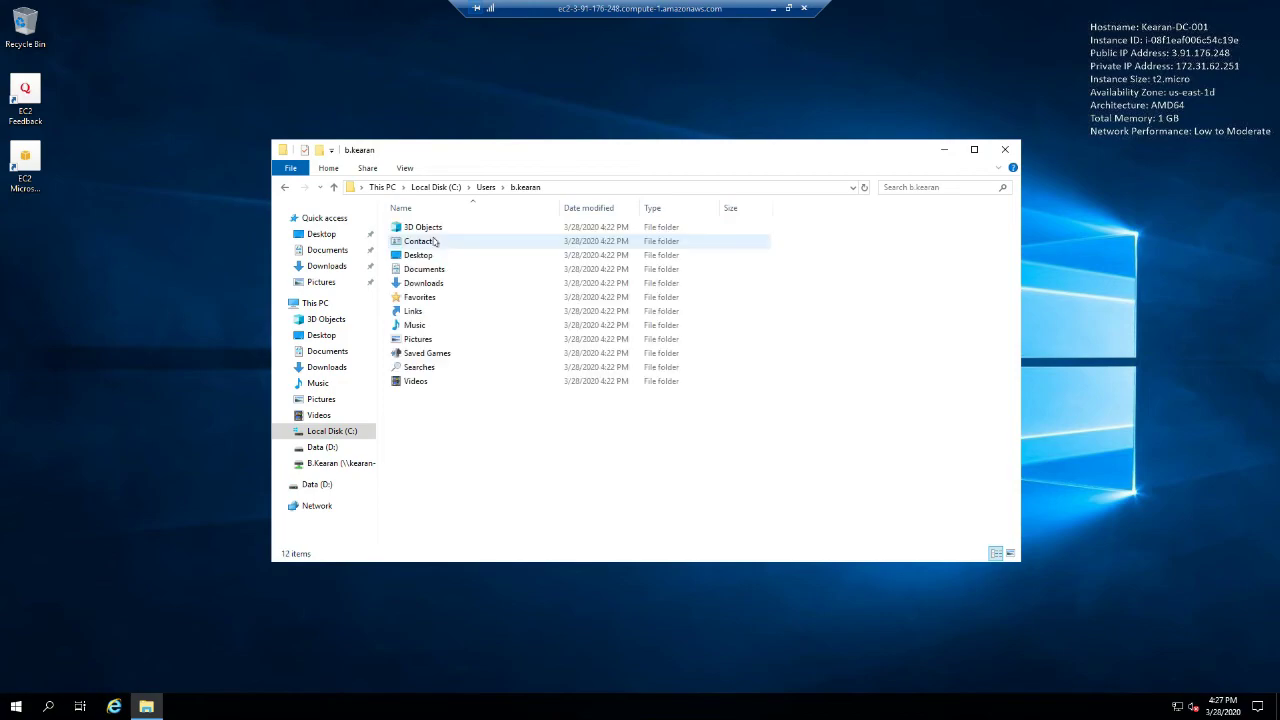
{"action": "double_click", "coordinate": [424, 270]}
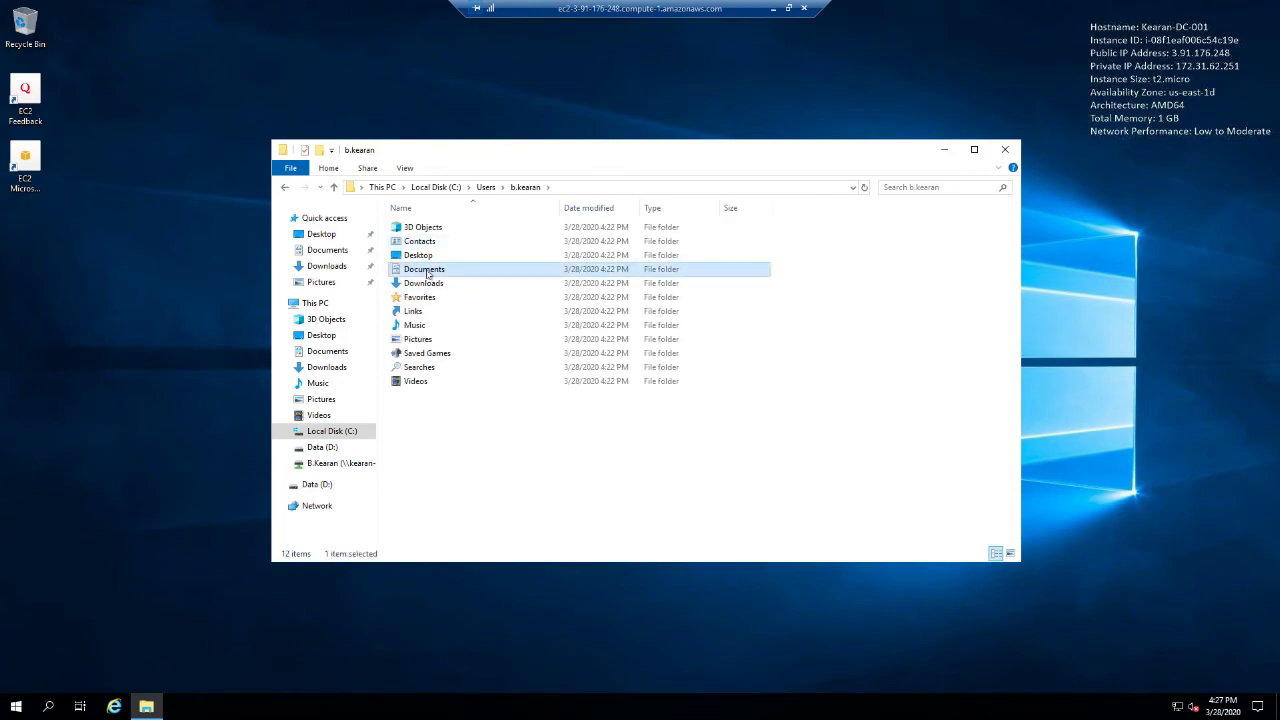
Create a text document named BK_Test in the profile's Documents folder and close the file window.
{"action": "right_click", "coordinate": [551, 345]}
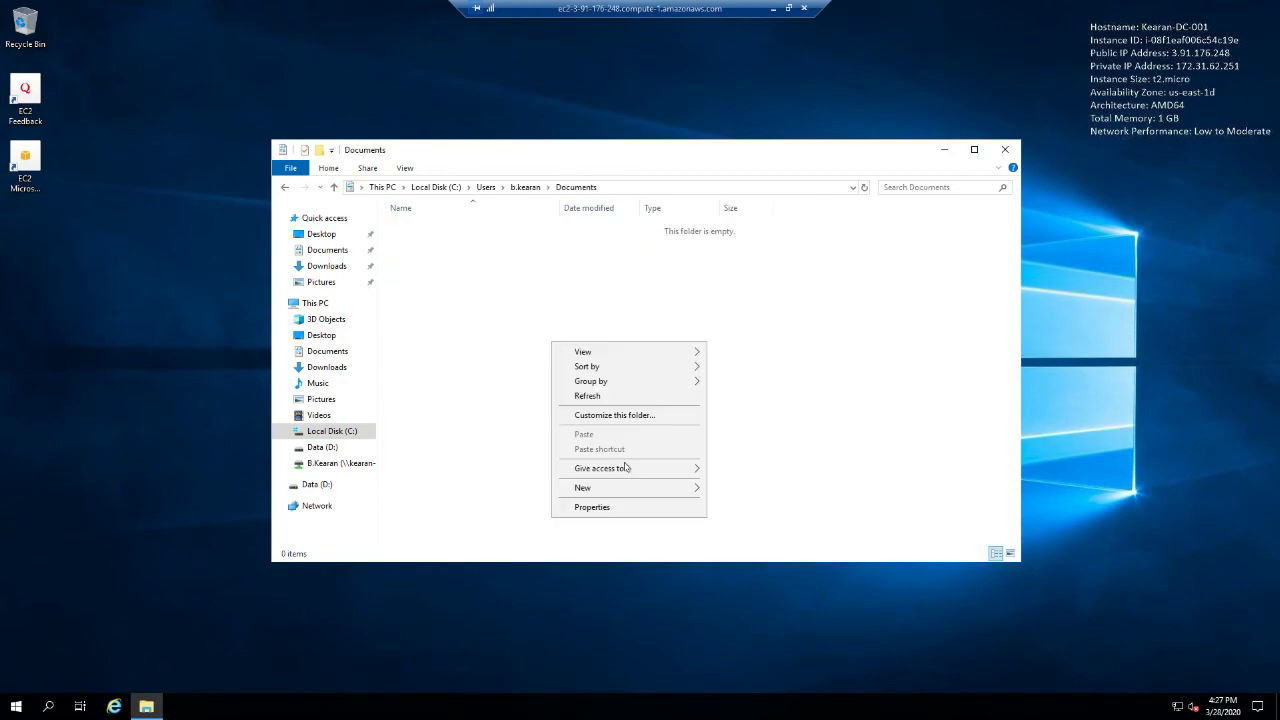
{"action": "mouse_move", "coordinate": [636, 490]}
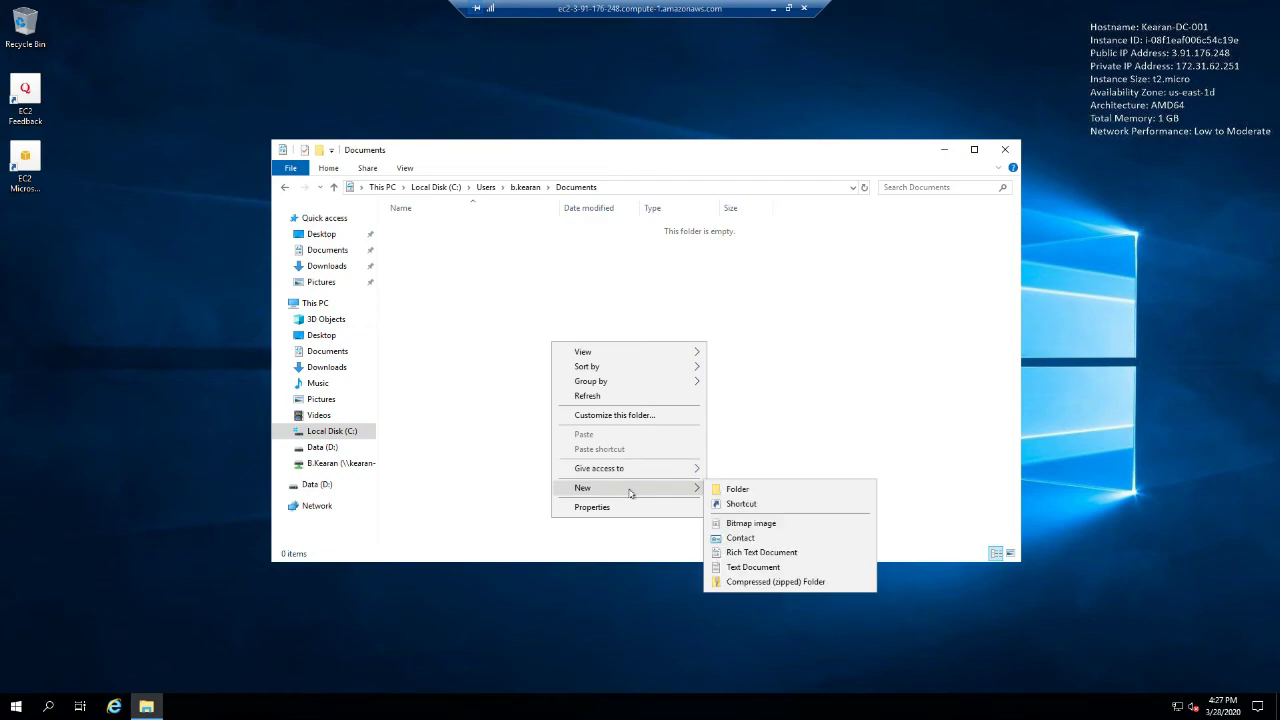
{"action": "left_click", "coordinate": [756, 567]}
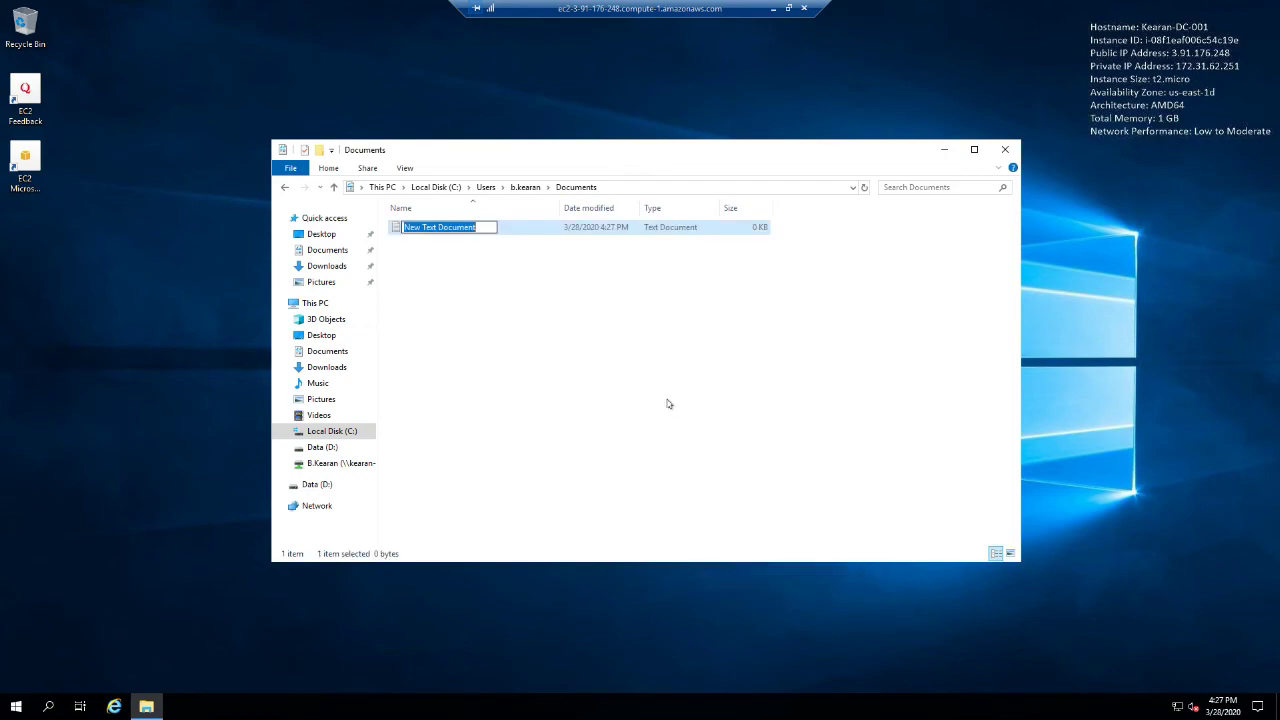
{"action": "type", "text": "B"}
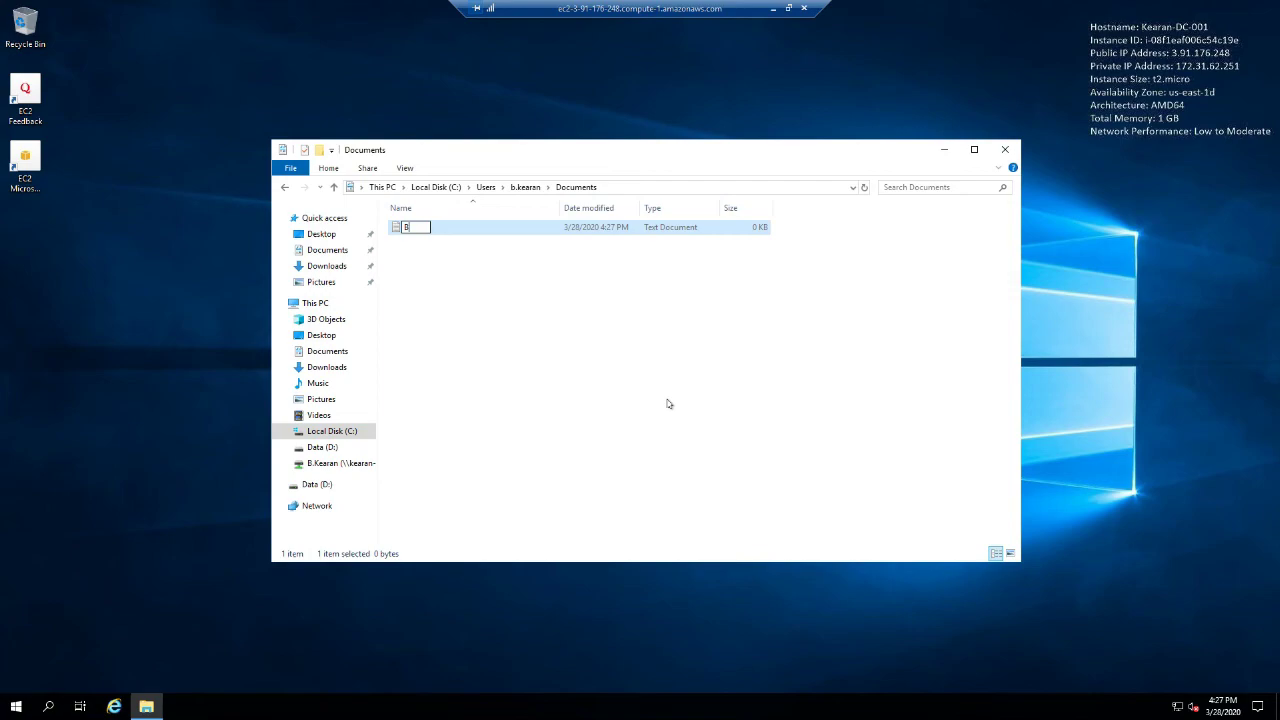
{"action": "type", "text": "K_Test"}
{"action": "key", "text": "Return"}
{"action": "left_click", "coordinate": [638, 378]}
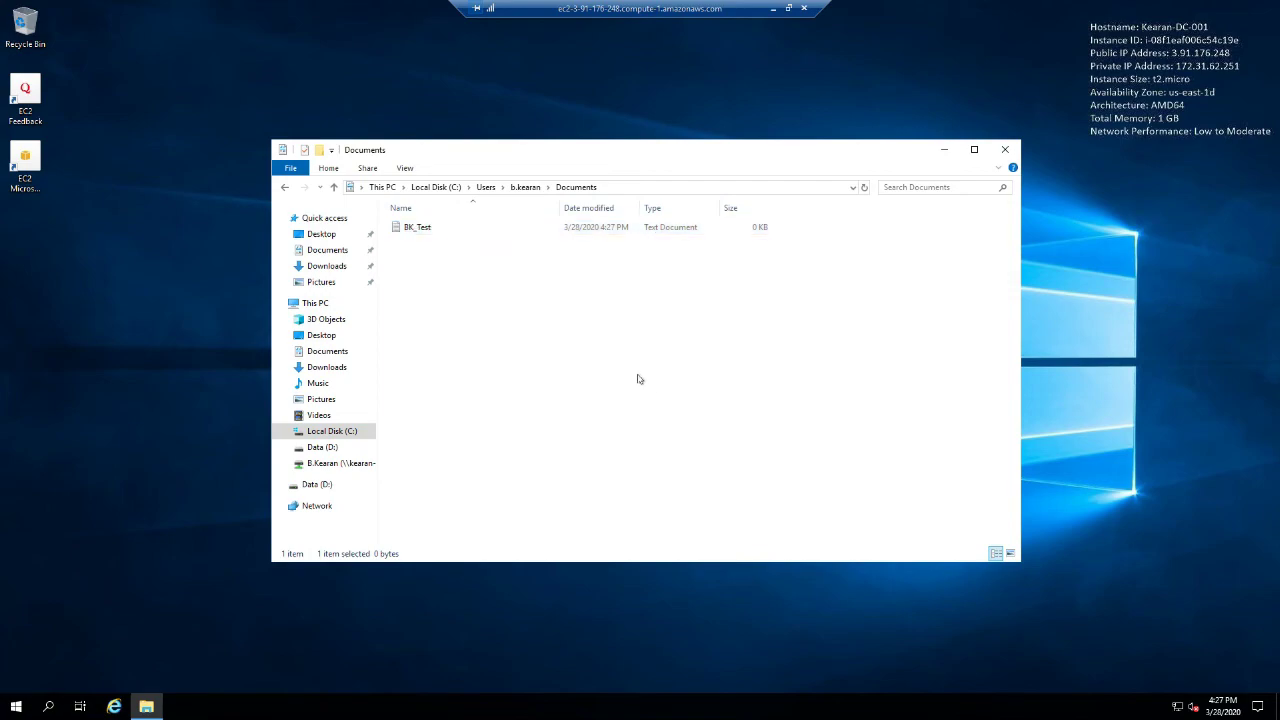
{"action": "left_click", "coordinate": [1006, 150]}
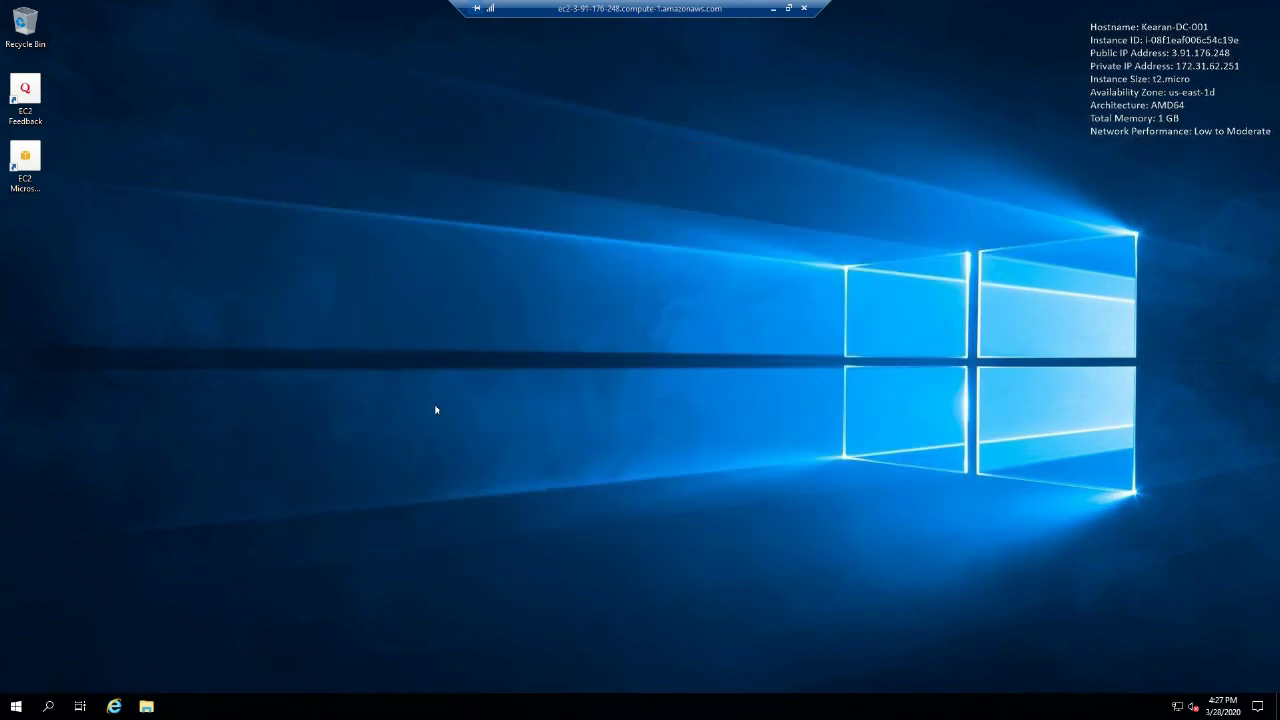
Sign the current domain user out of the server session.
{"action": "left_click", "coordinate": [10, 707]}
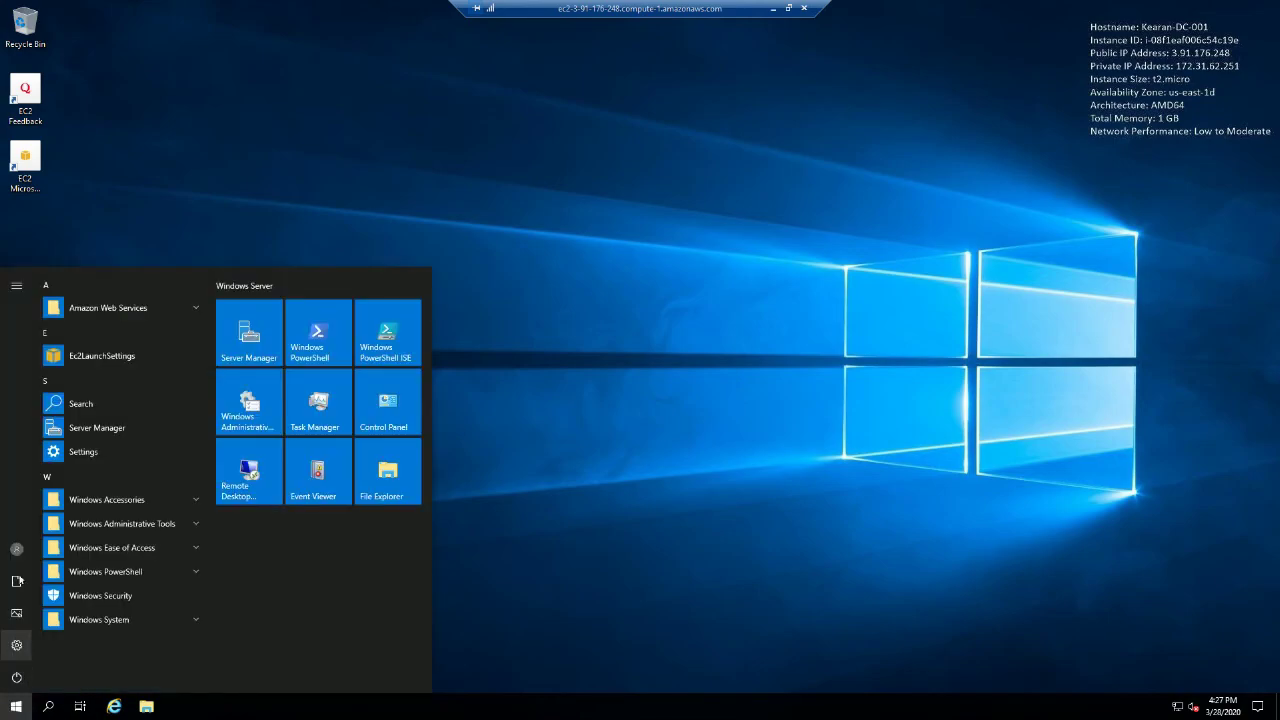
{"action": "left_click", "coordinate": [16, 550]}
{"action": "left_click", "coordinate": [26, 512]}
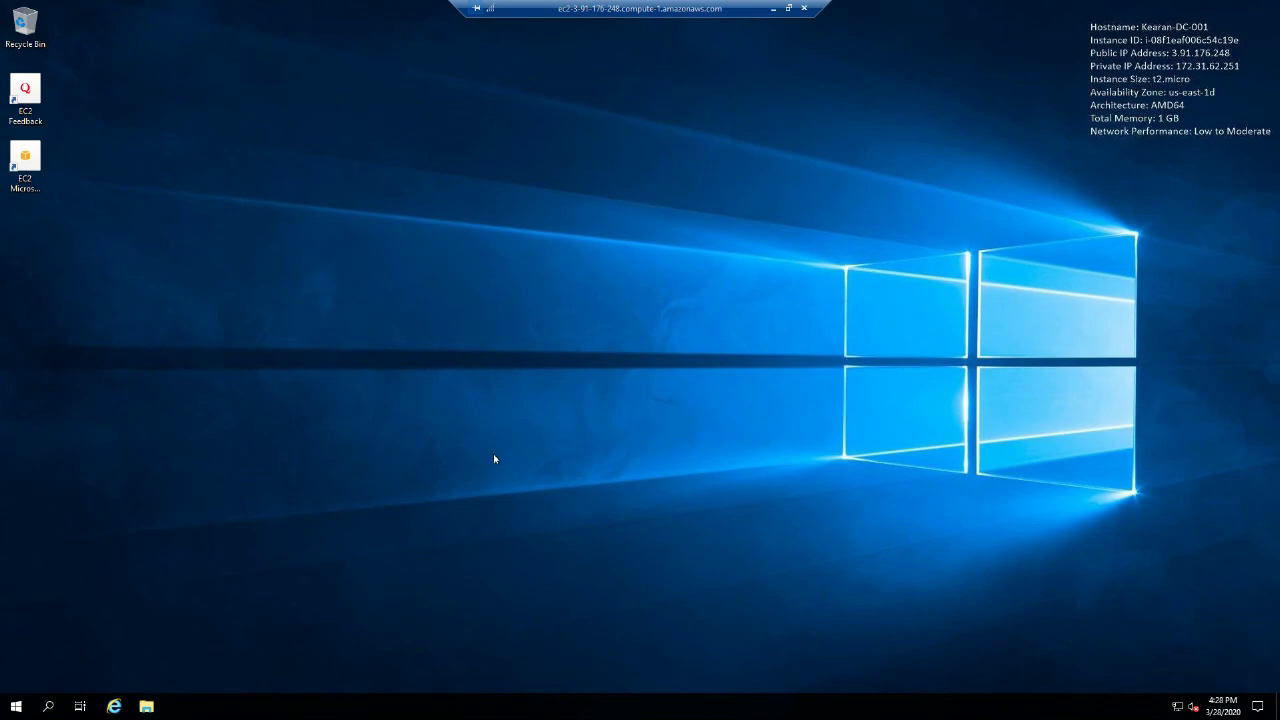
Check the signed-in user's Documents folder for BK_Test and inspect the user's local profile folder under C:\Users.
{"action": "left_click", "coordinate": [146, 706]}
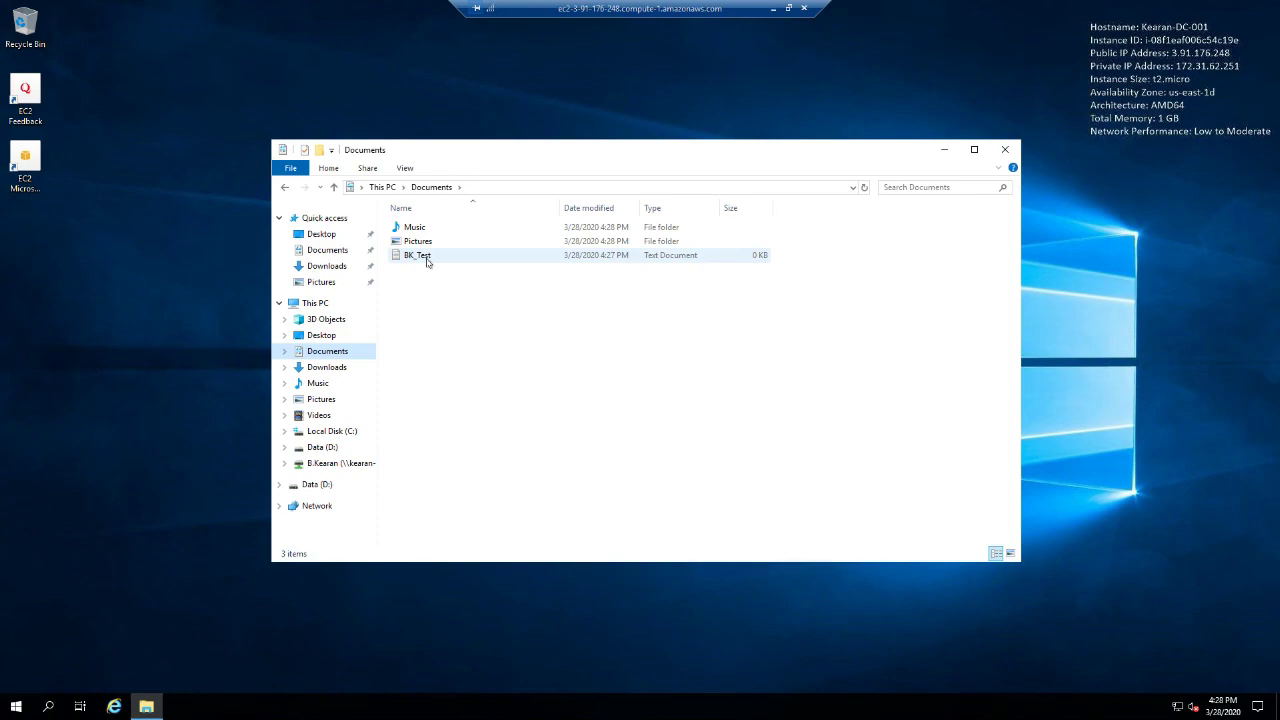
{"action": "left_click", "coordinate": [332, 431]}
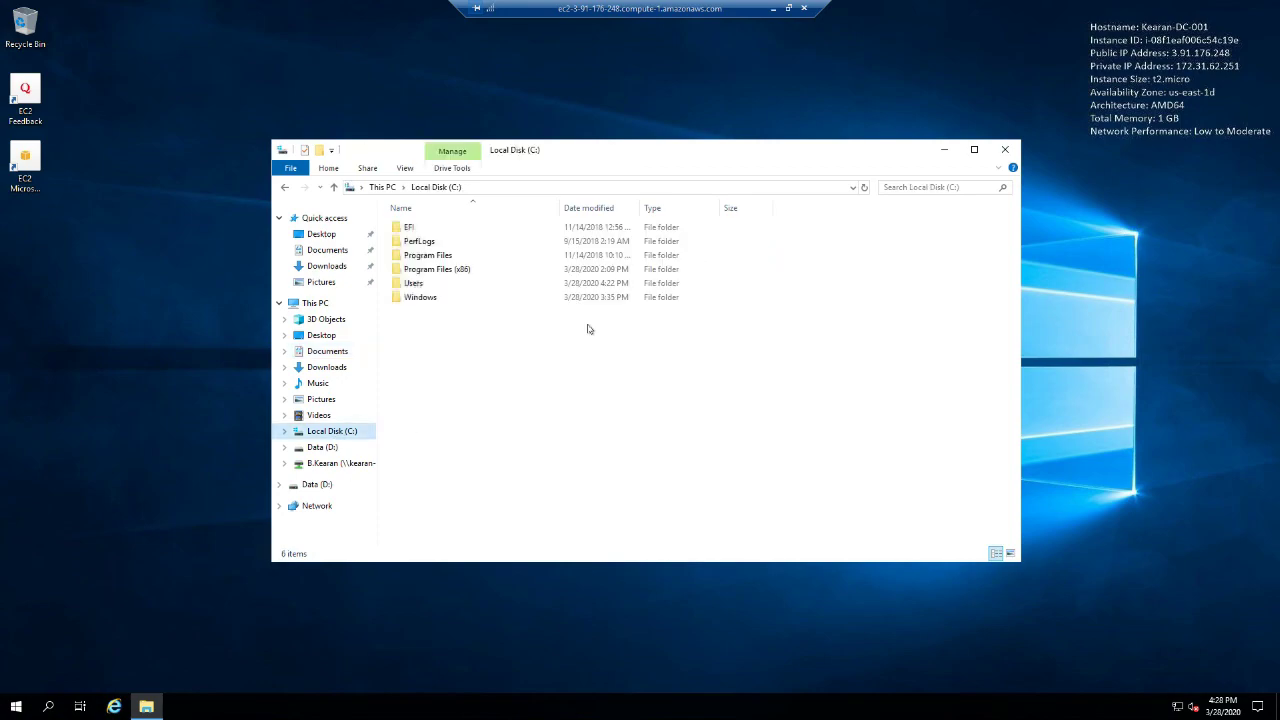
{"action": "double_click", "coordinate": [450, 283]}
{"action": "double_click", "coordinate": [425, 243]}
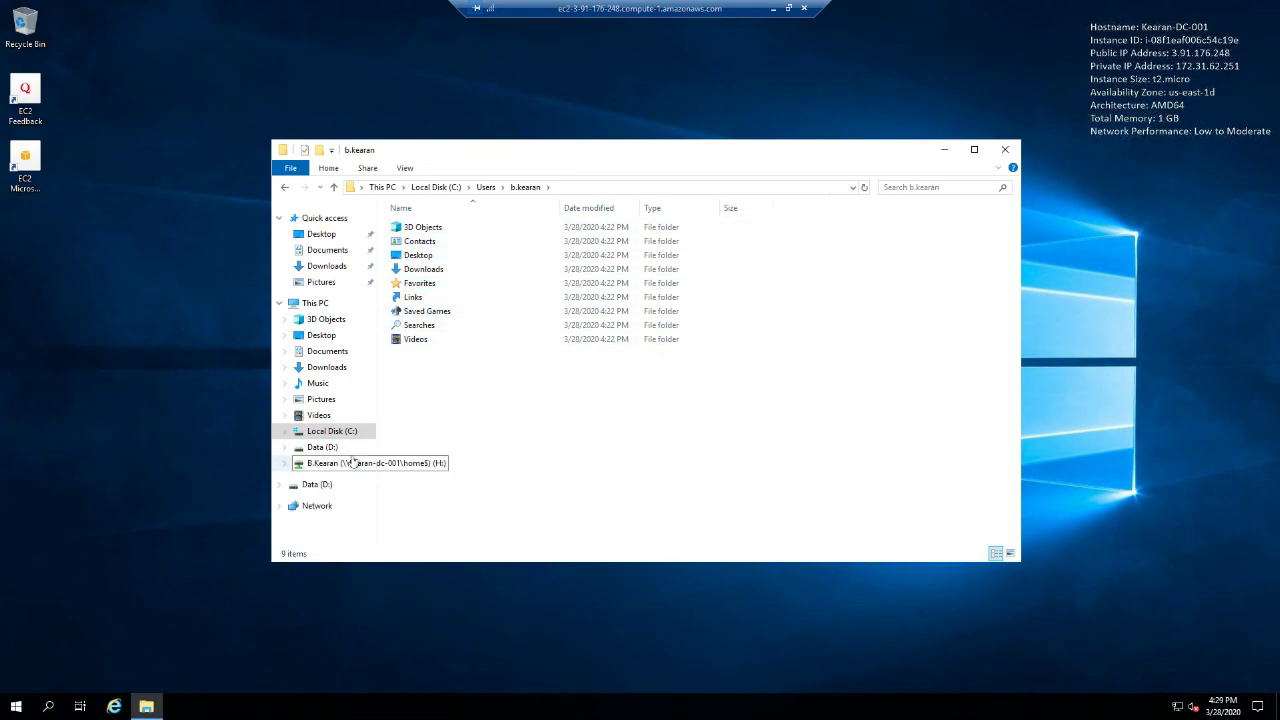
Examine the signed-in user's redirected Documents folder under D:\KearanCo\FolderRedirection, and close the file windows.
{"action": "left_click", "coordinate": [322, 447]}
{"action": "left_click", "coordinate": [425, 231]}
{"action": "double_click", "coordinate": [424, 229]}
{"action": "double_click", "coordinate": [423, 230]}
{"action": "double_click", "coordinate": [422, 232]}
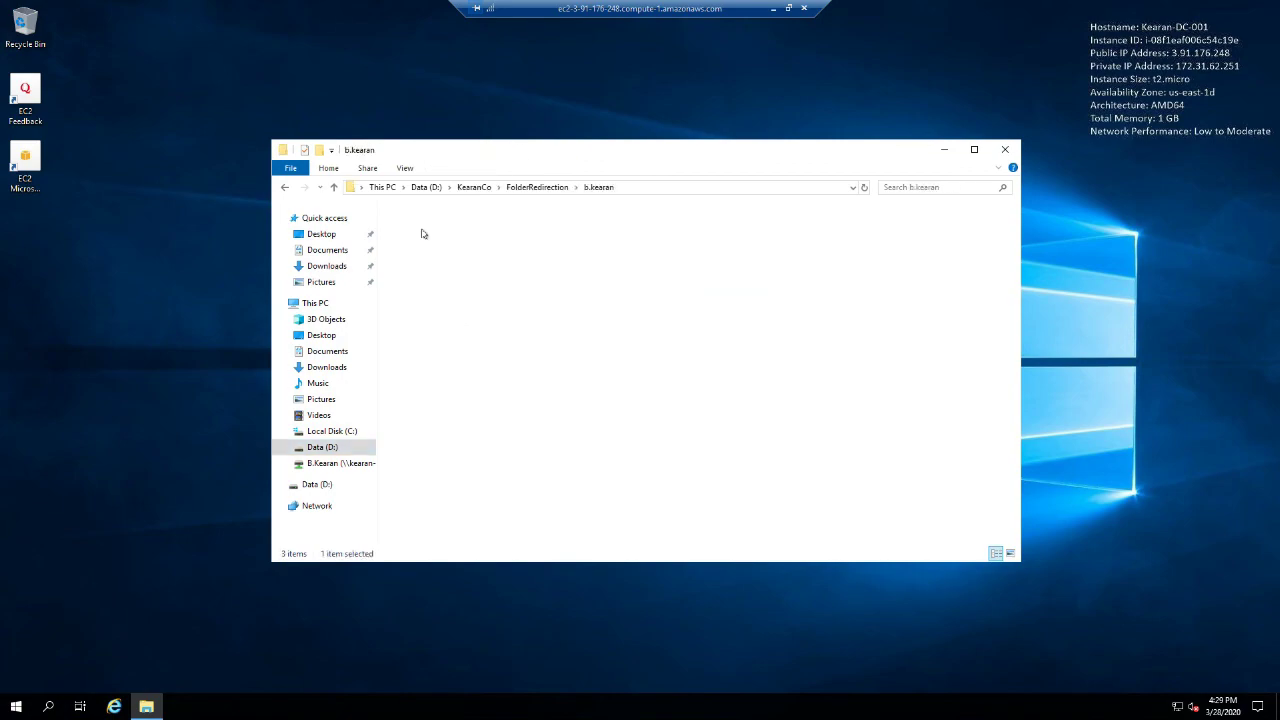
{"action": "double_click", "coordinate": [422, 230]}
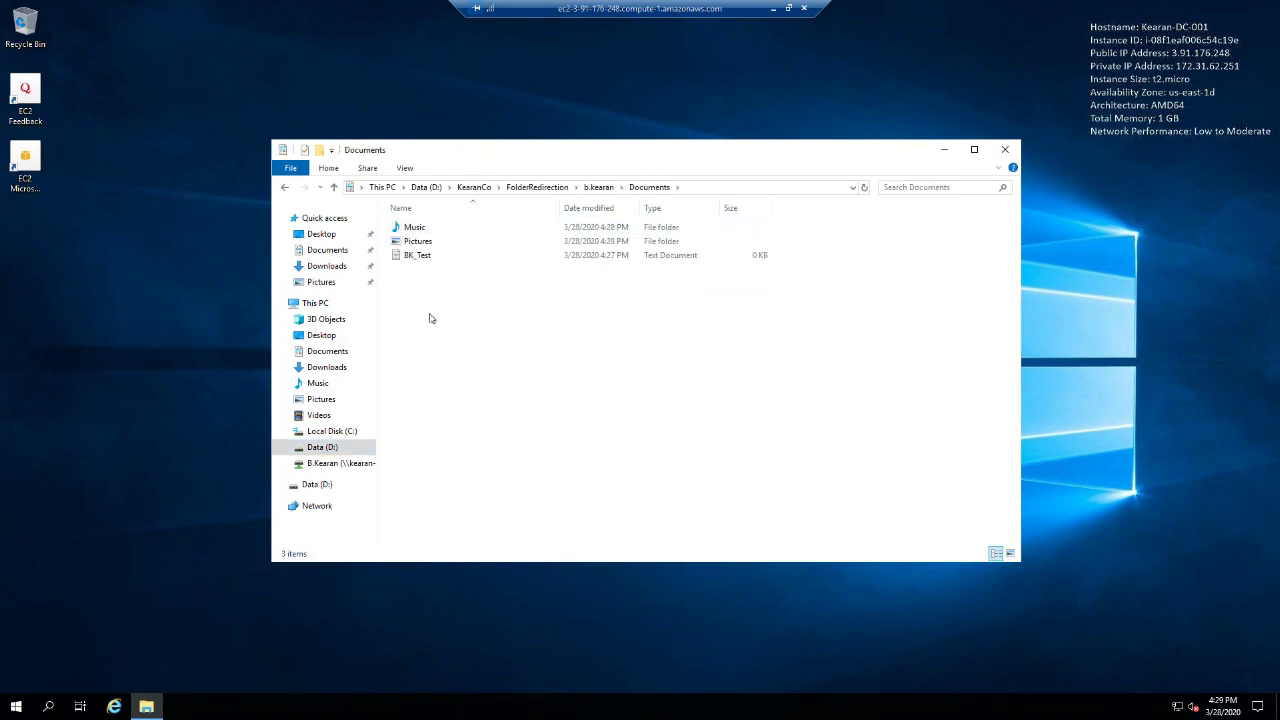
{"action": "left_click", "coordinate": [1005, 150]}
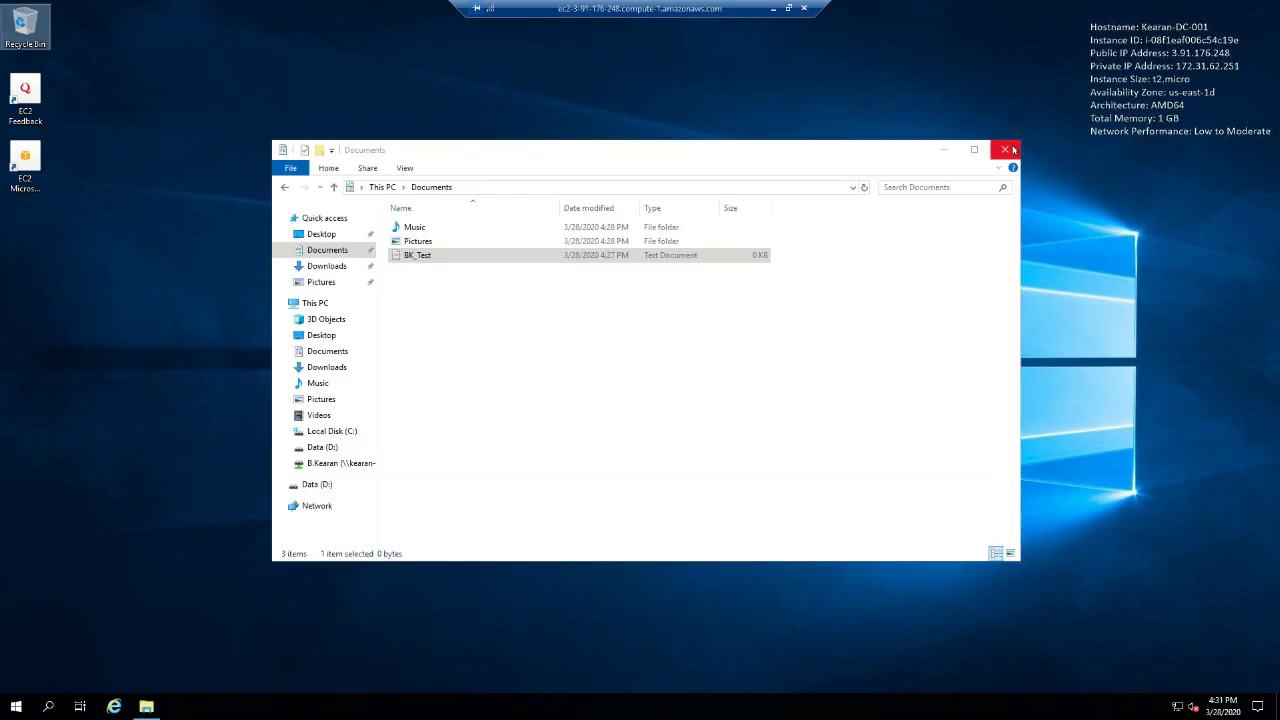
{"action": "left_click", "coordinate": [1008, 150]}
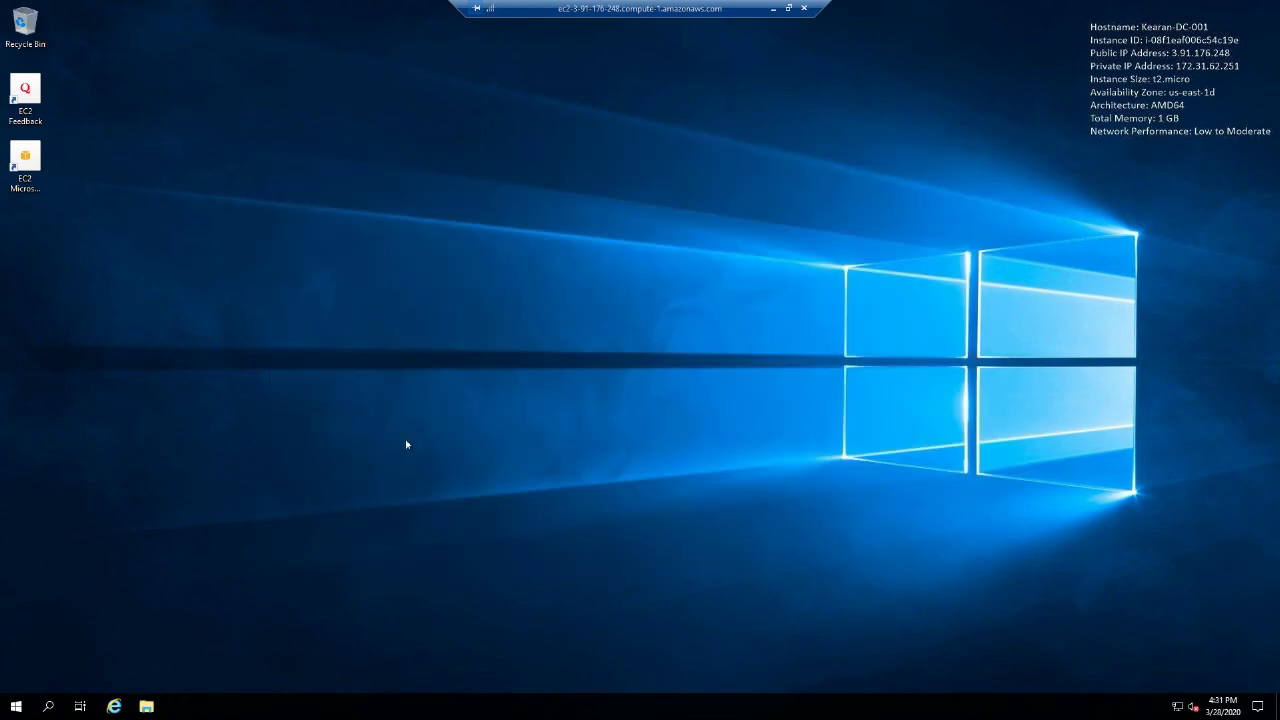